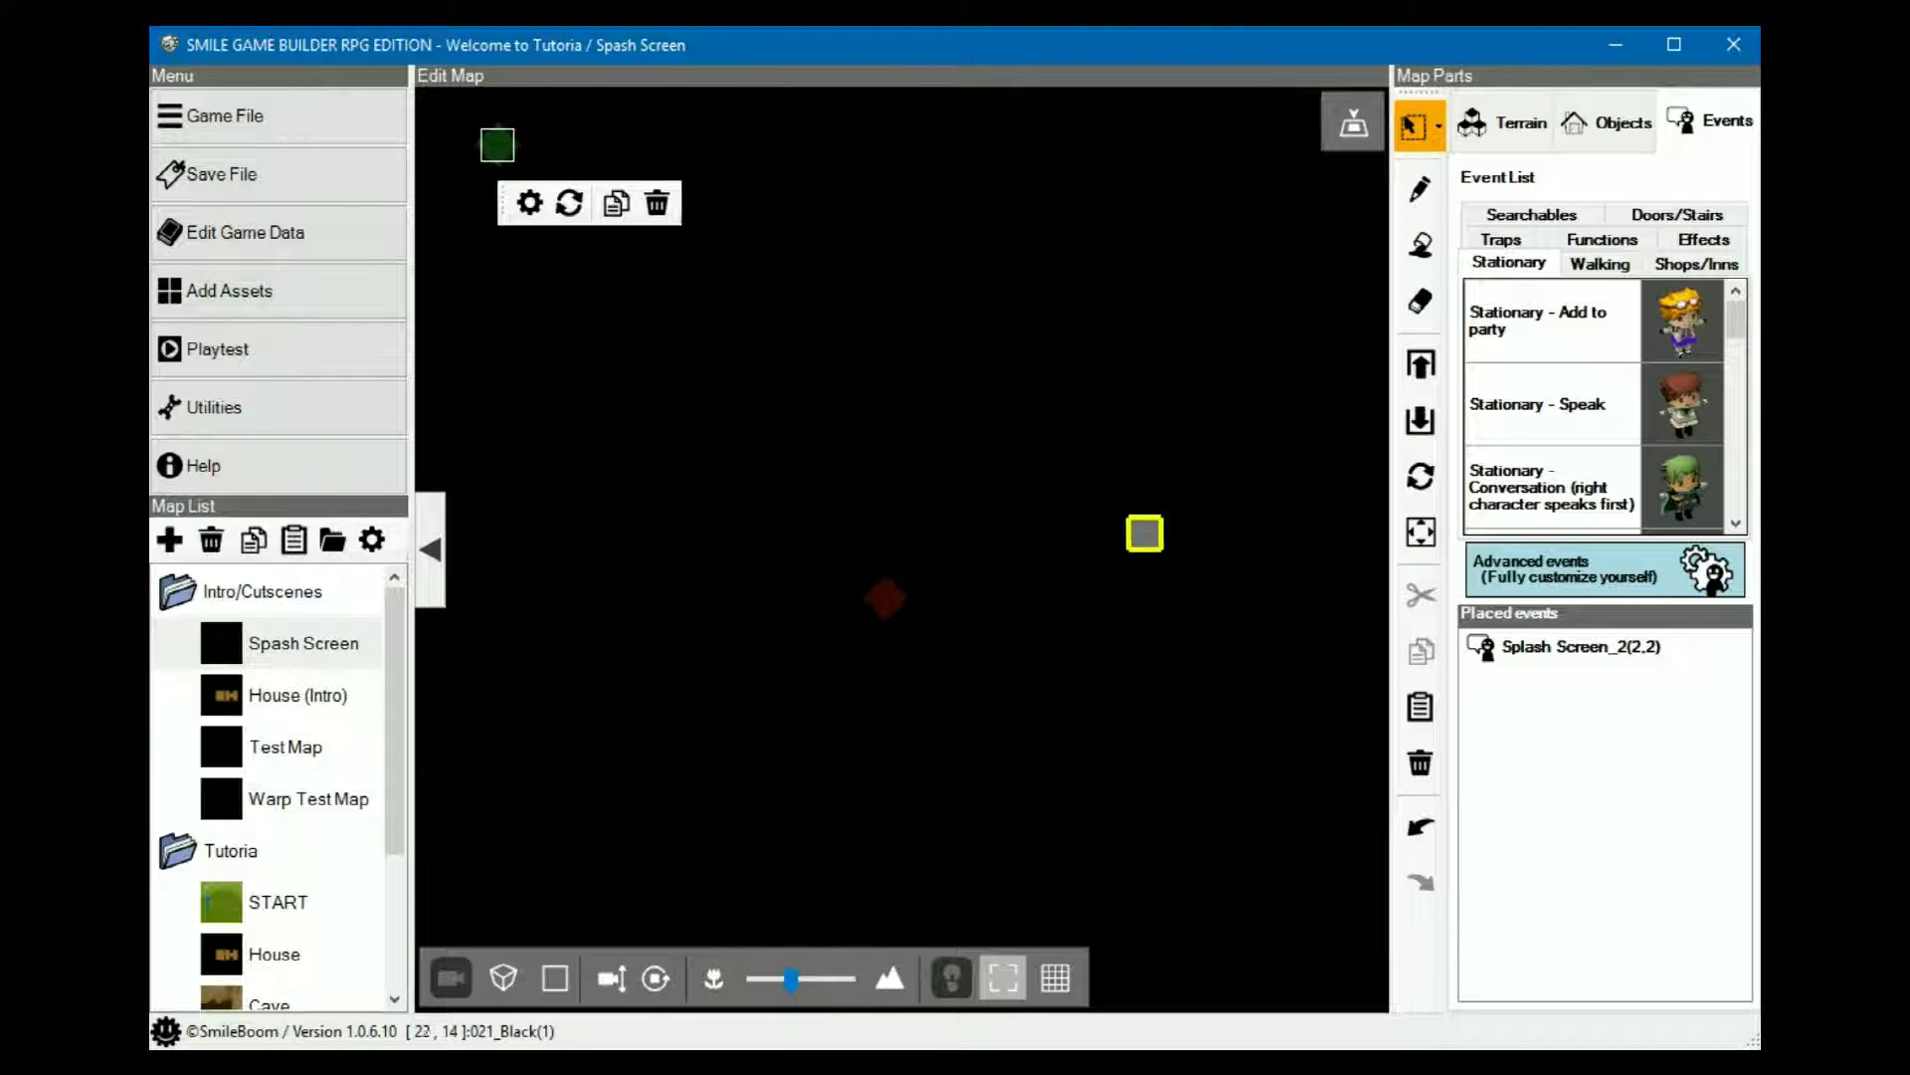
- Open the Splash Screen_2 event's settings and examine its panels, including the variable box, player orientation and player visibility panels
{"action": "right_click", "coordinate": [504, 144]}
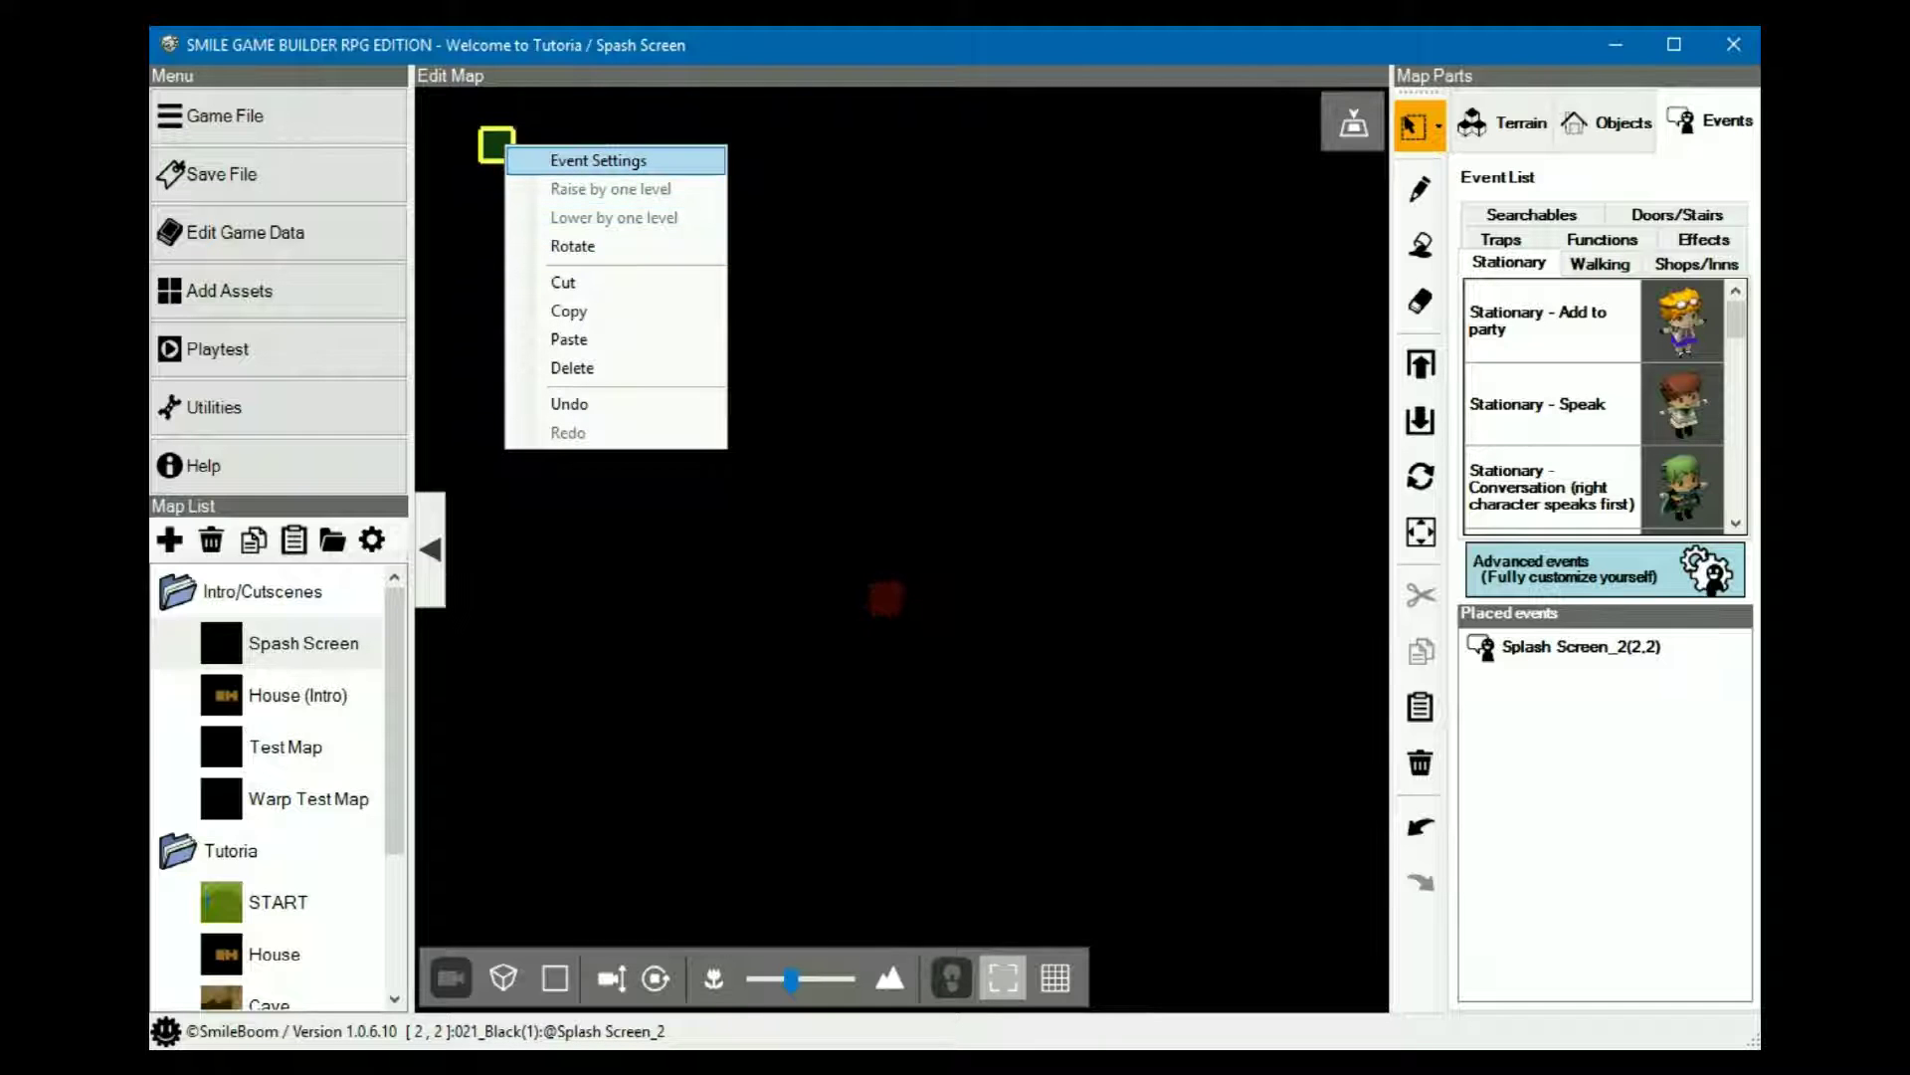
{"action": "left_click", "coordinate": [598, 161]}
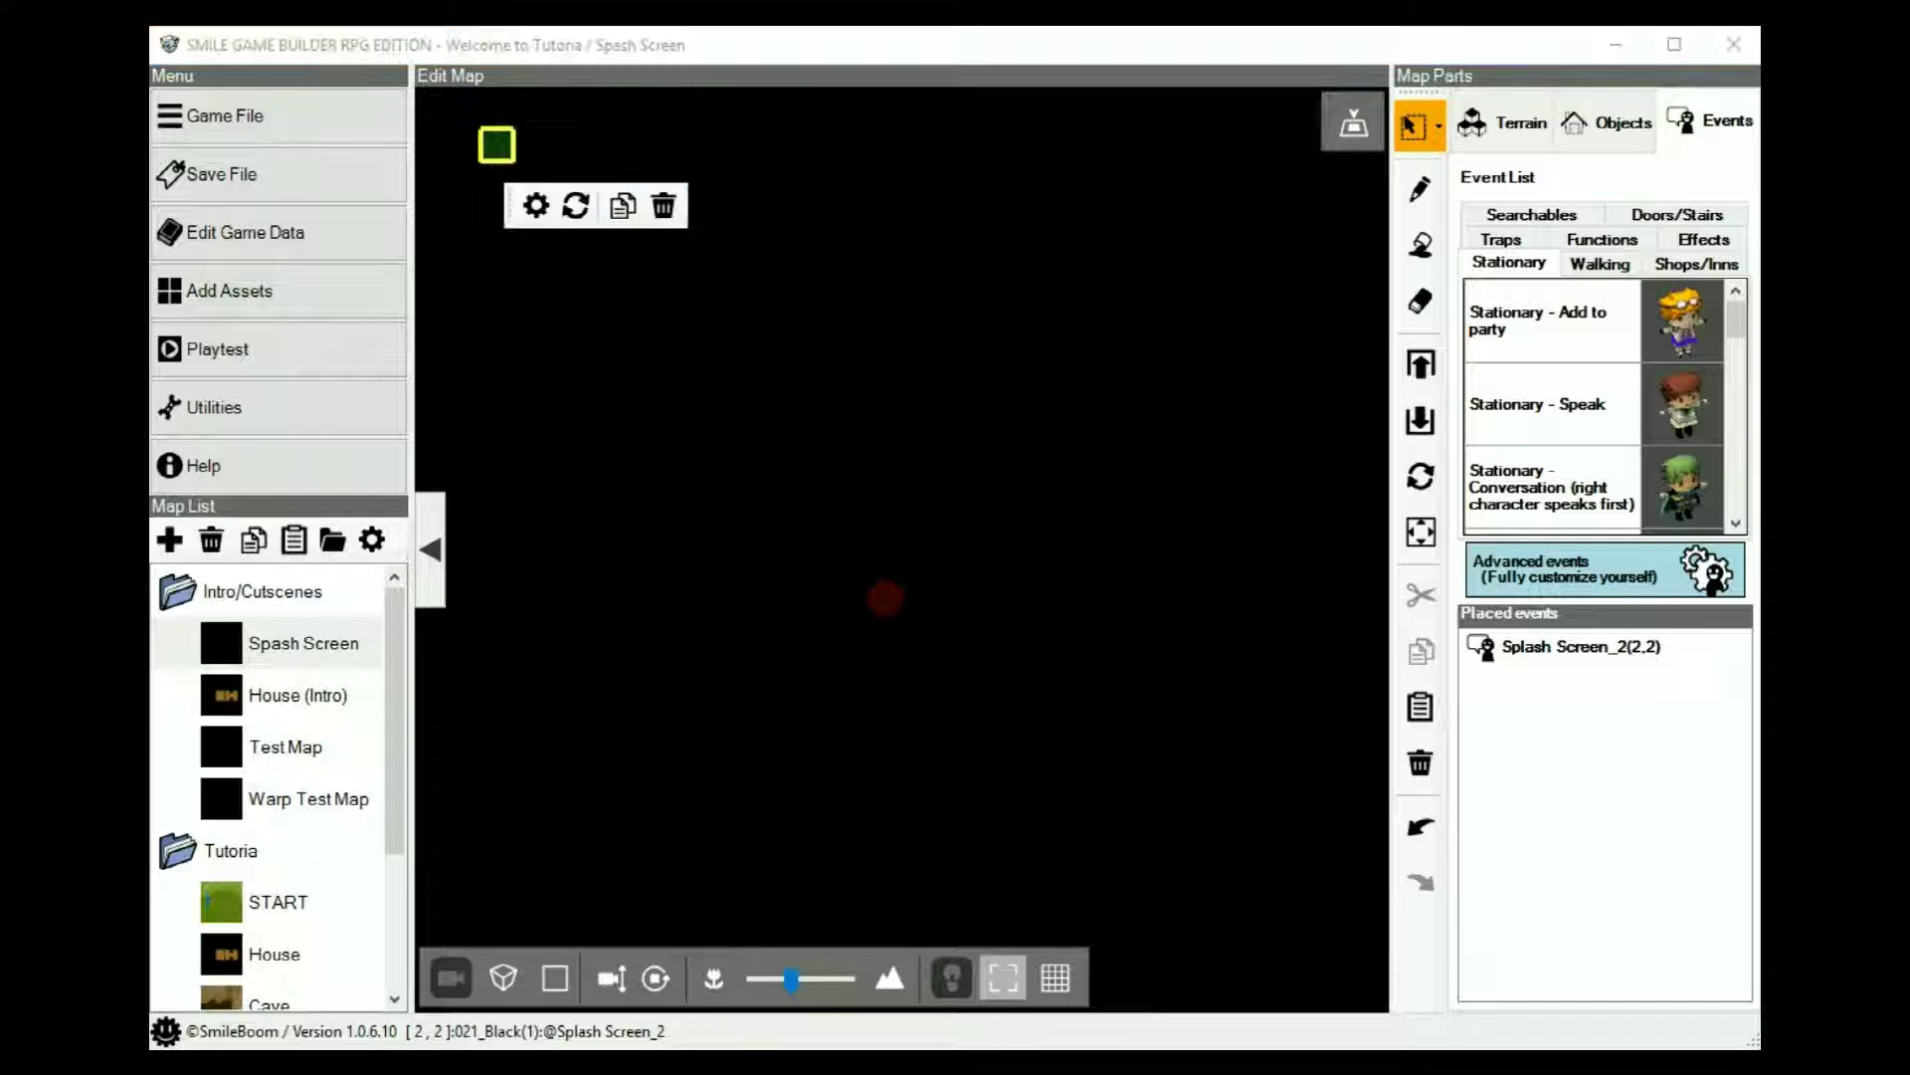
{"action": "scroll", "coordinate": [861, 587], "scroll_direction": "down", "scroll_amount": 1}
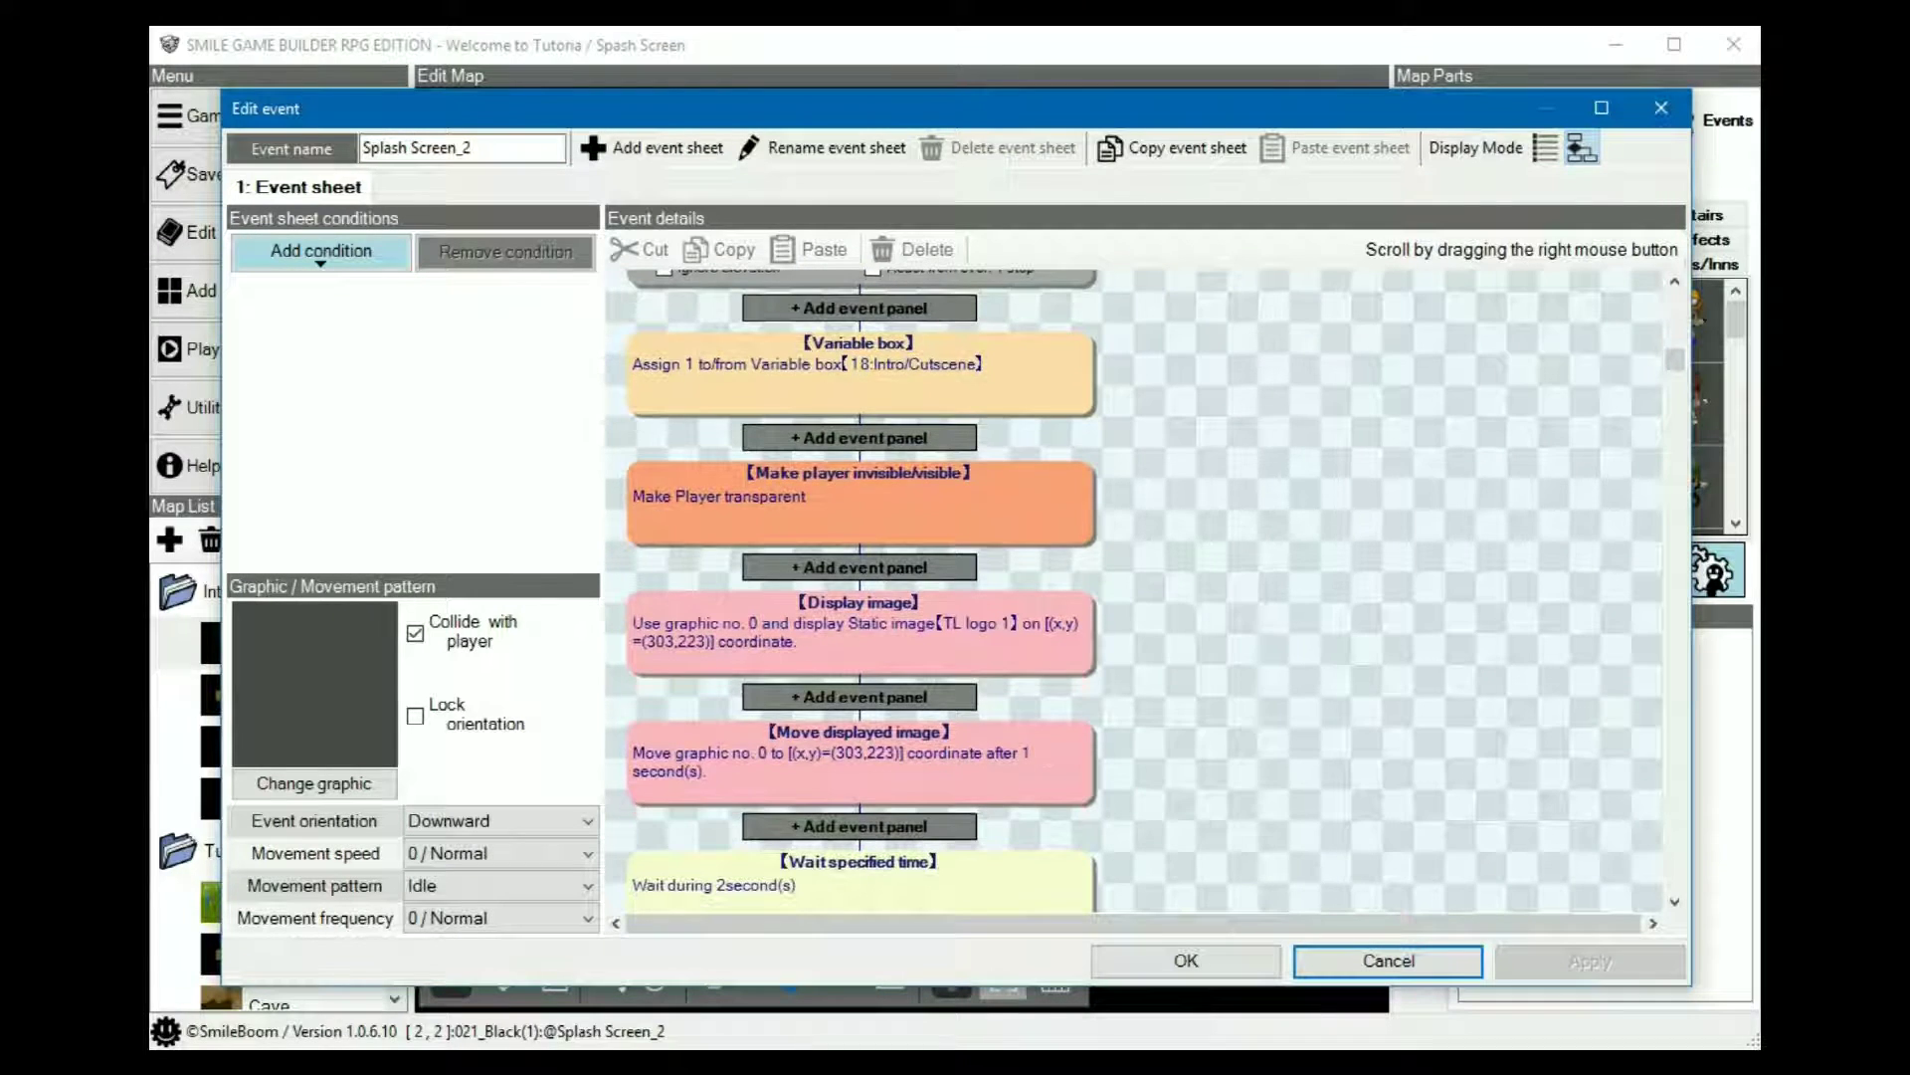
{"action": "left_click", "coordinate": [861, 376]}
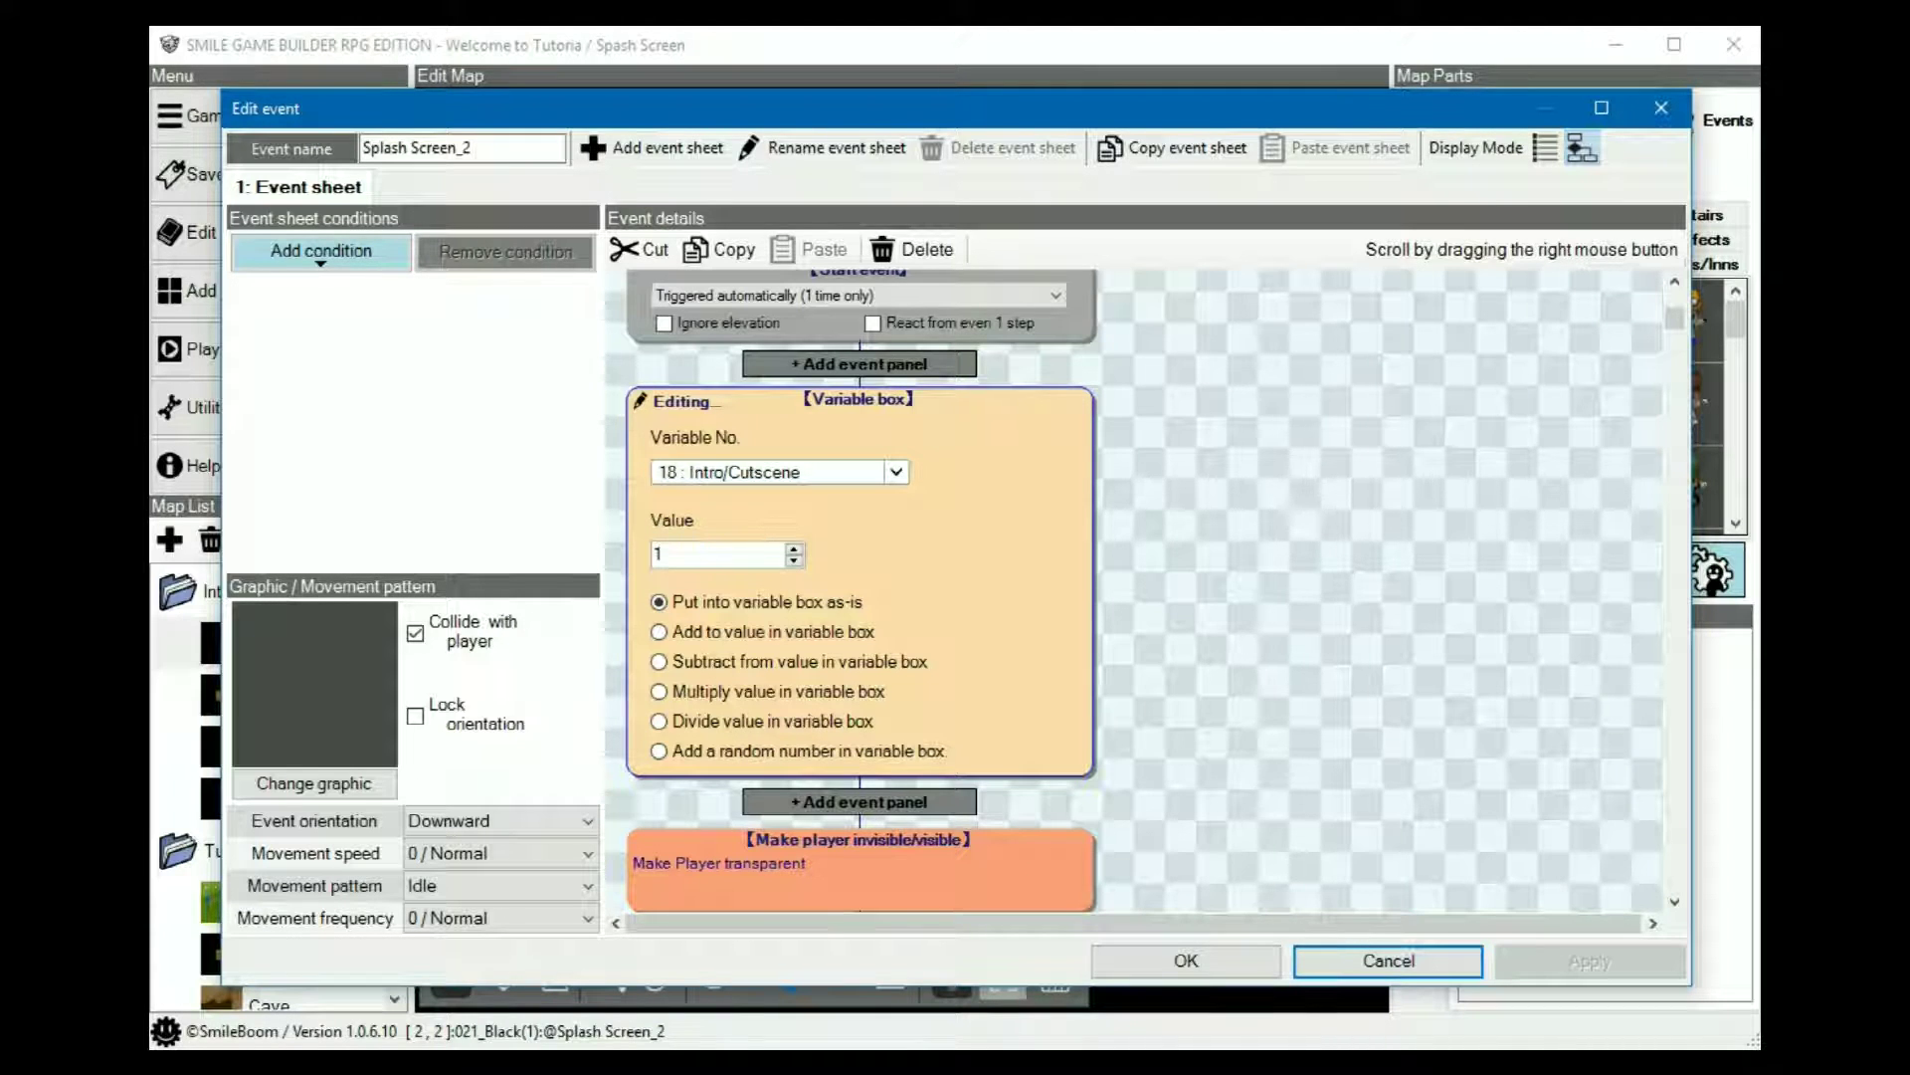
{"action": "scroll", "coordinate": [1144, 592], "scroll_direction": "down", "scroll_amount": 3}
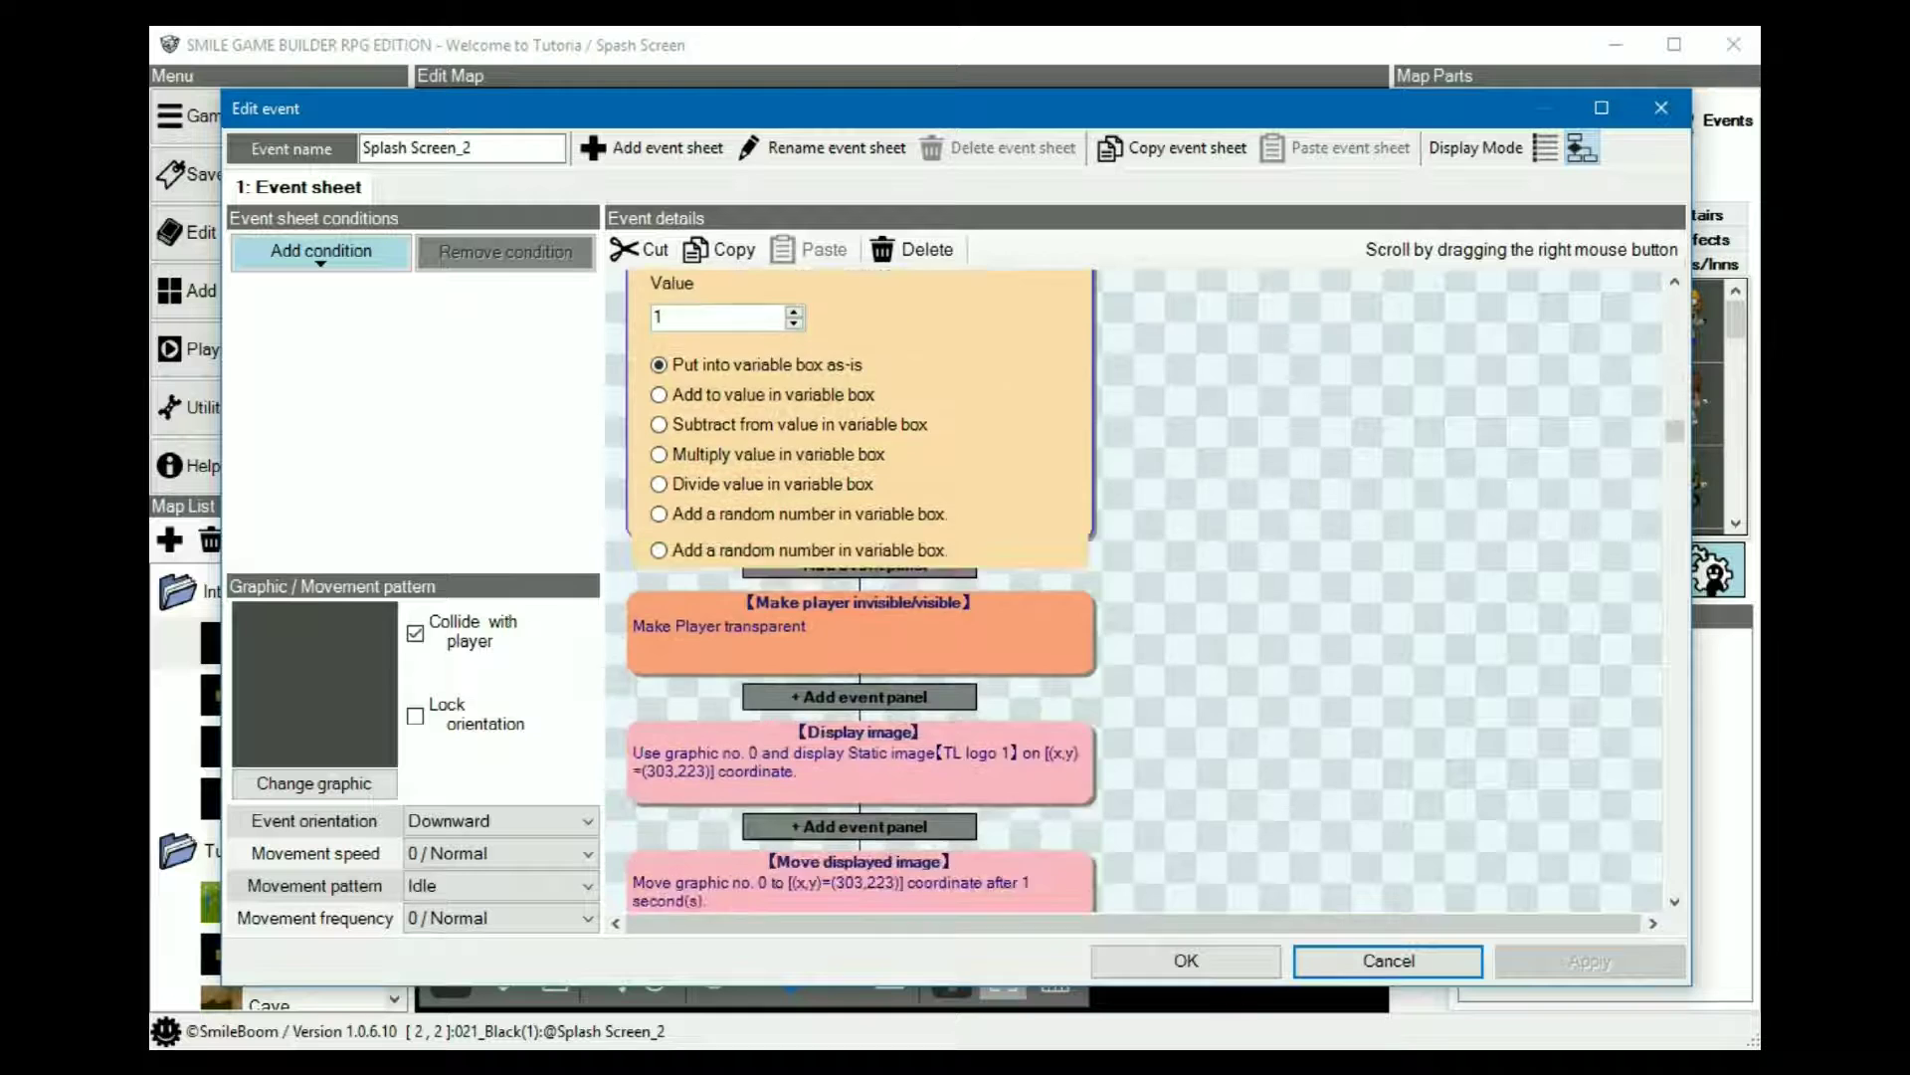
{"action": "scroll", "coordinate": [1144, 592], "scroll_direction": "down", "scroll_amount": 6}
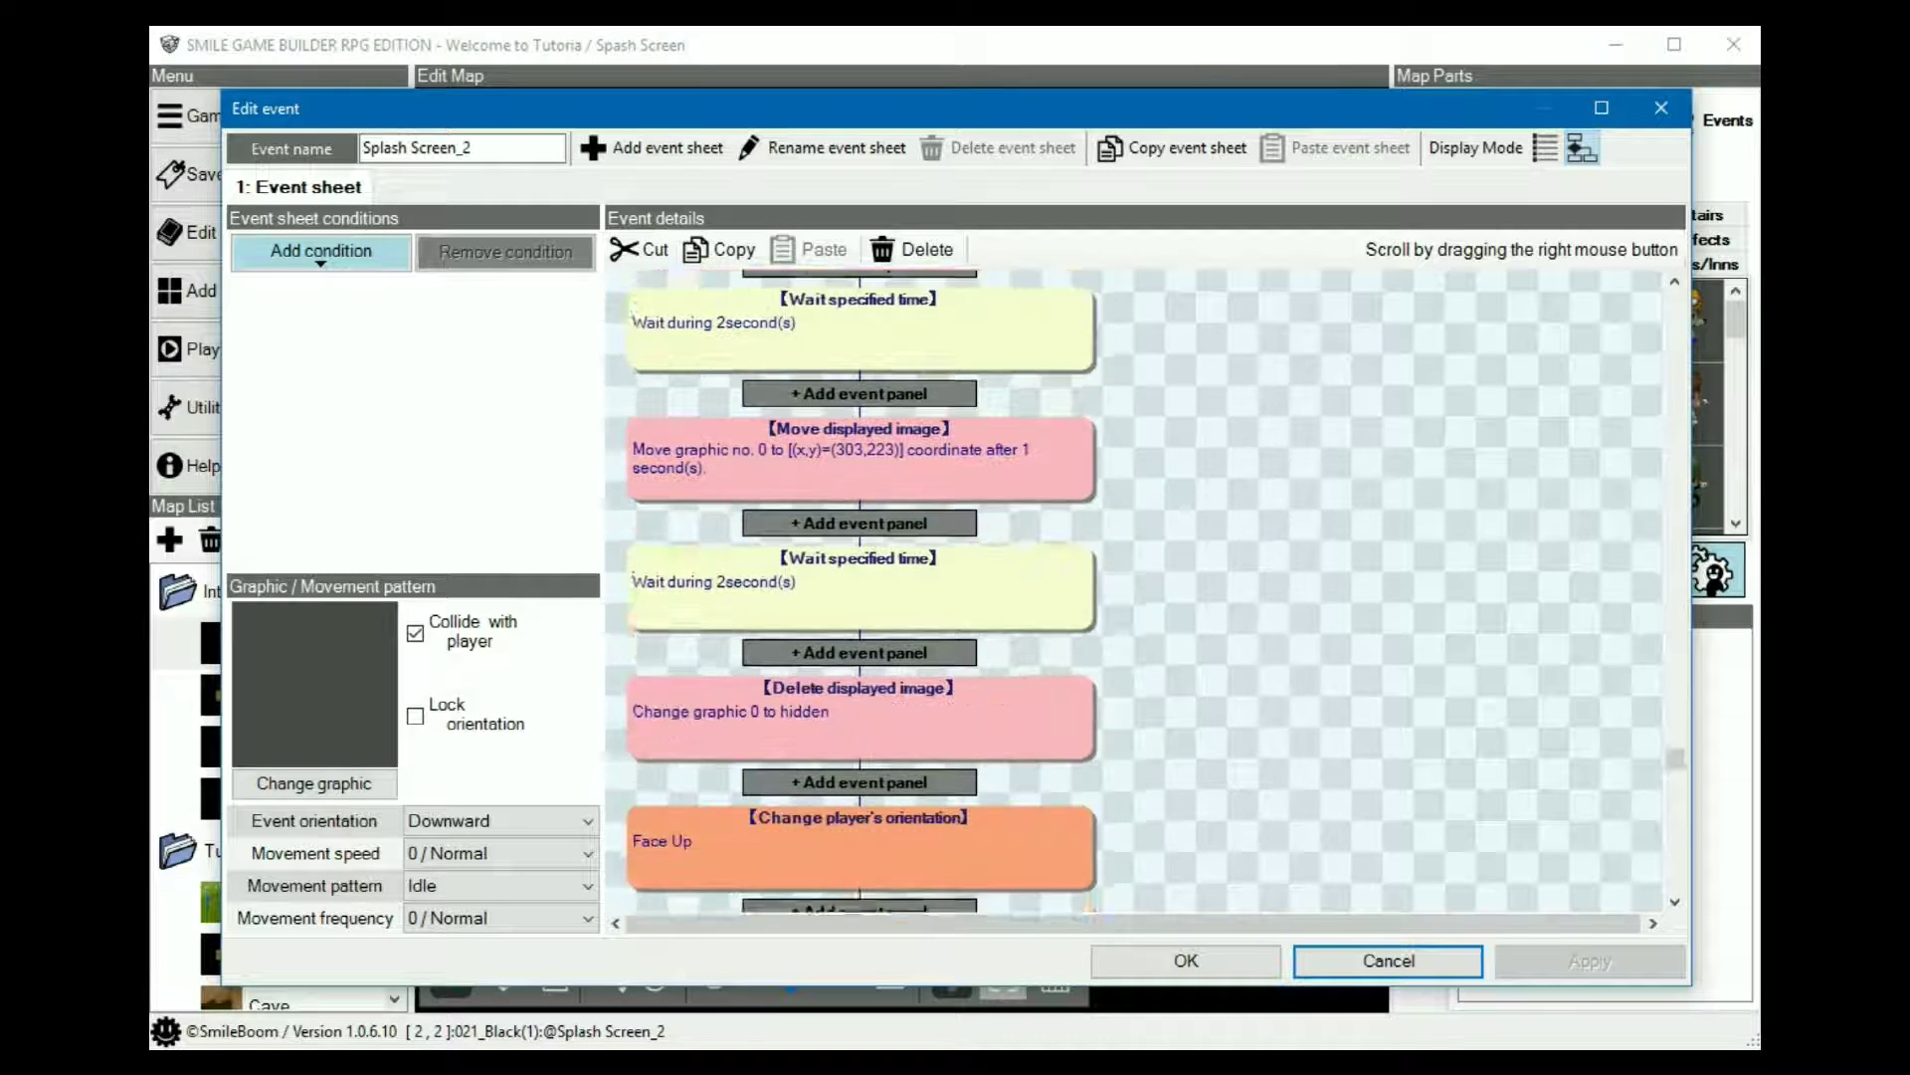
{"action": "scroll", "coordinate": [860, 592], "scroll_direction": "down", "scroll_amount": 2}
{"action": "left_click", "coordinate": [861, 595]}
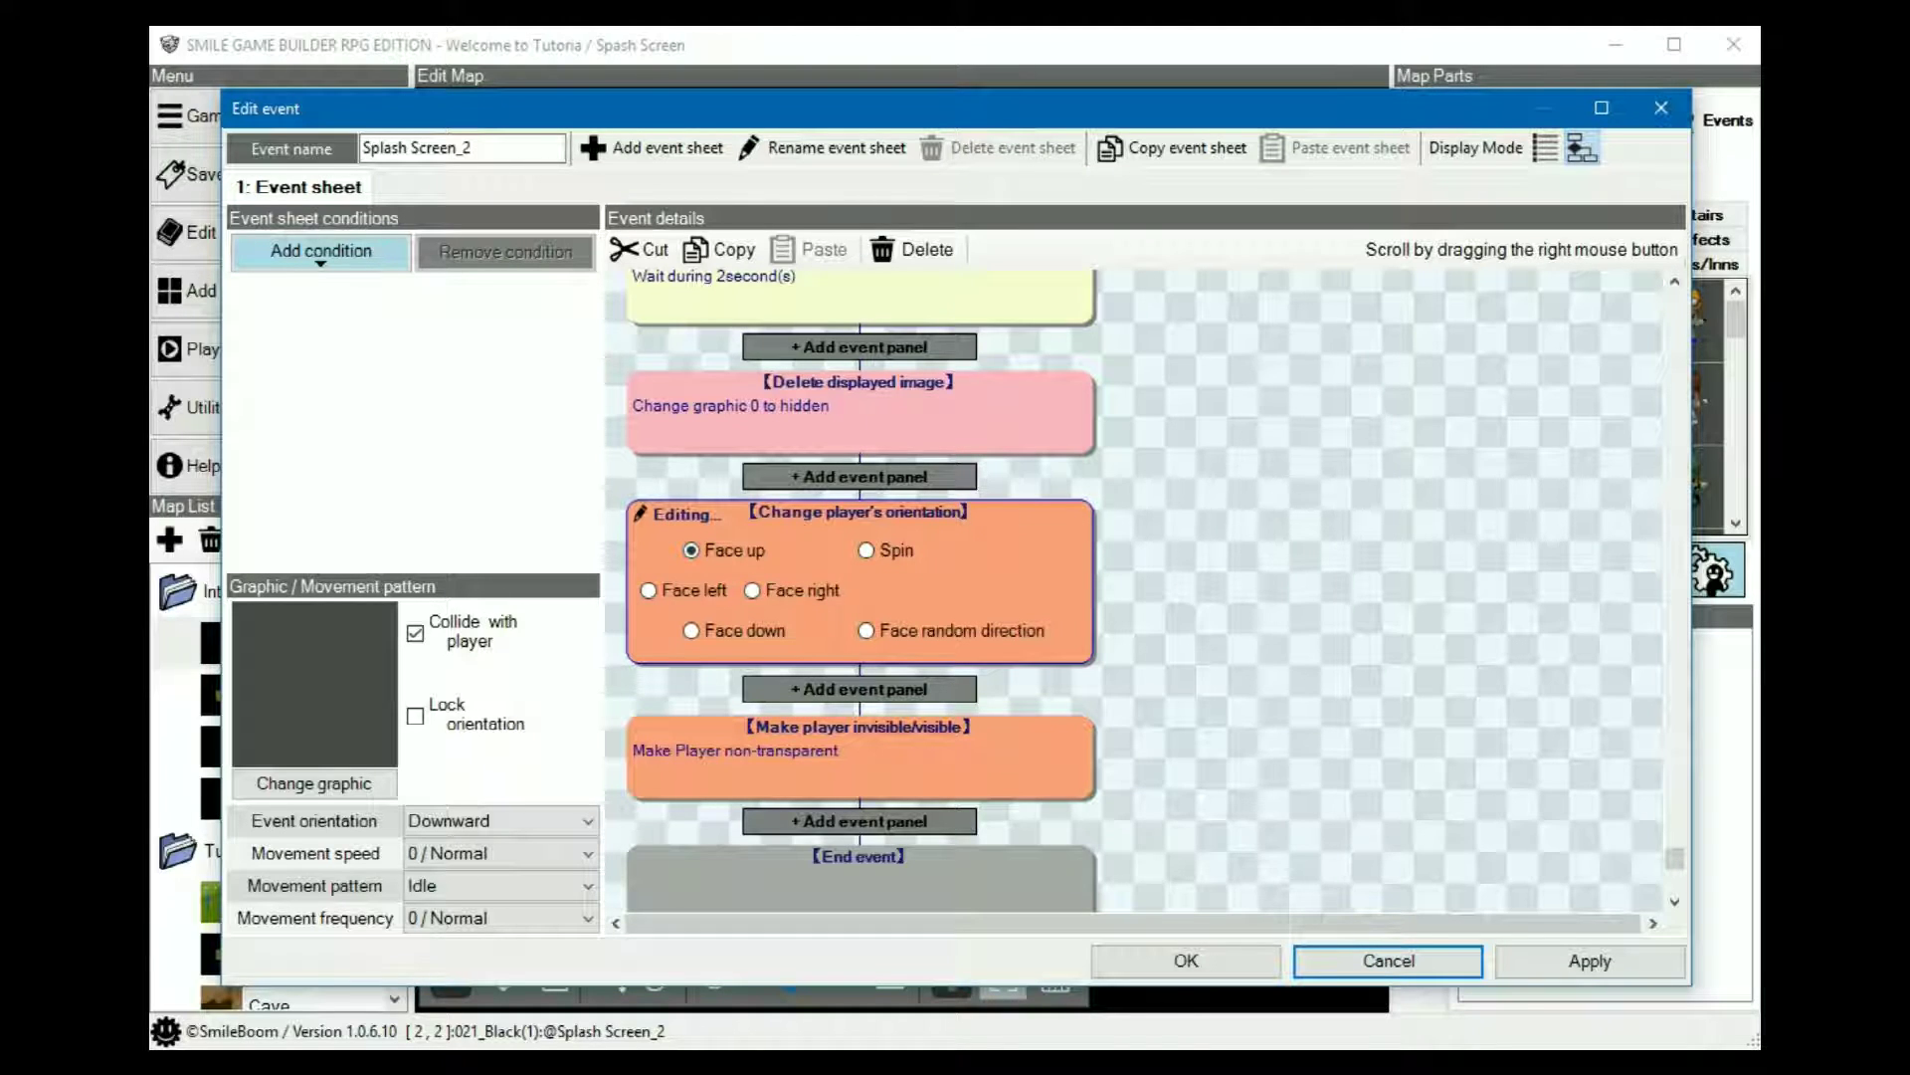
{"action": "left_click", "coordinate": [861, 758]}
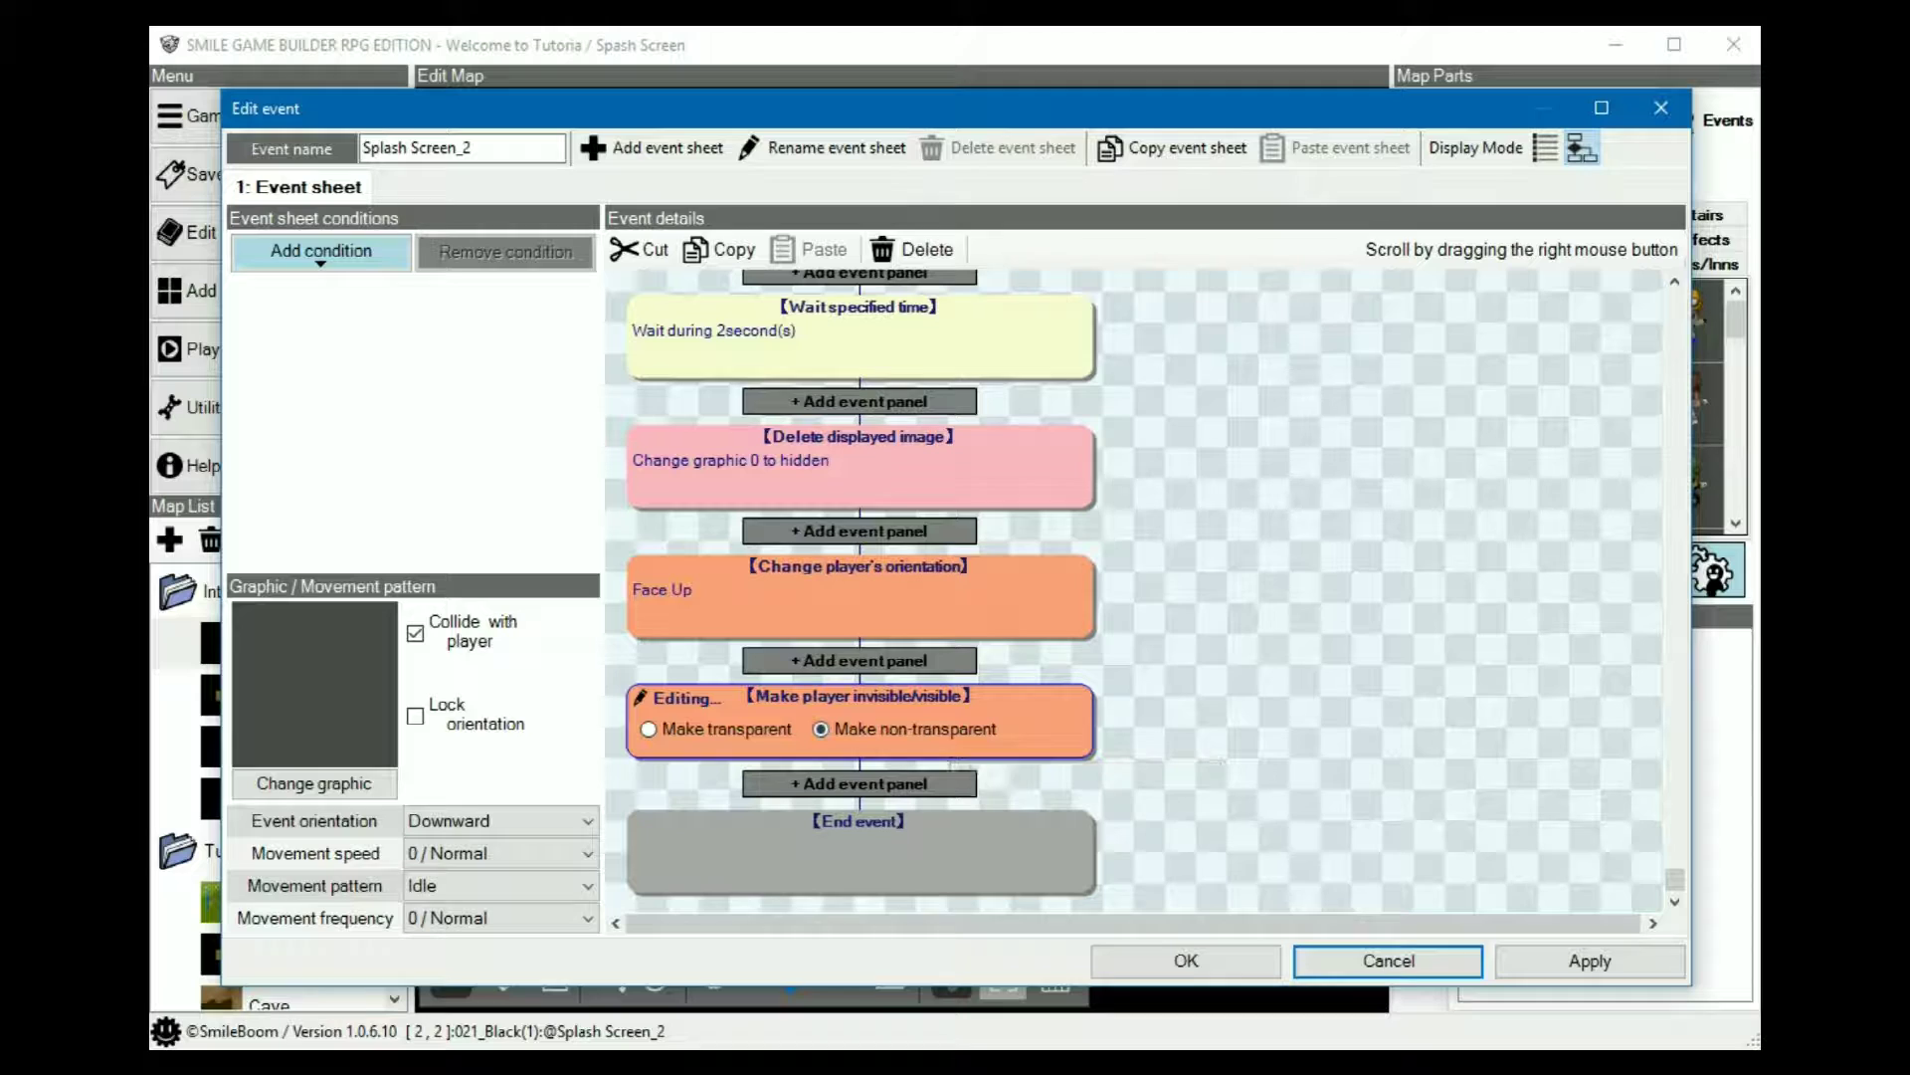
- Add a Move to another location panel between the Change player's orientation panel and the final Make player invisible/visible panel
{"action": "left_click", "coordinate": [866, 660]}
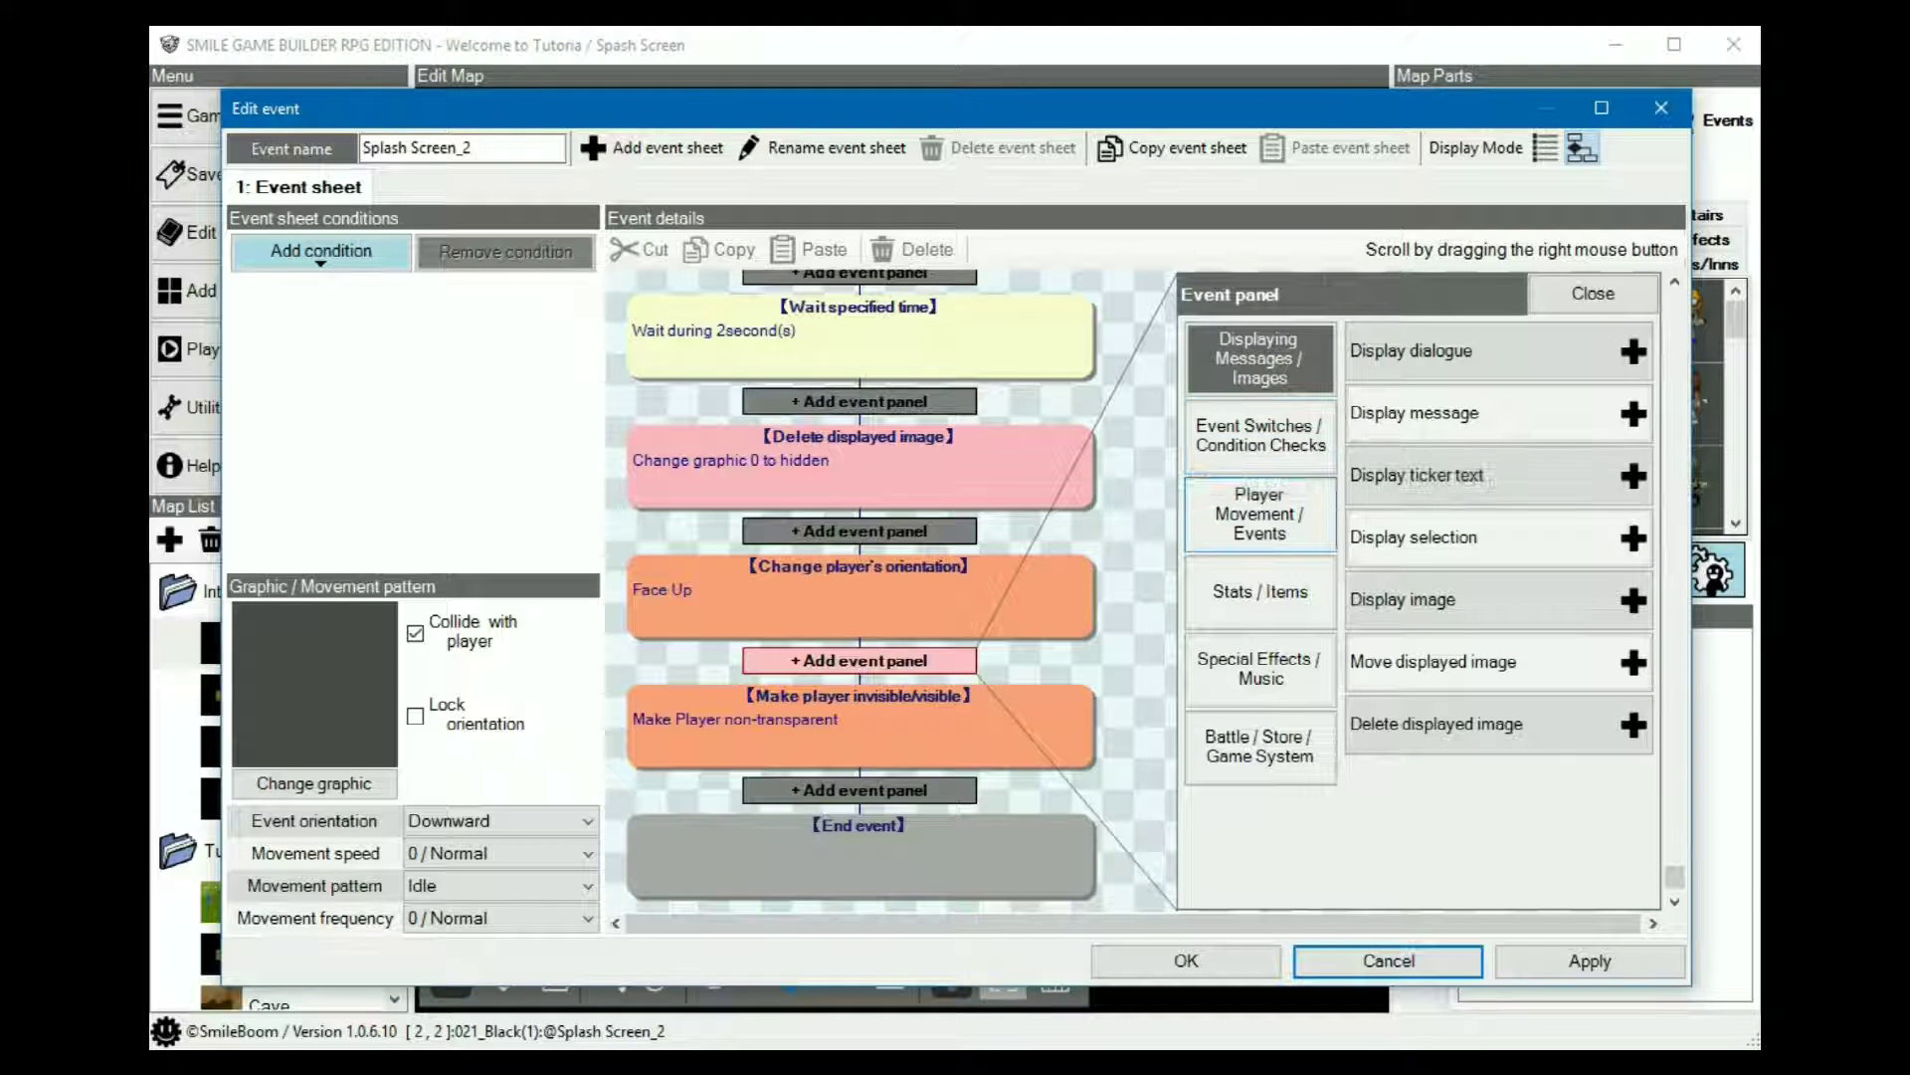
{"action": "left_click", "coordinate": [1260, 513]}
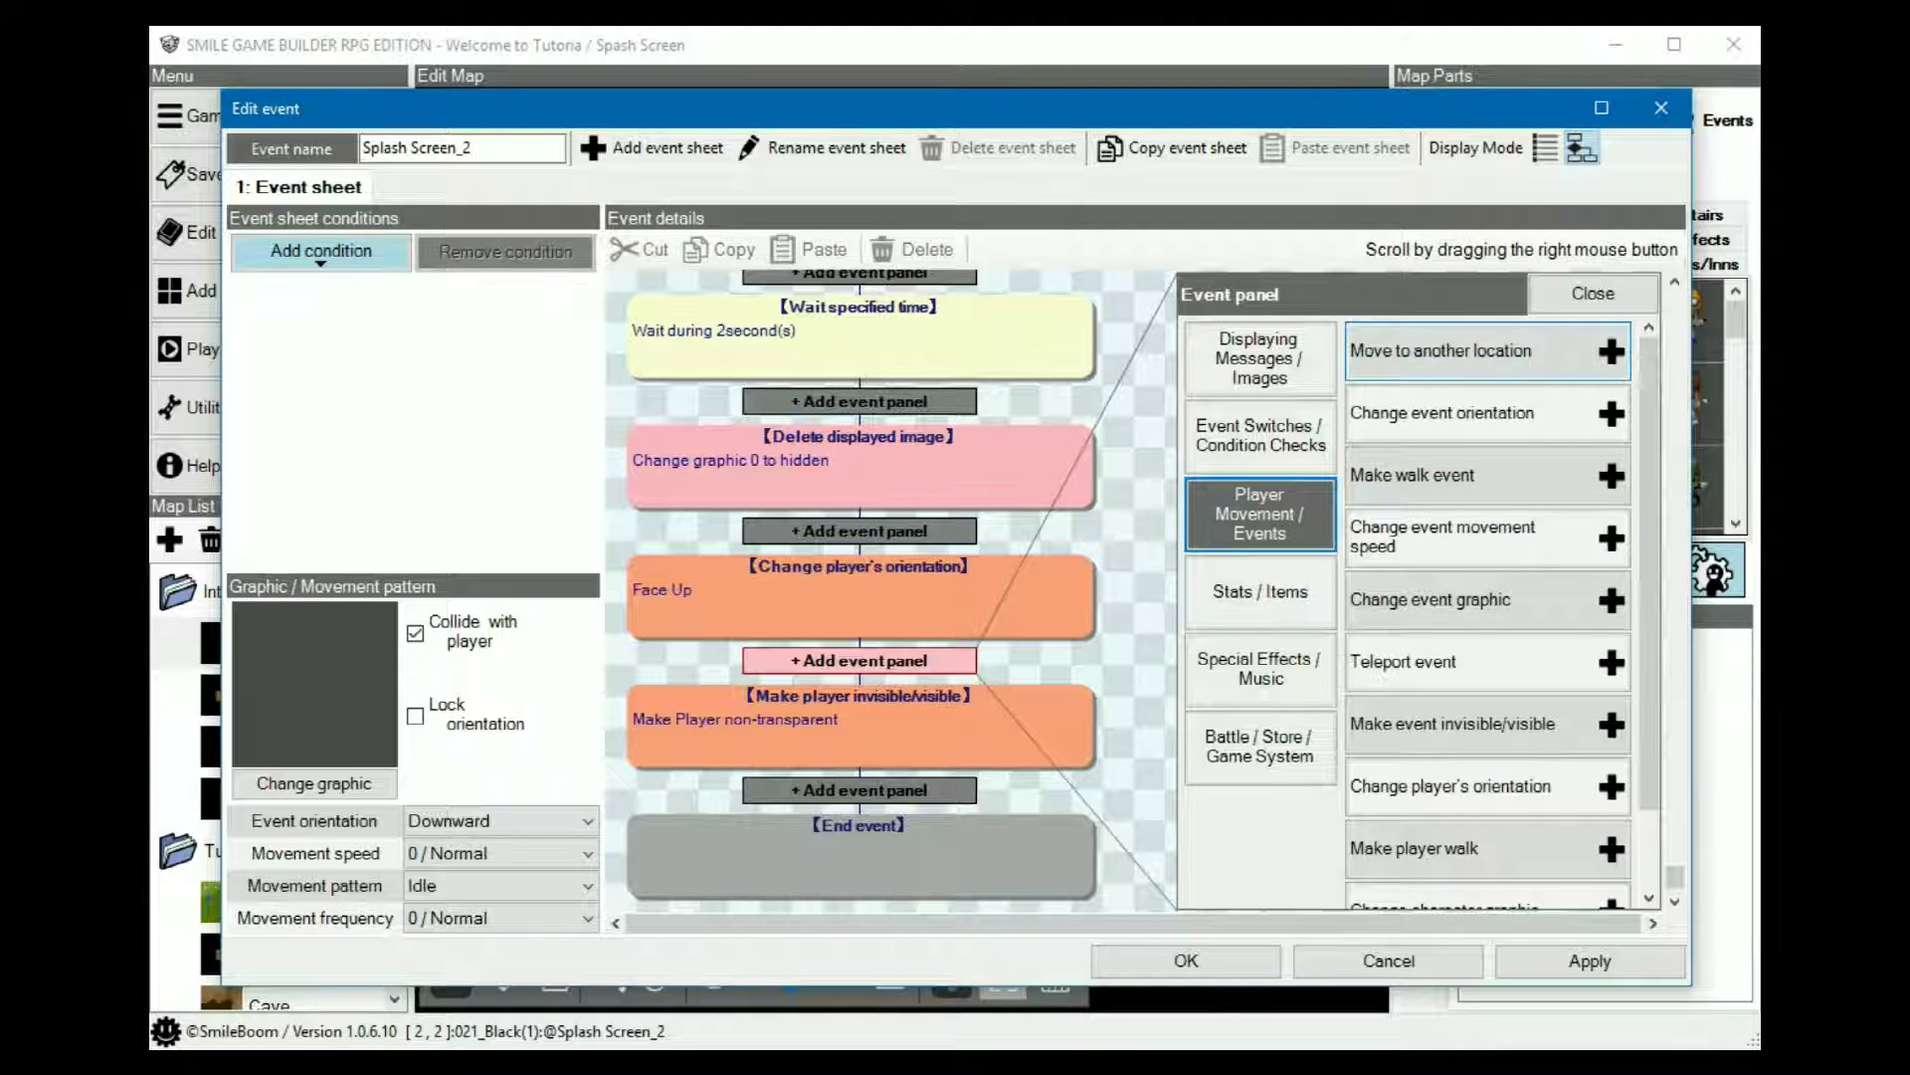
{"action": "left_click", "coordinate": [1488, 351]}
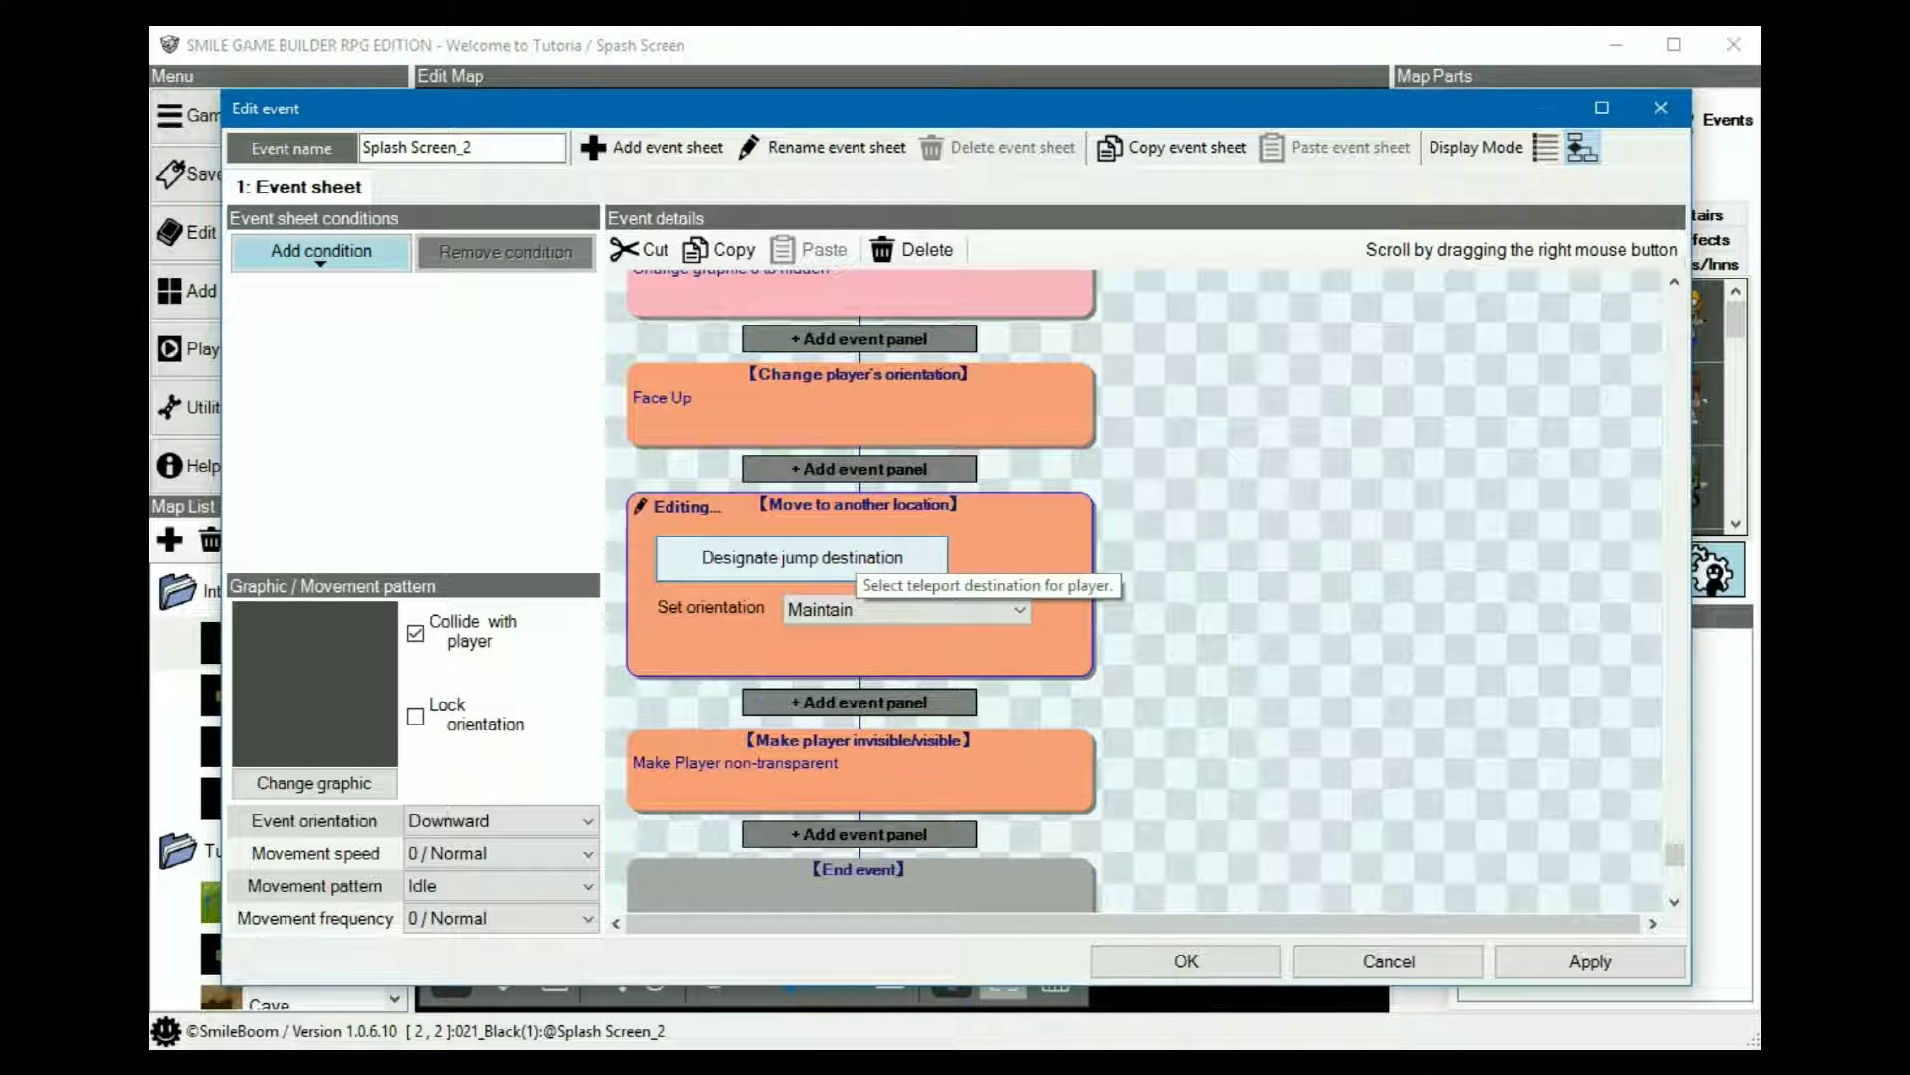
- Set the jump destination to the House (Intro) map at X 14, Y 13, and save the Splash Screen_2 event
{"action": "left_click", "coordinate": [846, 559]}
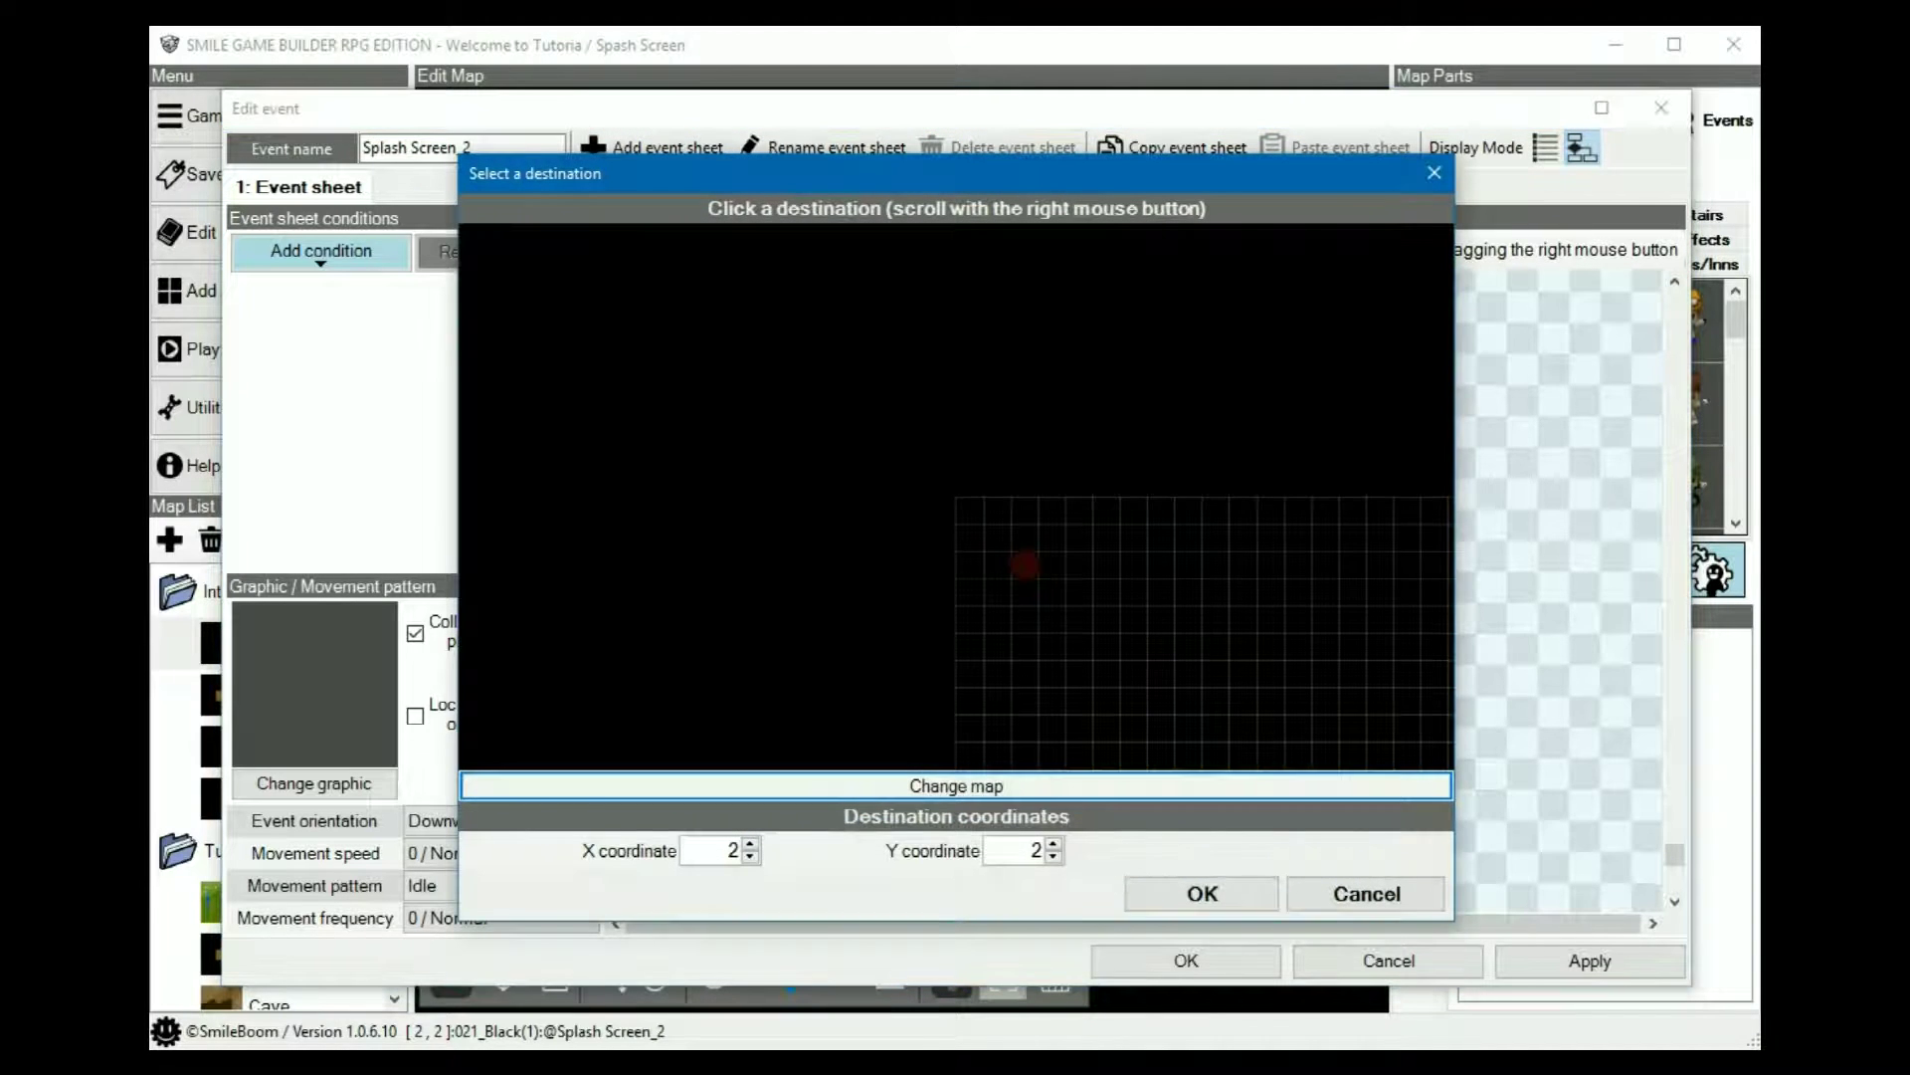
{"action": "left_click", "coordinate": [956, 786]}
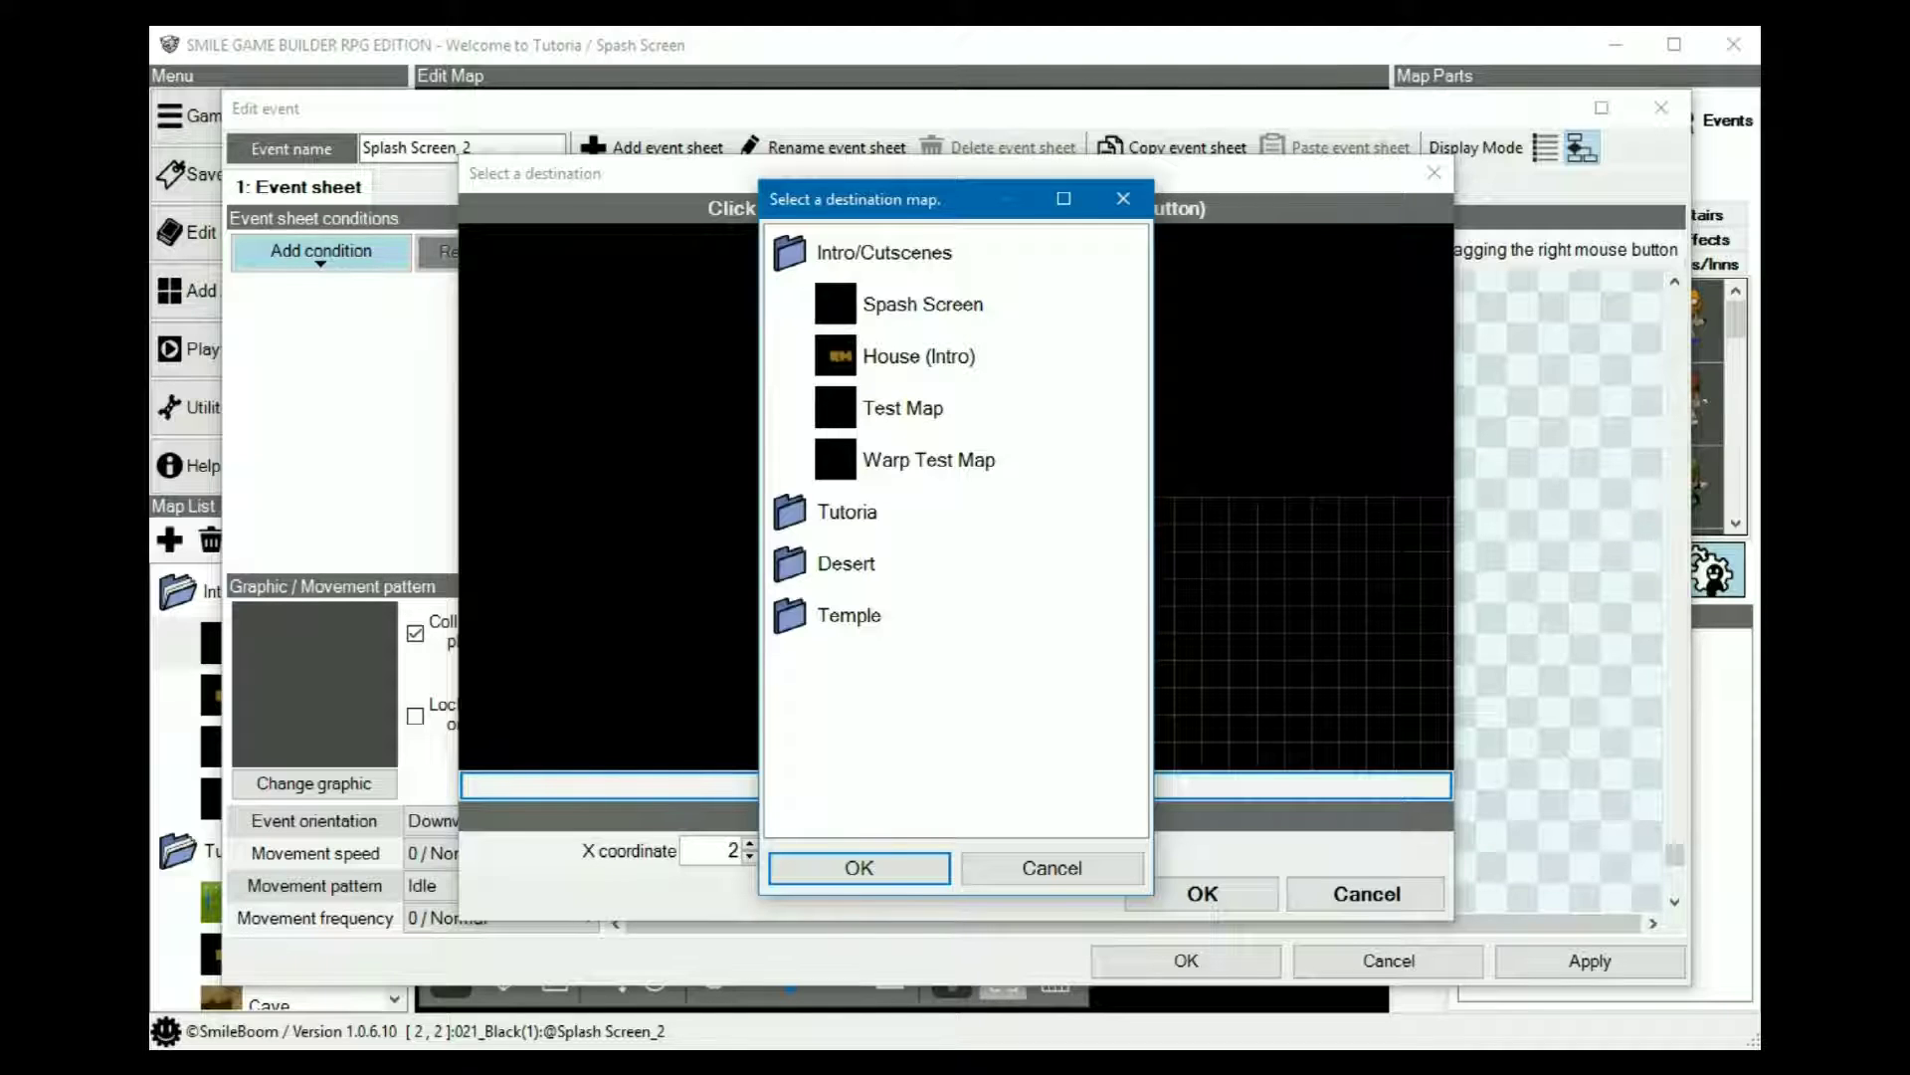
{"action": "left_click", "coordinate": [919, 356]}
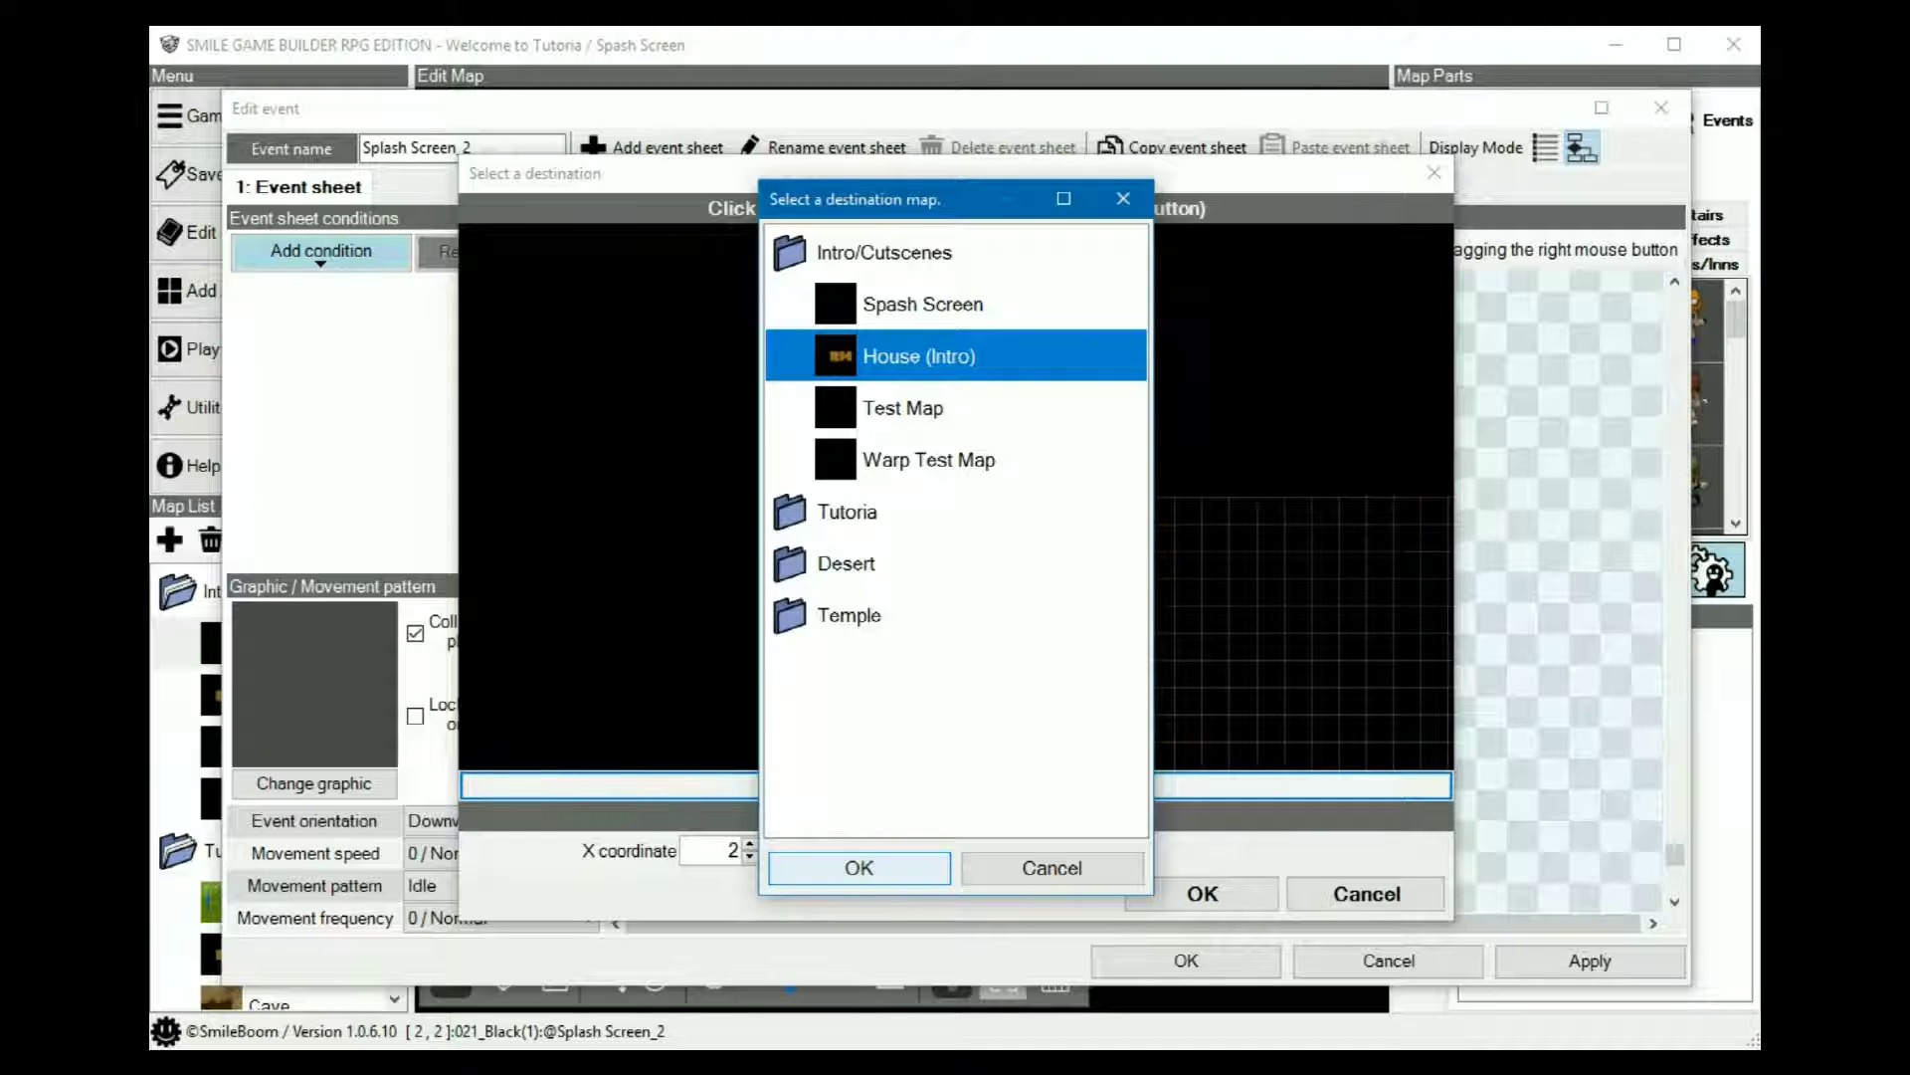
{"action": "left_click", "coordinate": [859, 868]}
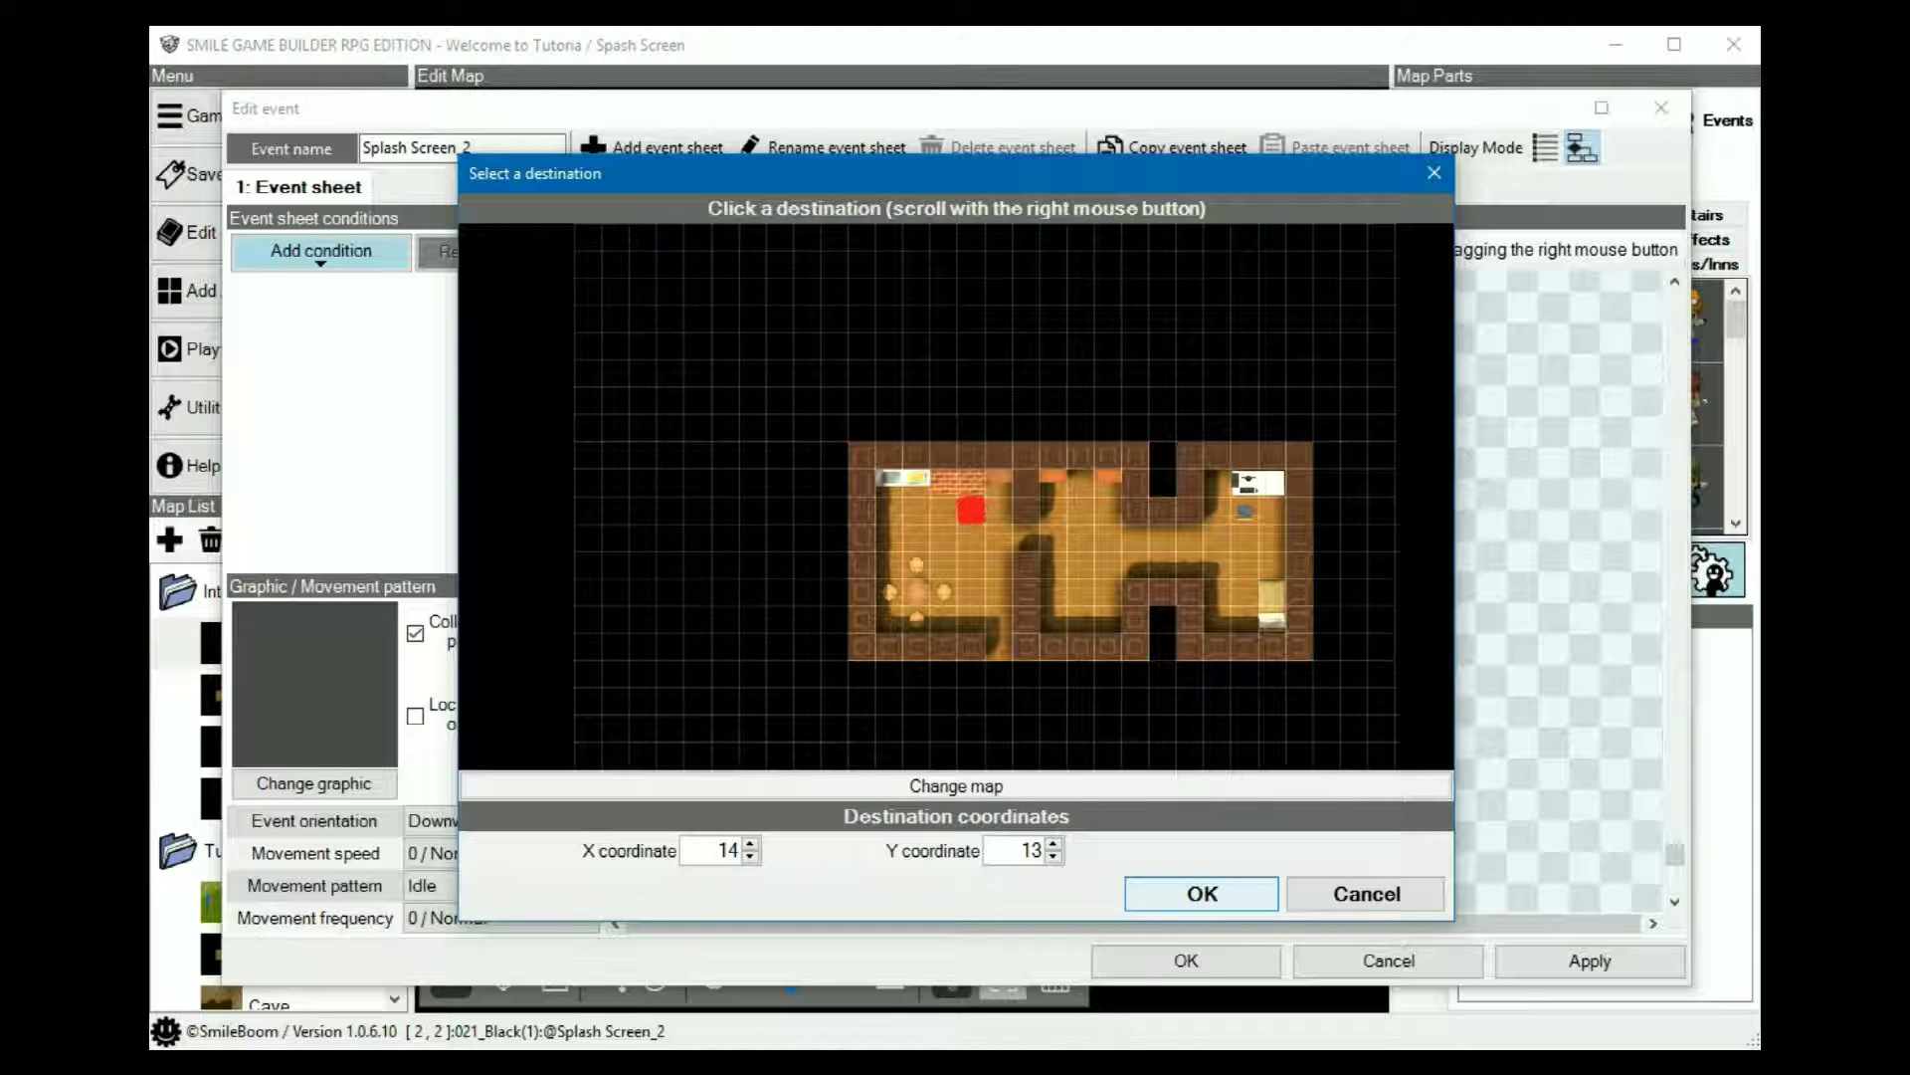
{"action": "left_click", "coordinate": [1202, 894]}
{"action": "left_click", "coordinate": [1186, 961]}
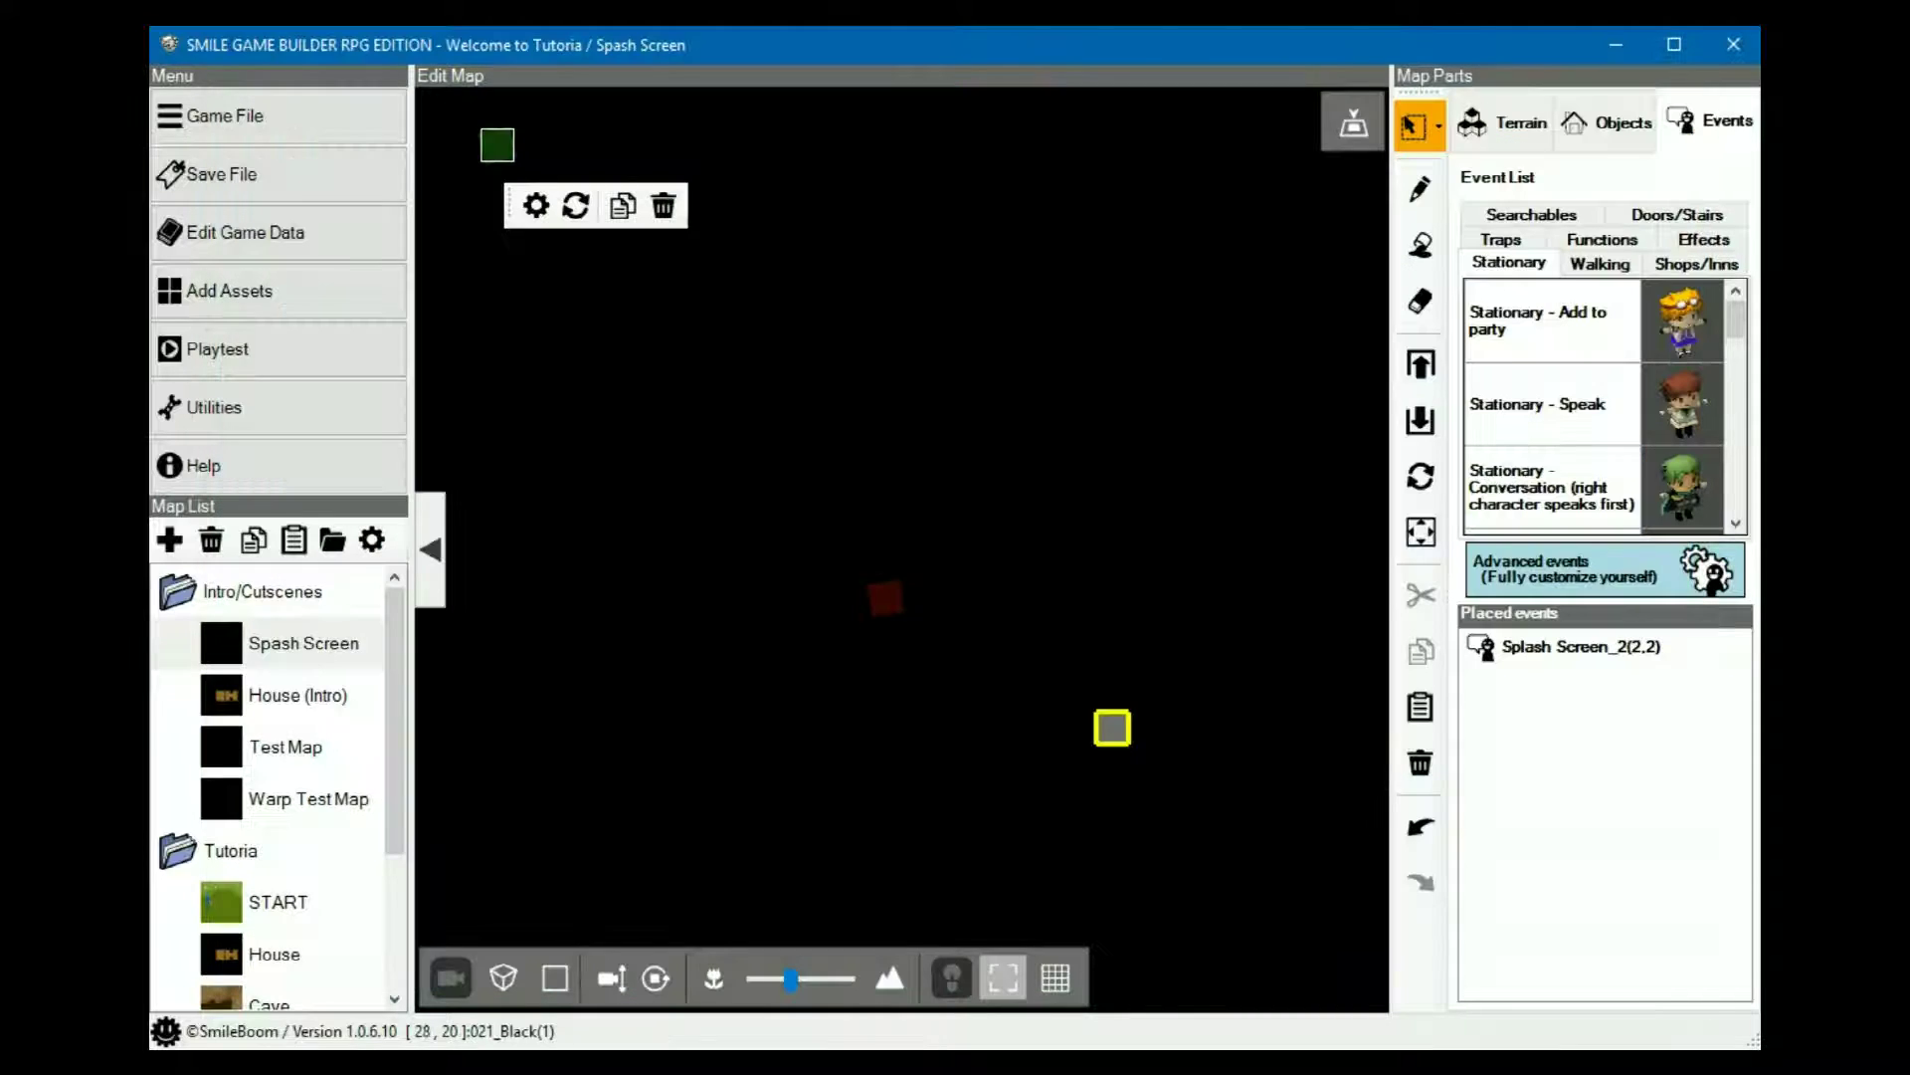
- Load the House (Intro) map and open the settings of its Autostart event
{"action": "left_click", "coordinate": [299, 696]}
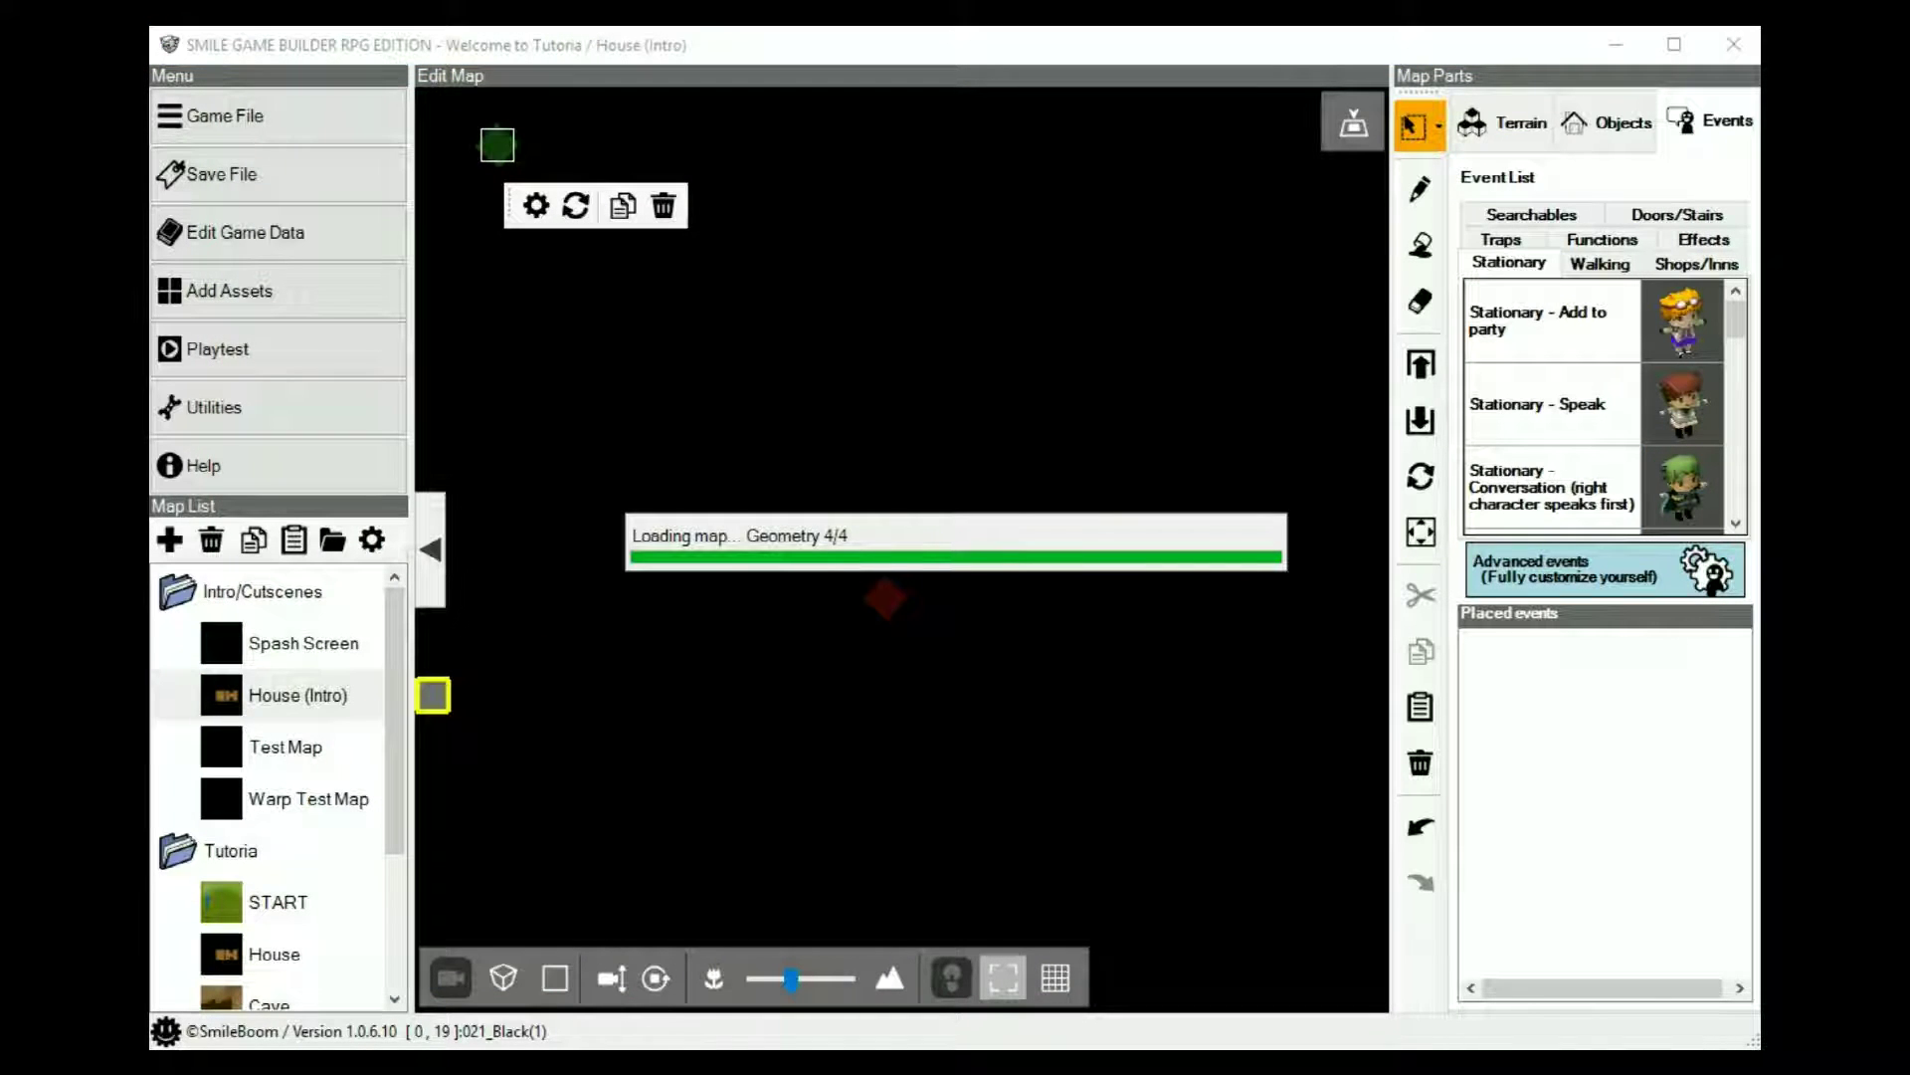
{"action": "left_click", "coordinate": [692, 467]}
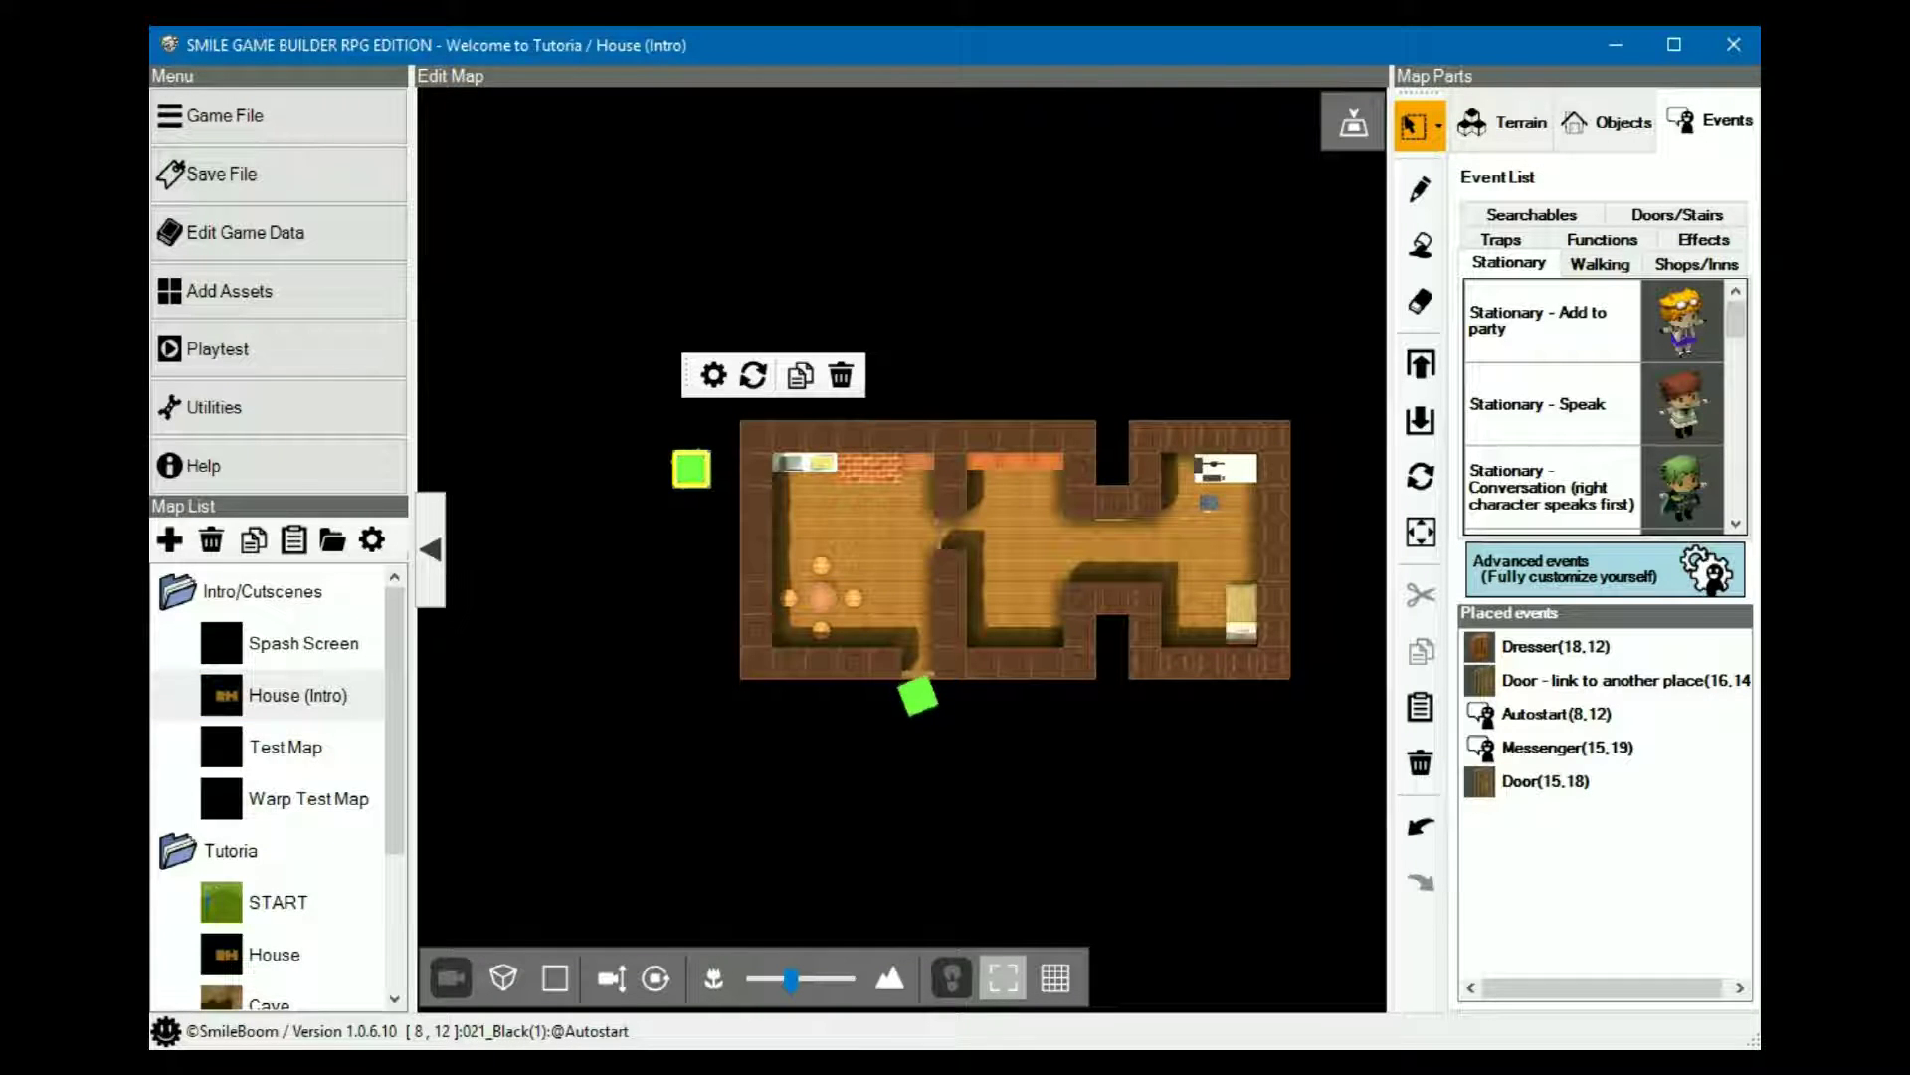
{"action": "right_click", "coordinate": [687, 470]}
{"action": "left_click", "coordinate": [746, 481]}
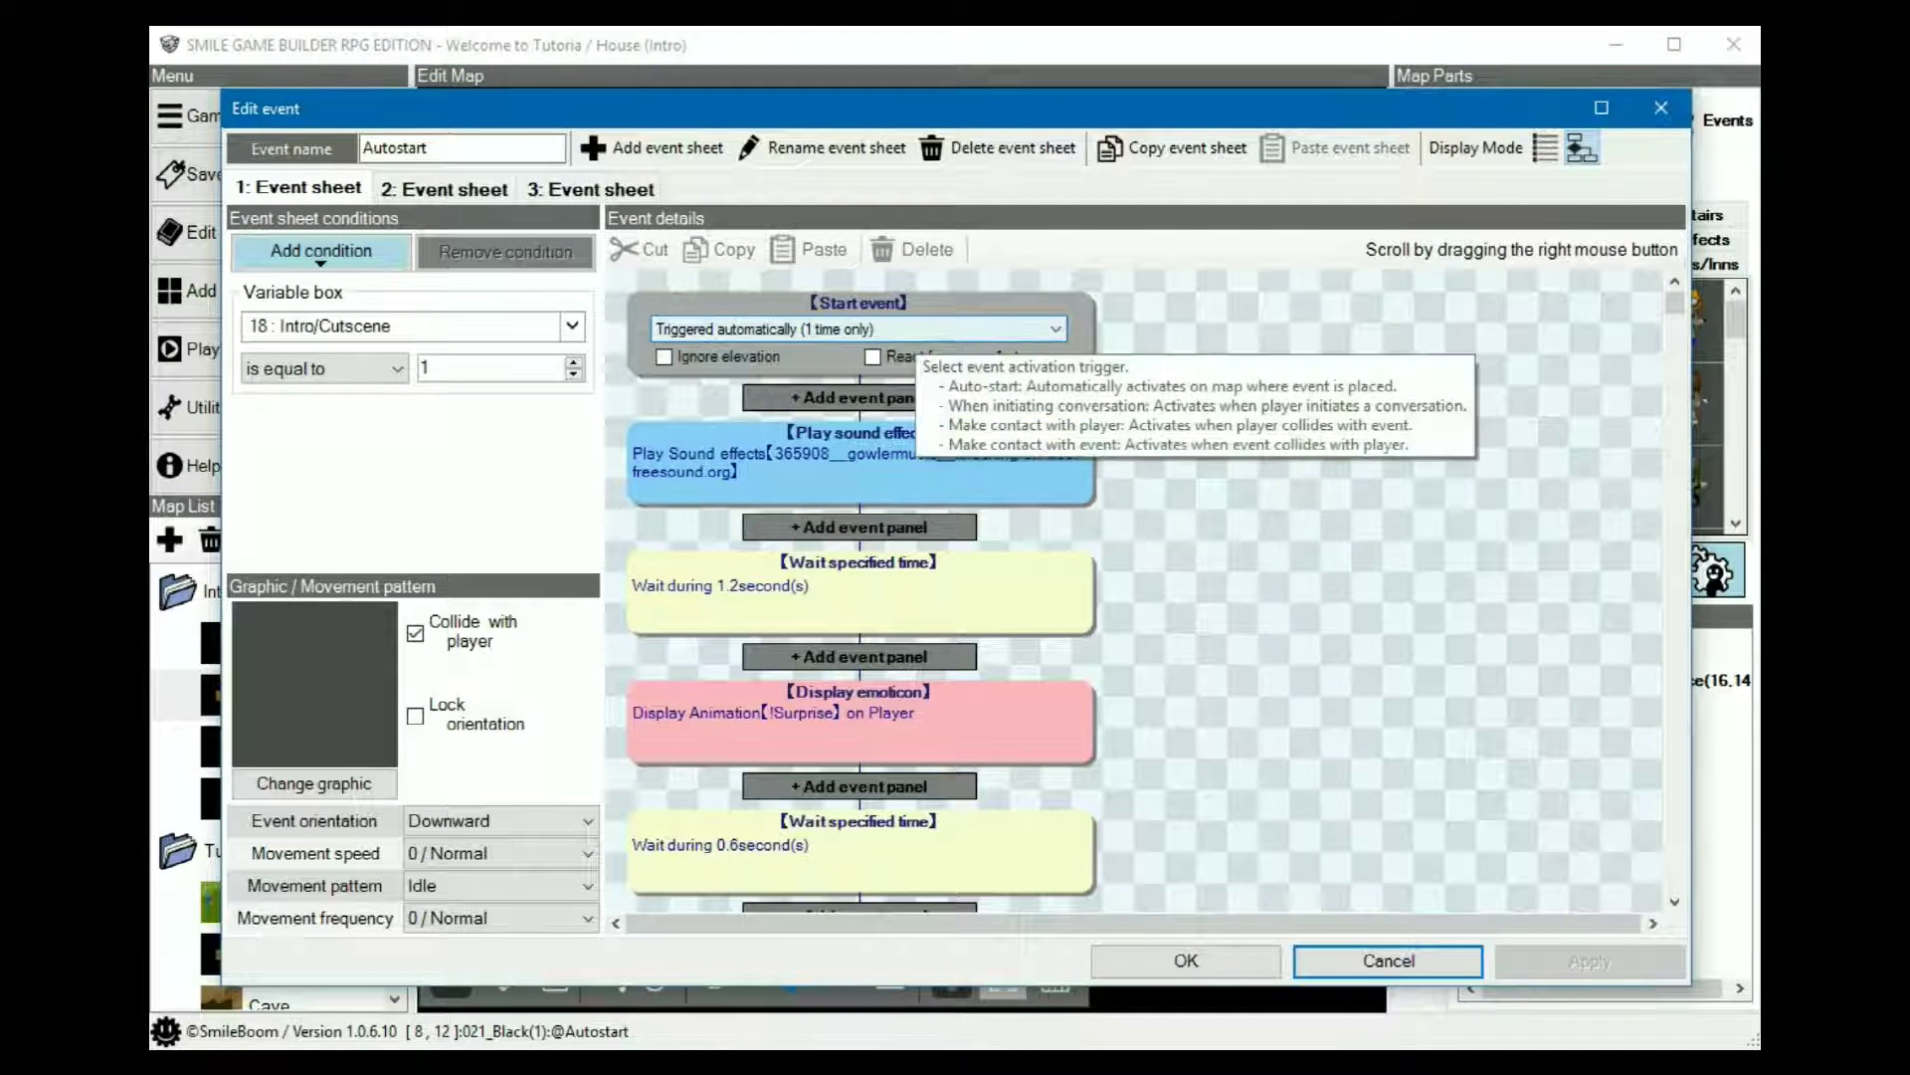
- Examine the sound effect, first wait and emoticon panels on the Autostart event's first sheet
{"action": "scroll", "coordinate": [860, 498], "scroll_direction": "down", "scroll_amount": 1}
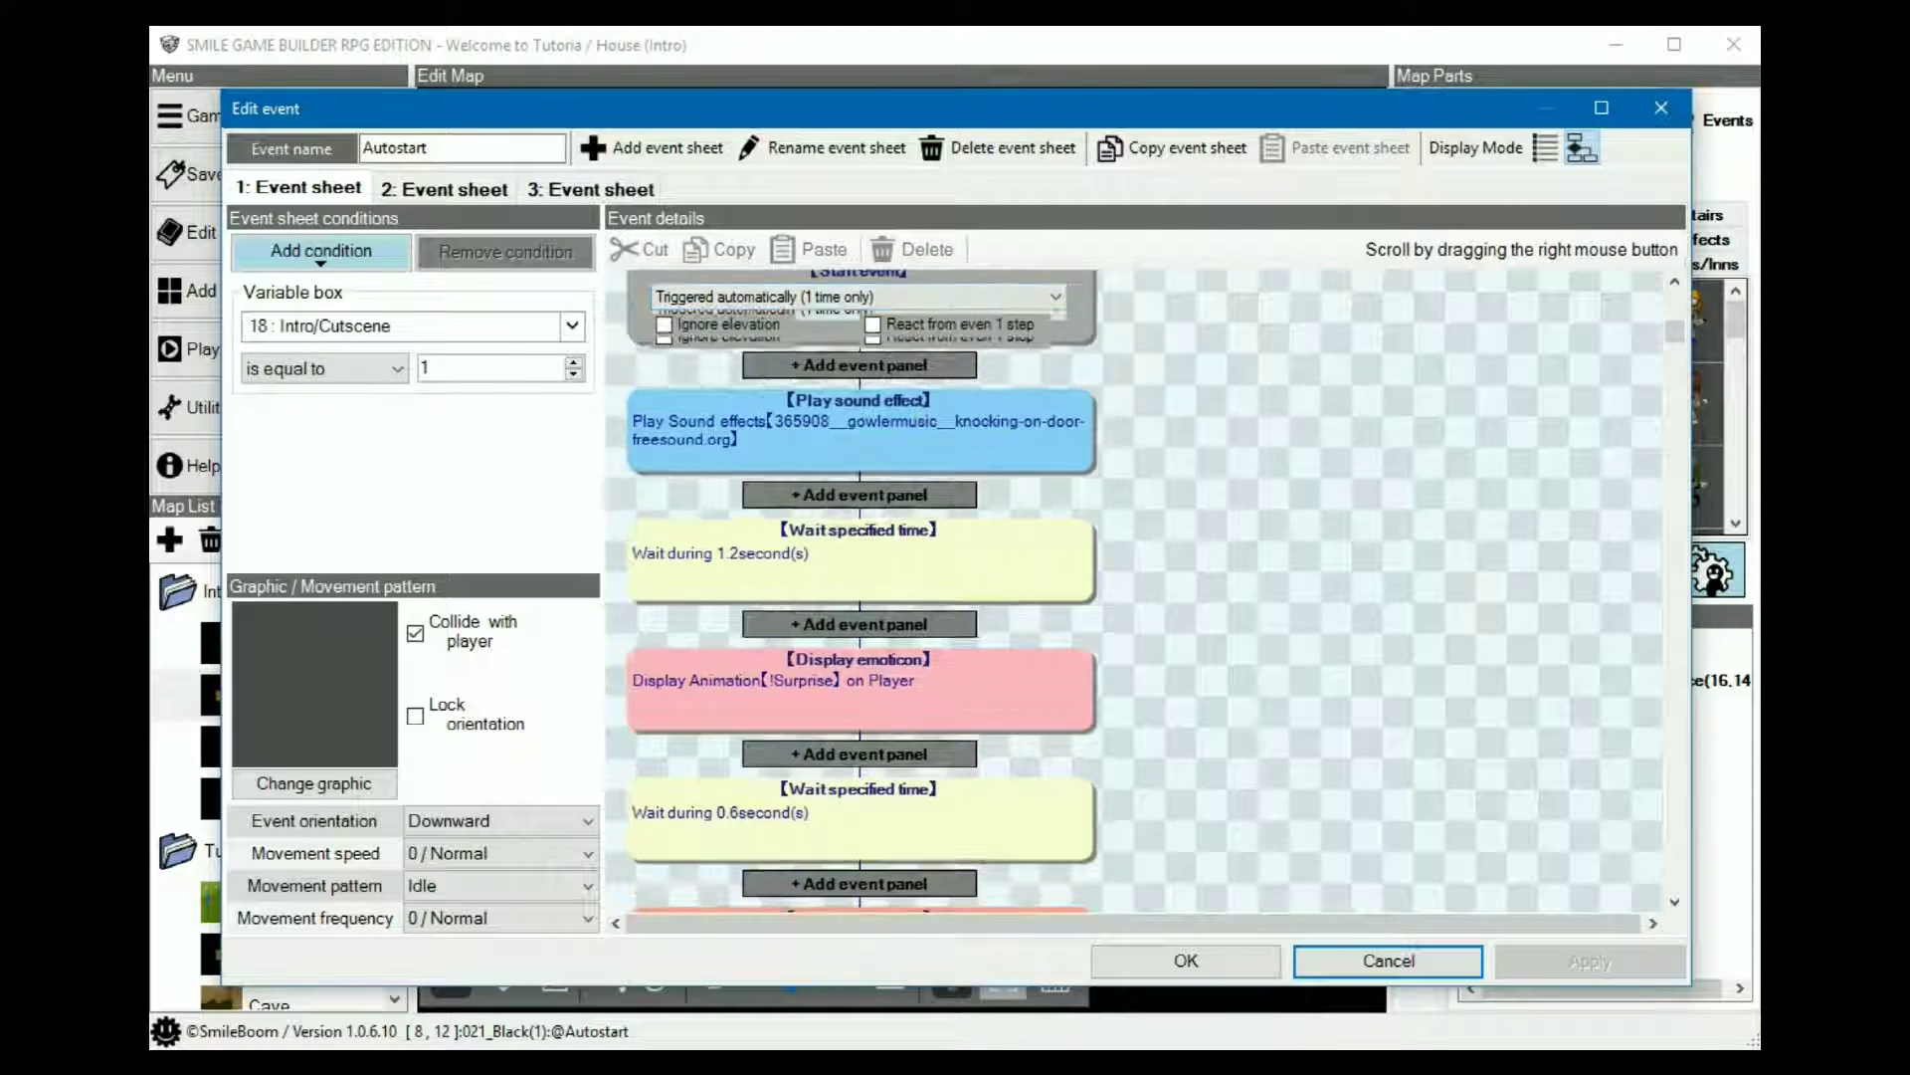
{"action": "left_click", "coordinate": [861, 375]}
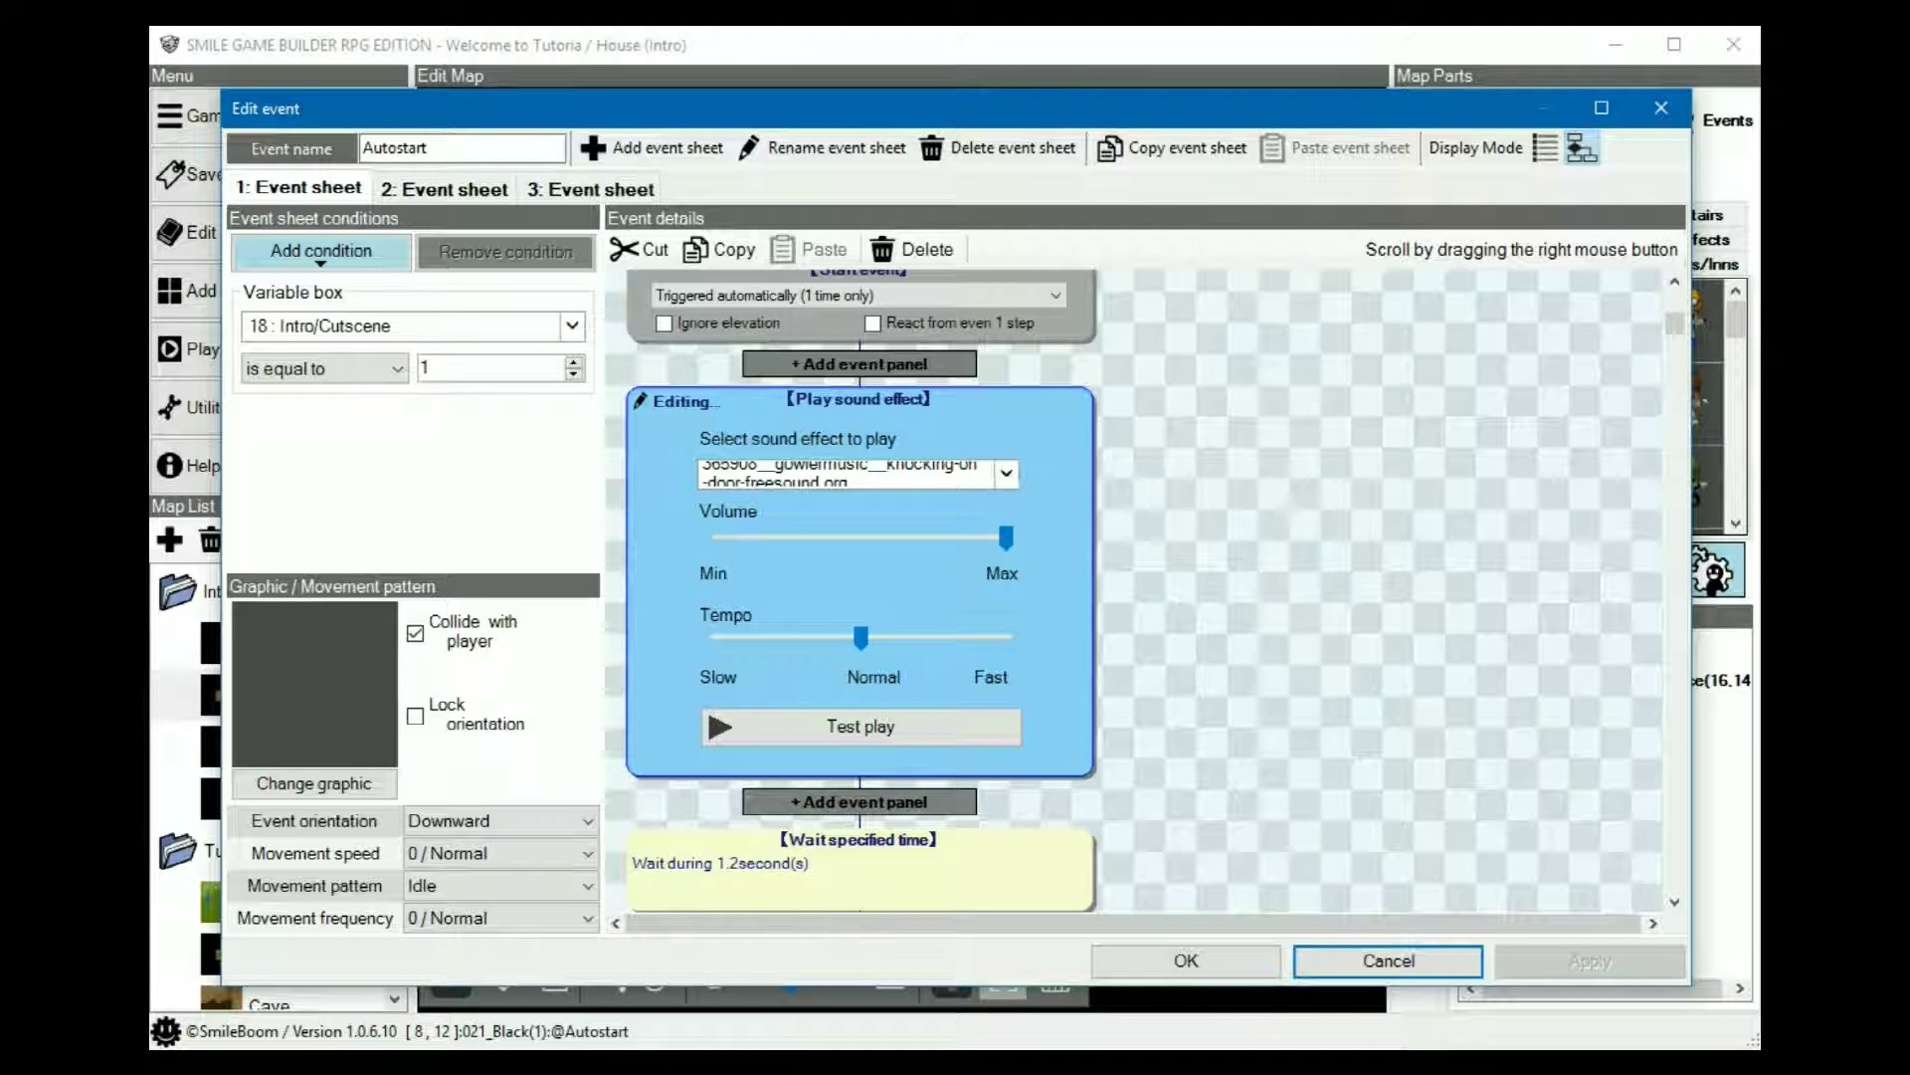
{"action": "scroll", "coordinate": [861, 587], "scroll_direction": "down", "scroll_amount": 3}
{"action": "left_click", "coordinate": [861, 599]}
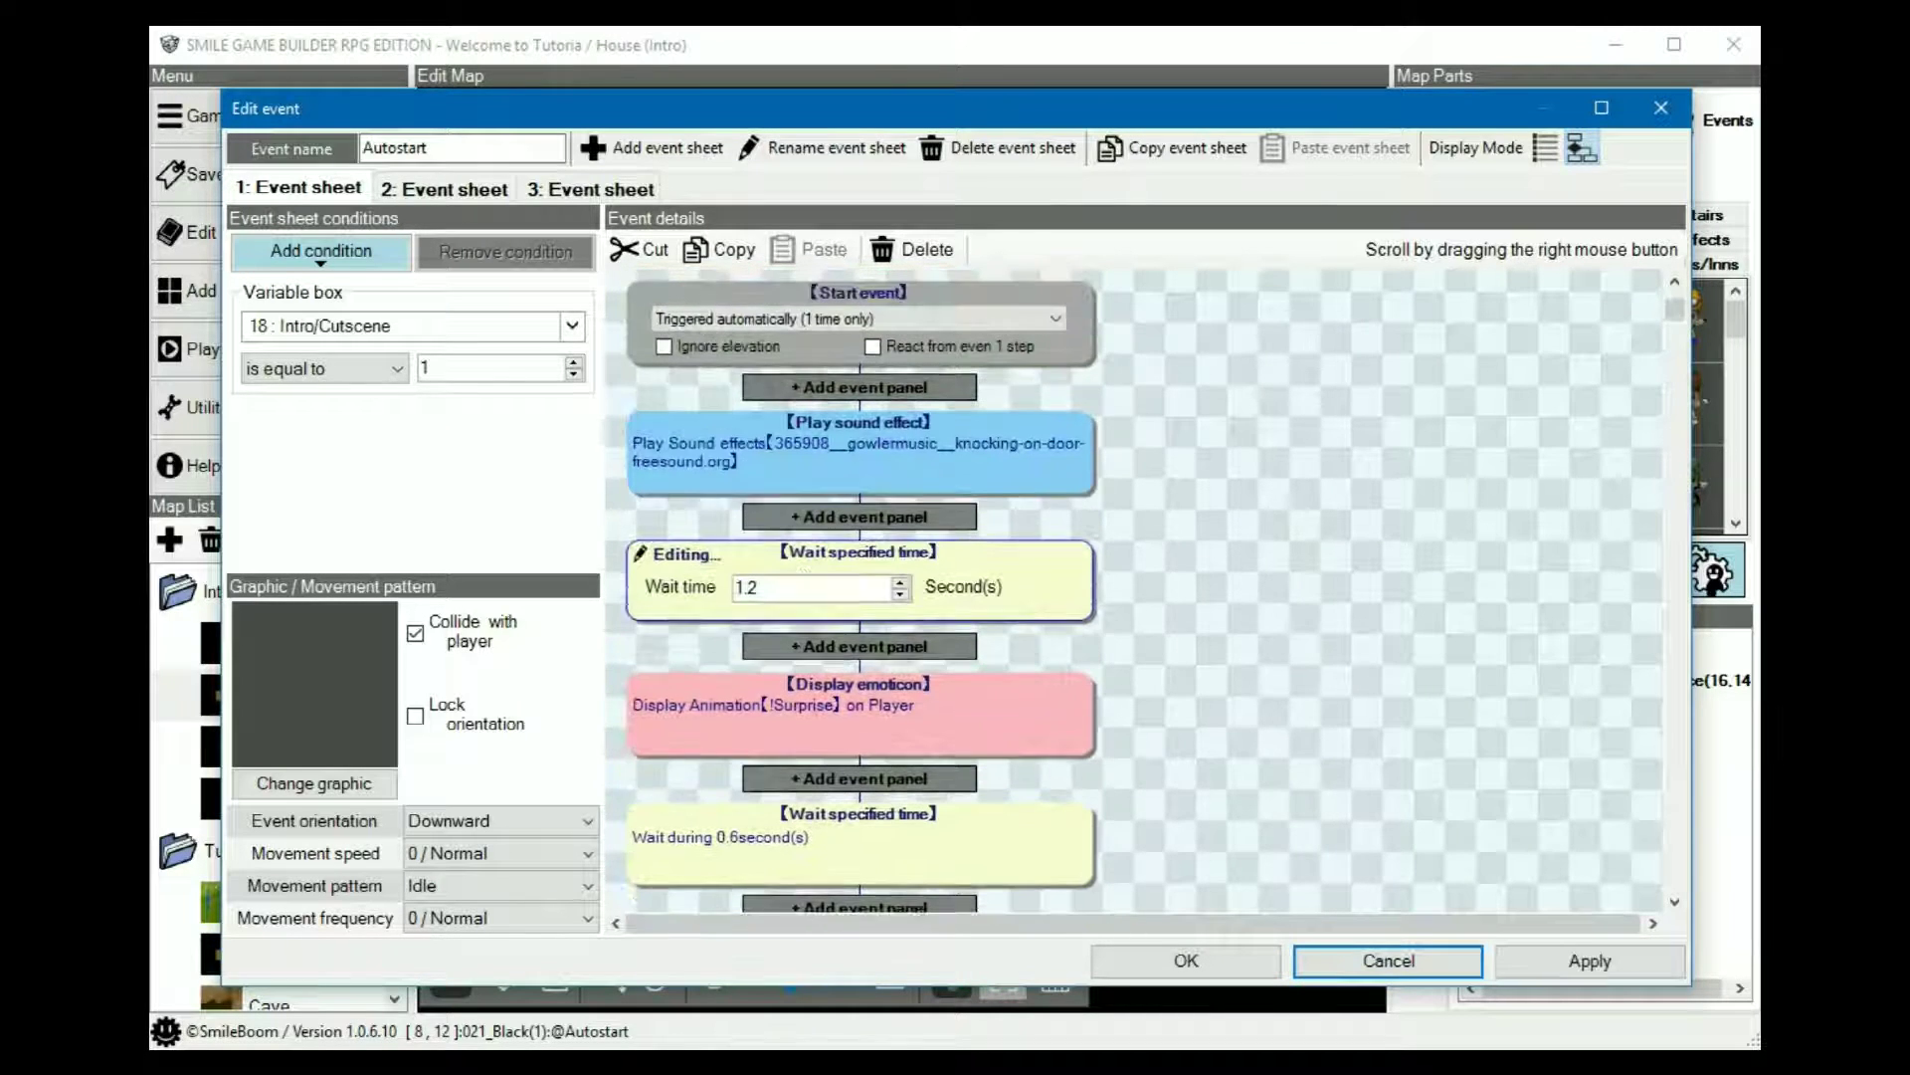
{"action": "scroll", "coordinate": [861, 537], "scroll_direction": "down", "scroll_amount": 2}
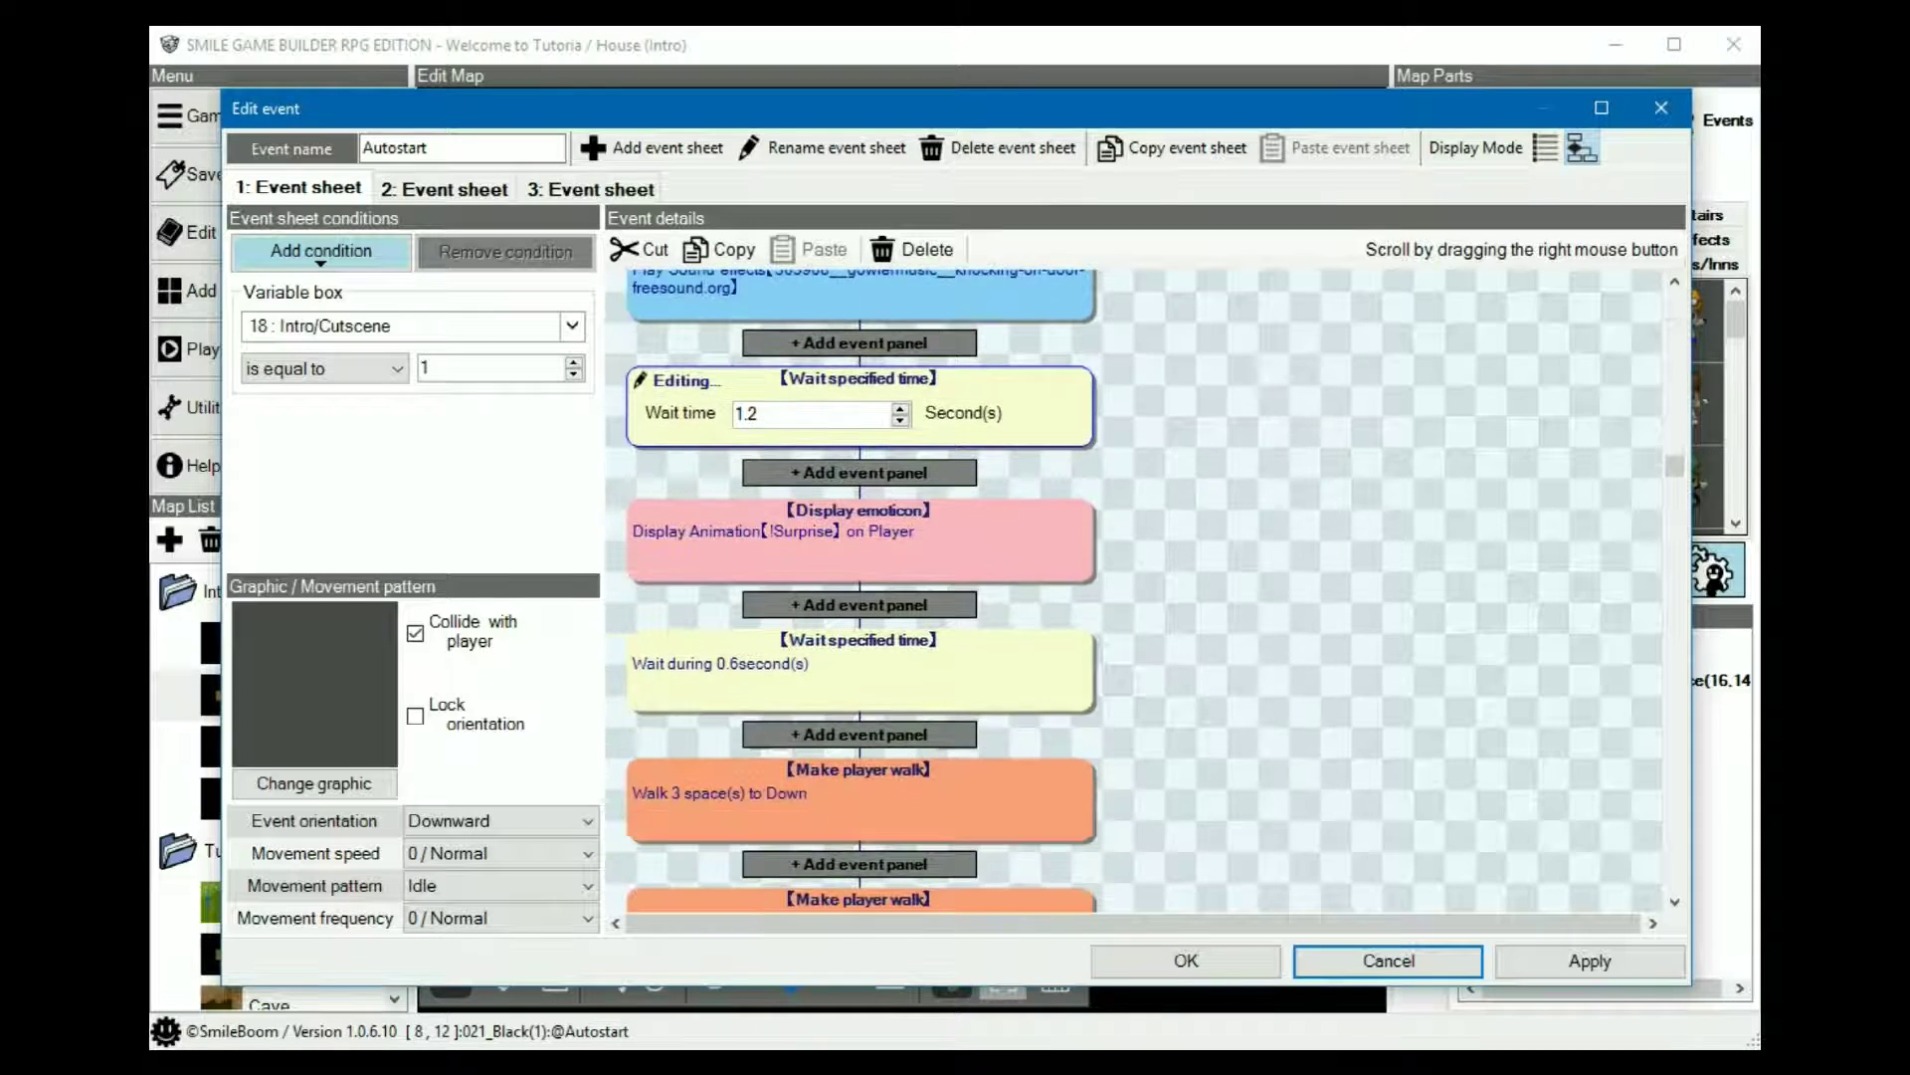
{"action": "left_click", "coordinate": [861, 532]}
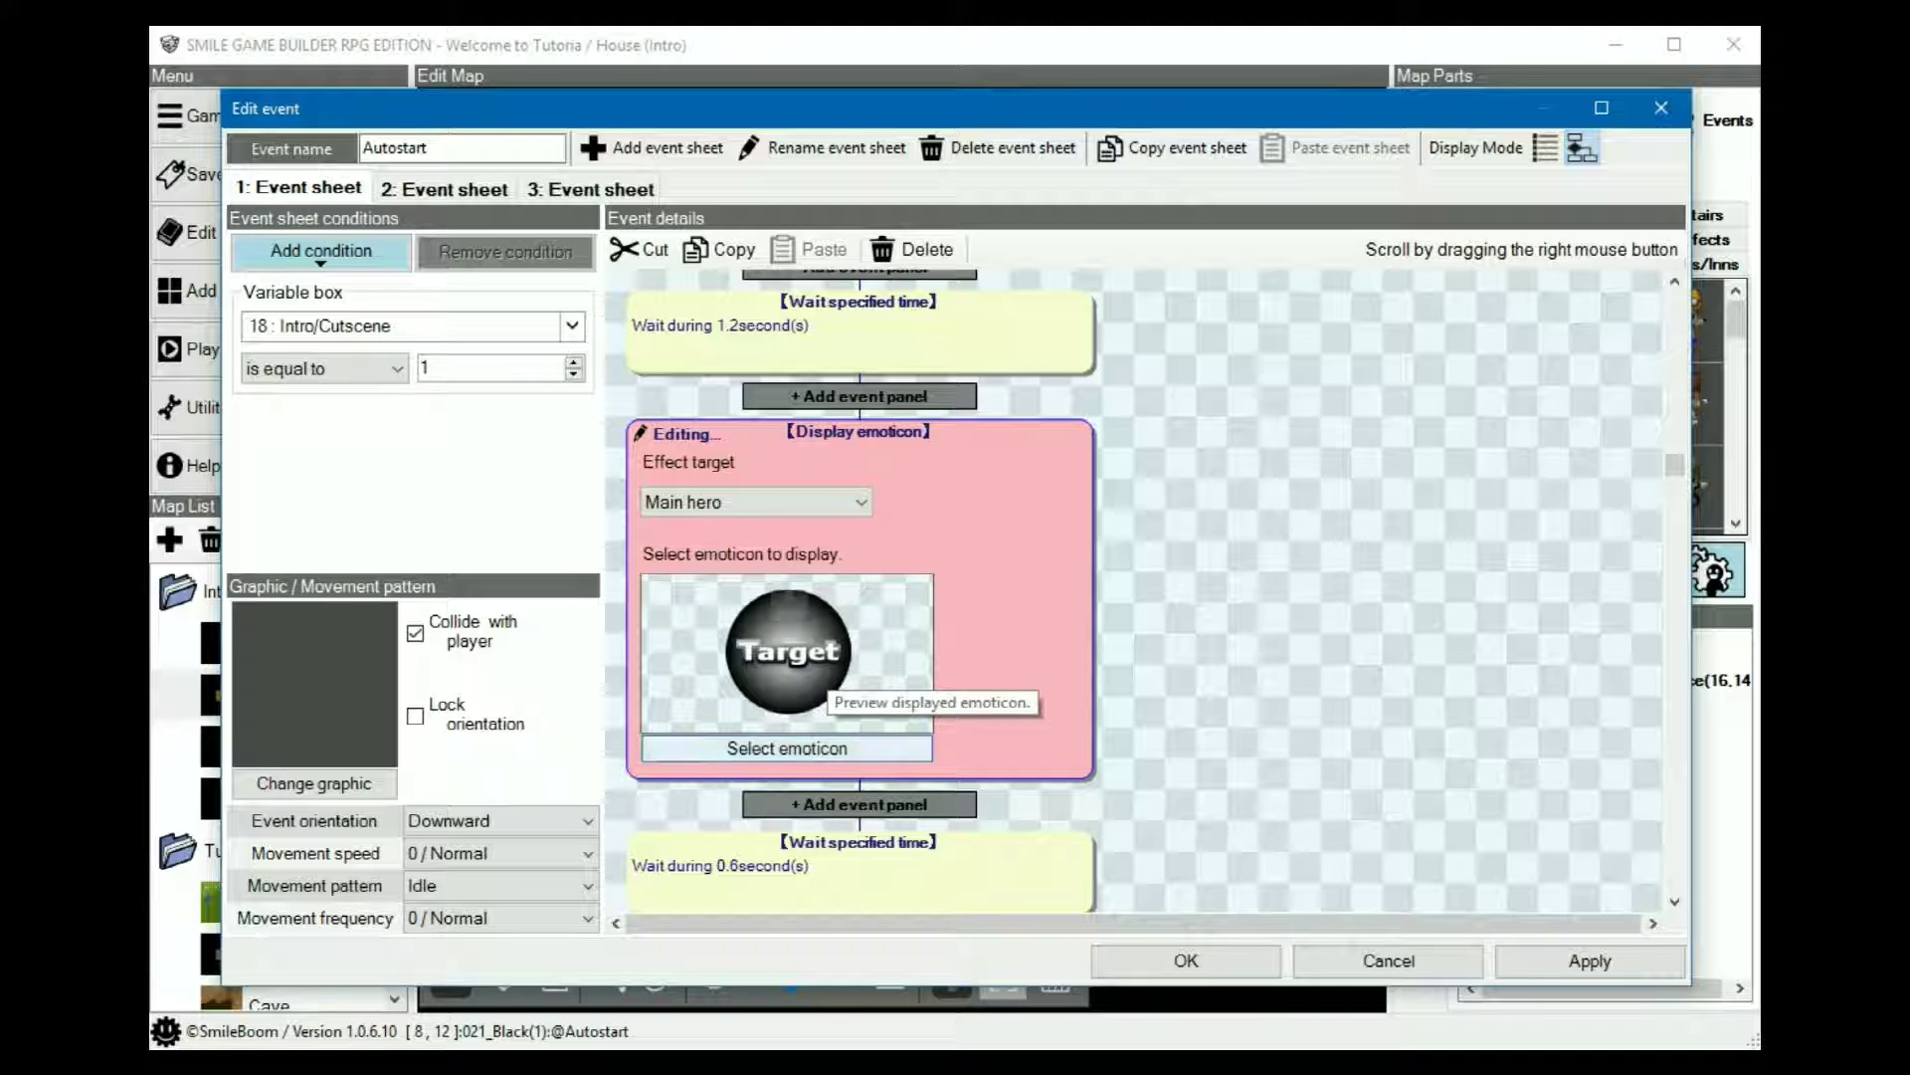
- View the Special Effects / Music panels available for insertion after the emoticon panel and close the list
{"action": "left_click", "coordinate": [860, 804]}
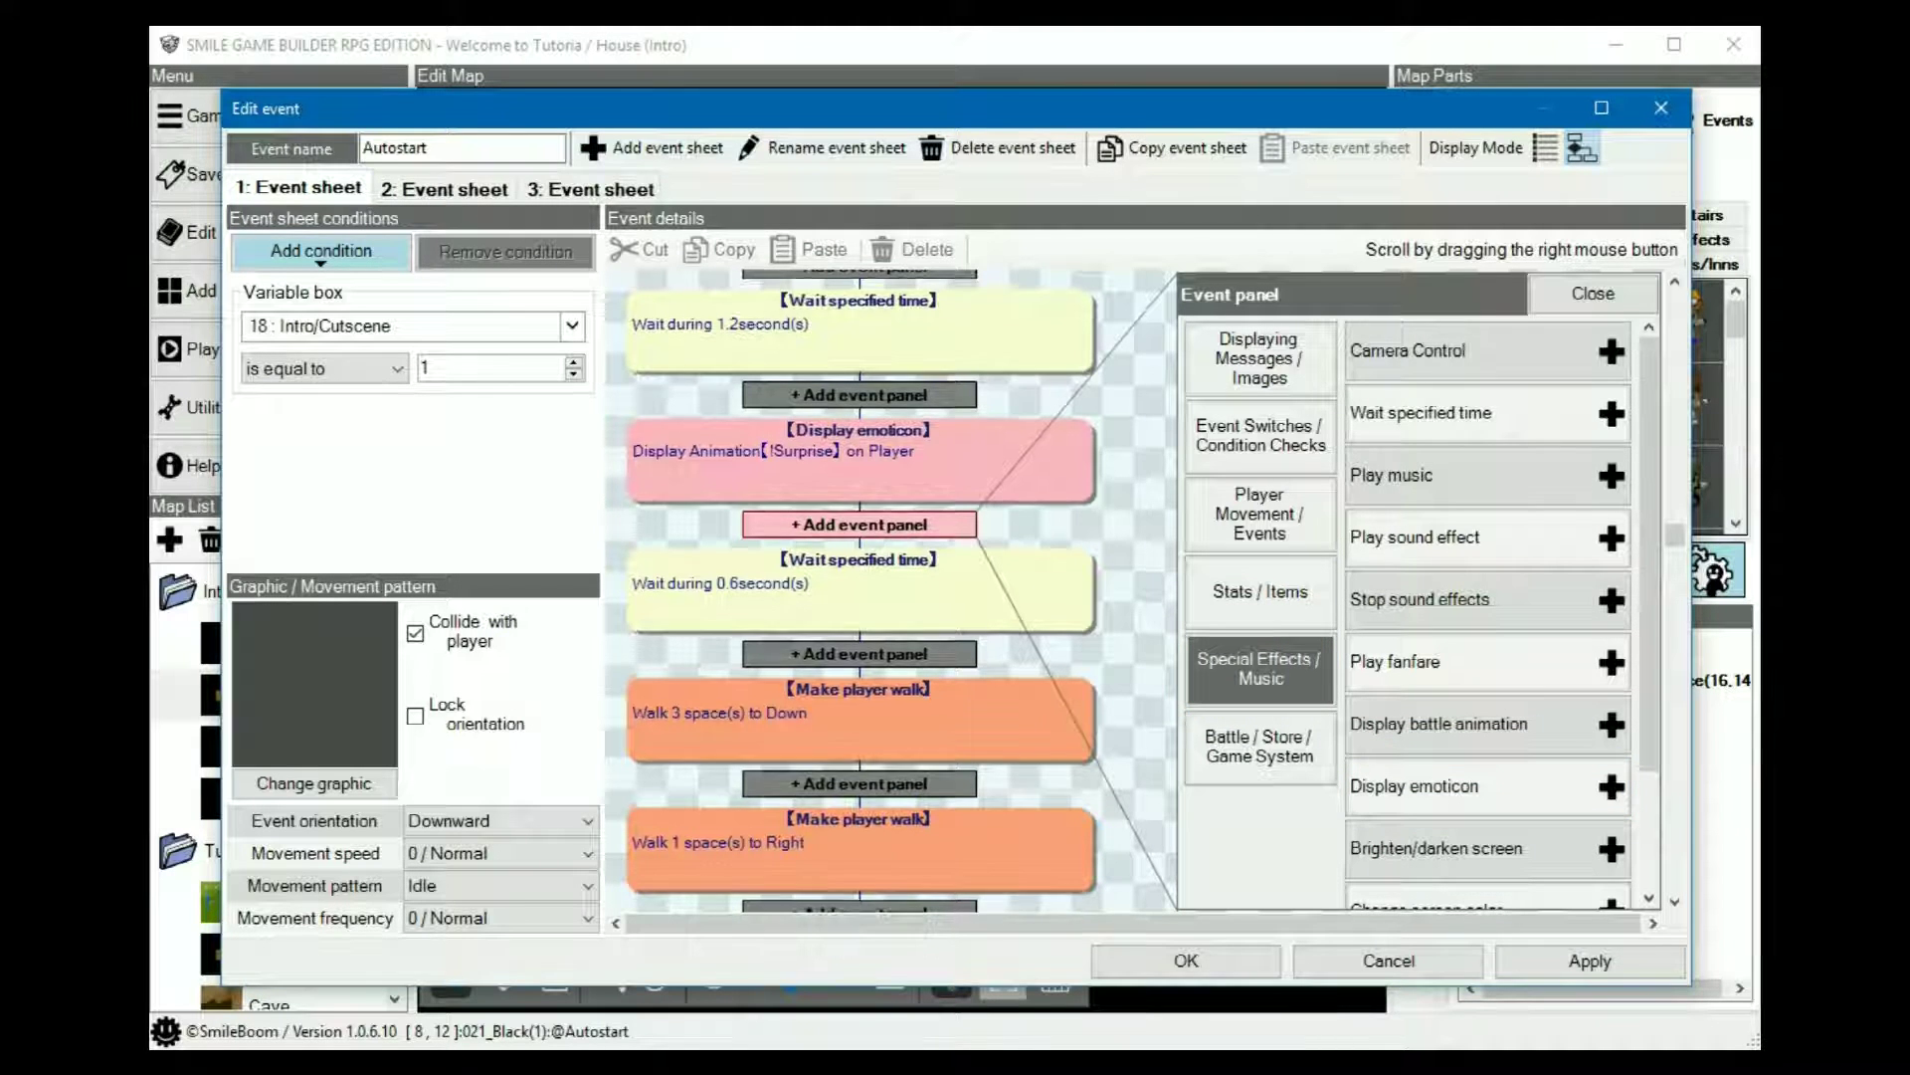
{"action": "scroll", "coordinate": [861, 587], "scroll_direction": "down", "scroll_amount": 1}
{"action": "scroll", "coordinate": [860, 587], "scroll_direction": "down", "scroll_amount": 1}
{"action": "left_click", "coordinate": [1593, 293]}
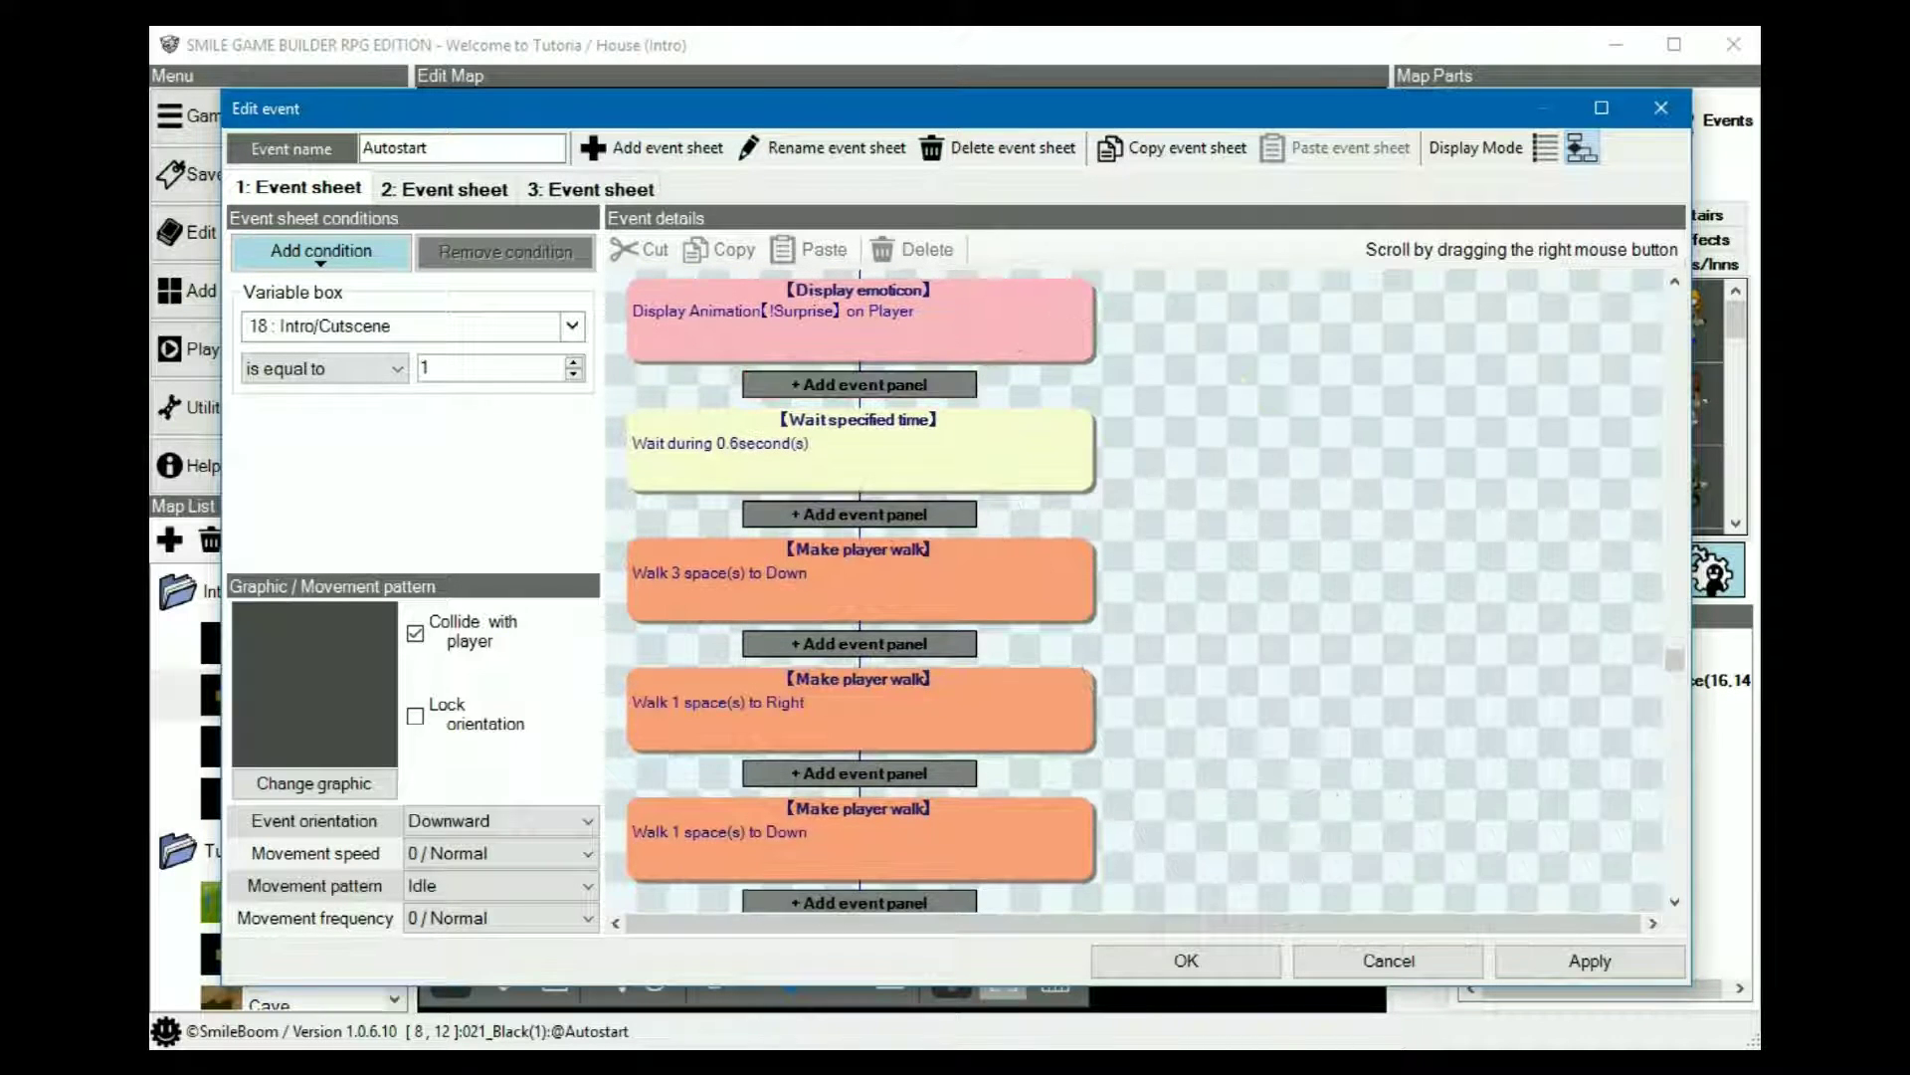
- Examine the wait panel after the emoticon and the three Make player walk panels down to the end of the sheet
{"action": "scroll", "coordinate": [861, 587], "scroll_direction": "down", "scroll_amount": 1}
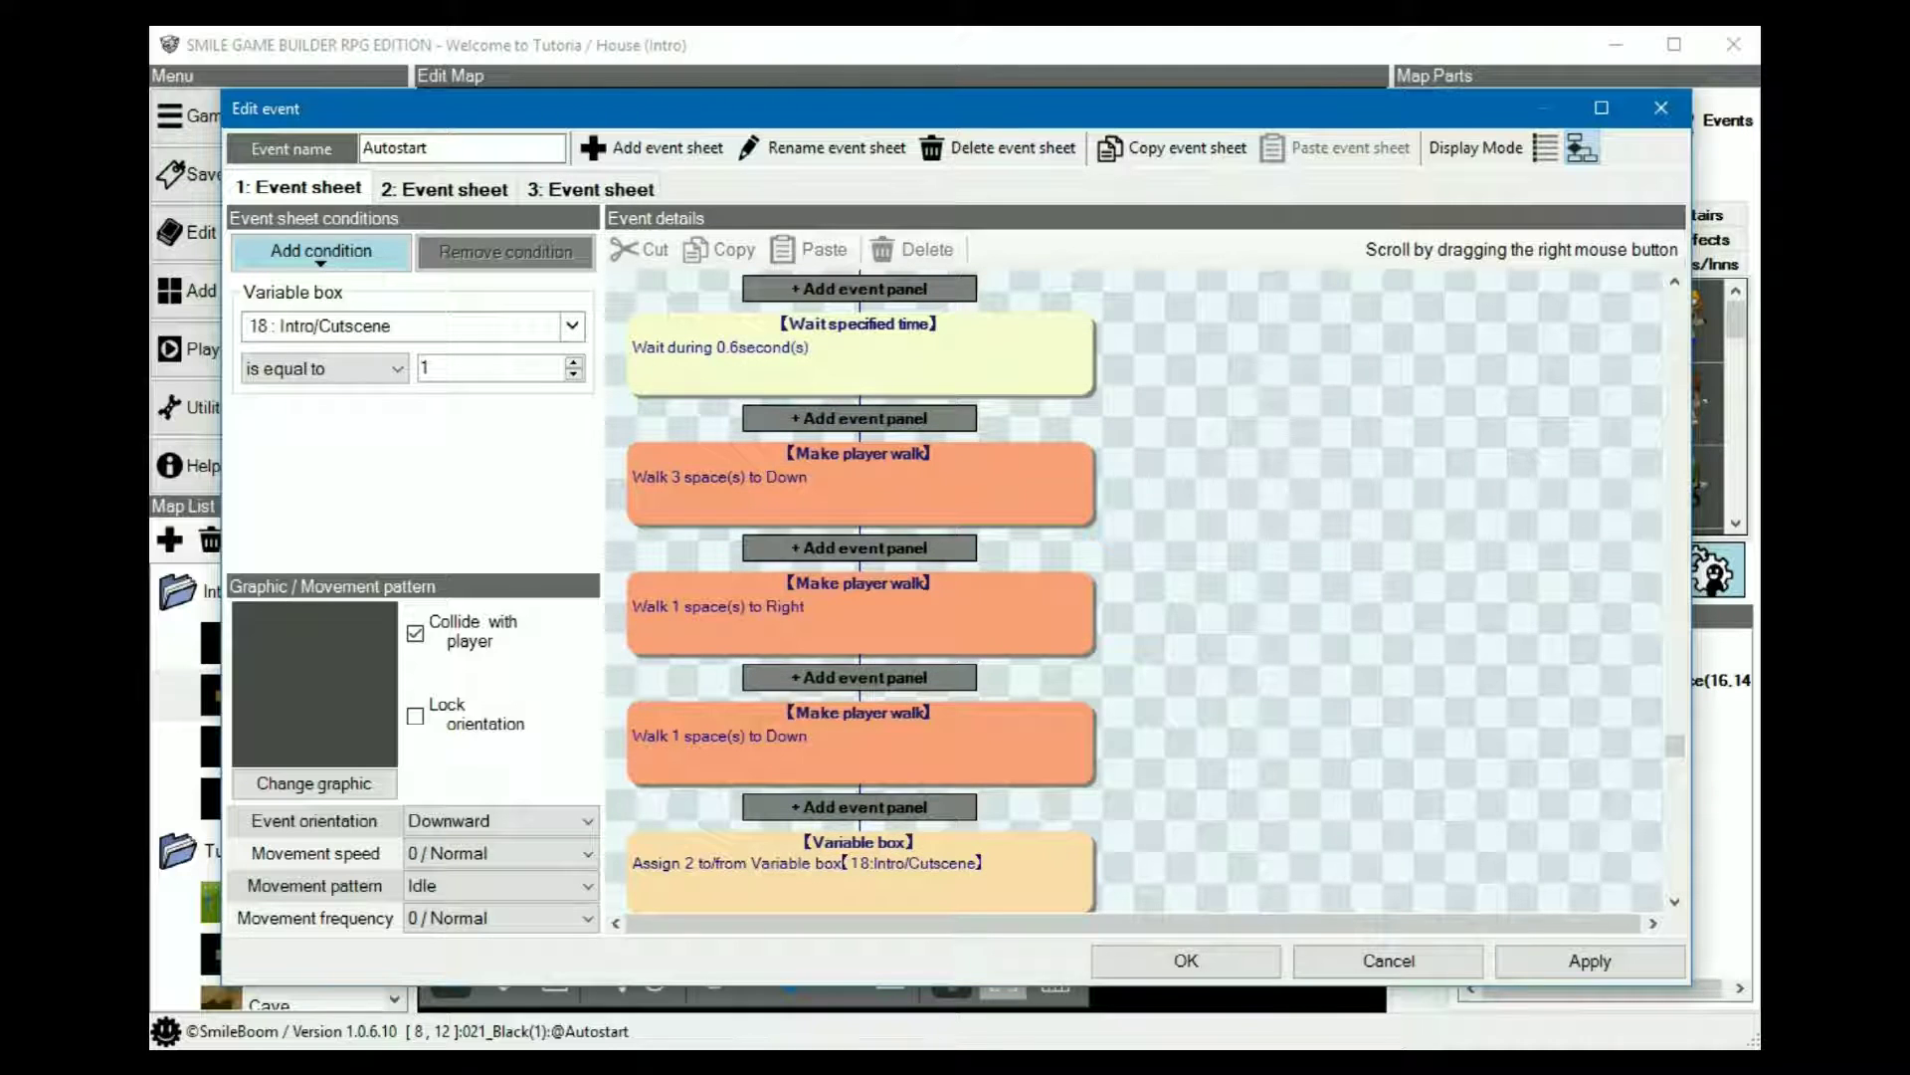
{"action": "scroll", "coordinate": [861, 587], "scroll_direction": "up", "scroll_amount": 1}
{"action": "left_click", "coordinate": [861, 463]}
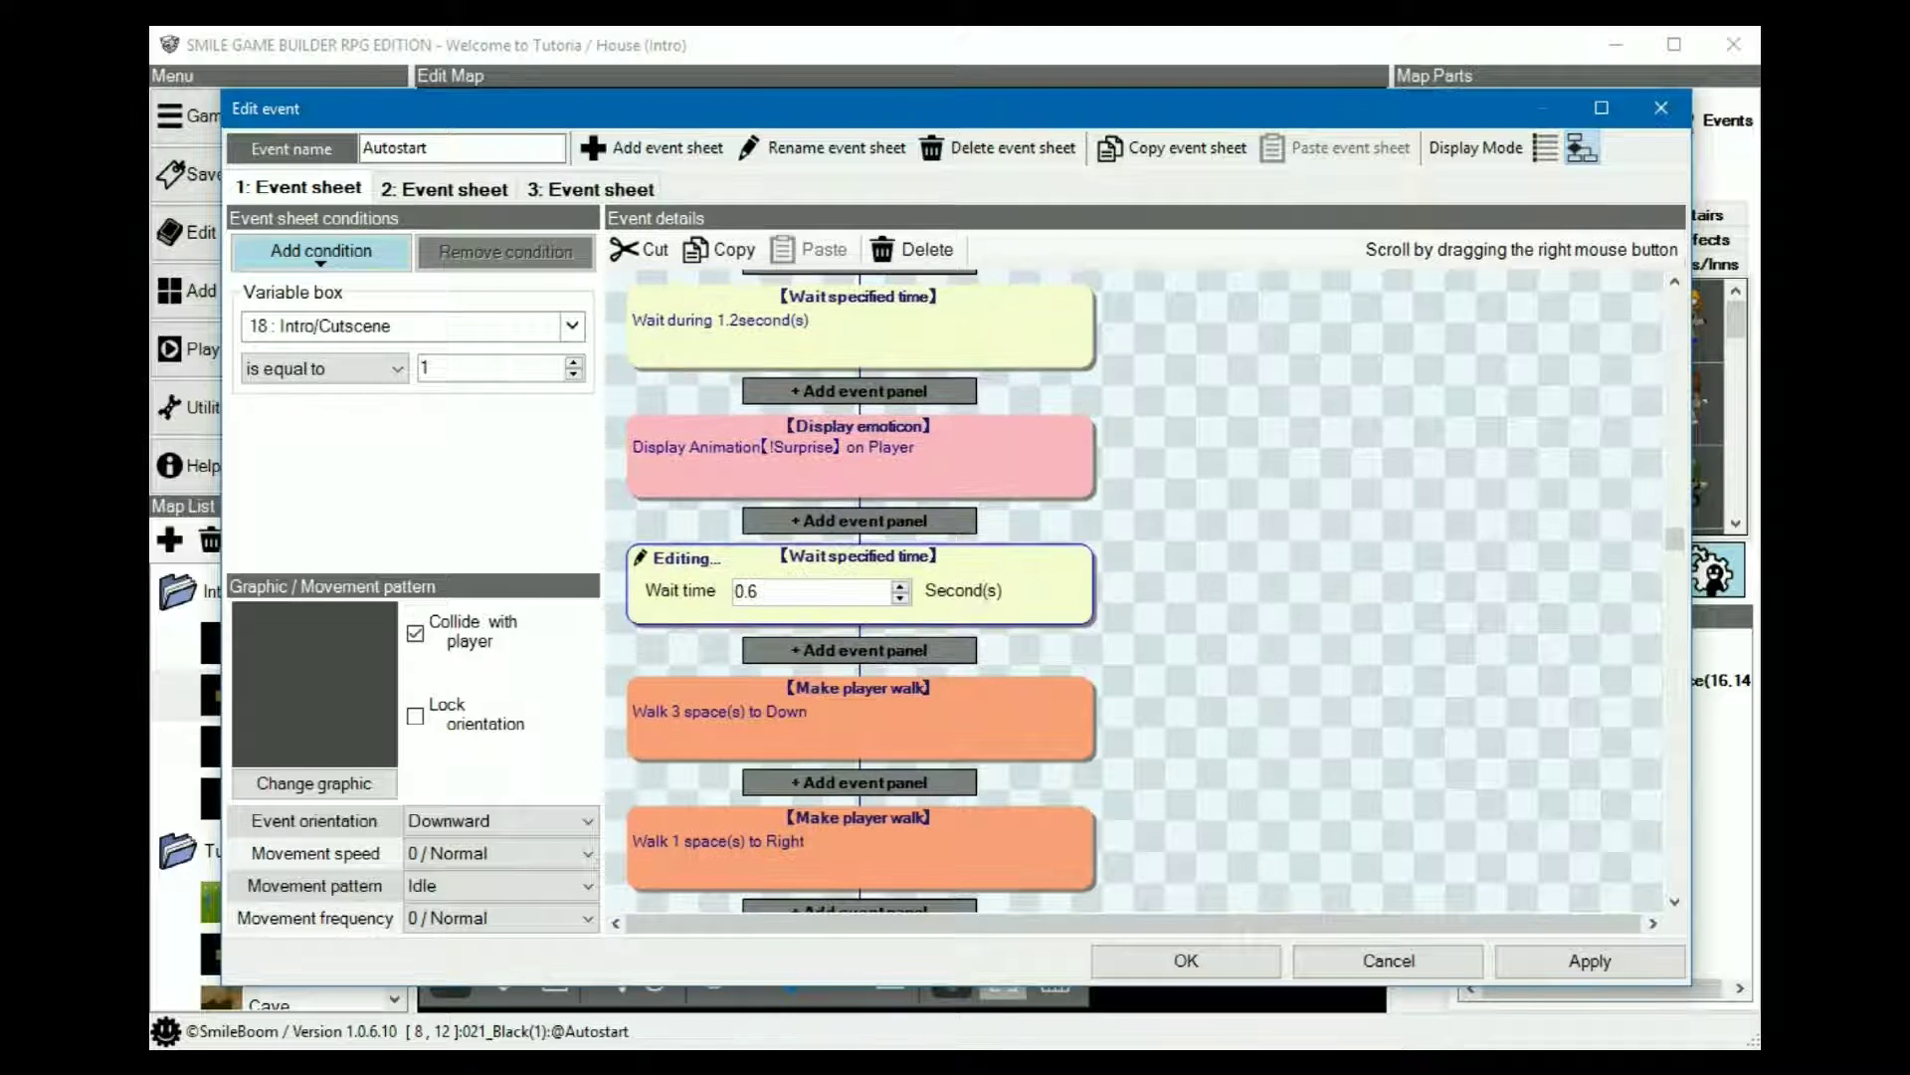
{"action": "scroll", "coordinate": [861, 587], "scroll_direction": "down", "scroll_amount": 1}
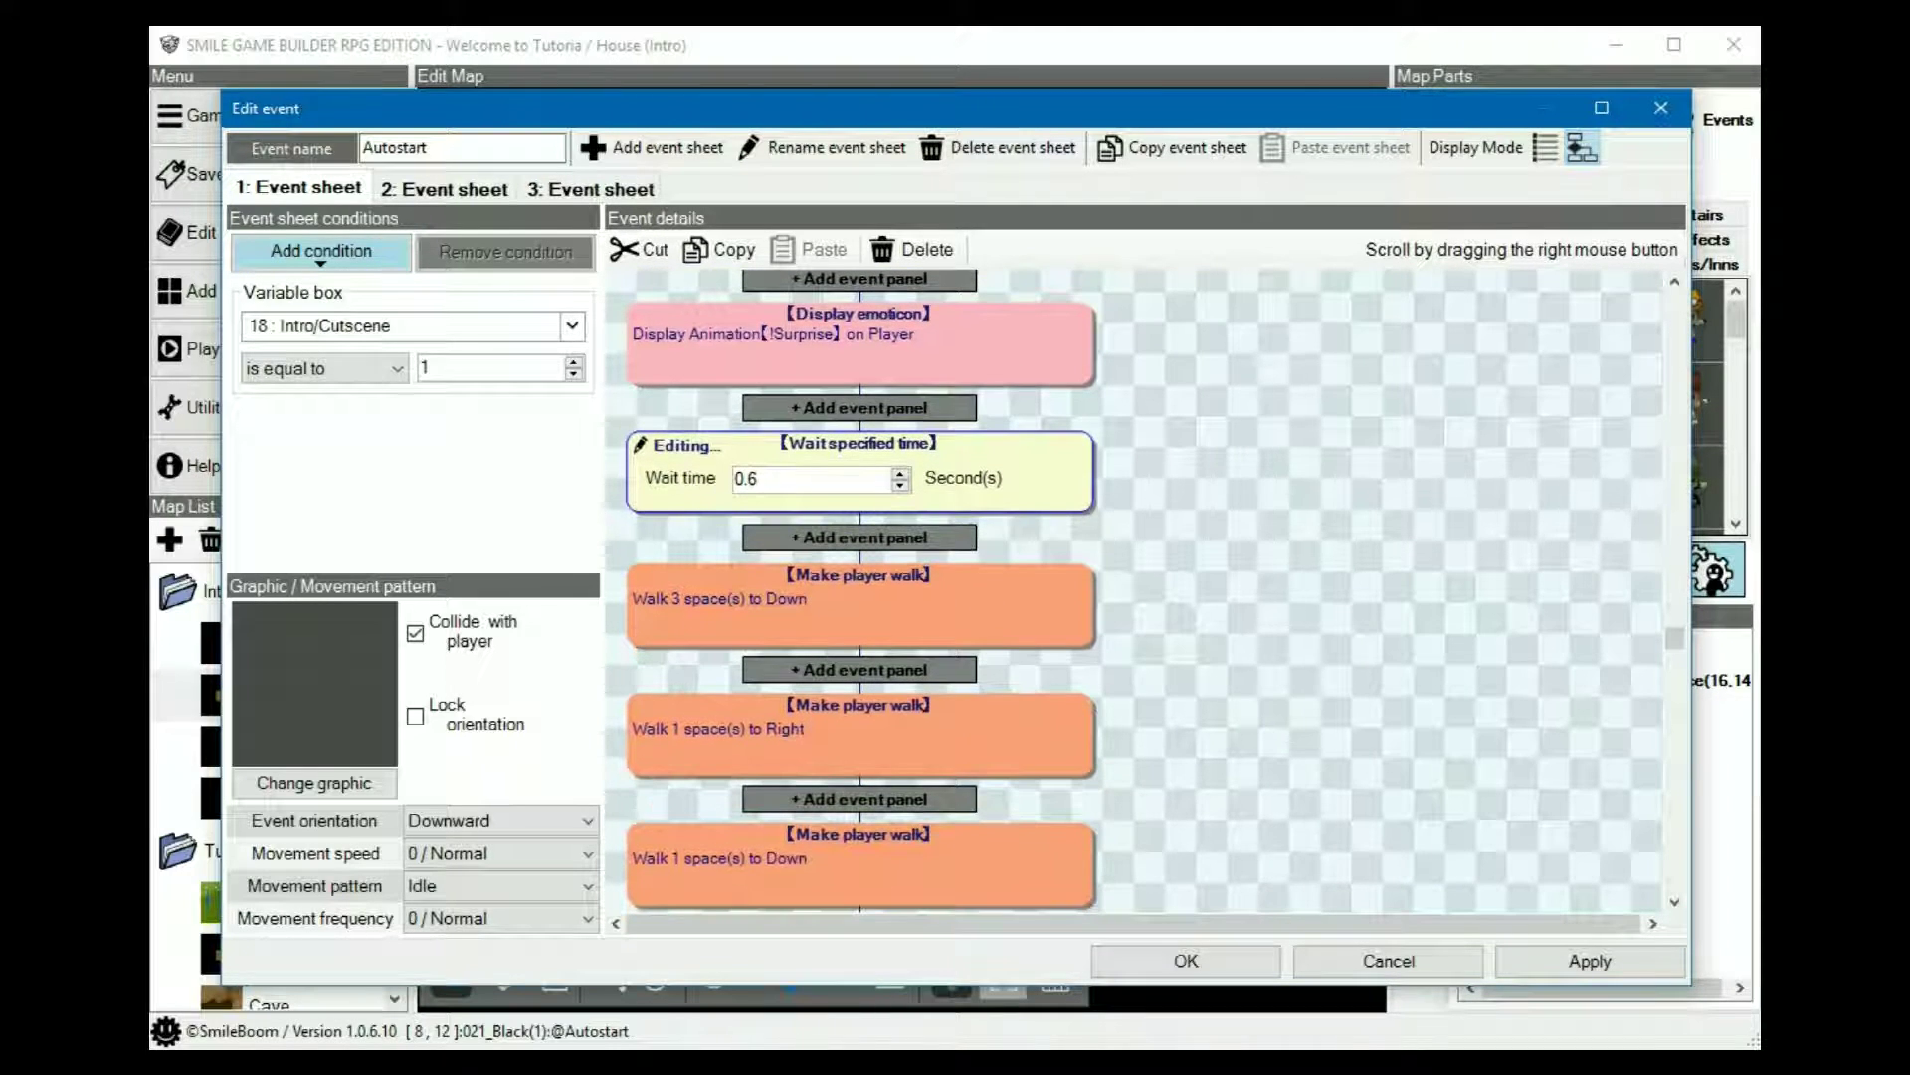
{"action": "scroll", "coordinate": [861, 587], "scroll_direction": "down", "scroll_amount": 1}
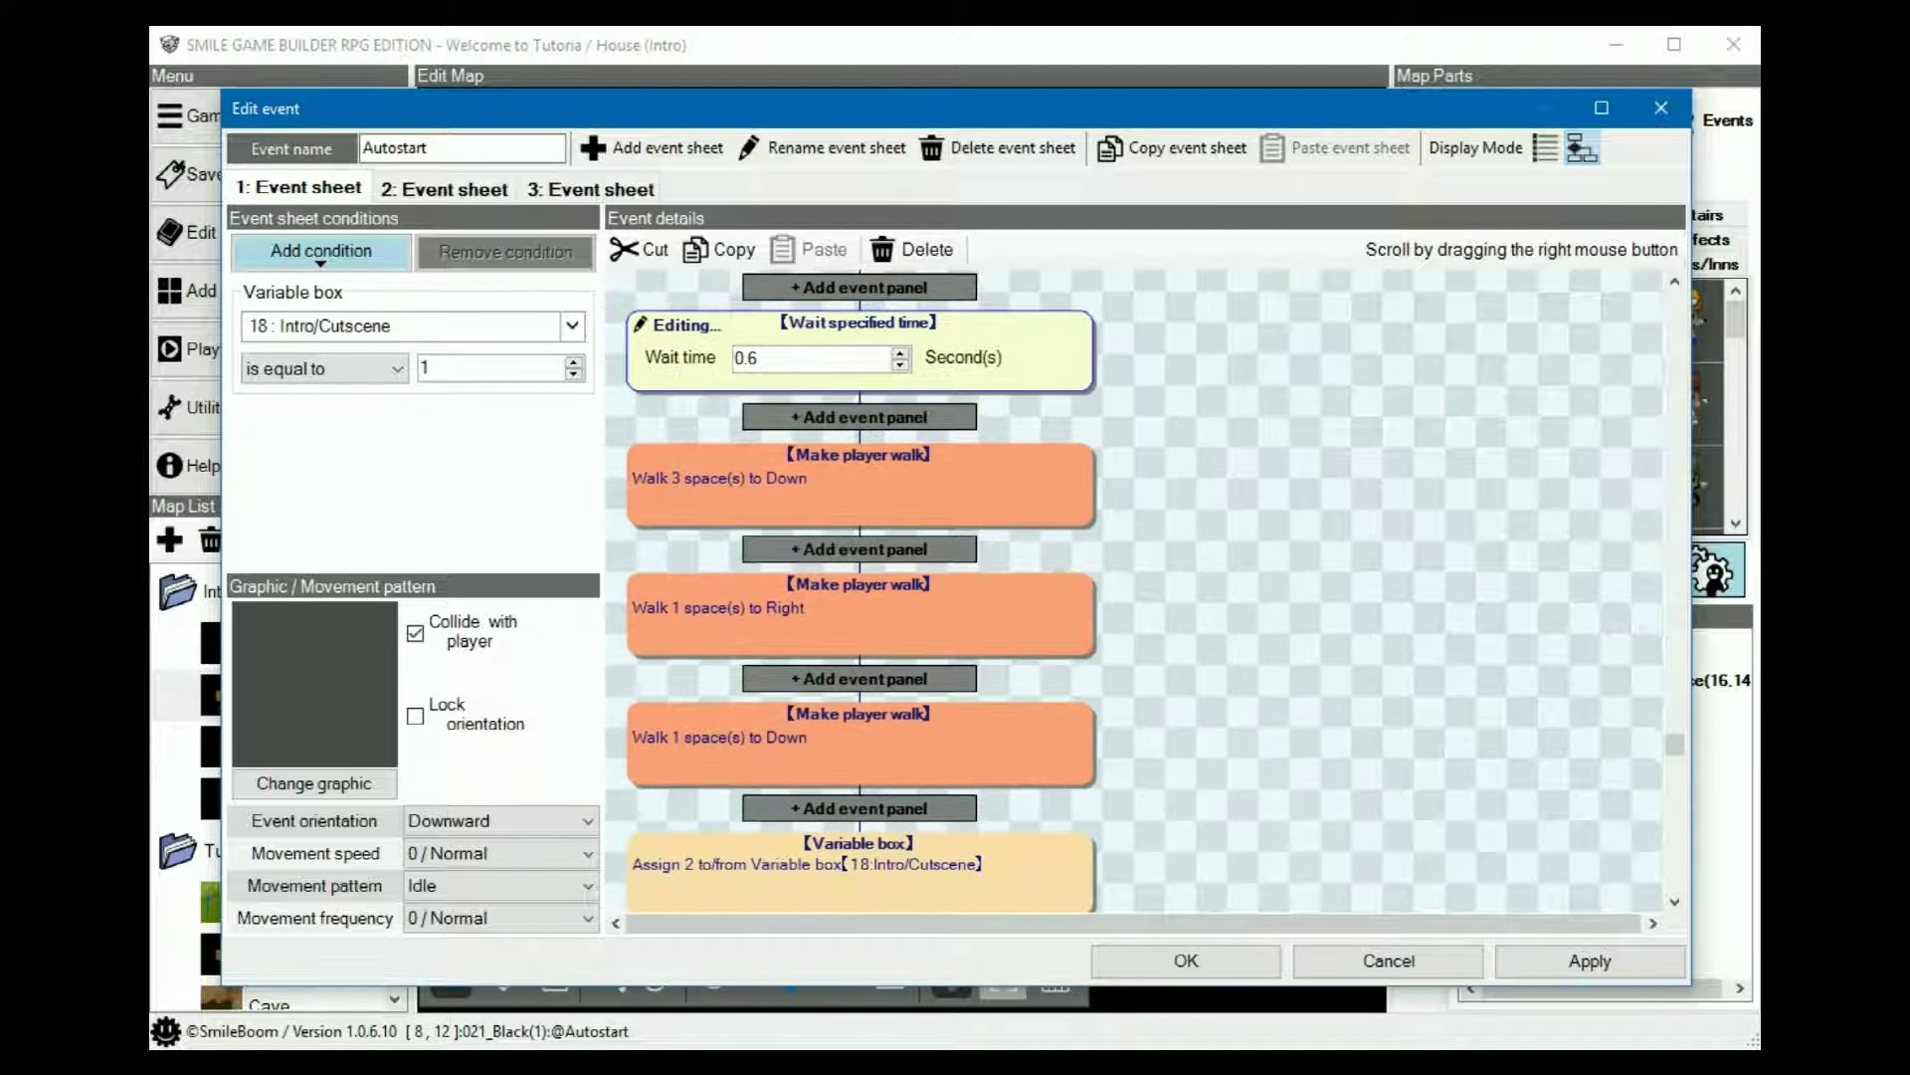
{"action": "left_click", "coordinate": [860, 488]}
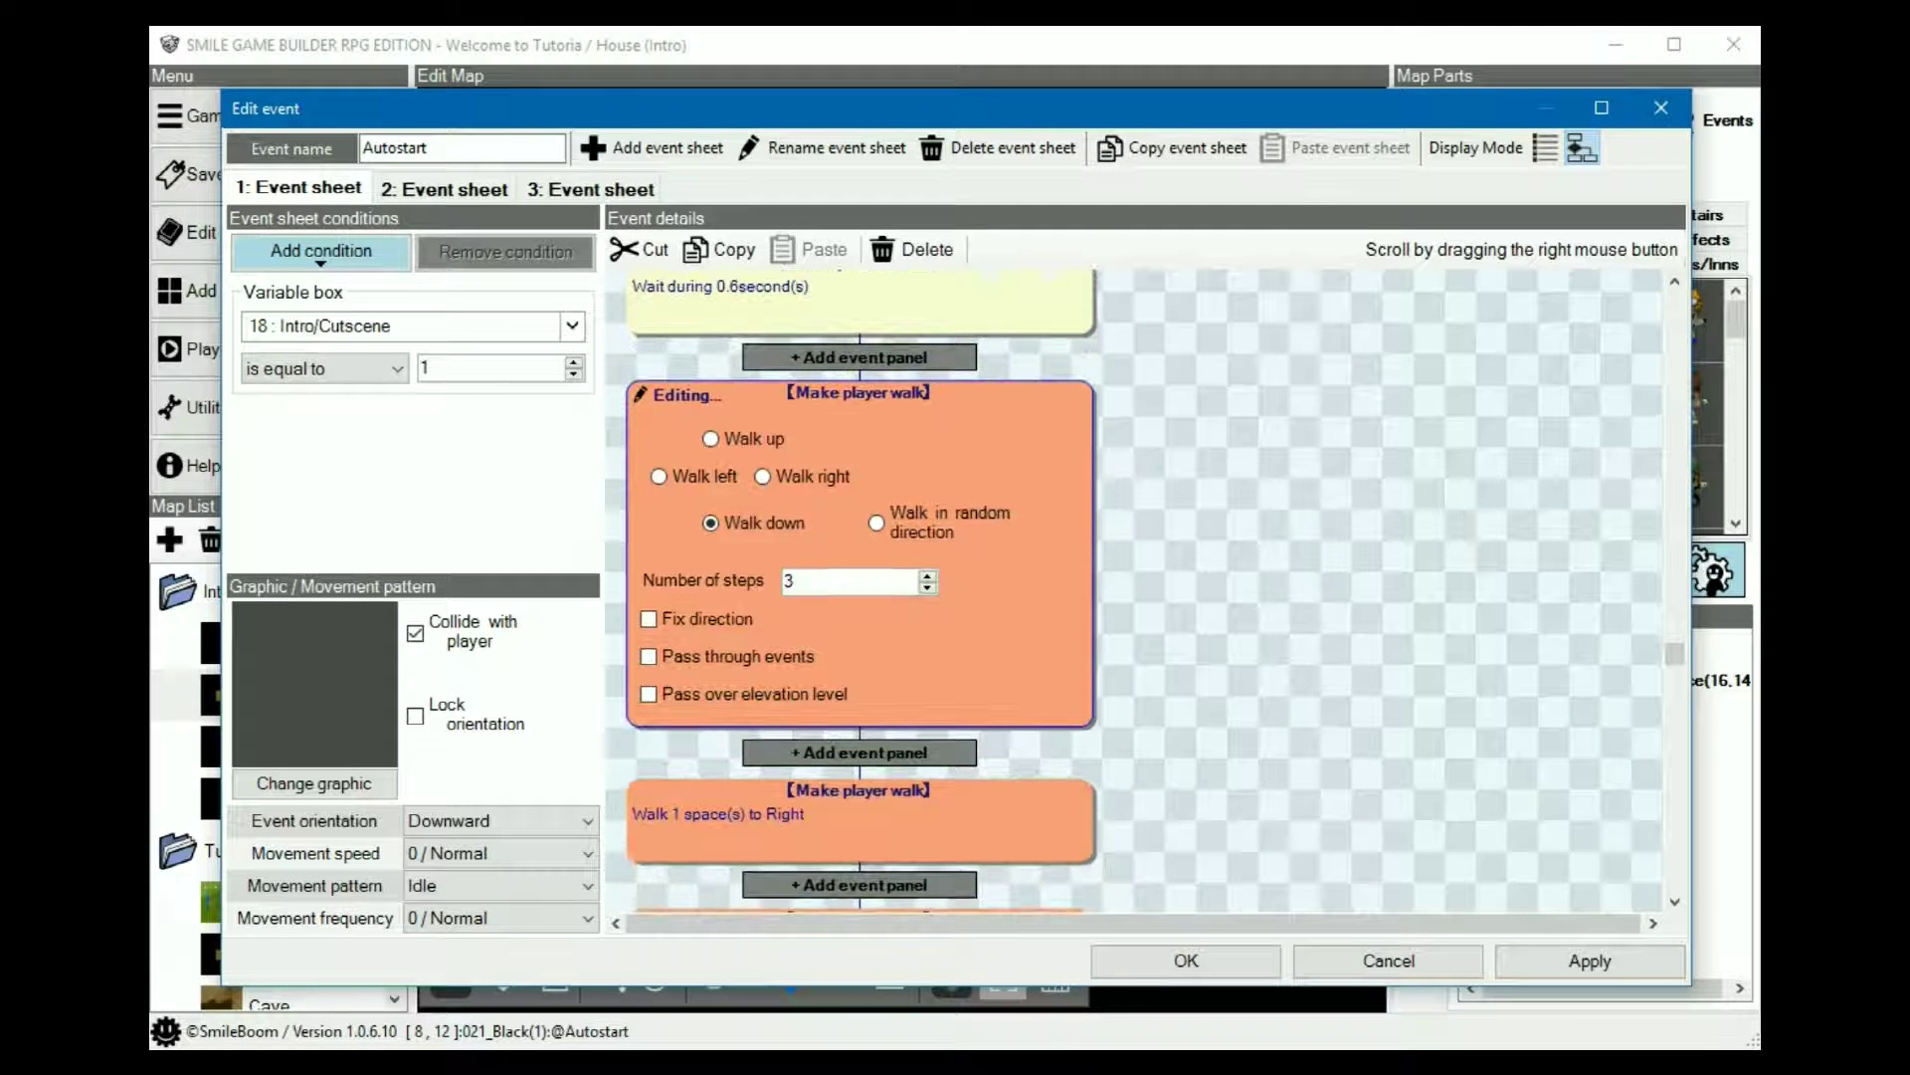
{"action": "scroll", "coordinate": [861, 587], "scroll_direction": "down", "scroll_amount": 2}
{"action": "left_click", "coordinate": [861, 597]}
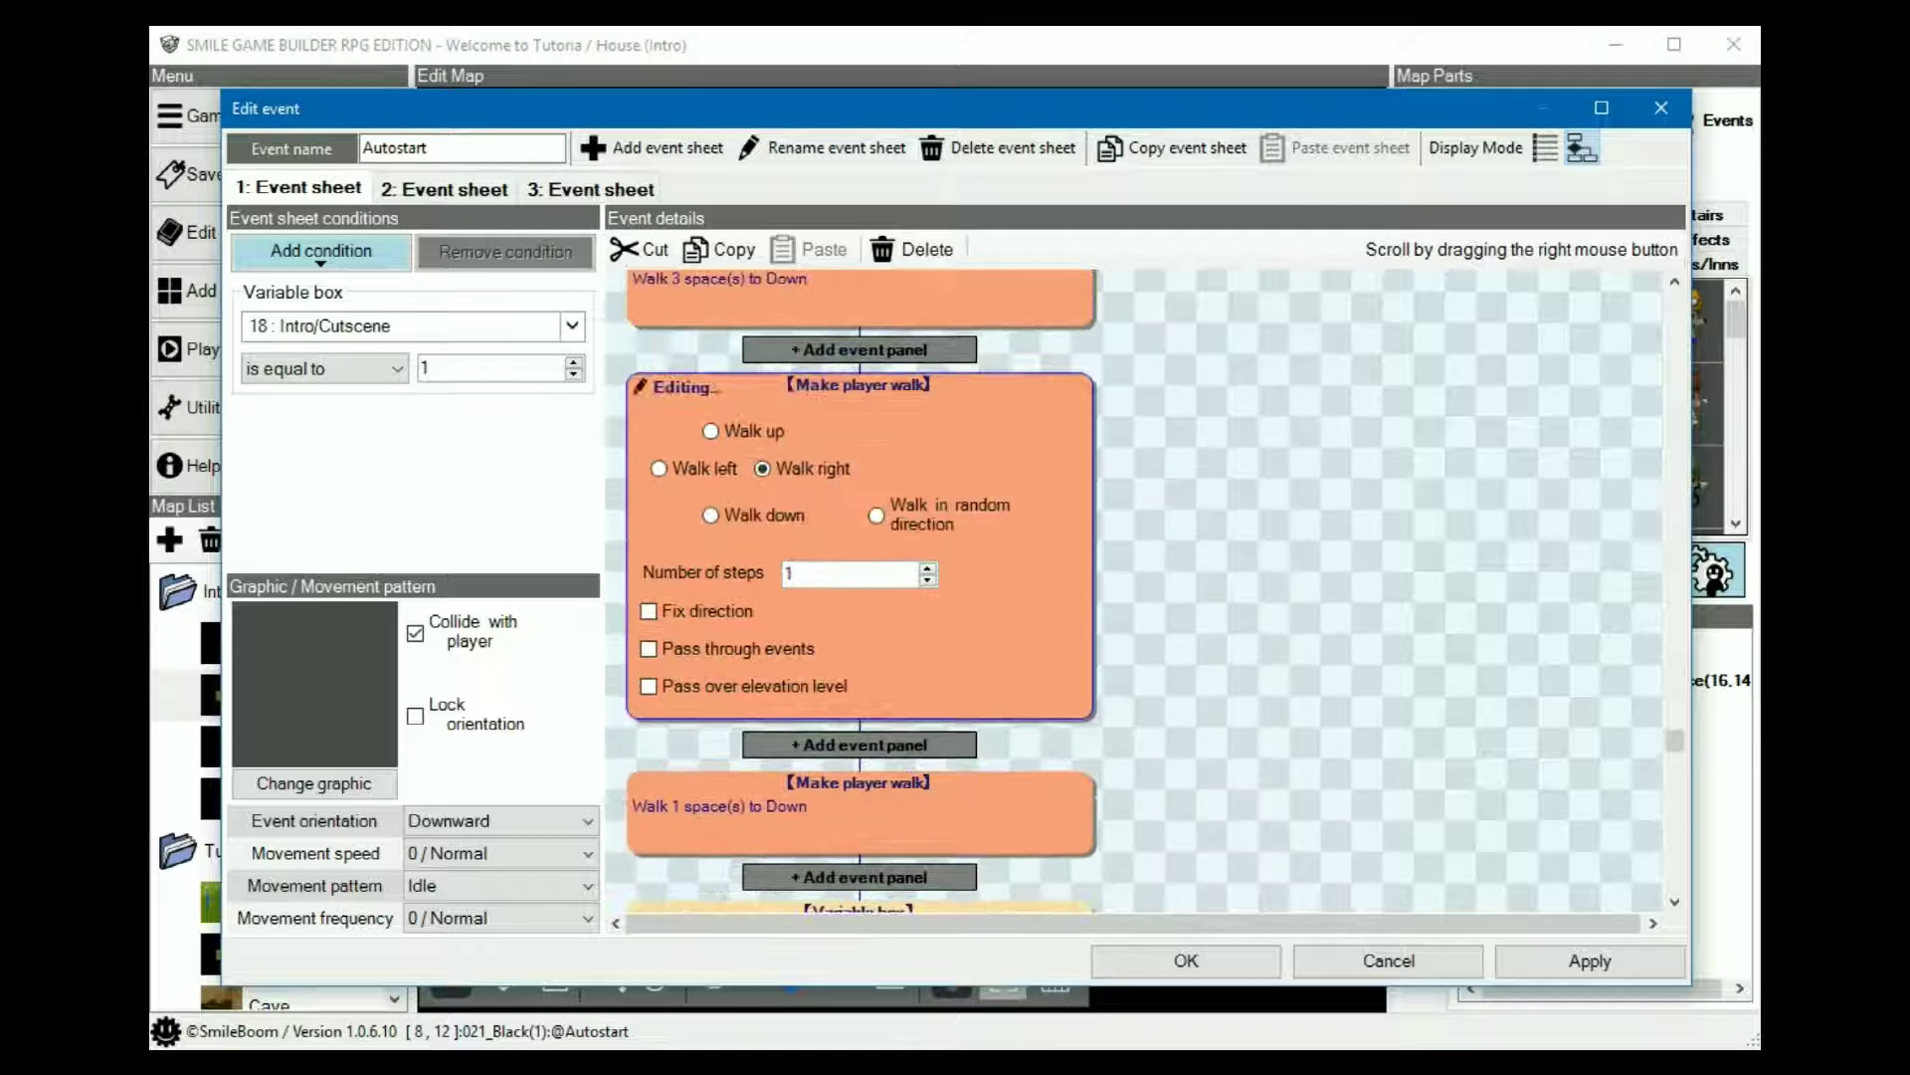
{"action": "scroll", "coordinate": [860, 587], "scroll_direction": "down", "scroll_amount": 1}
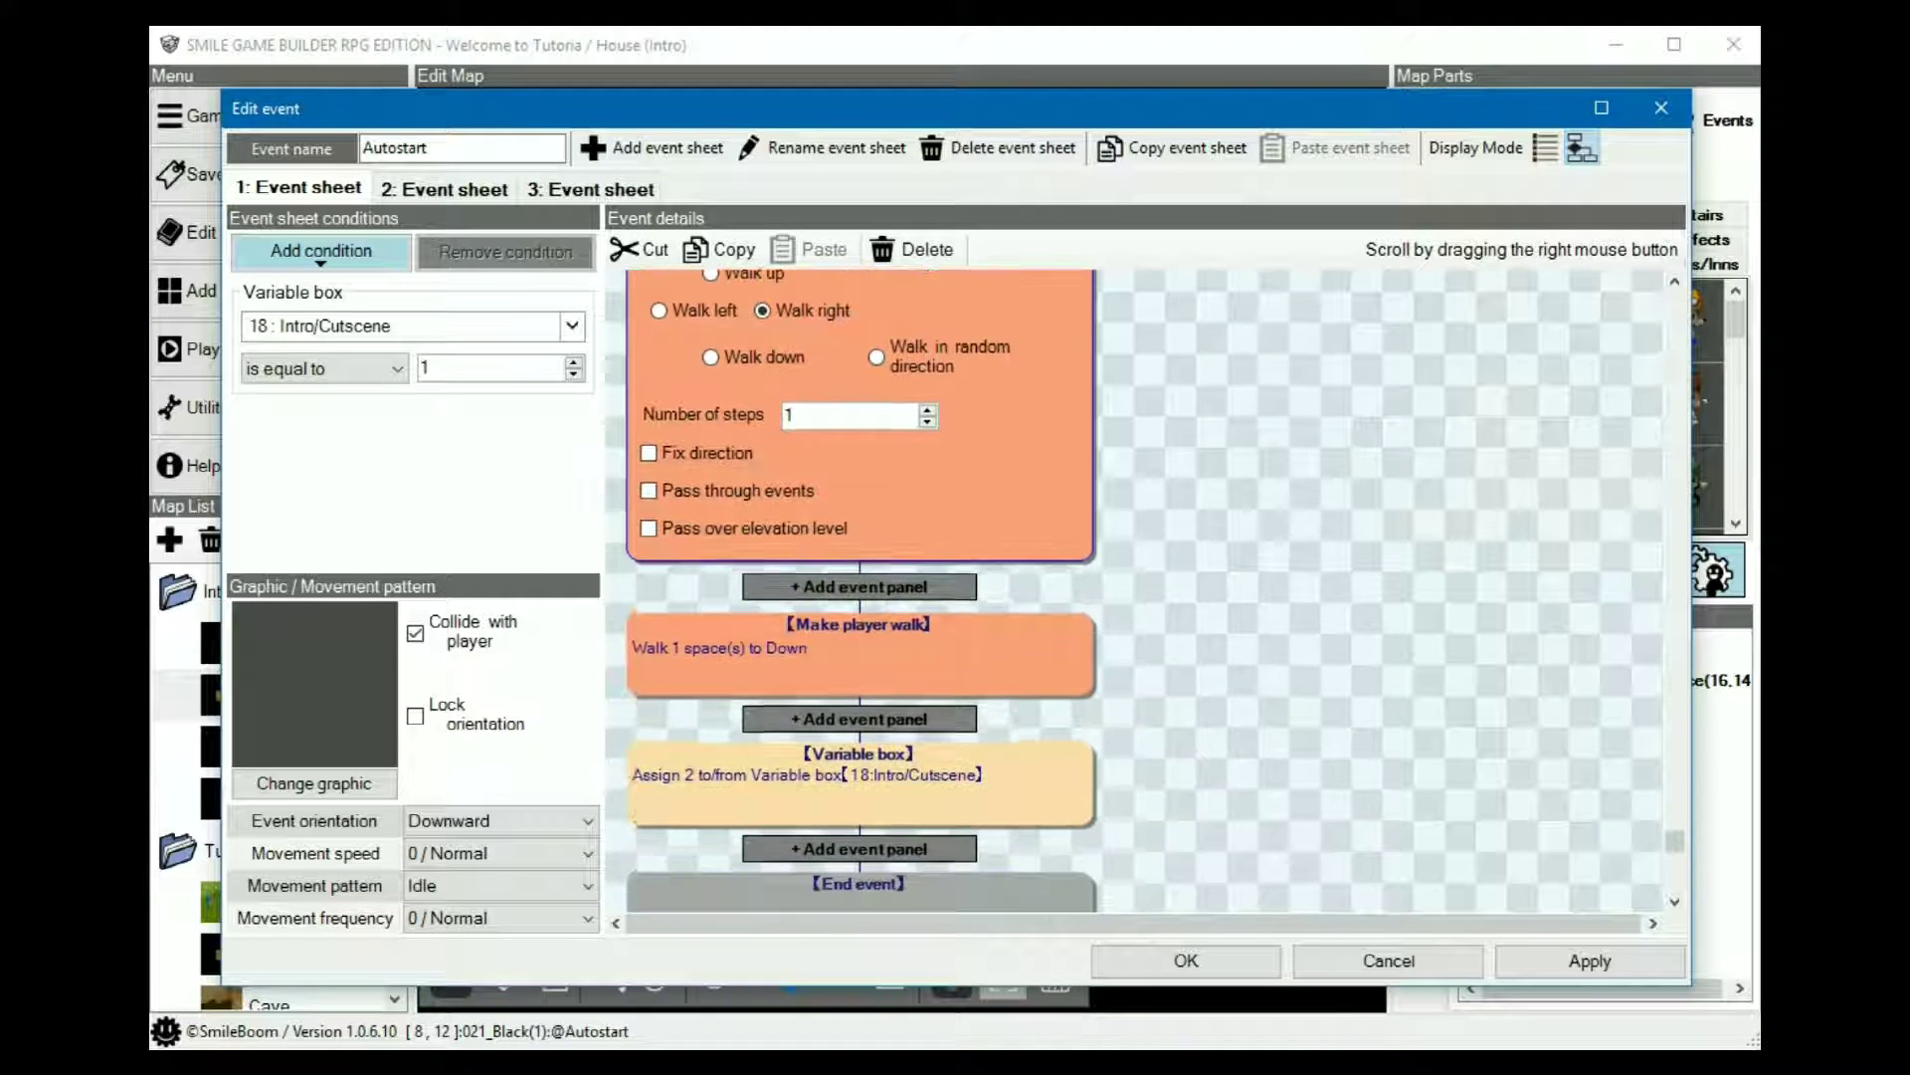
{"action": "left_click", "coordinate": [861, 652]}
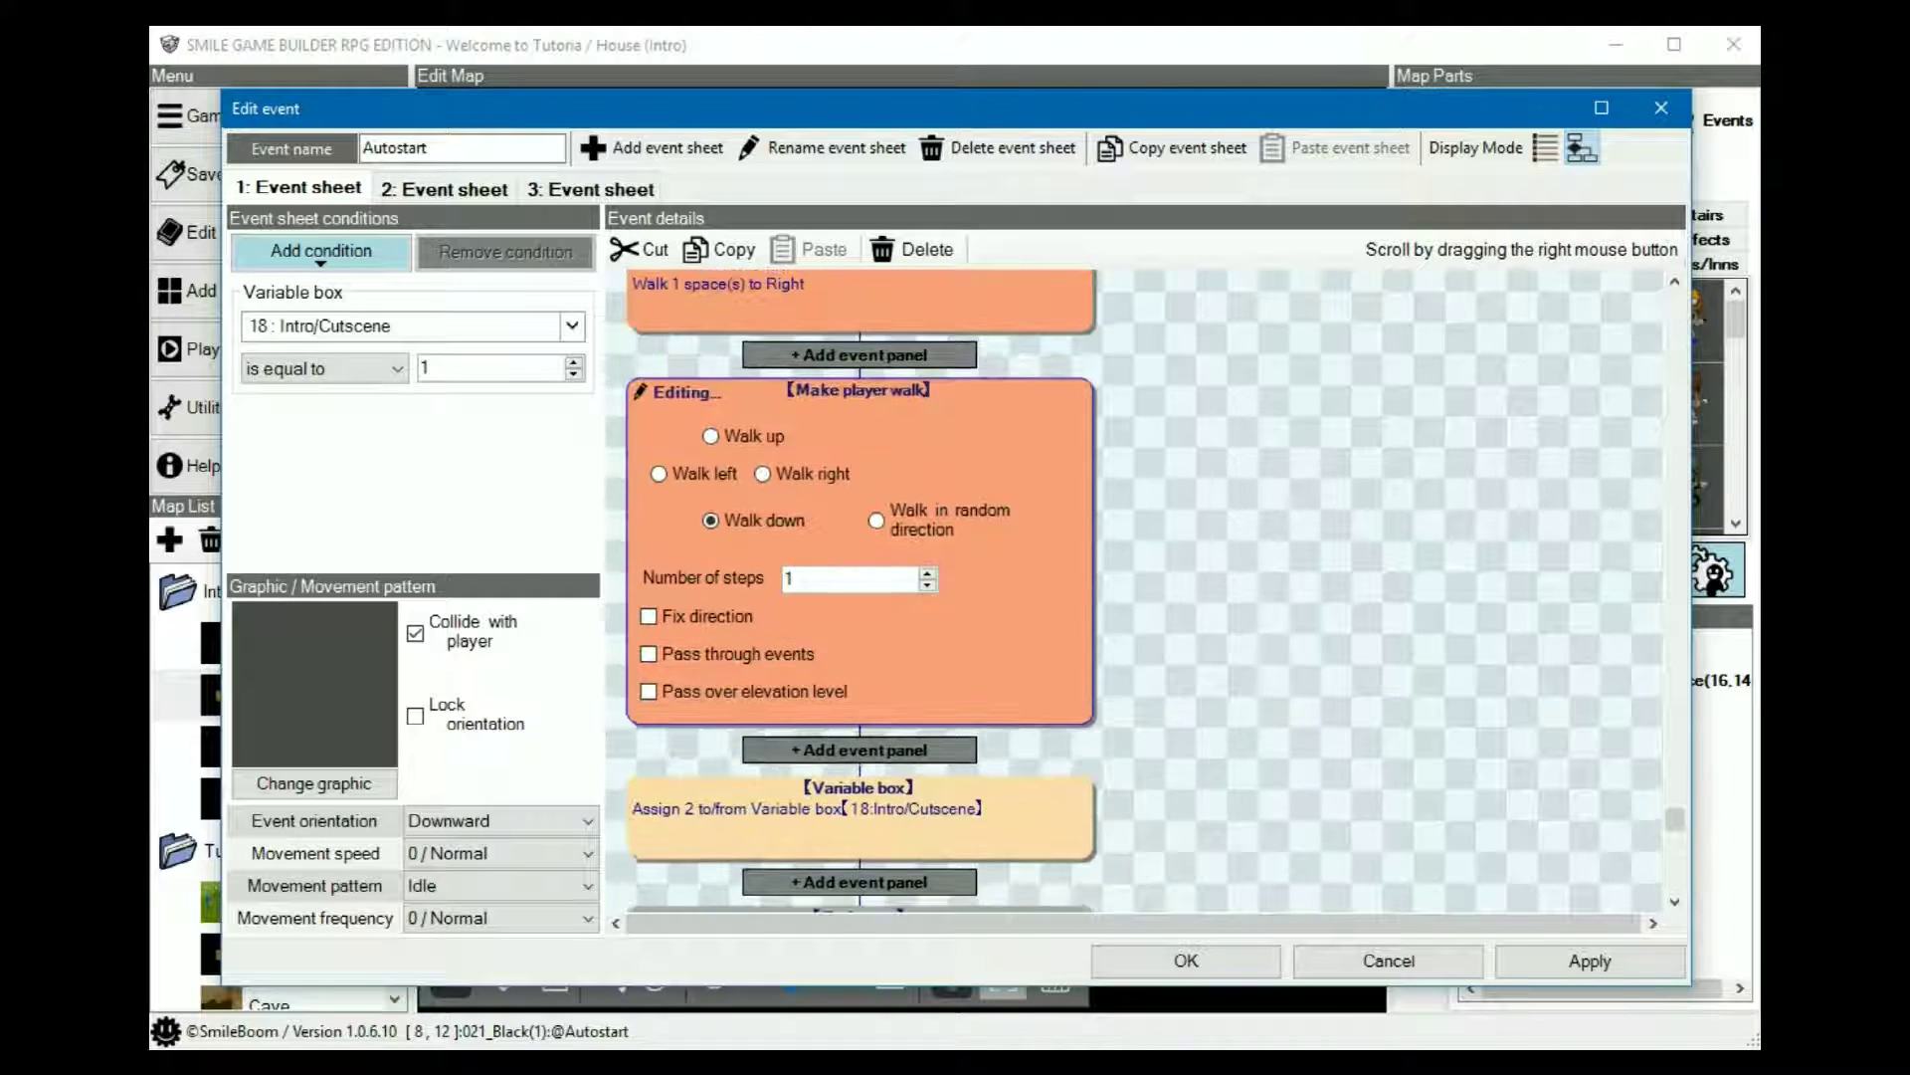
{"action": "scroll", "coordinate": [861, 597], "scroll_direction": "down", "scroll_amount": 1}
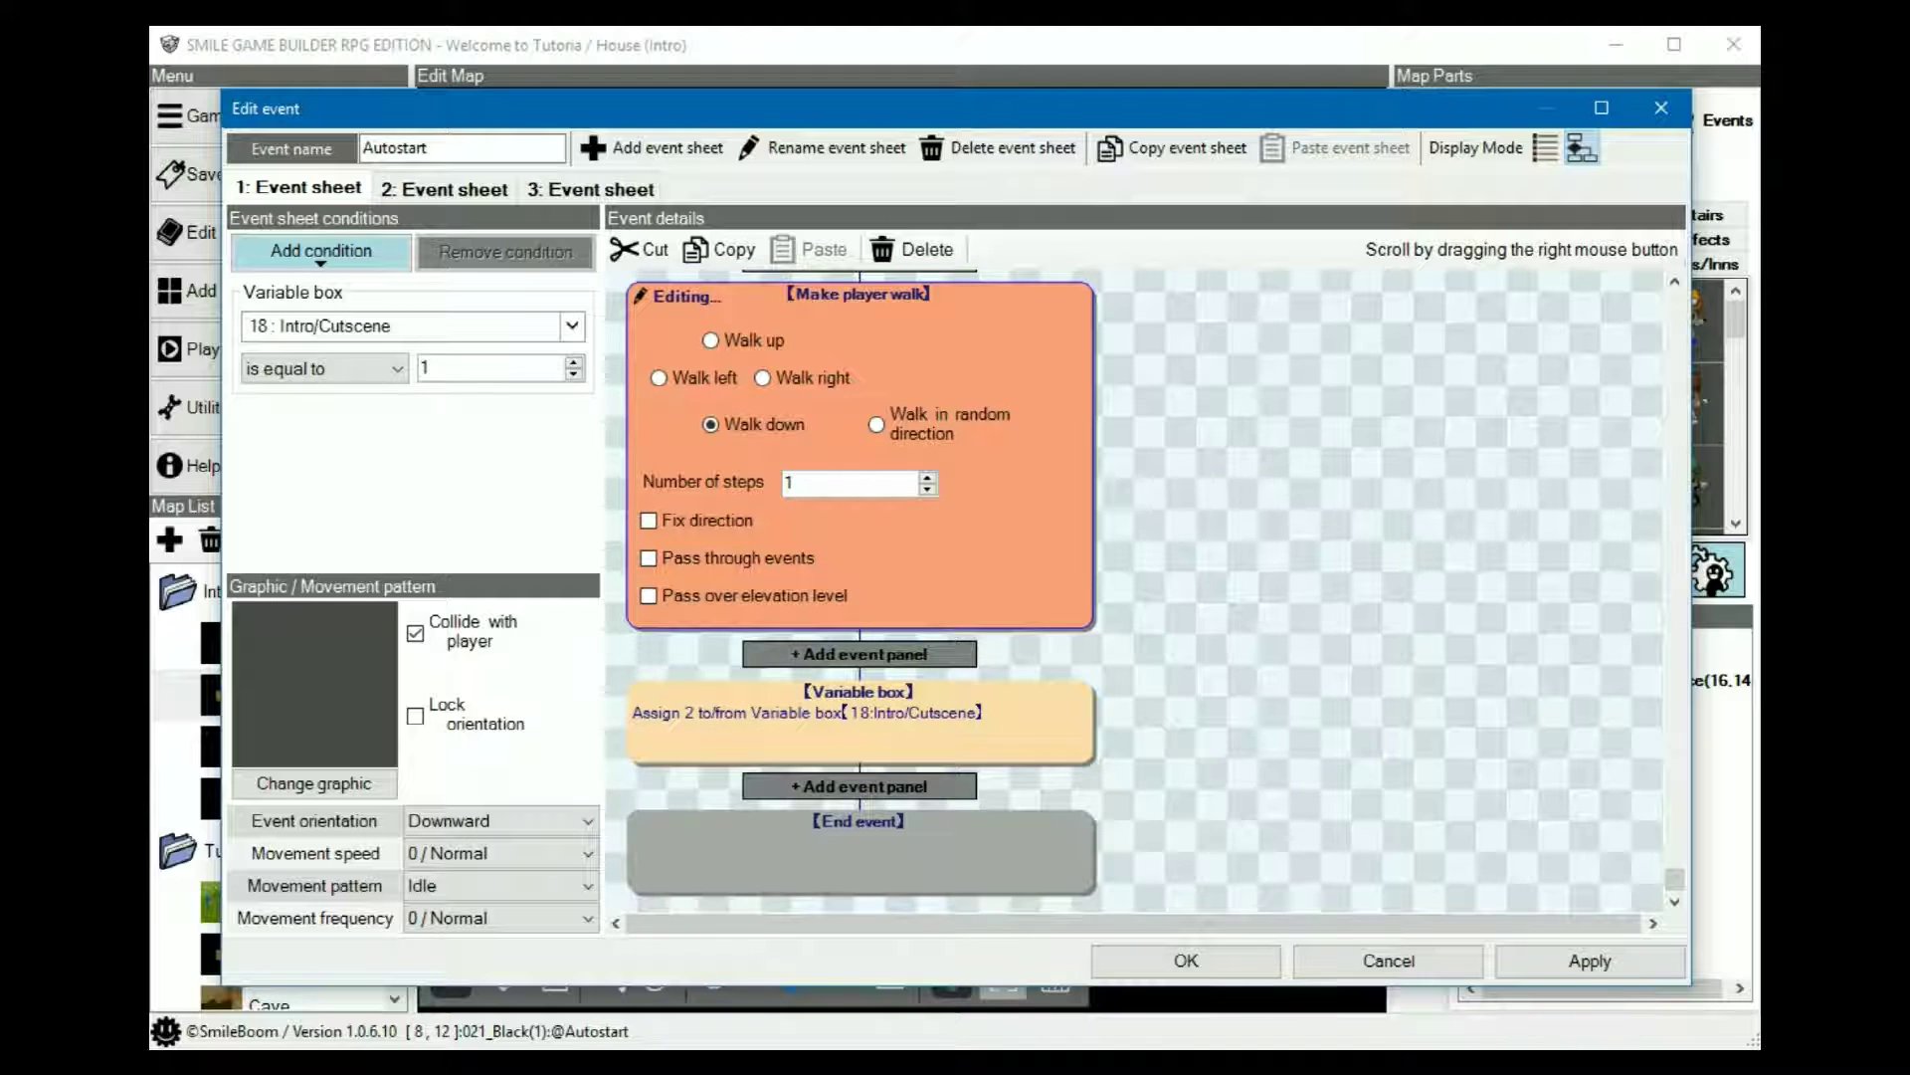
- Examine the Variable box panel ending the Autostart event's first sheet and compare the variable conditions of the first and second sheets
{"action": "left_click", "coordinate": [860, 723]}
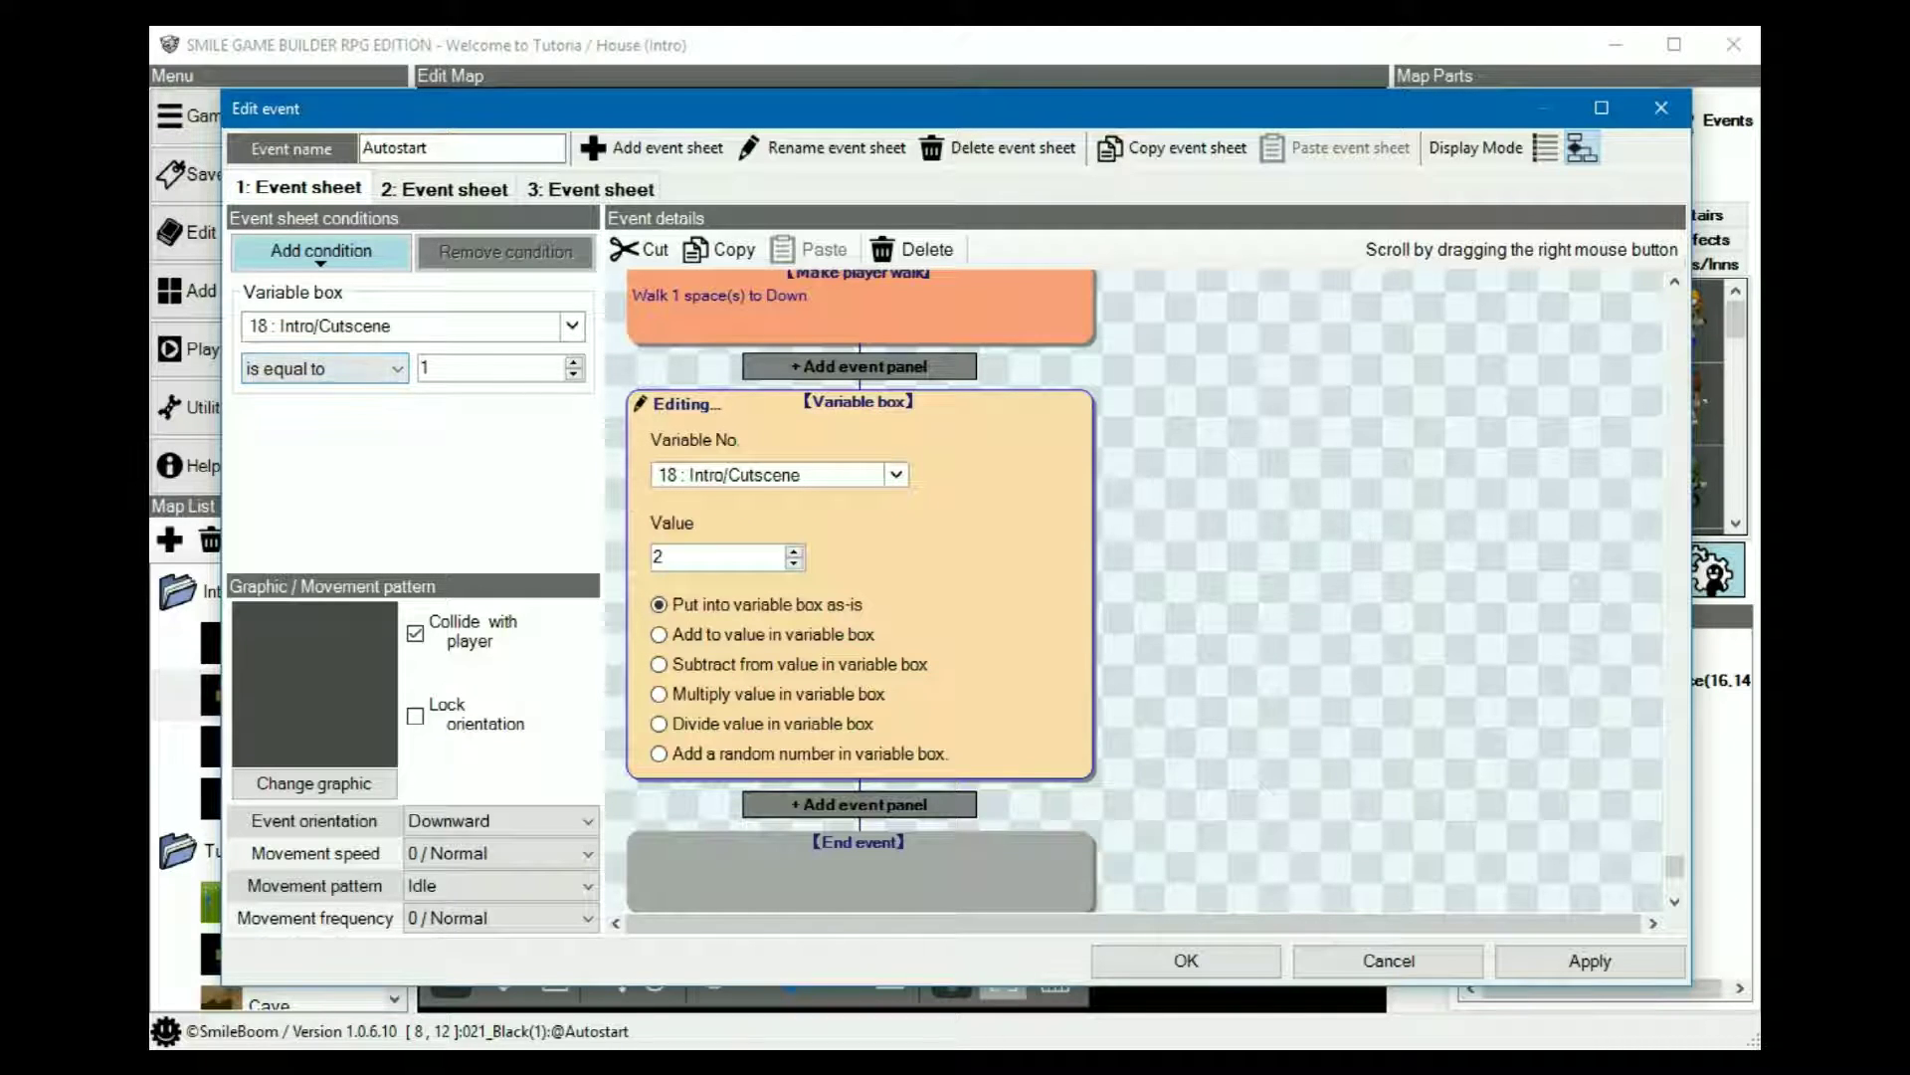
{"action": "left_click", "coordinate": [412, 347]}
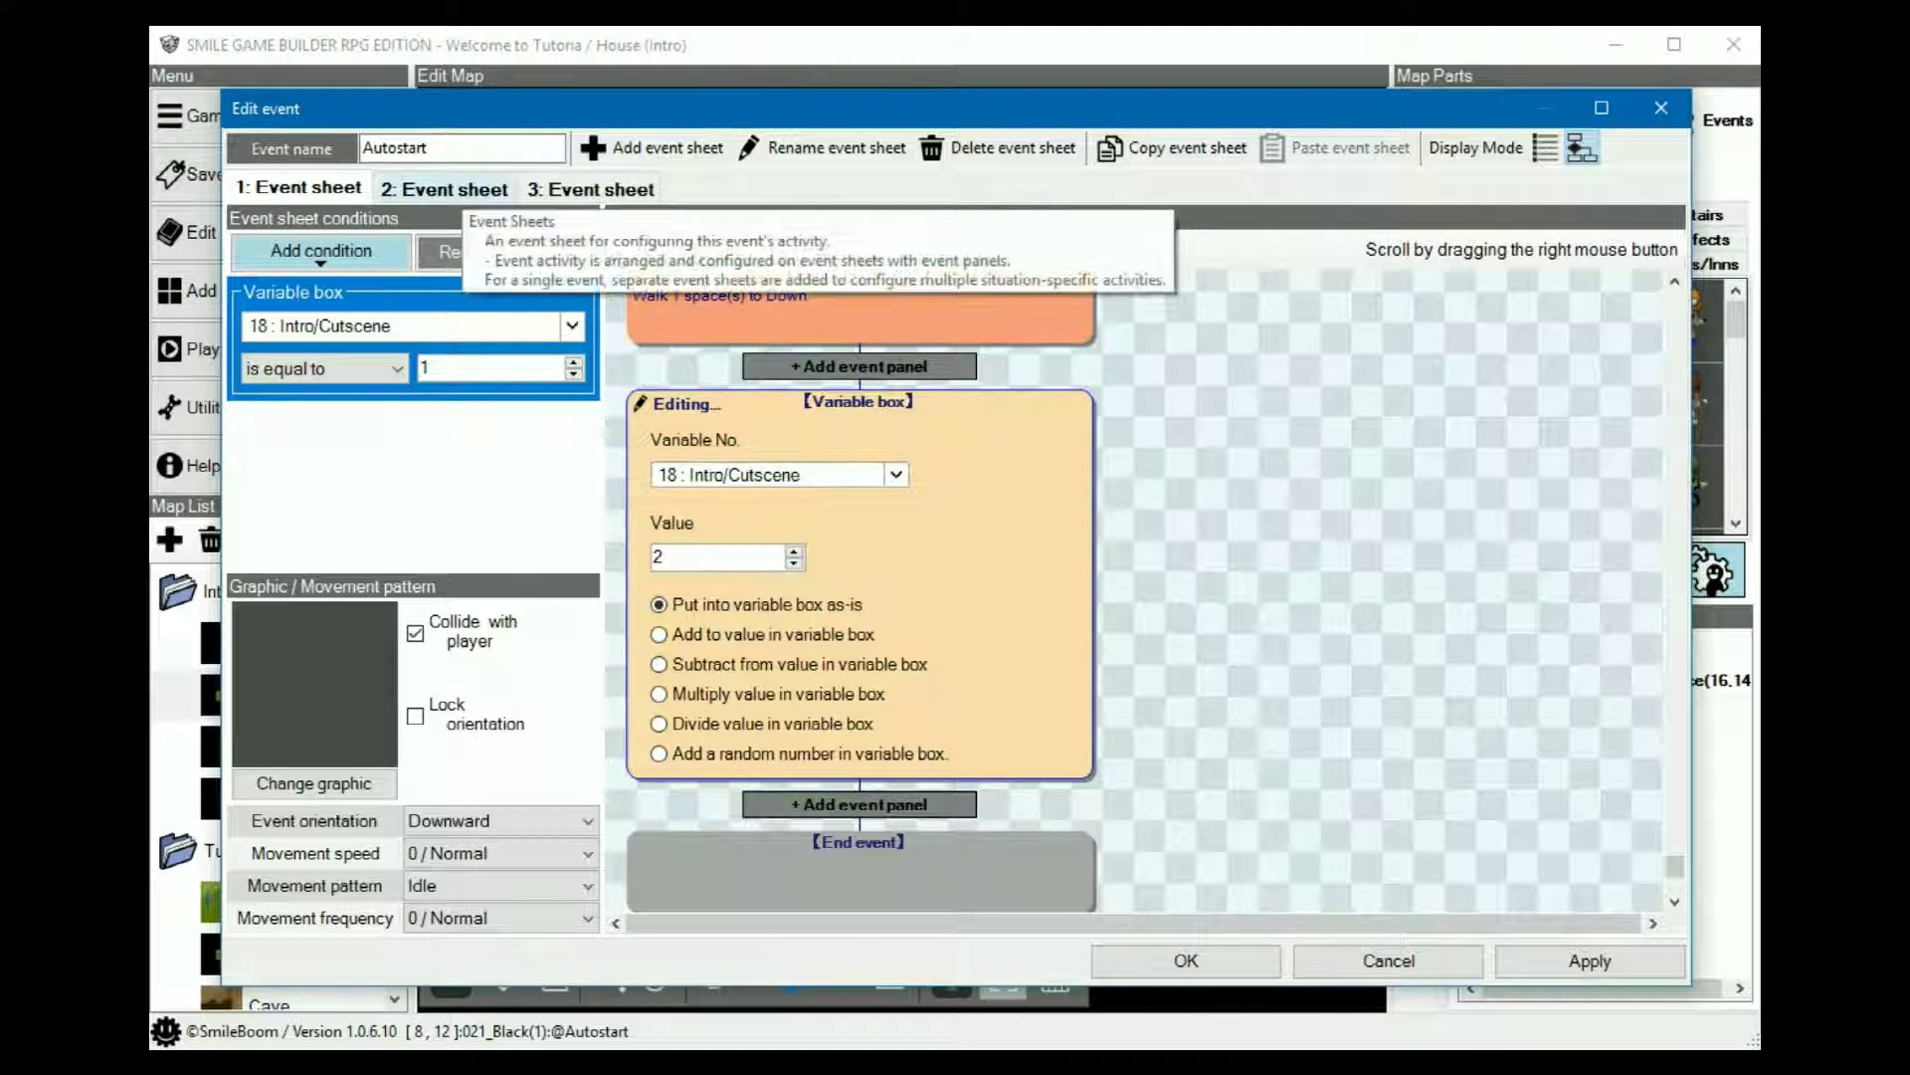
{"action": "left_click", "coordinate": [445, 188]}
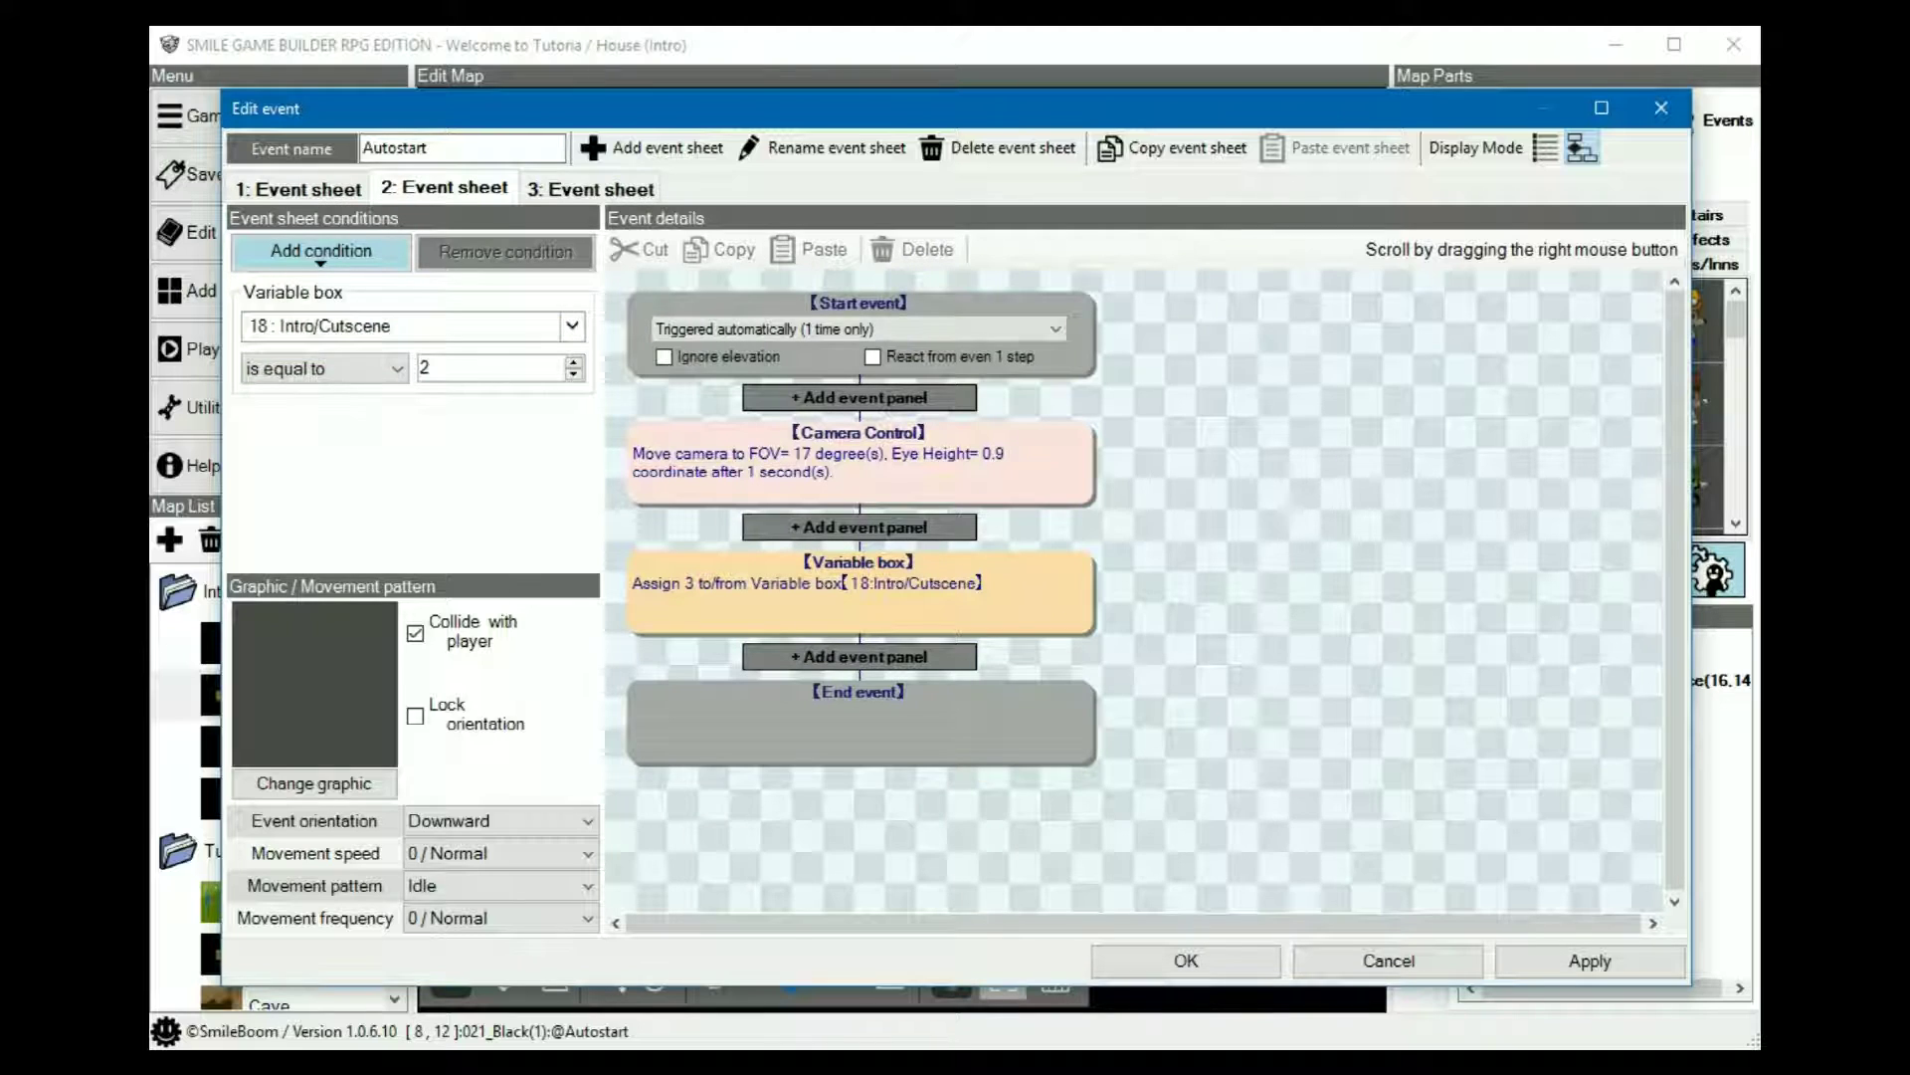
{"action": "left_click", "coordinate": [418, 294]}
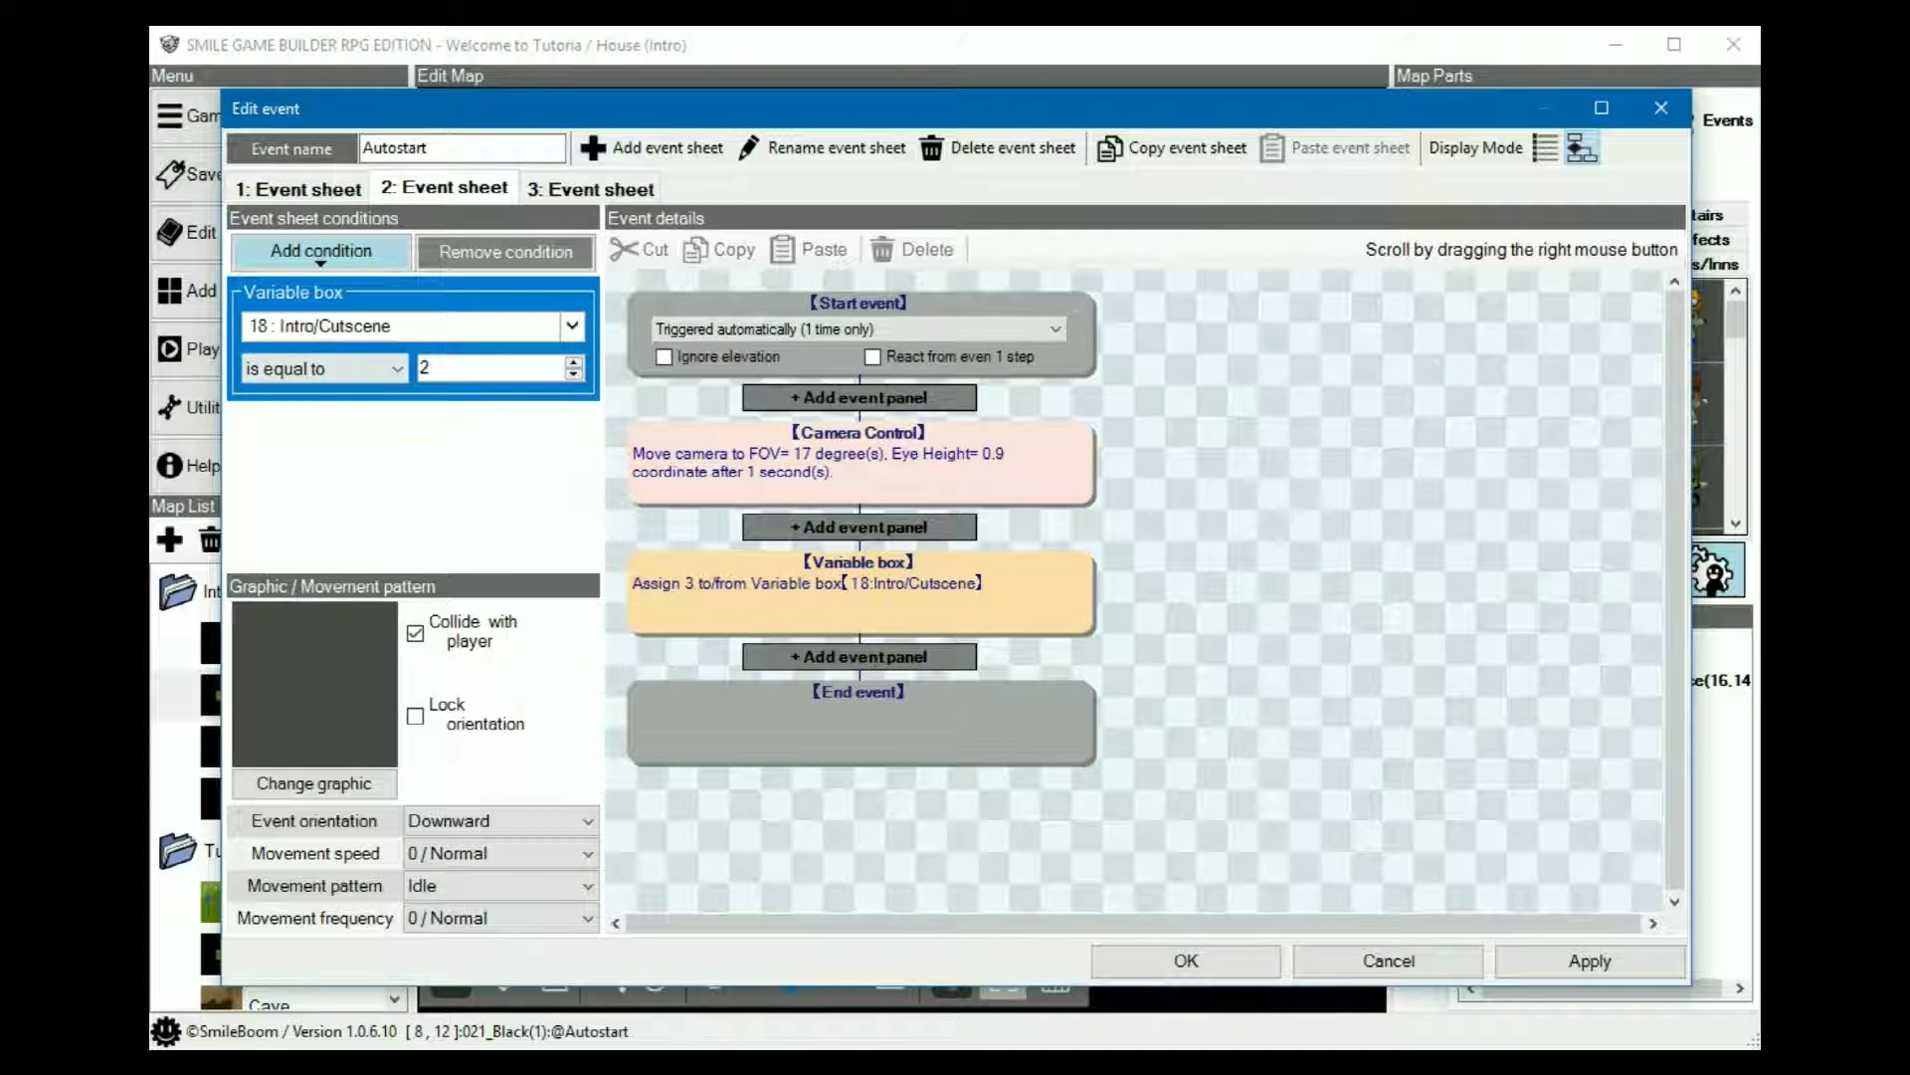
{"action": "left_click", "coordinate": [299, 188]}
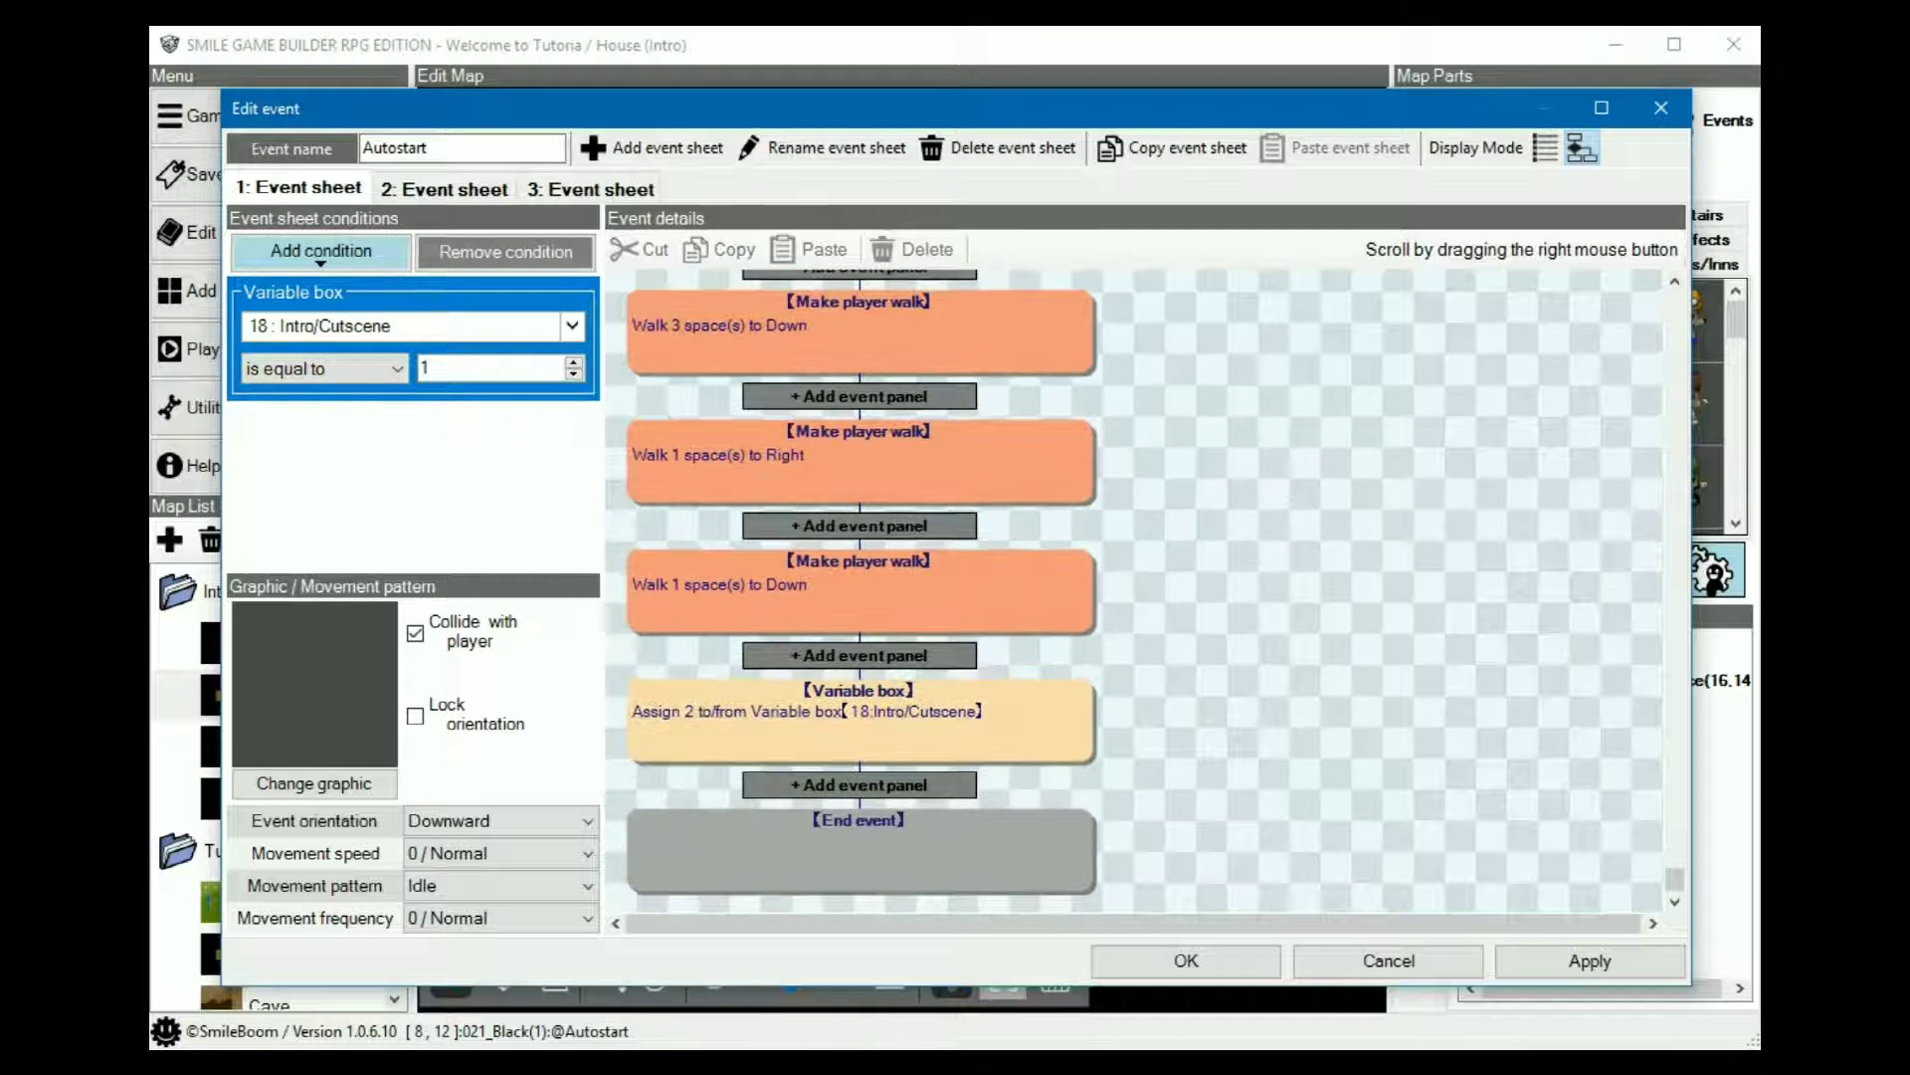
{"action": "left_click", "coordinate": [428, 187]}
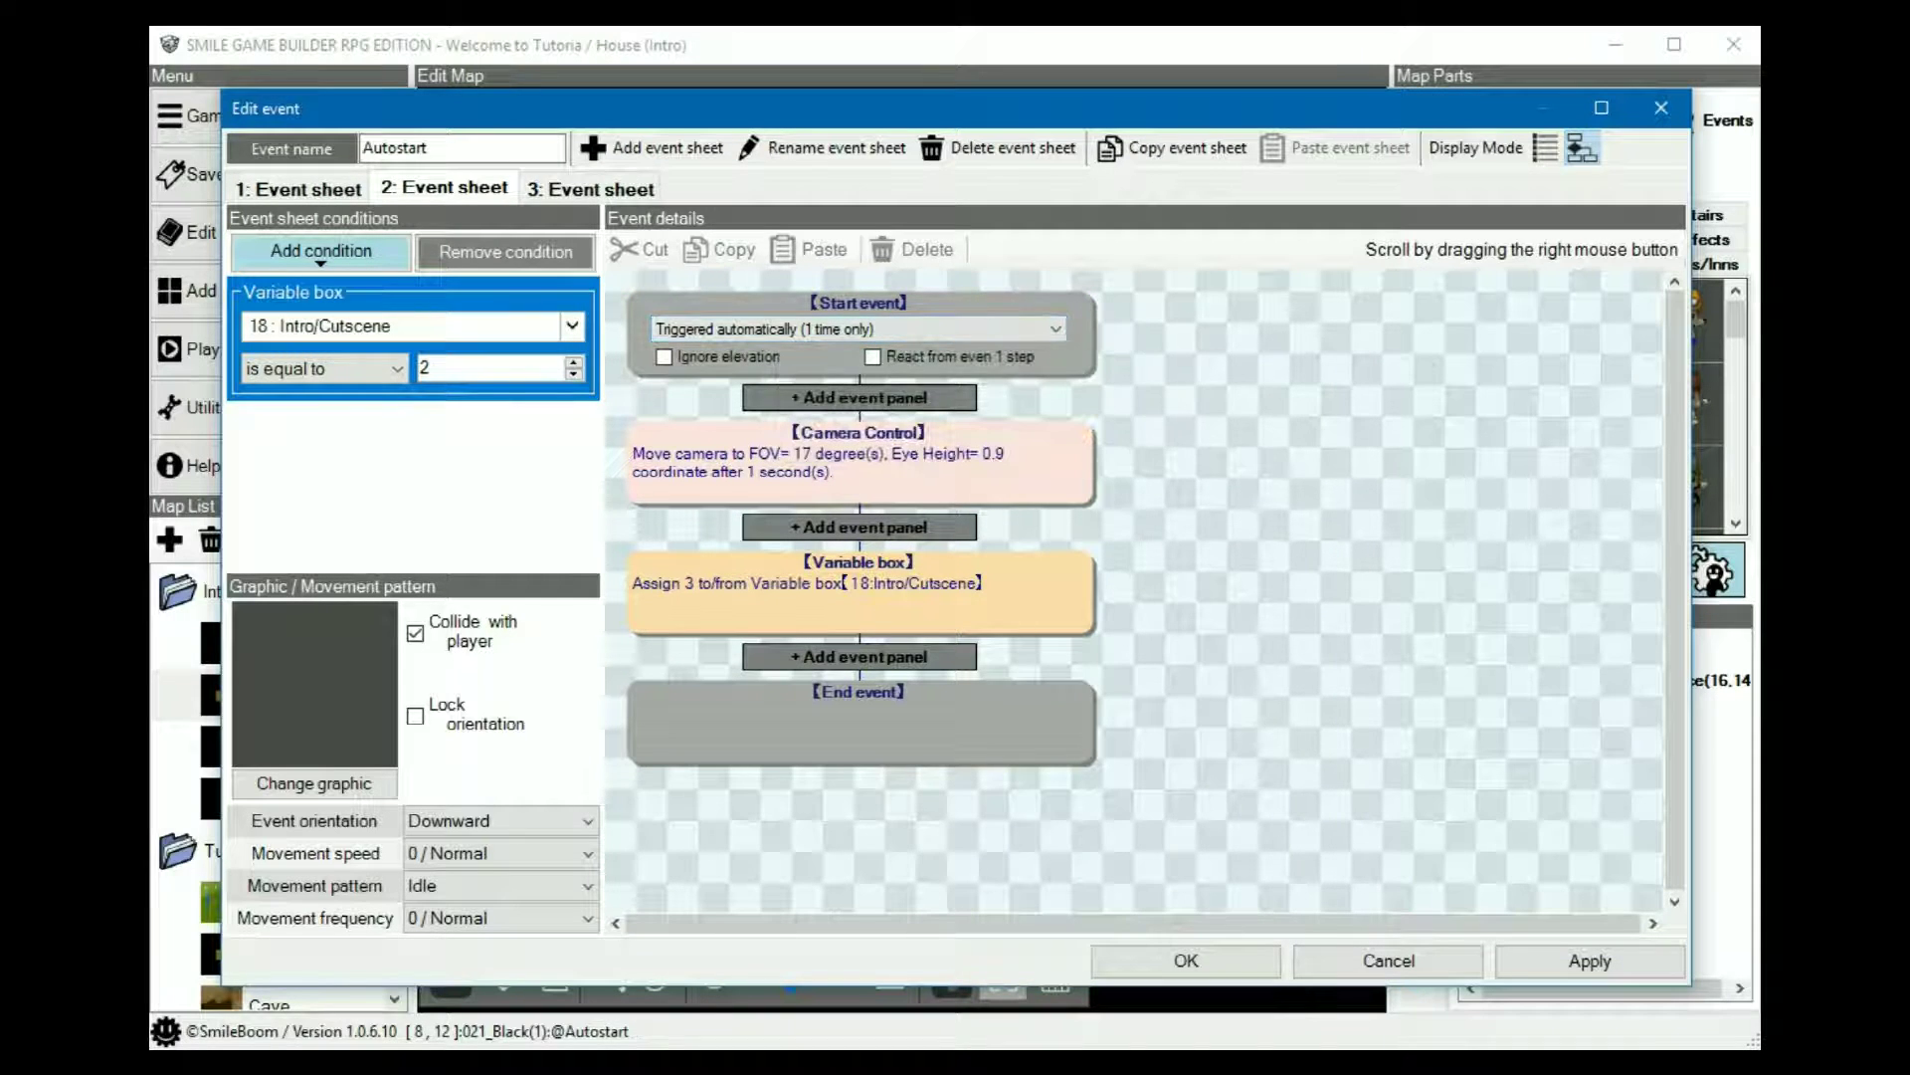
- Examine the Camera Control and Variable box panels on the Autostart event's second sheet
{"action": "left_click", "coordinate": [848, 459]}
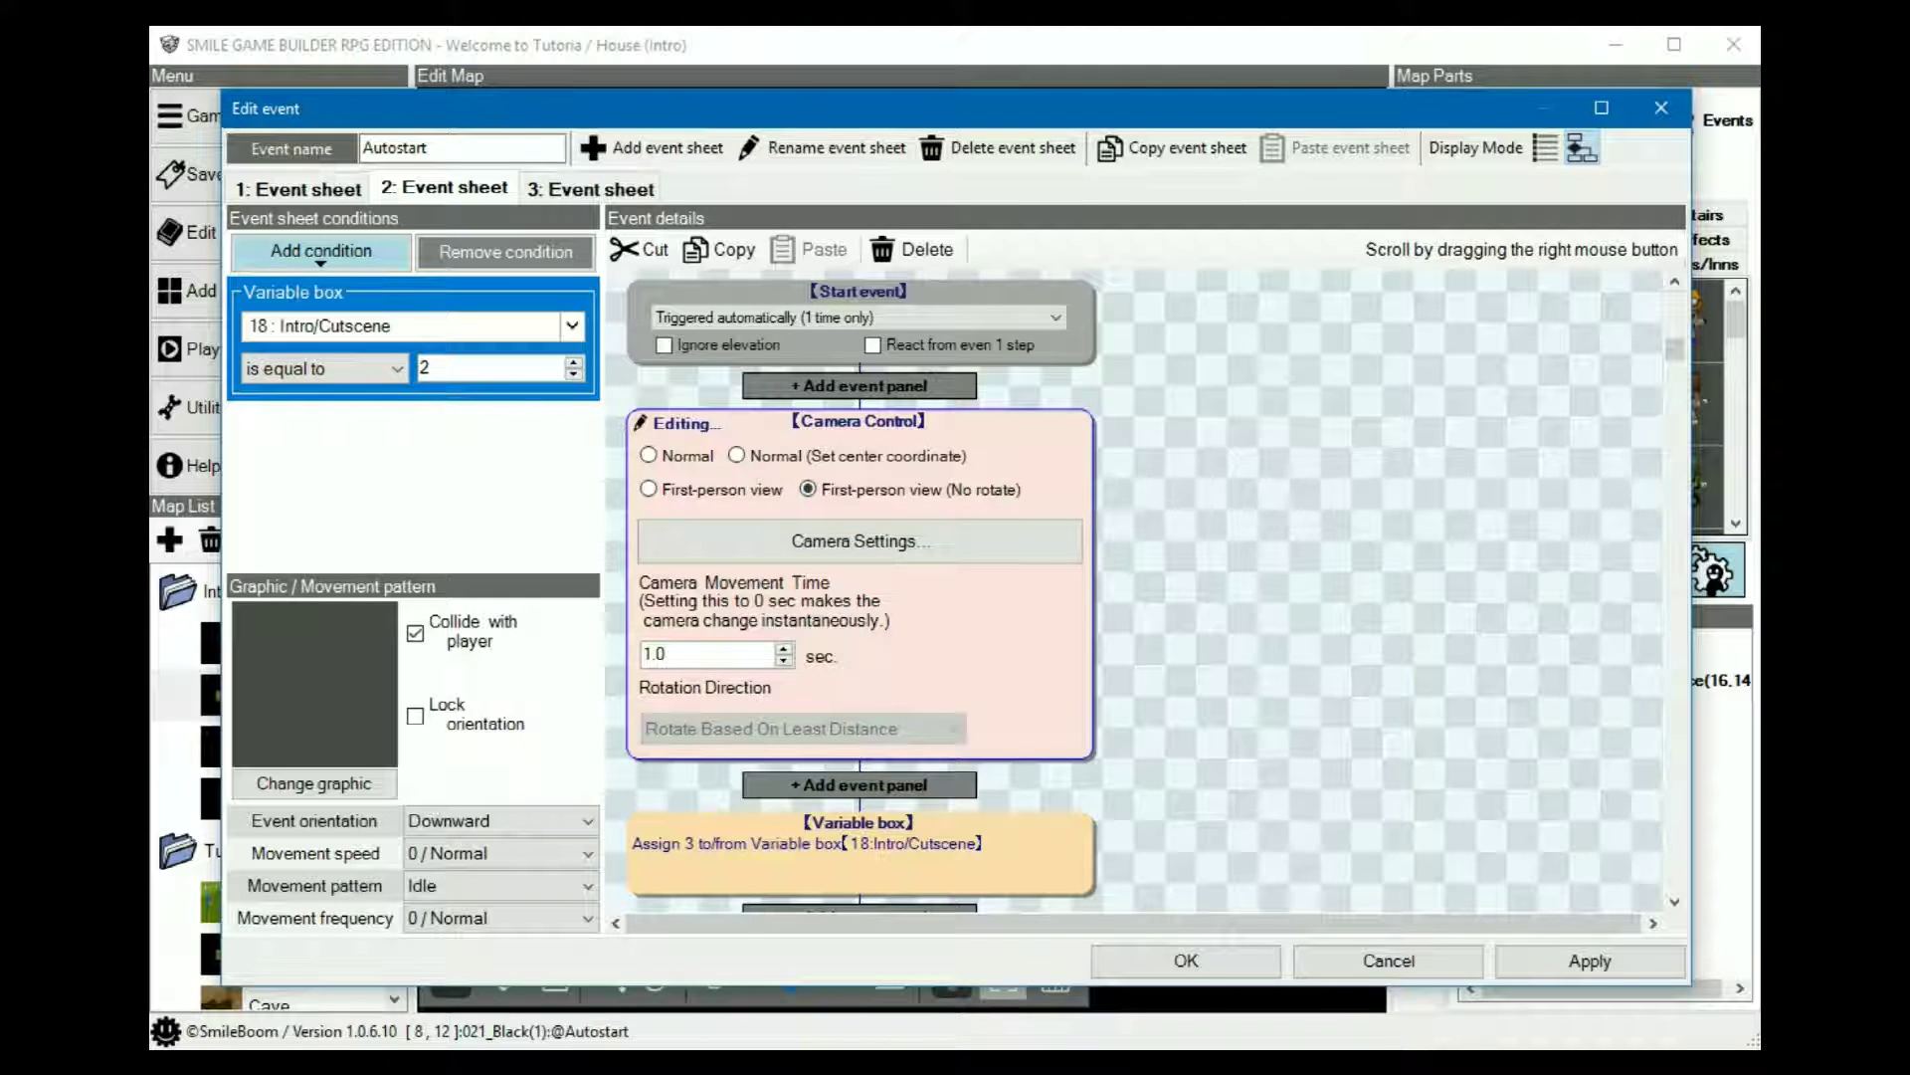
{"action": "left_click", "coordinate": [1293, 597]}
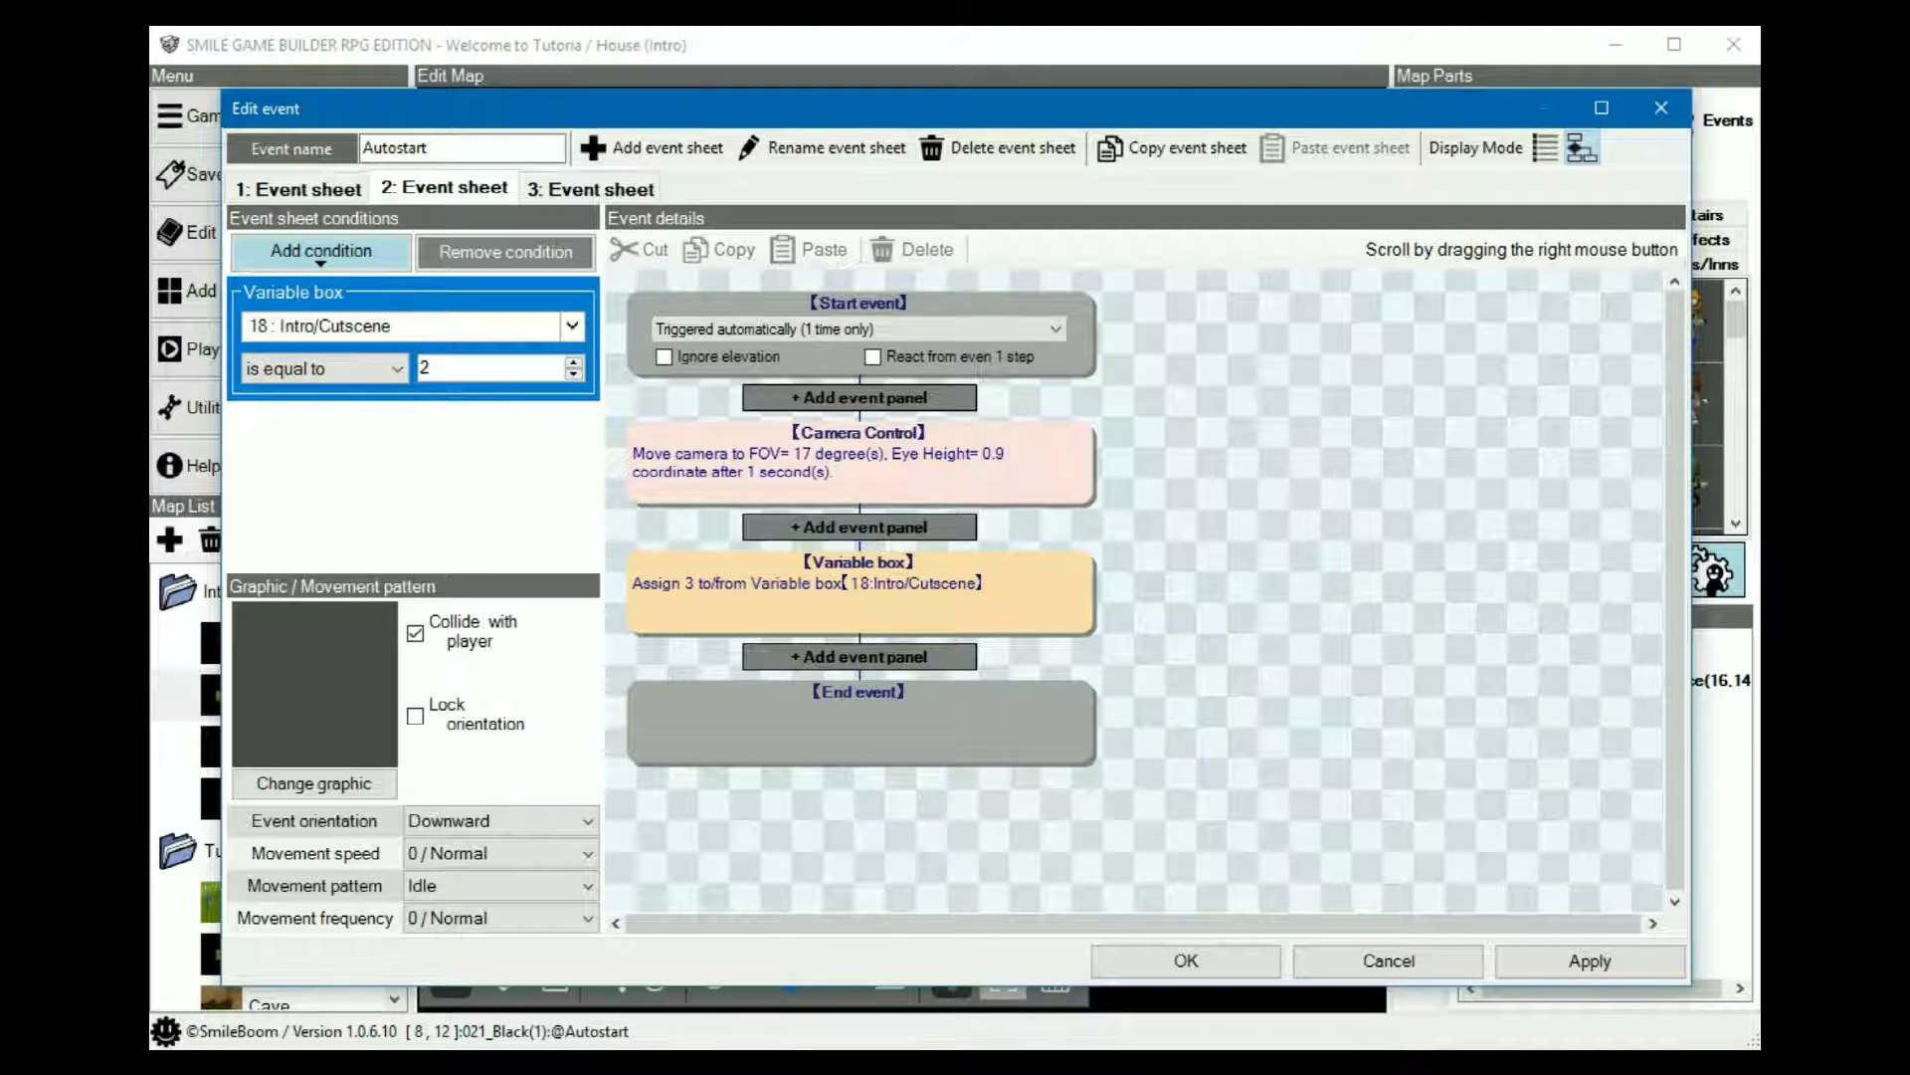
{"action": "left_click", "coordinate": [859, 597]}
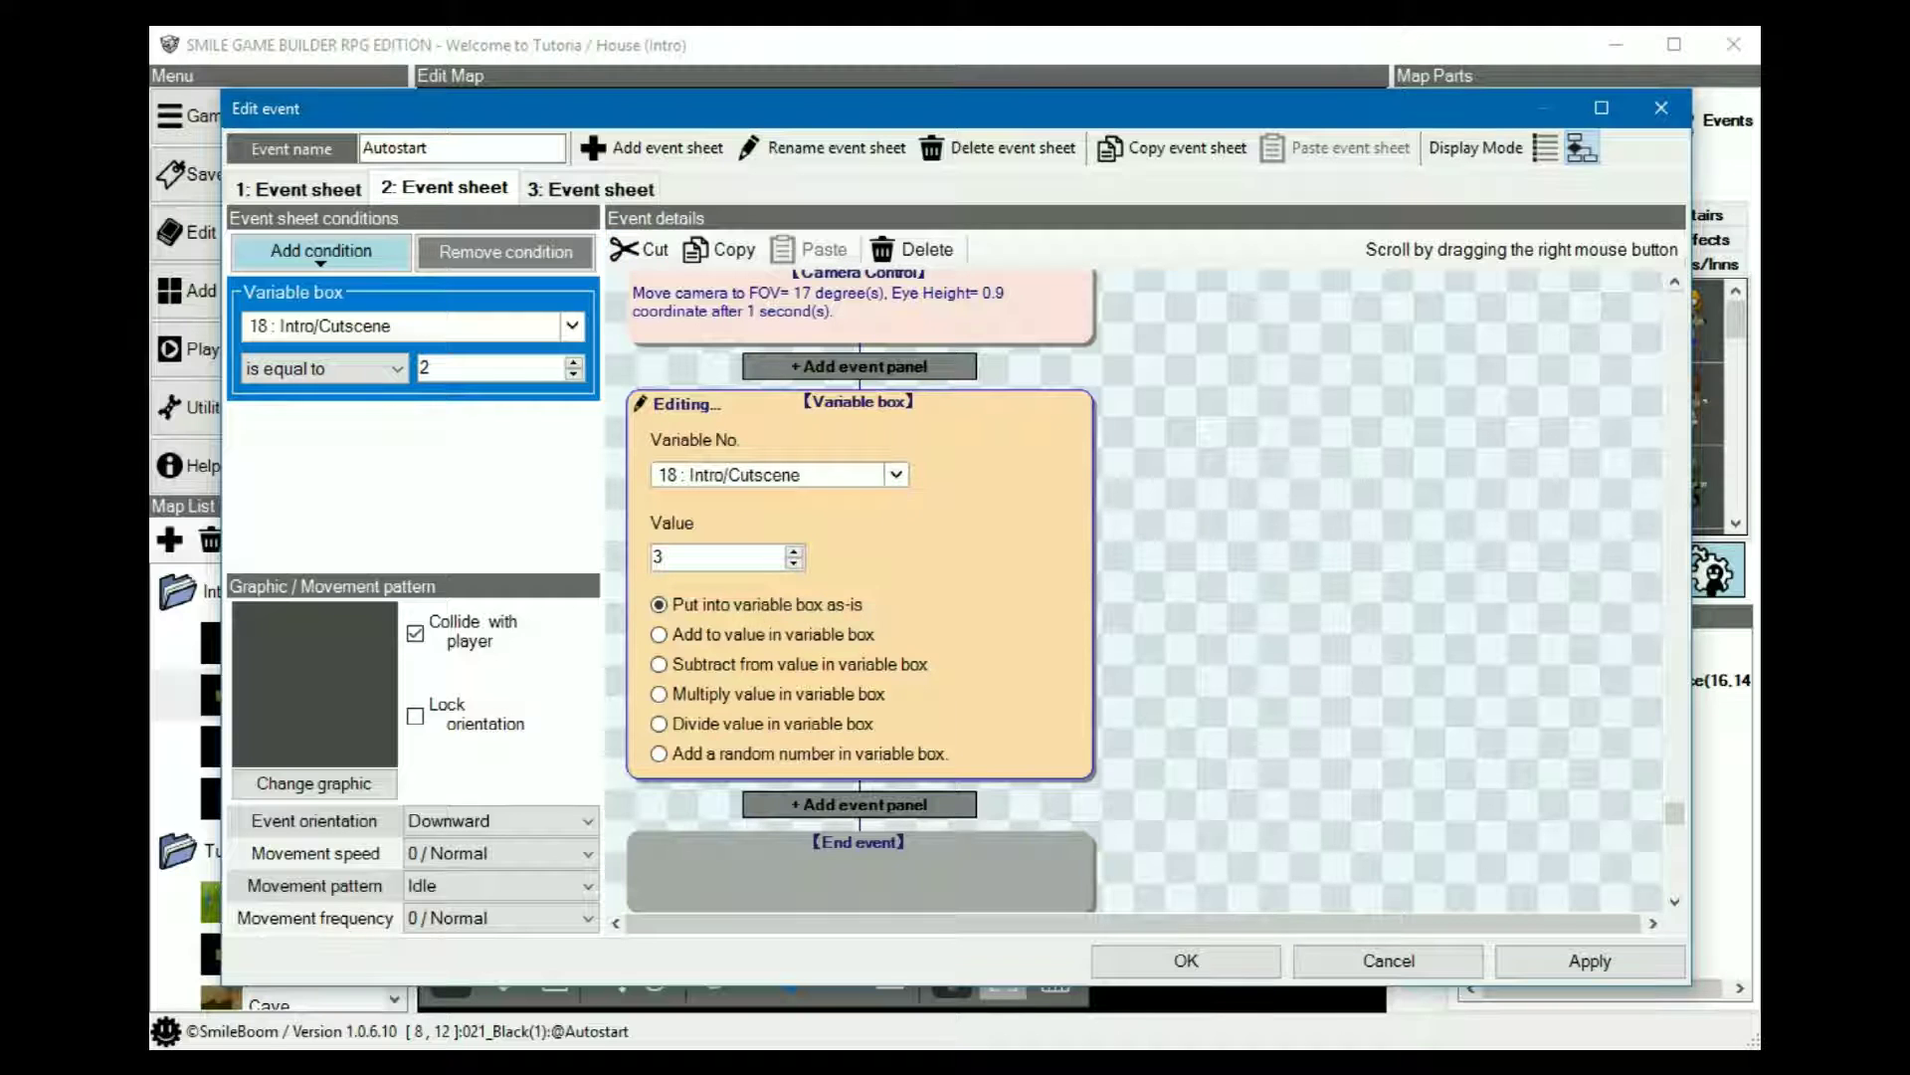
- Examine the variable condition and Camera Control panel on the Autostart event's third sheet, and confirm the event
{"action": "left_click", "coordinate": [591, 188]}
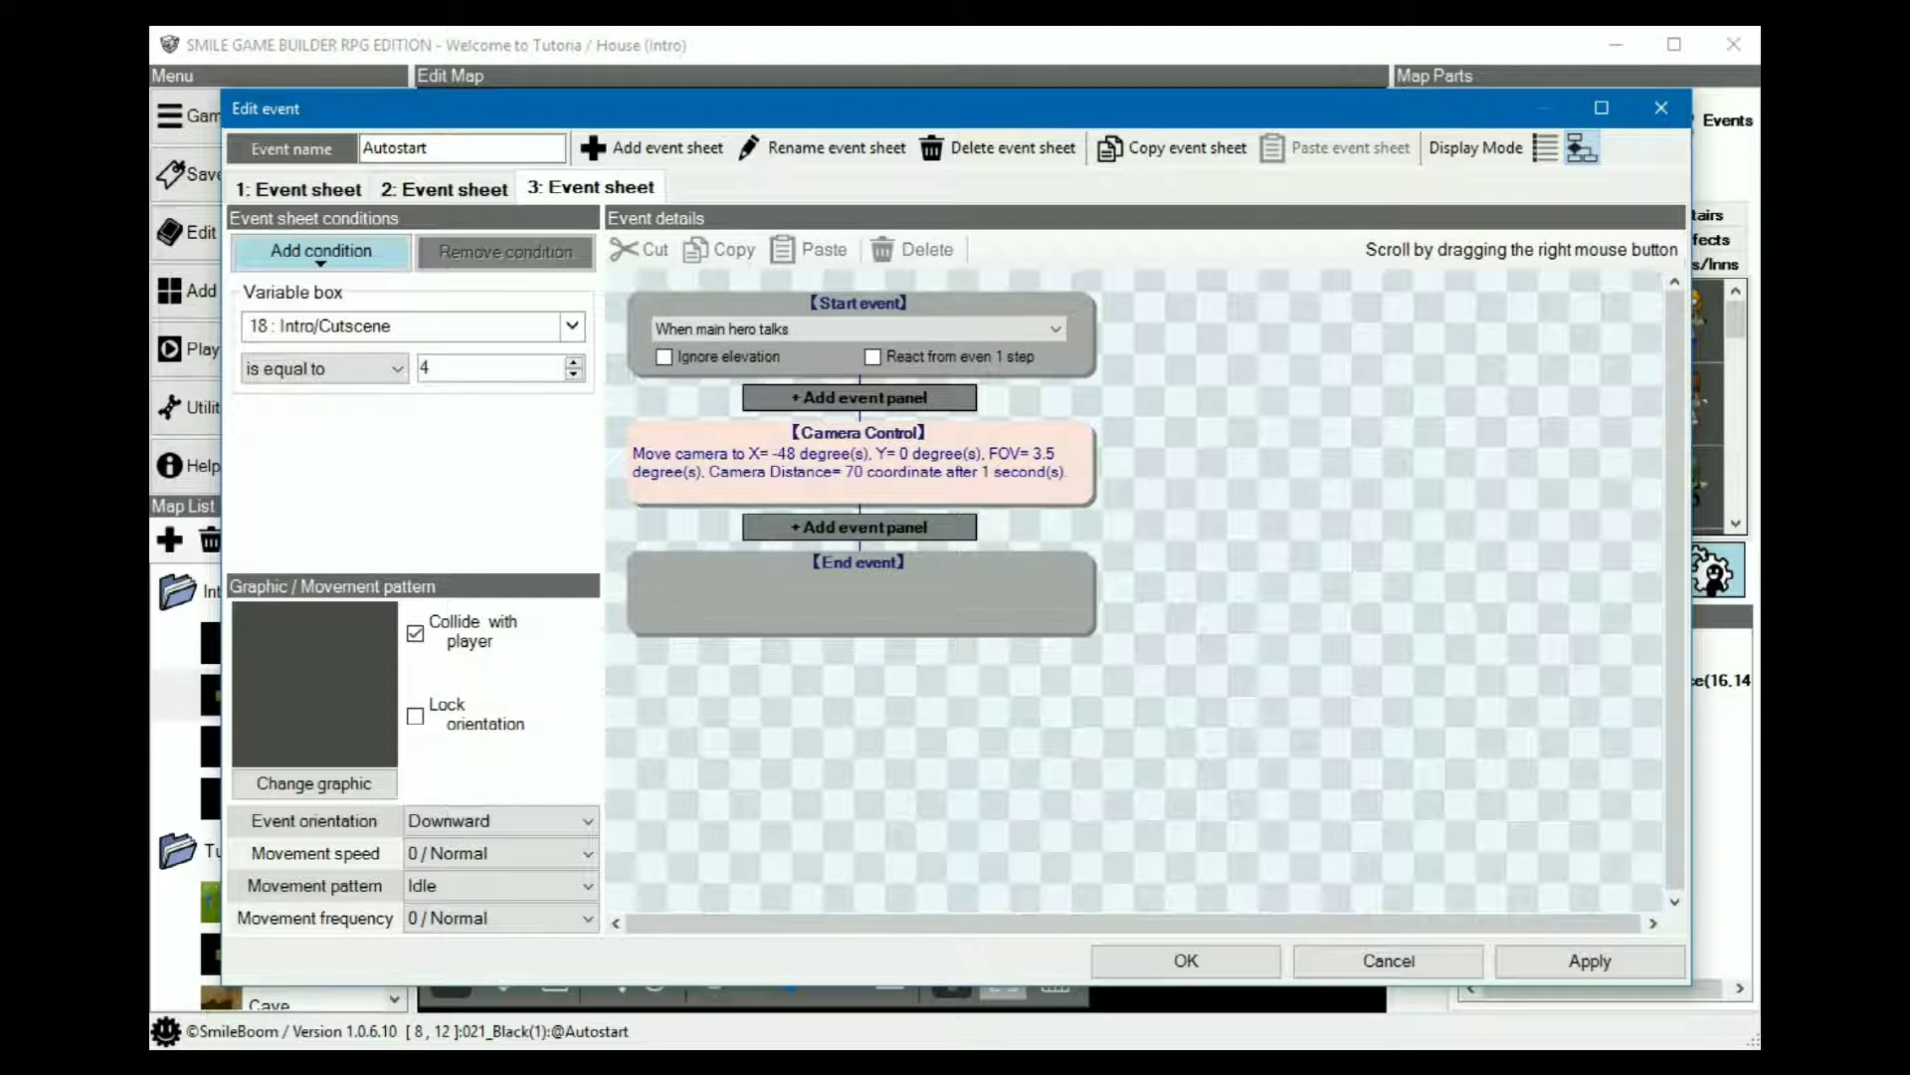
{"action": "left_click", "coordinate": [413, 347]}
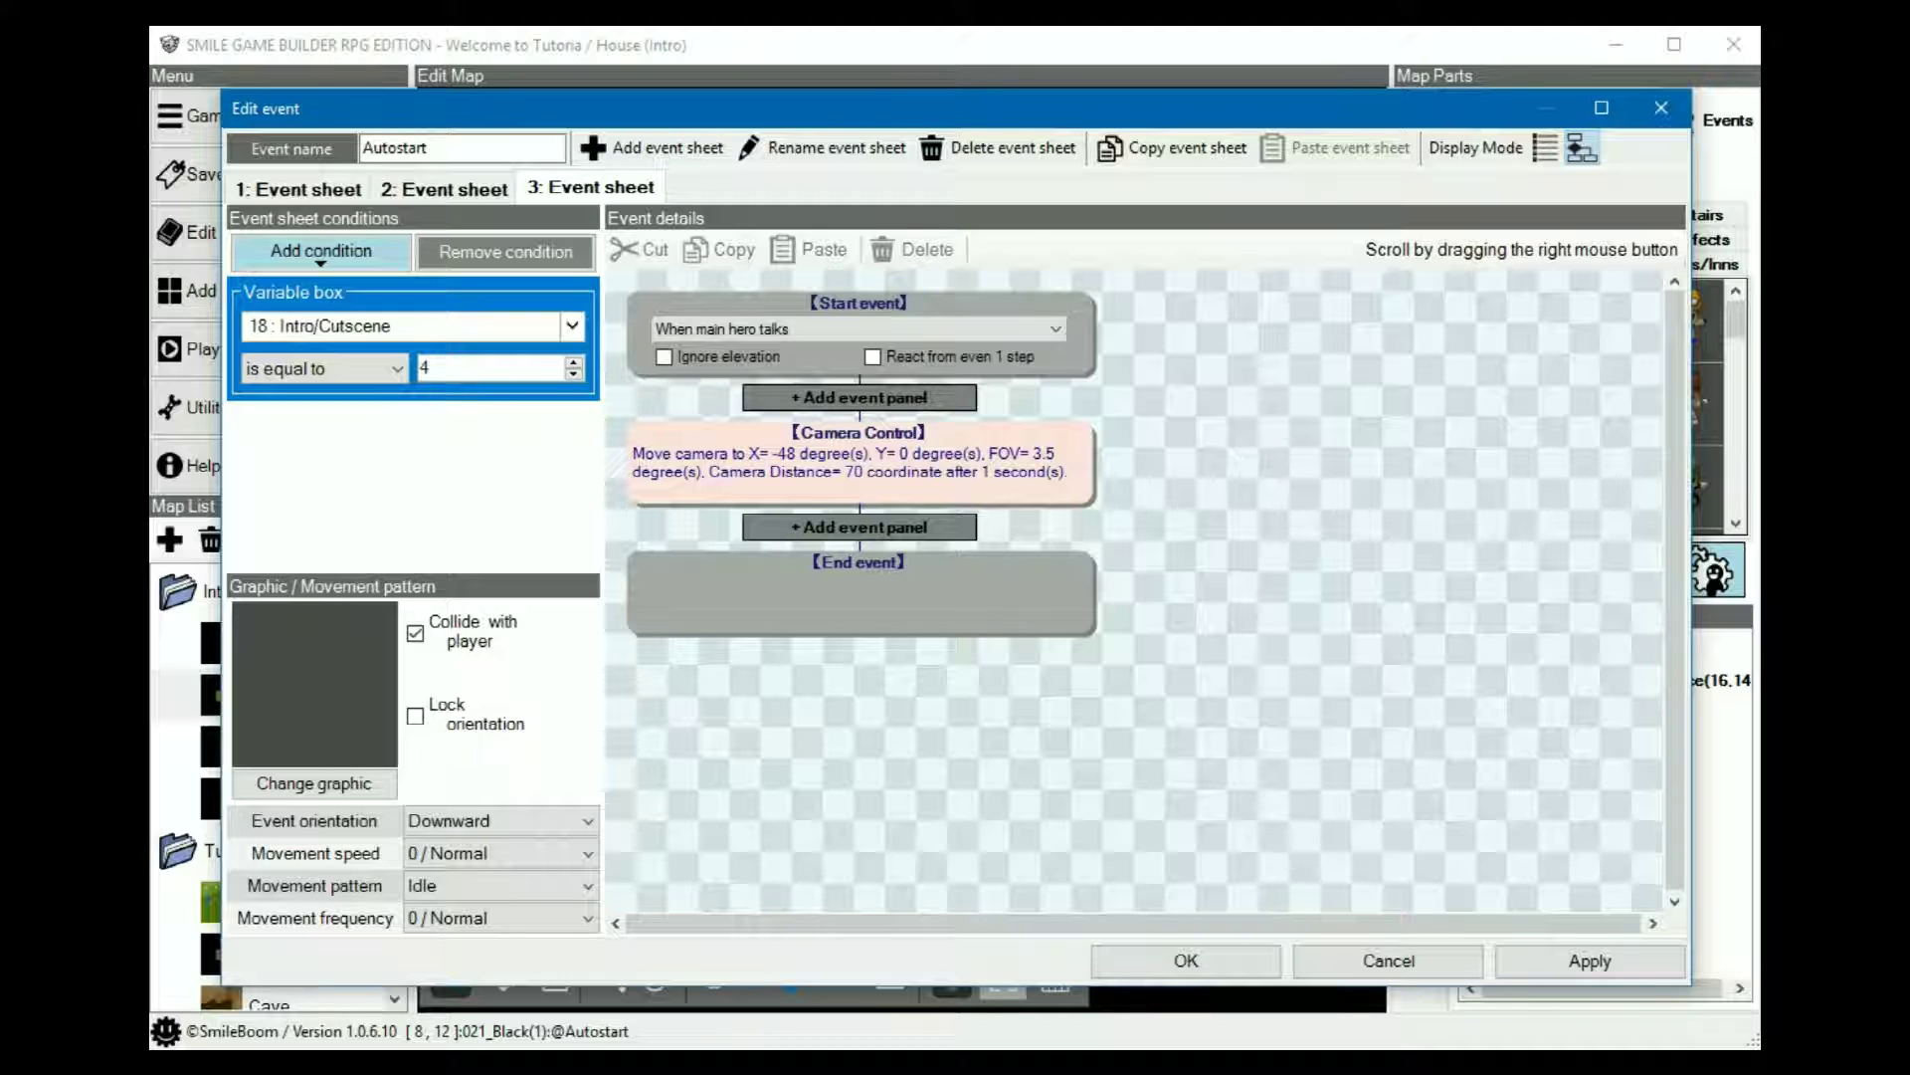
{"action": "left_click", "coordinate": [713, 486]}
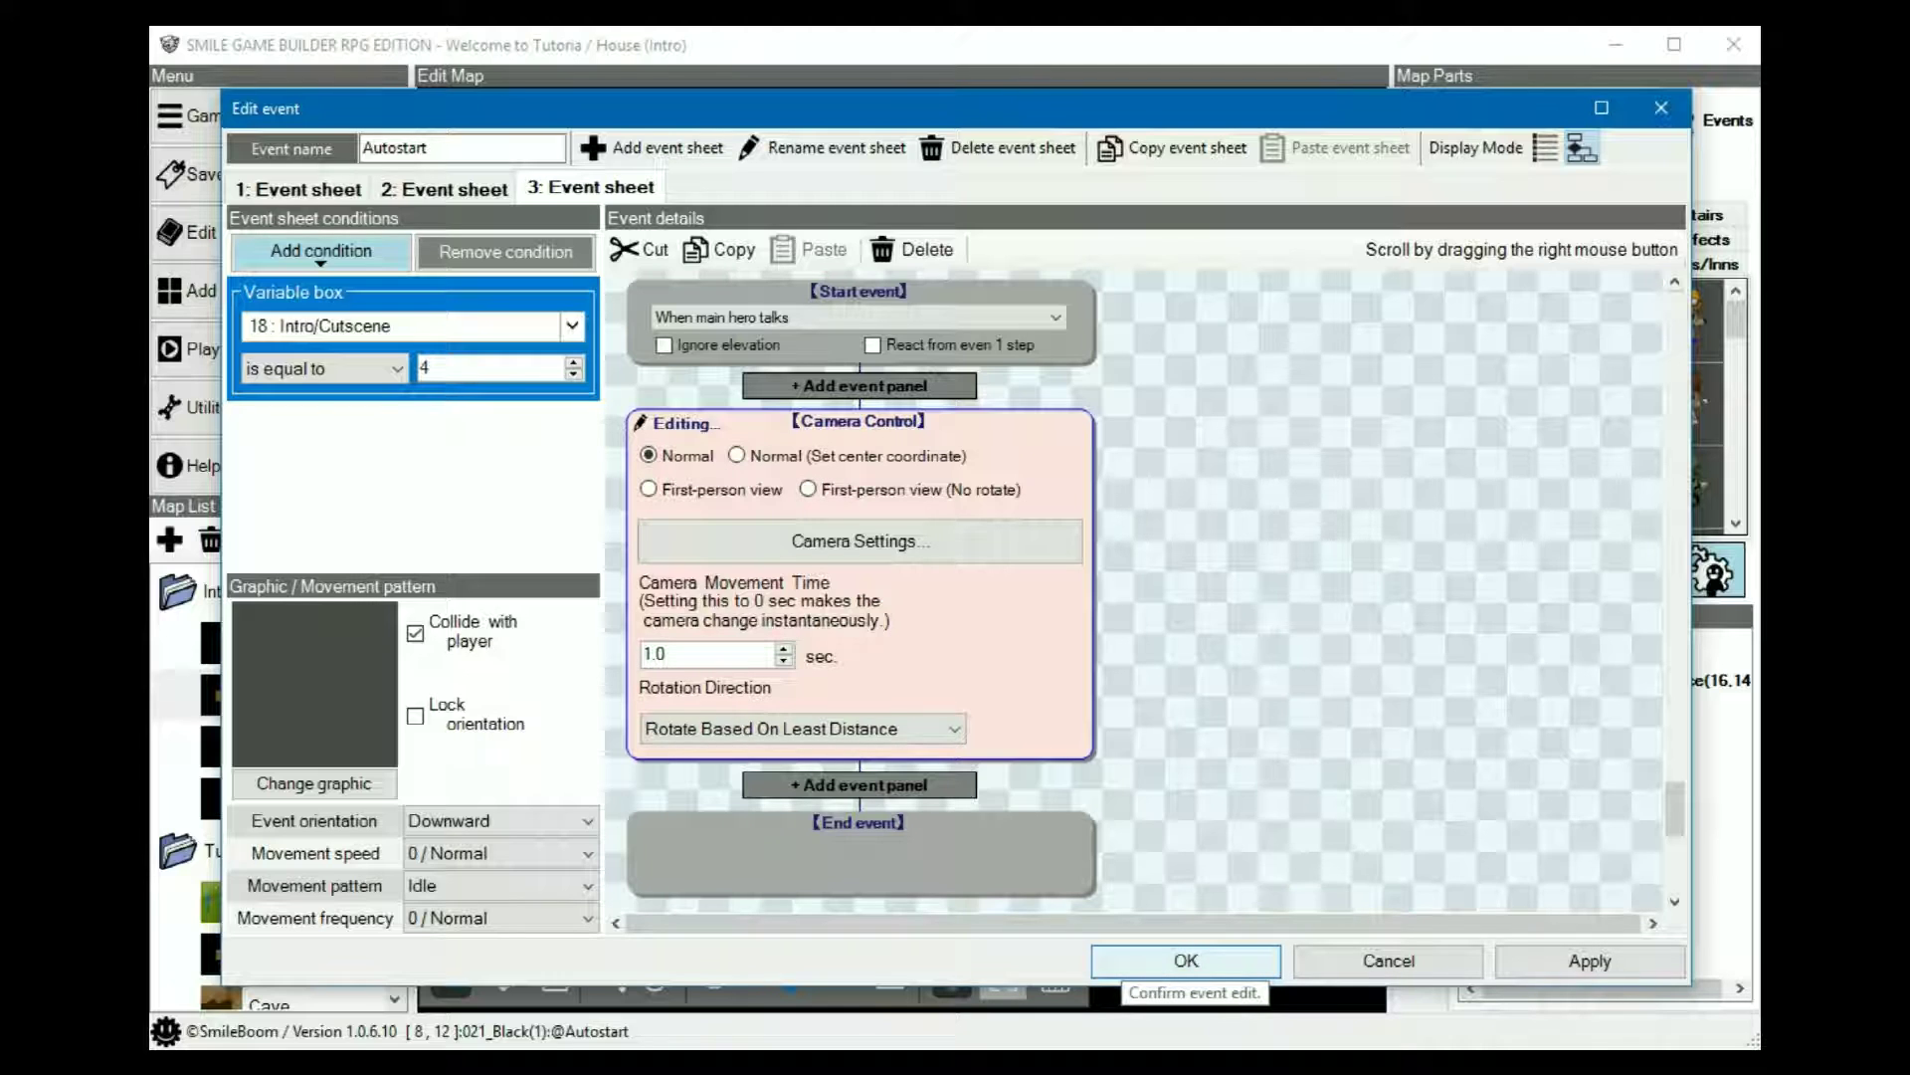
{"action": "left_click", "coordinate": [1184, 961]}
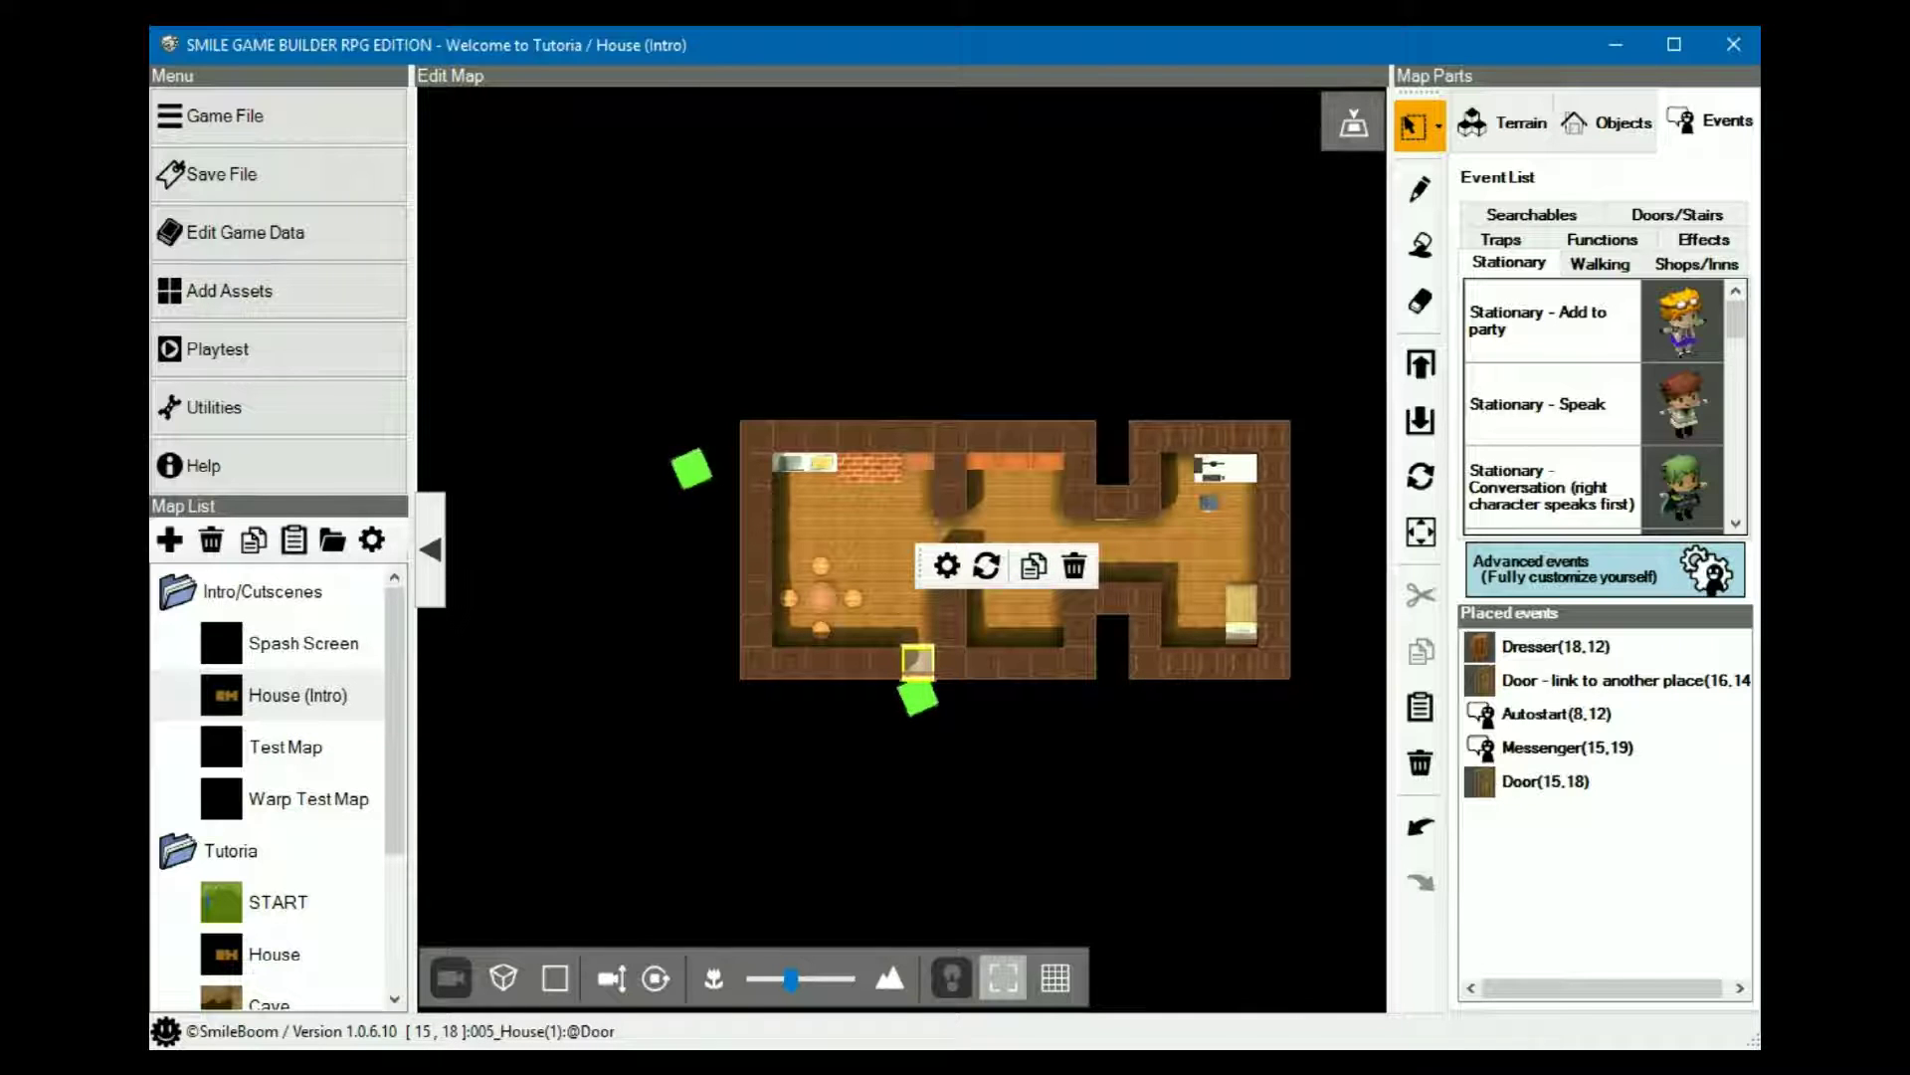
- Open the Door event and, on its first sheet, keep the comparison at lower or equal to and set the trigger to When main hero talks
{"action": "right_click", "coordinate": [917, 665]}
{"action": "left_click", "coordinate": [995, 687]}
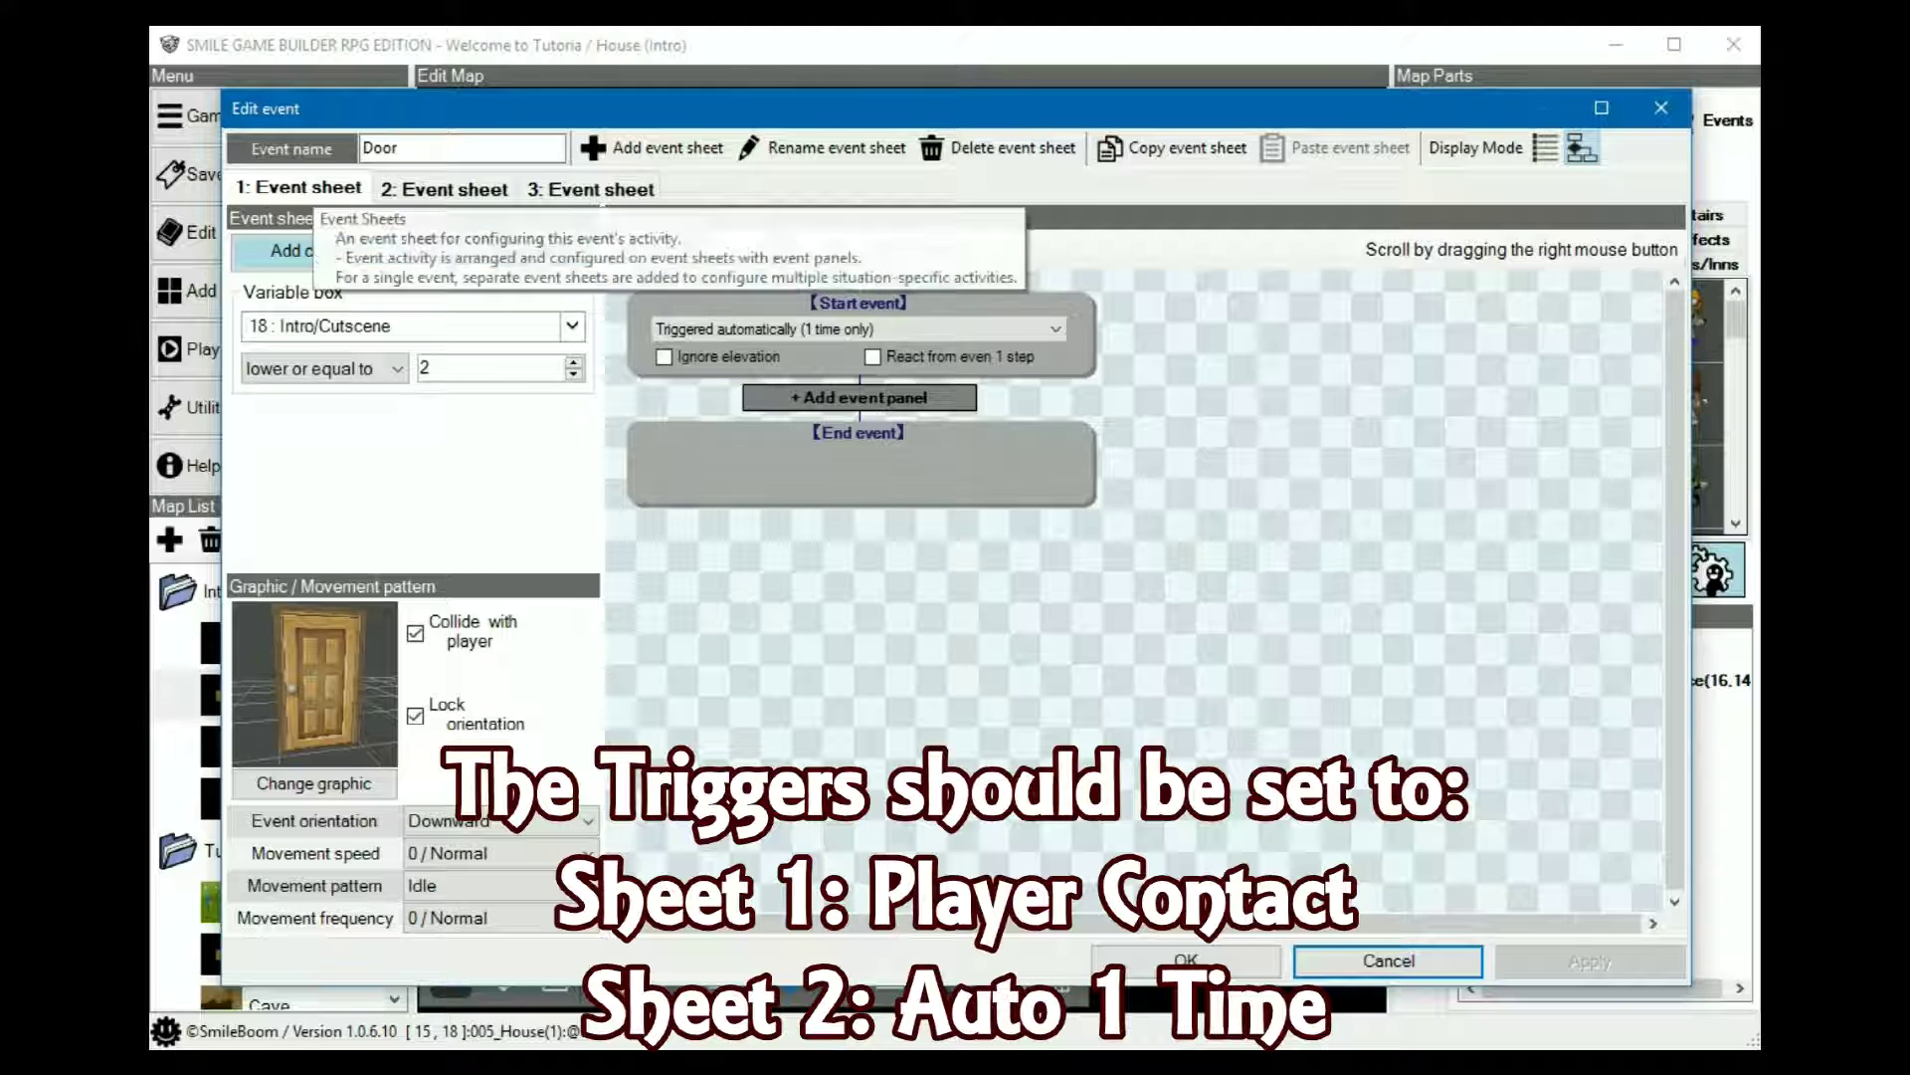
{"action": "left_click", "coordinate": [428, 298]}
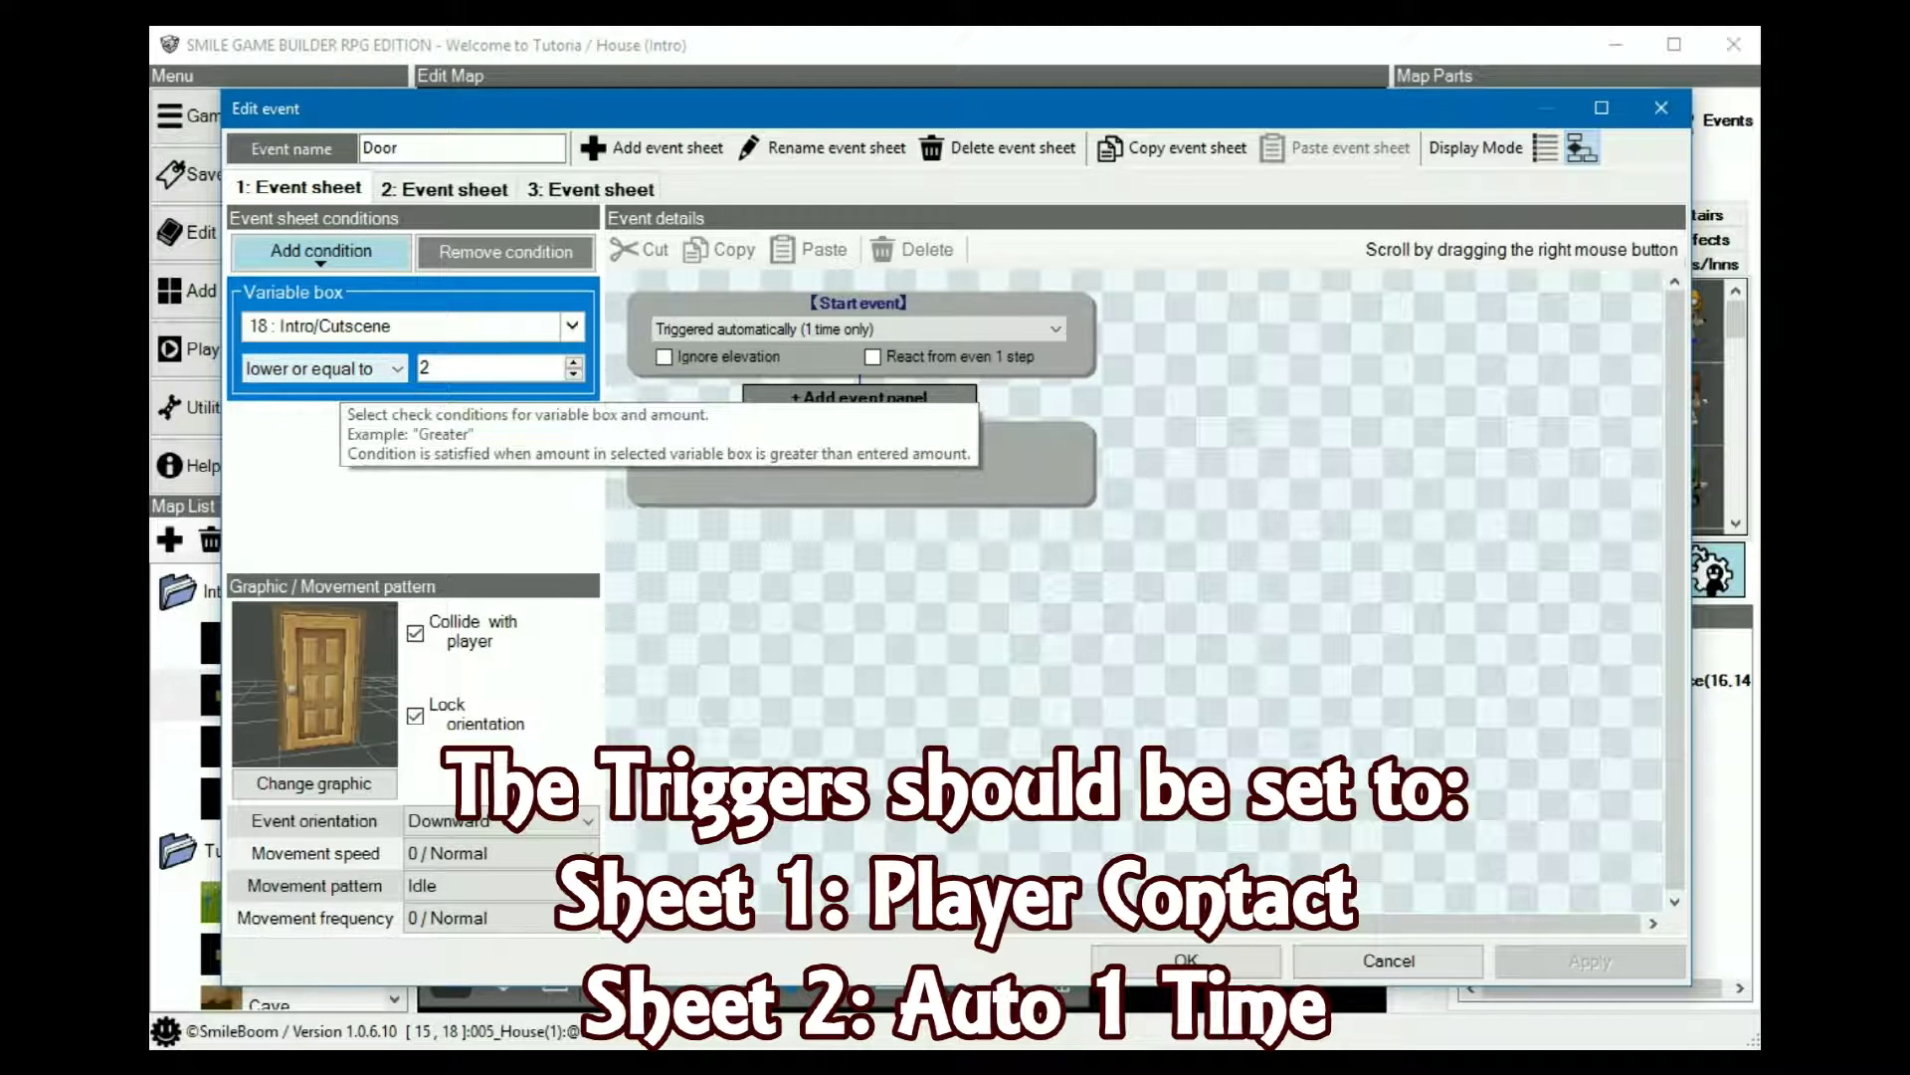
{"action": "left_click", "coordinate": [323, 368]}
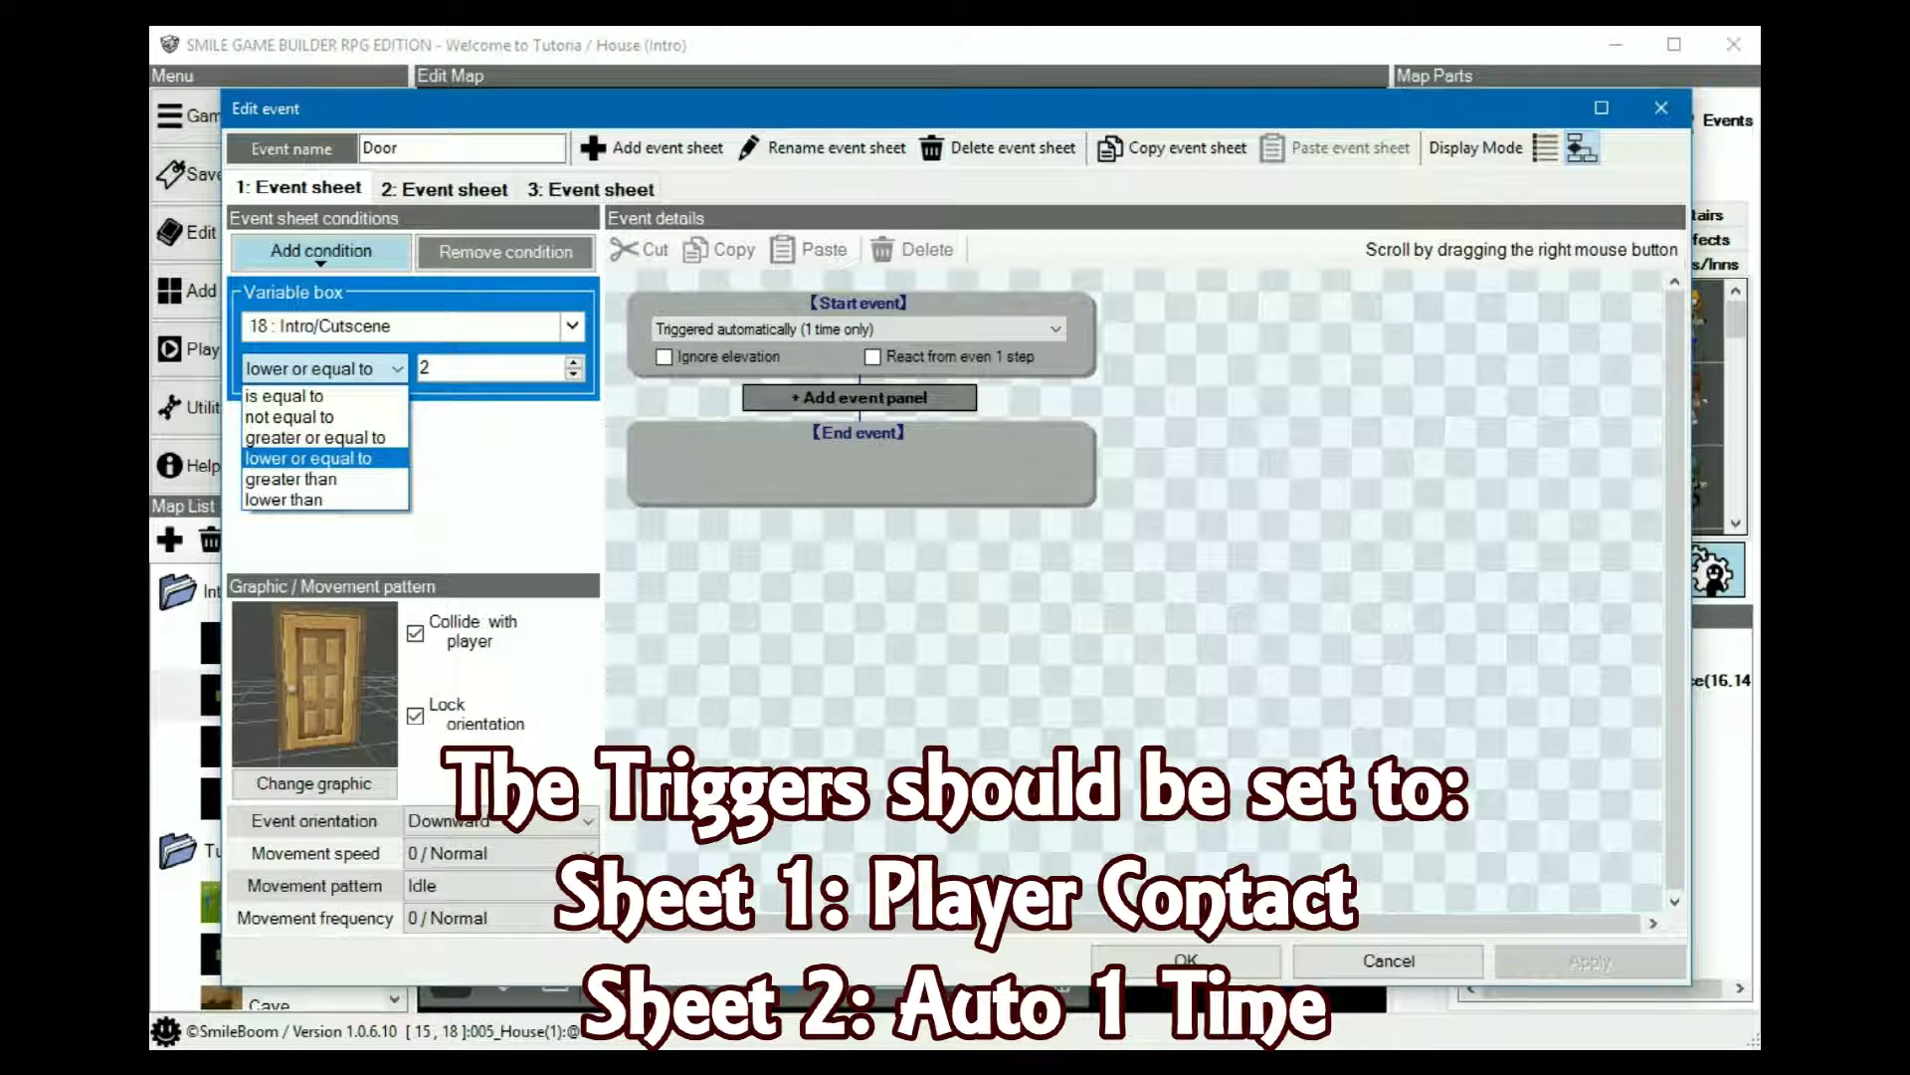
{"action": "left_click", "coordinate": [309, 458]}
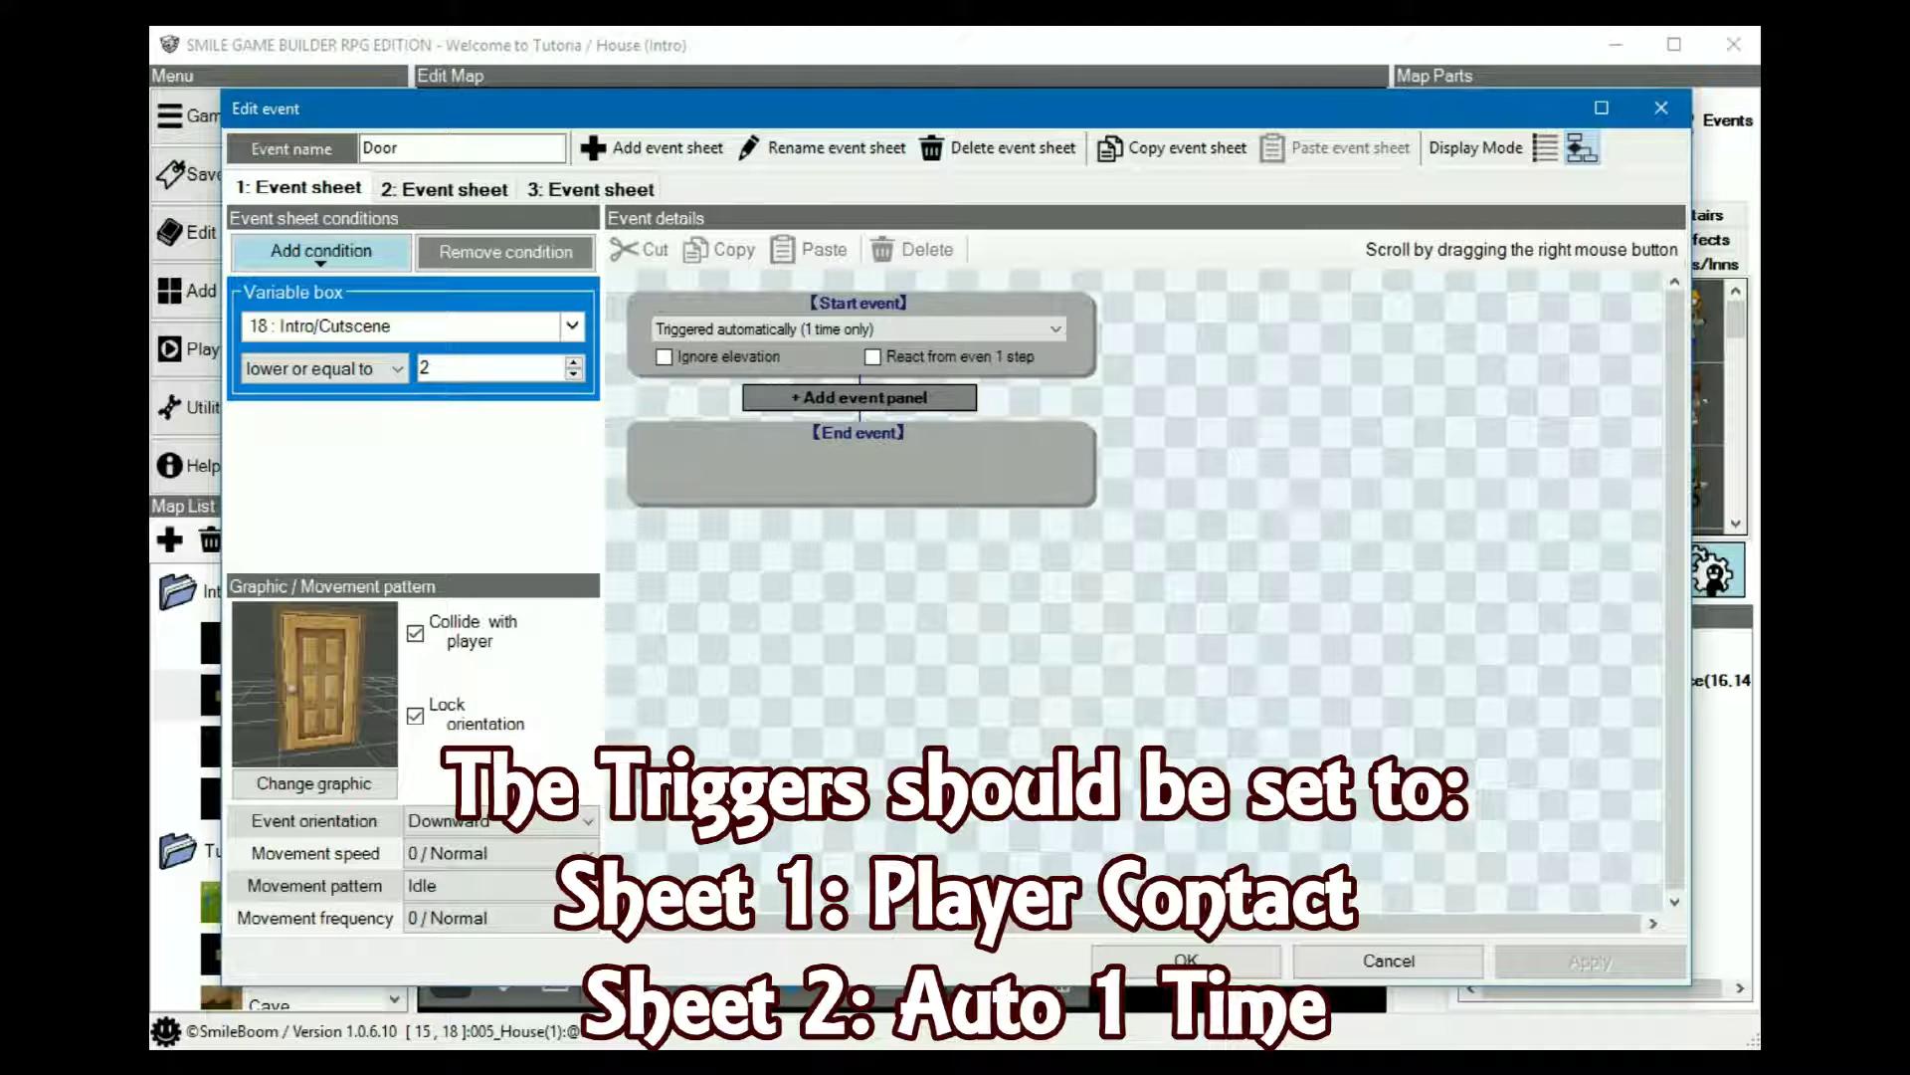
{"action": "left_click", "coordinate": [796, 398]}
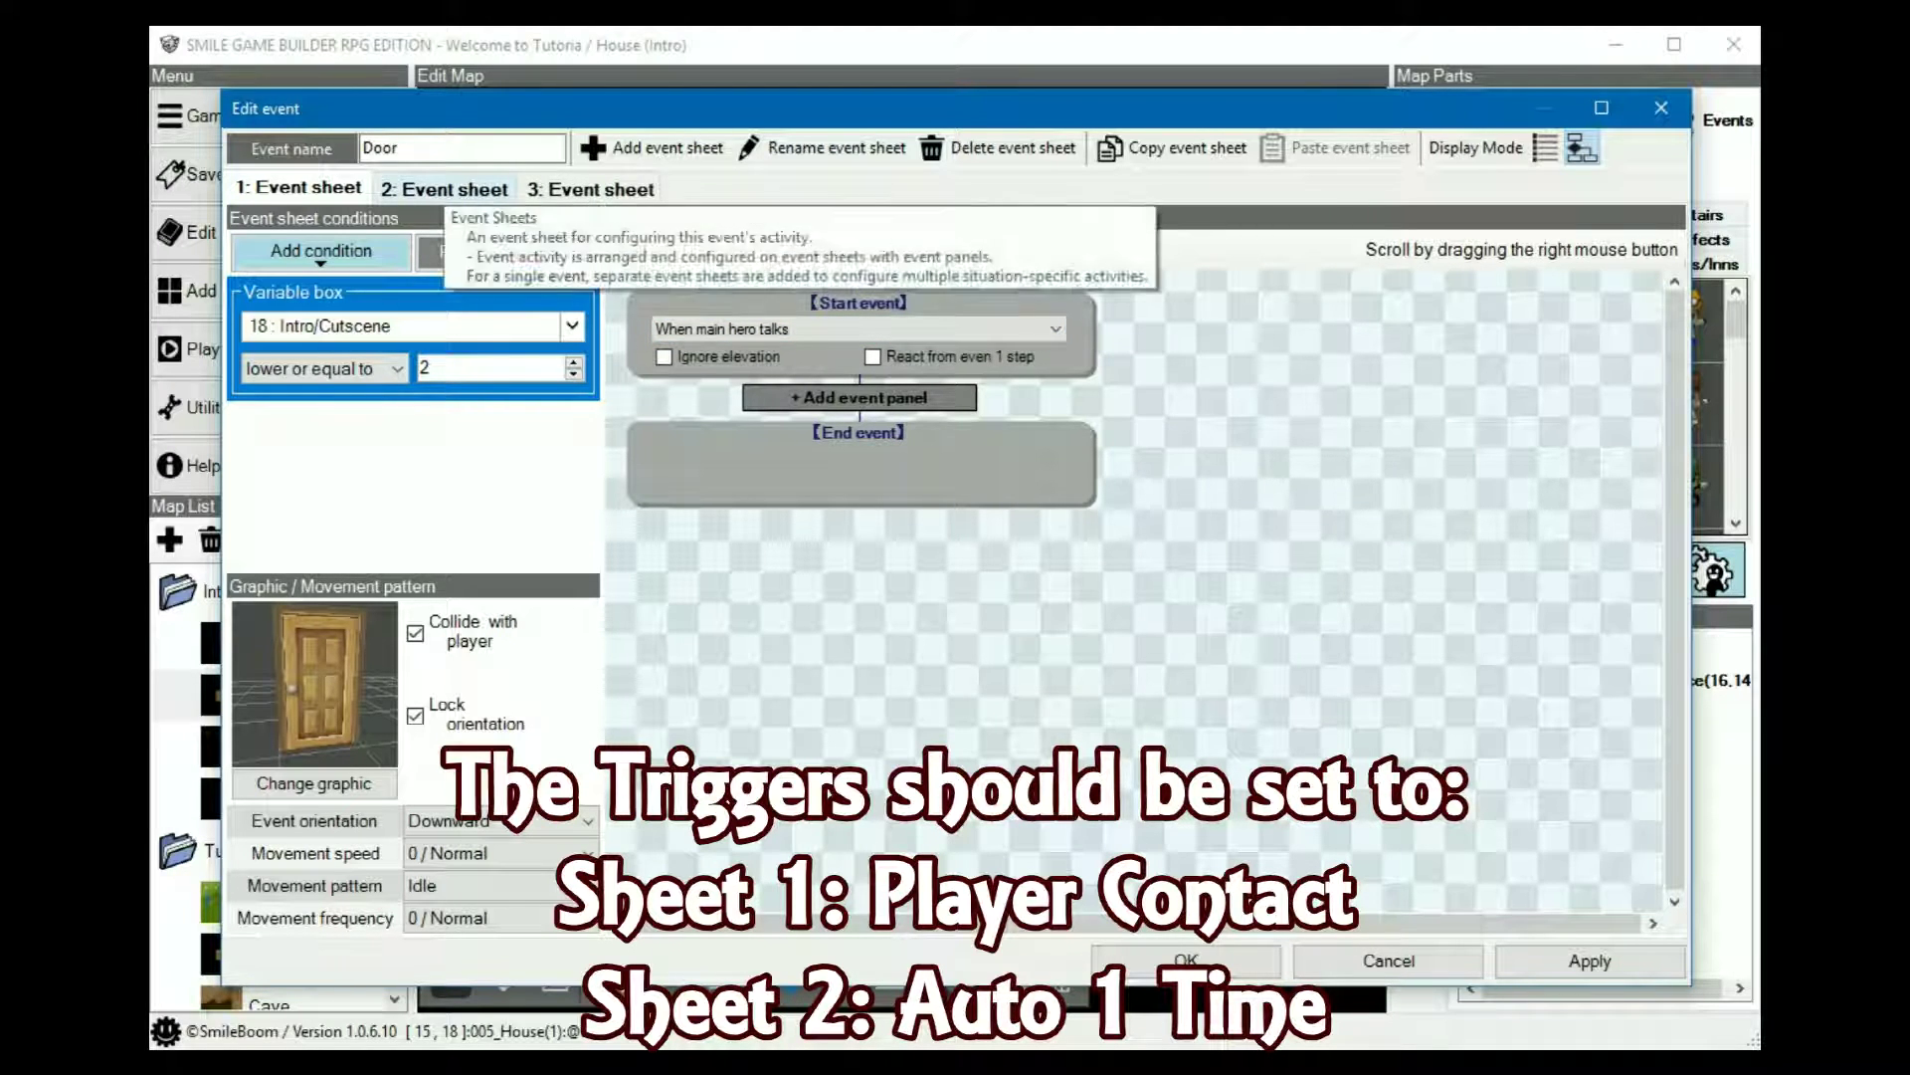
- Check the variable condition on the Door event's second sheet and pick the open motion for its door graphic
{"action": "left_click", "coordinate": [443, 188]}
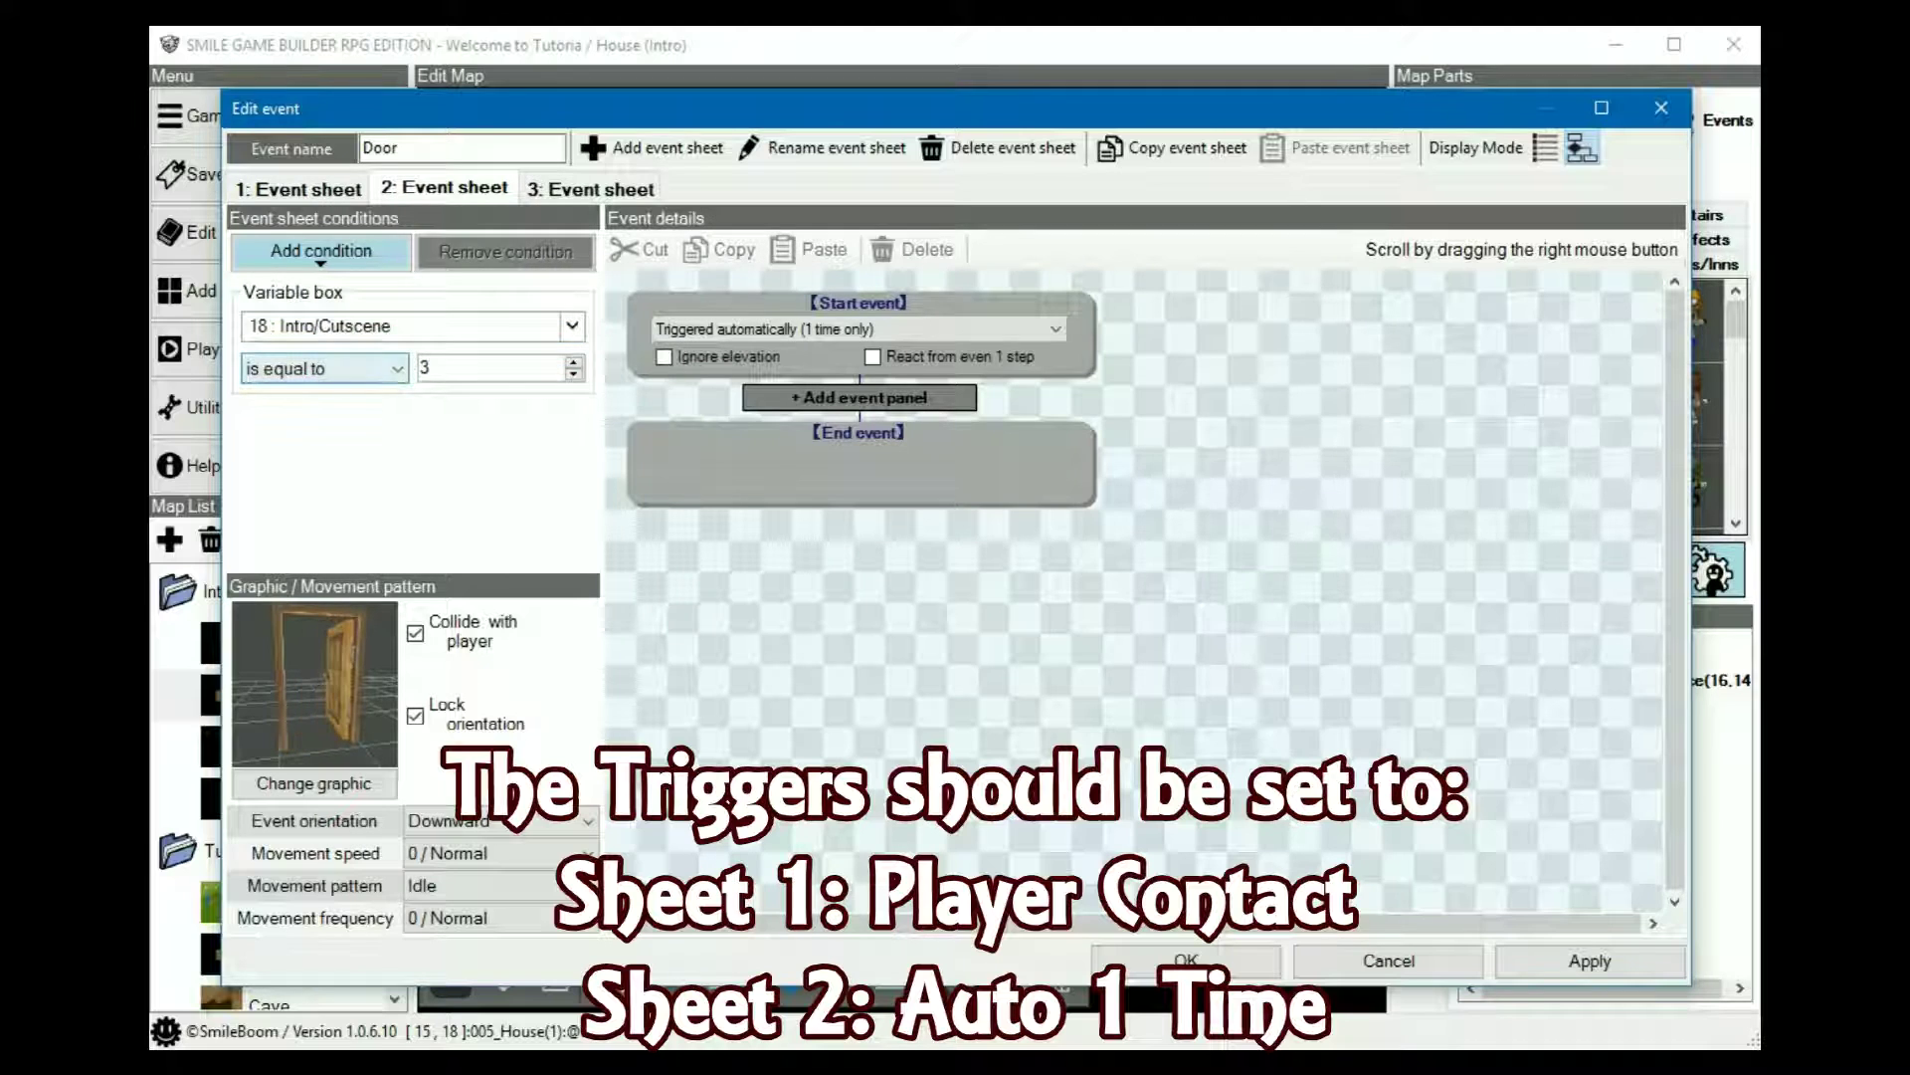
{"action": "left_click", "coordinate": [412, 386]}
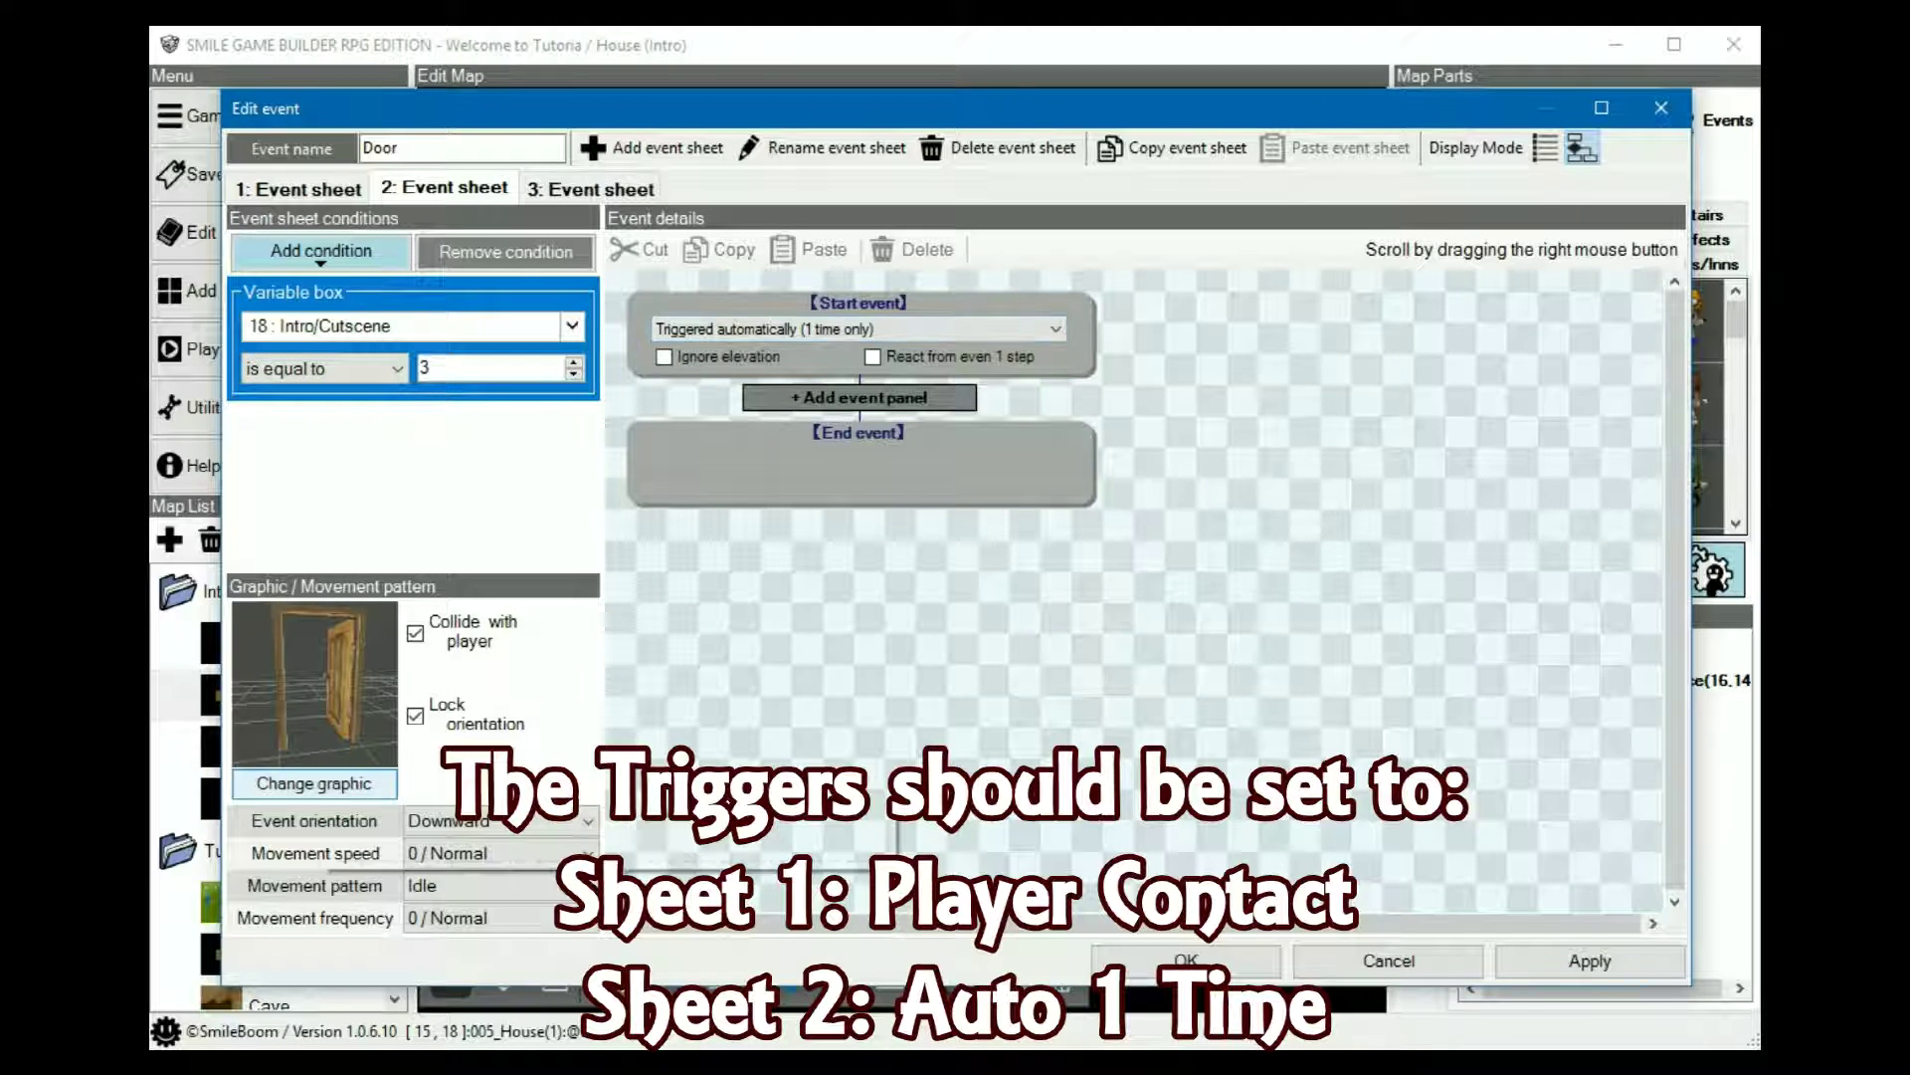
{"action": "left_click", "coordinate": [313, 783]}
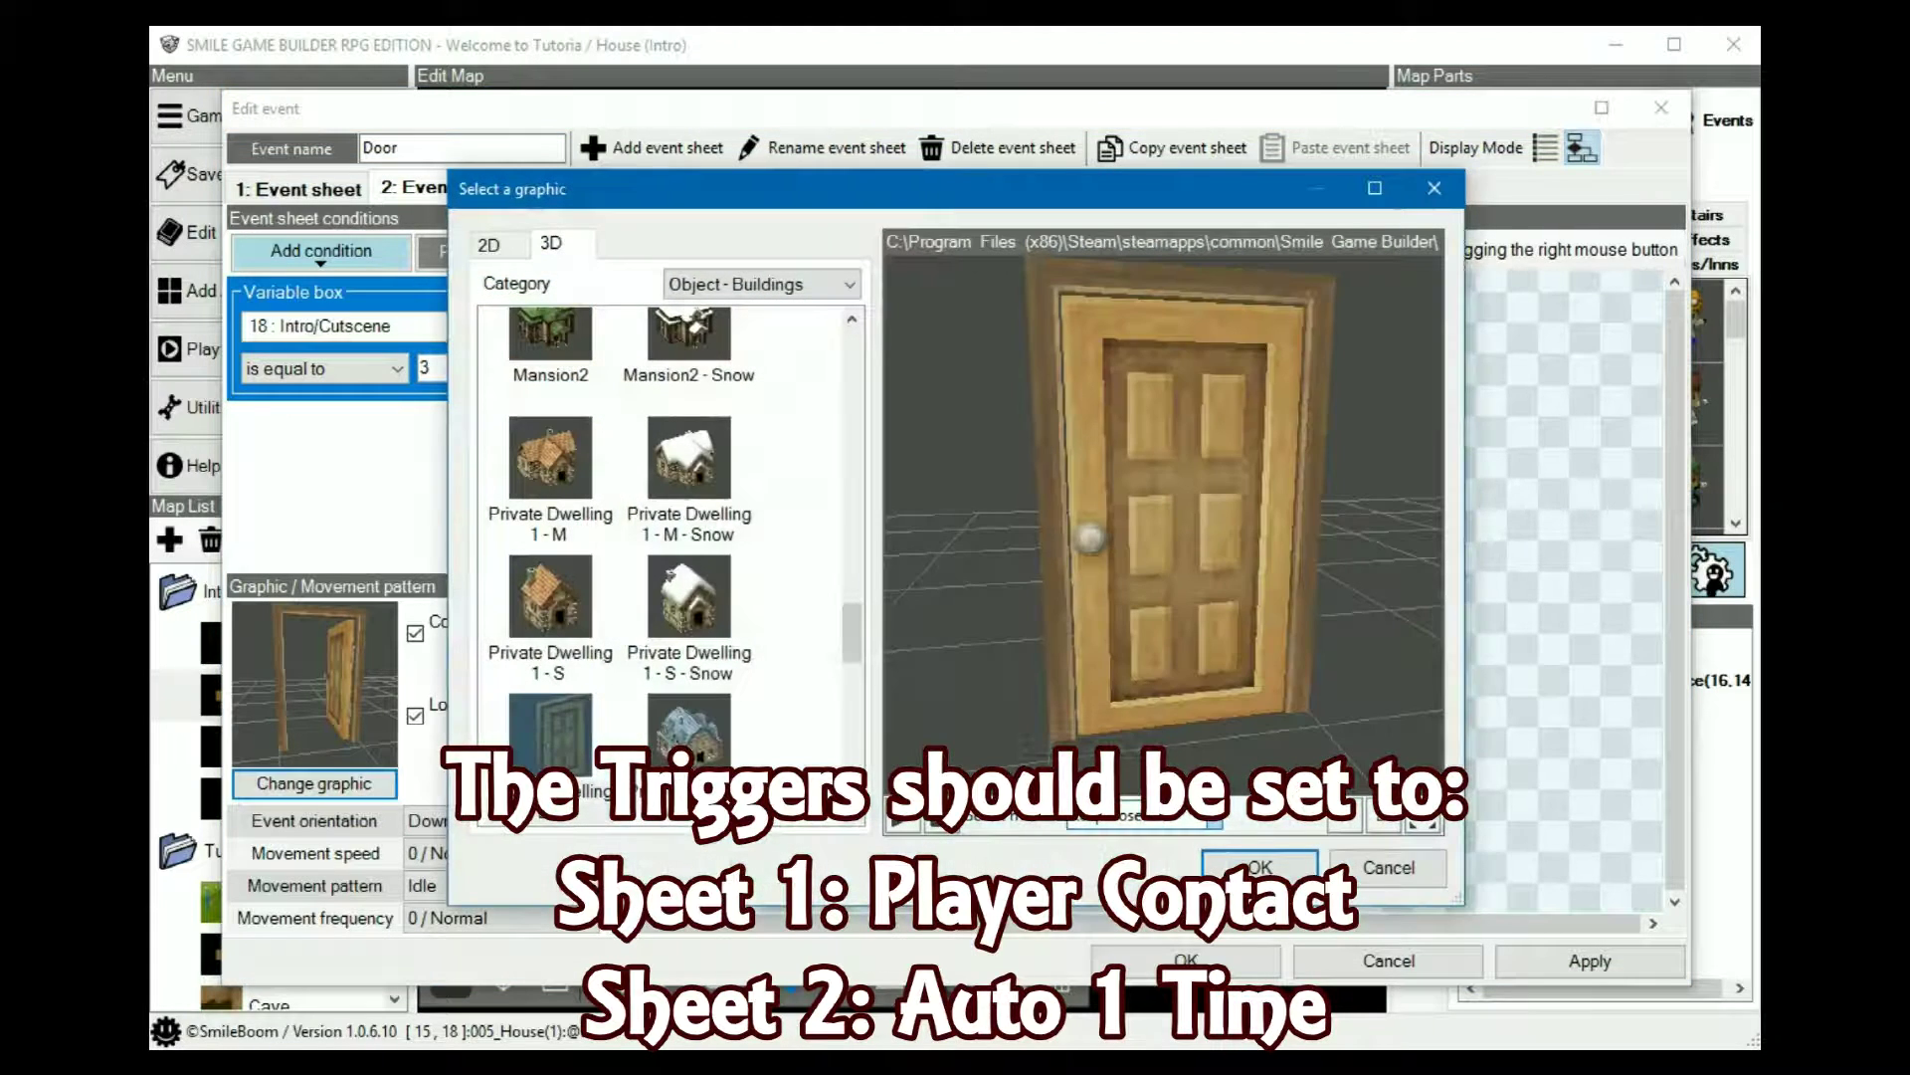
{"action": "left_click", "coordinate": [1144, 817]}
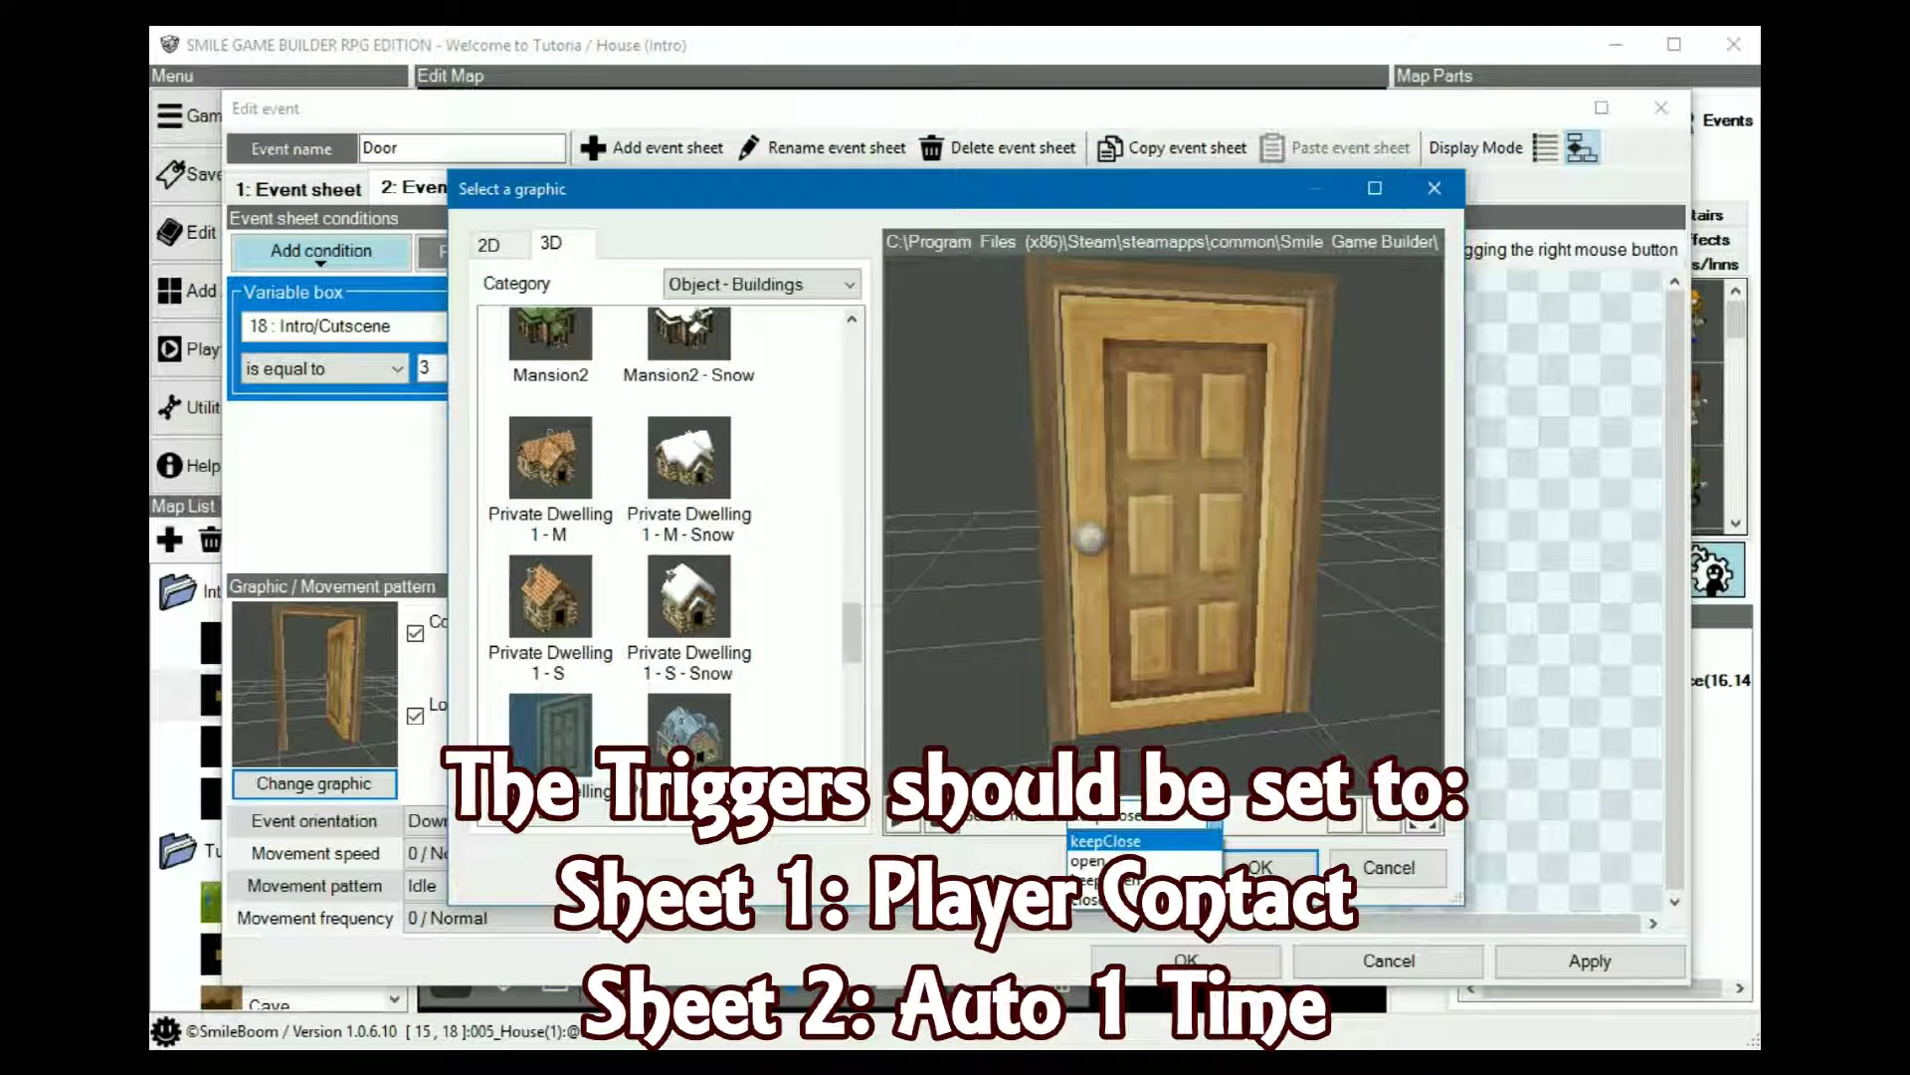
{"action": "left_click", "coordinate": [1094, 861]}
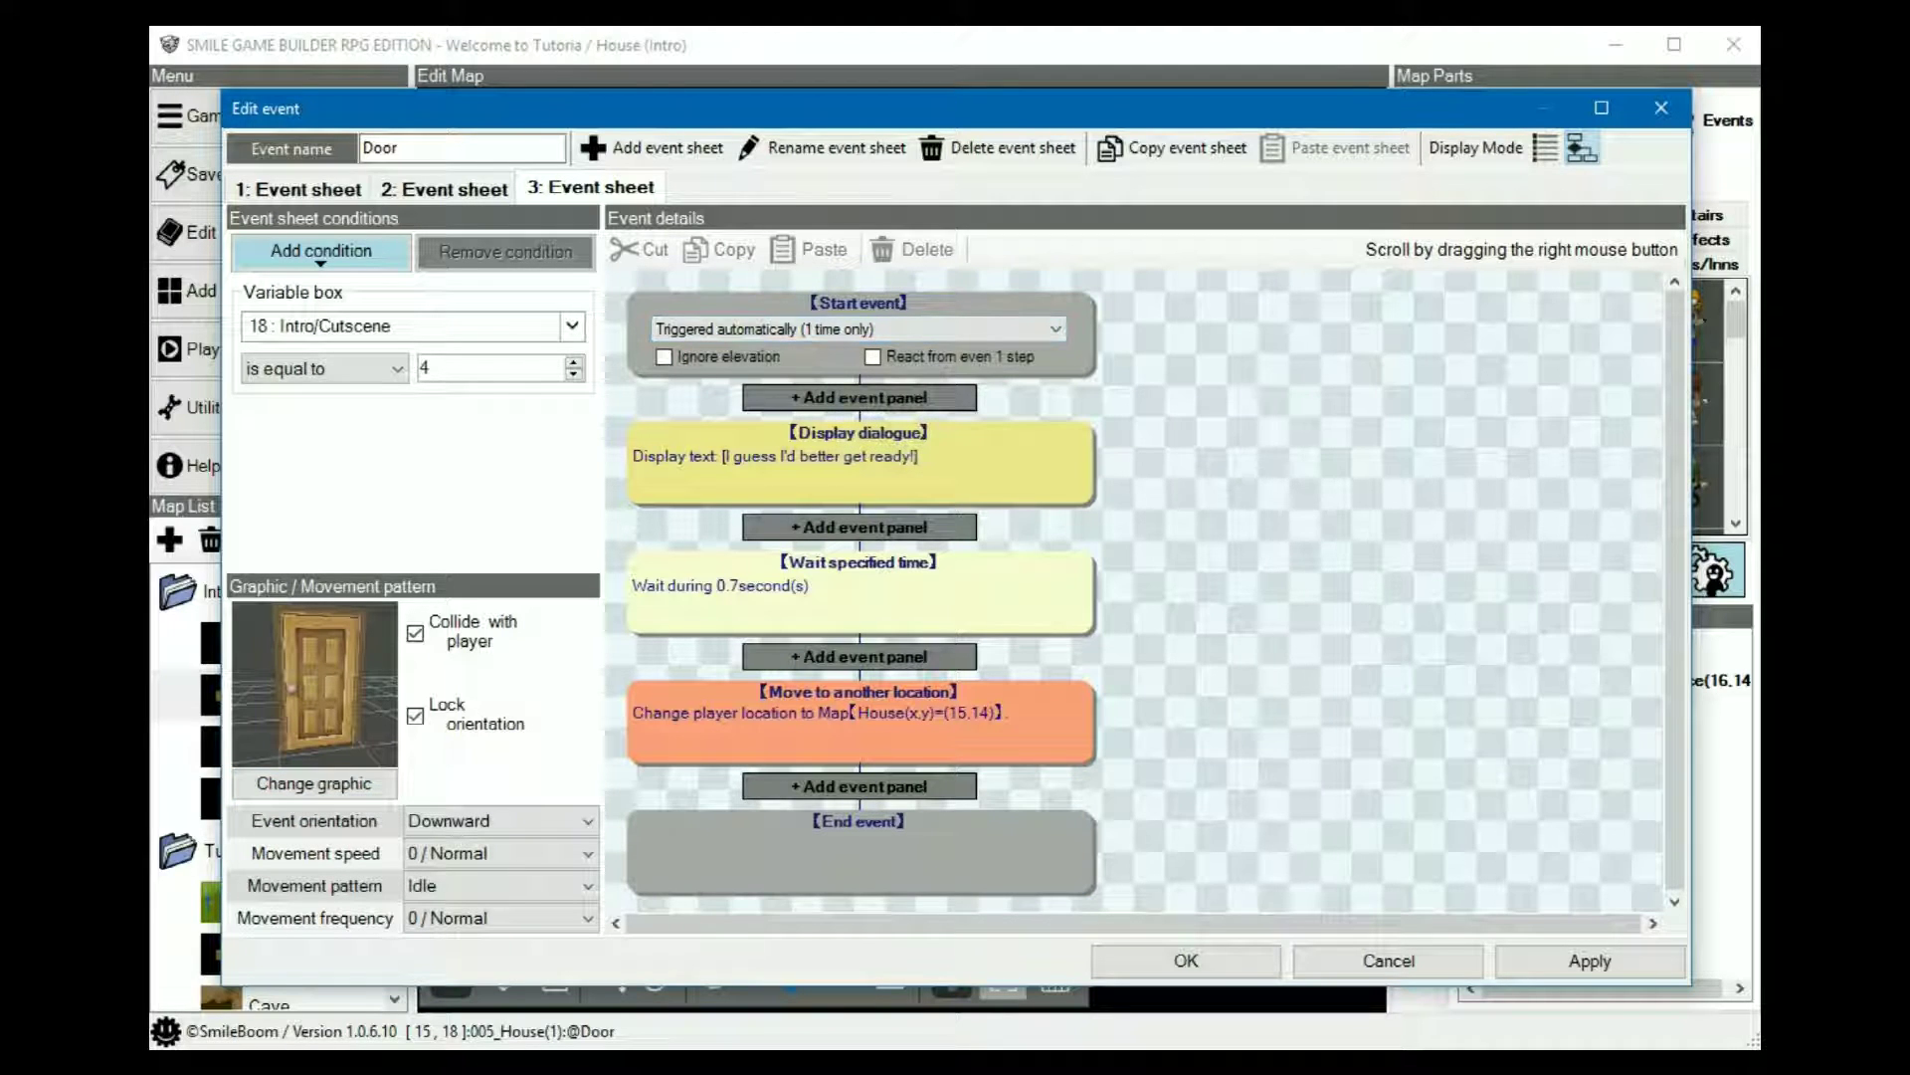
- Examine the dialogue, wait and Move to another location panels on the Door event's third sheet, including the jump destination
{"action": "left_click", "coordinate": [860, 468]}
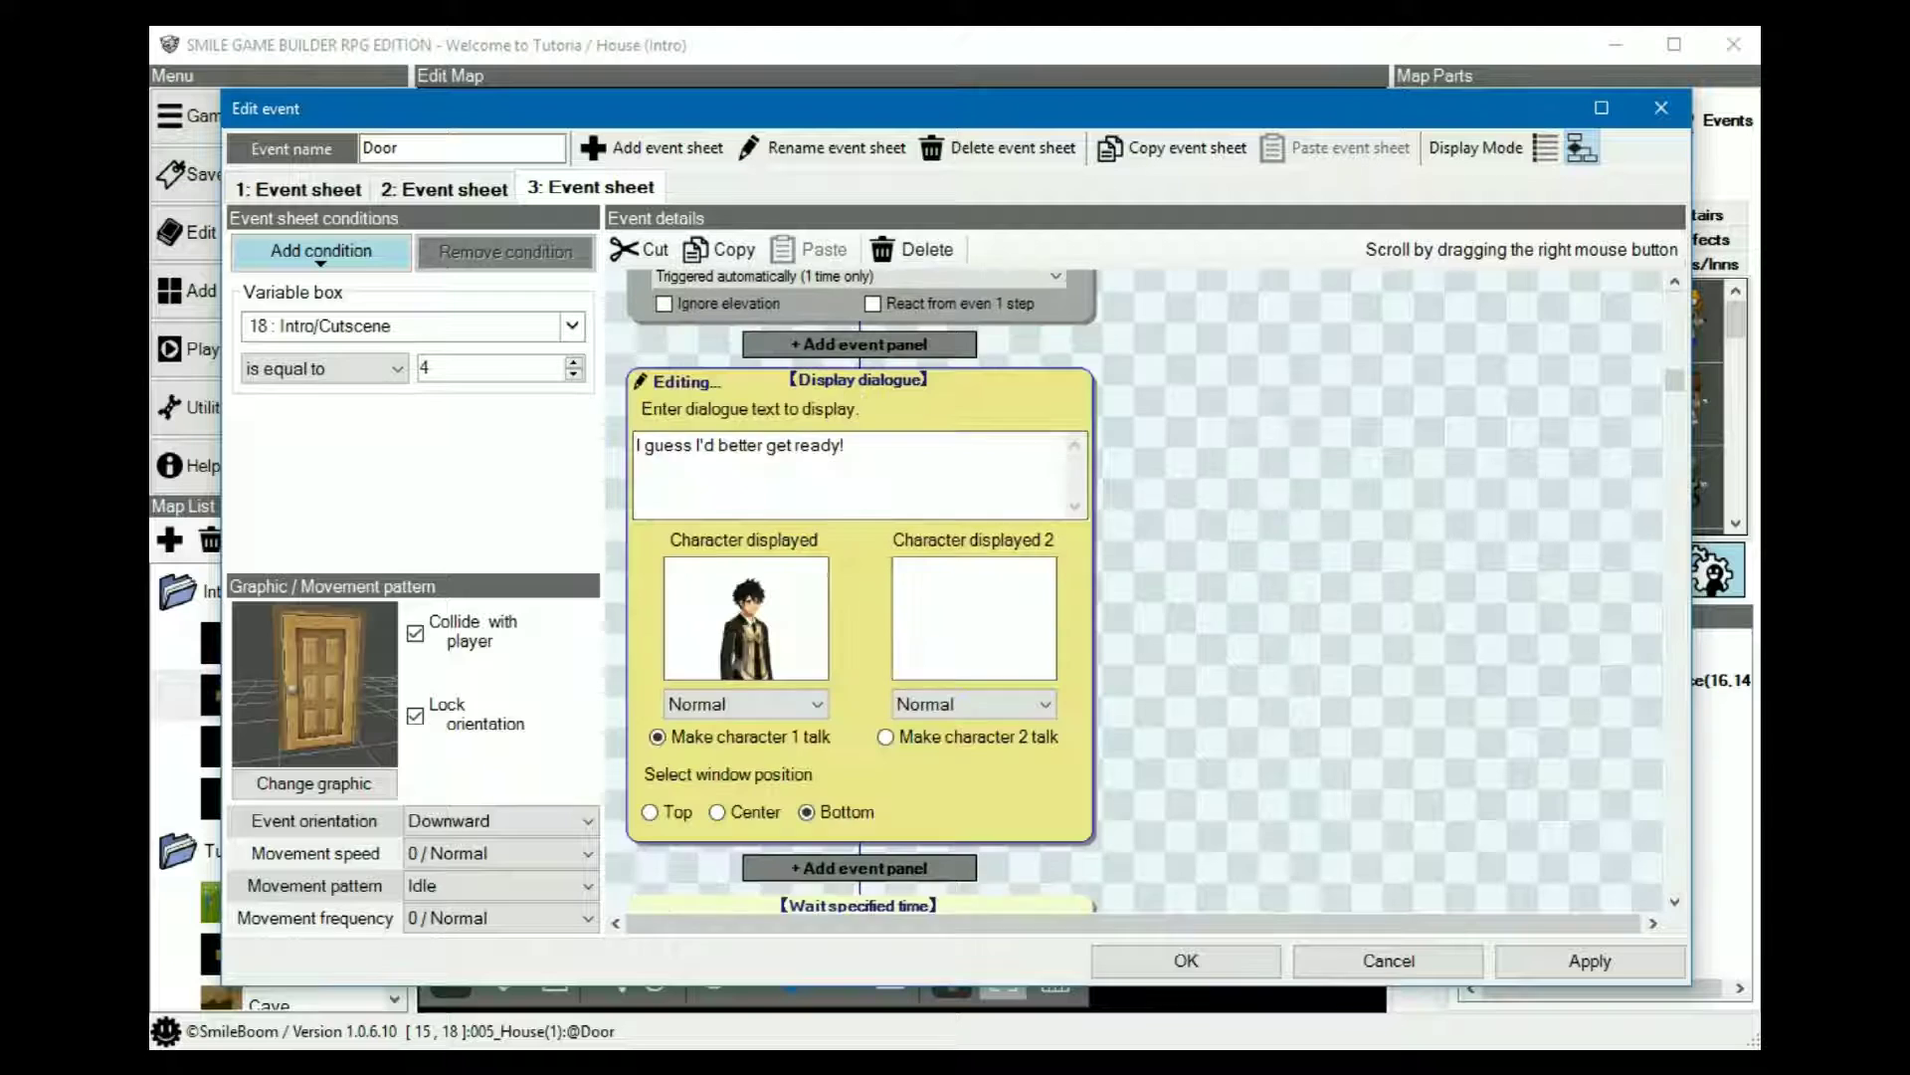
{"action": "left_click", "coordinate": [1244, 497]}
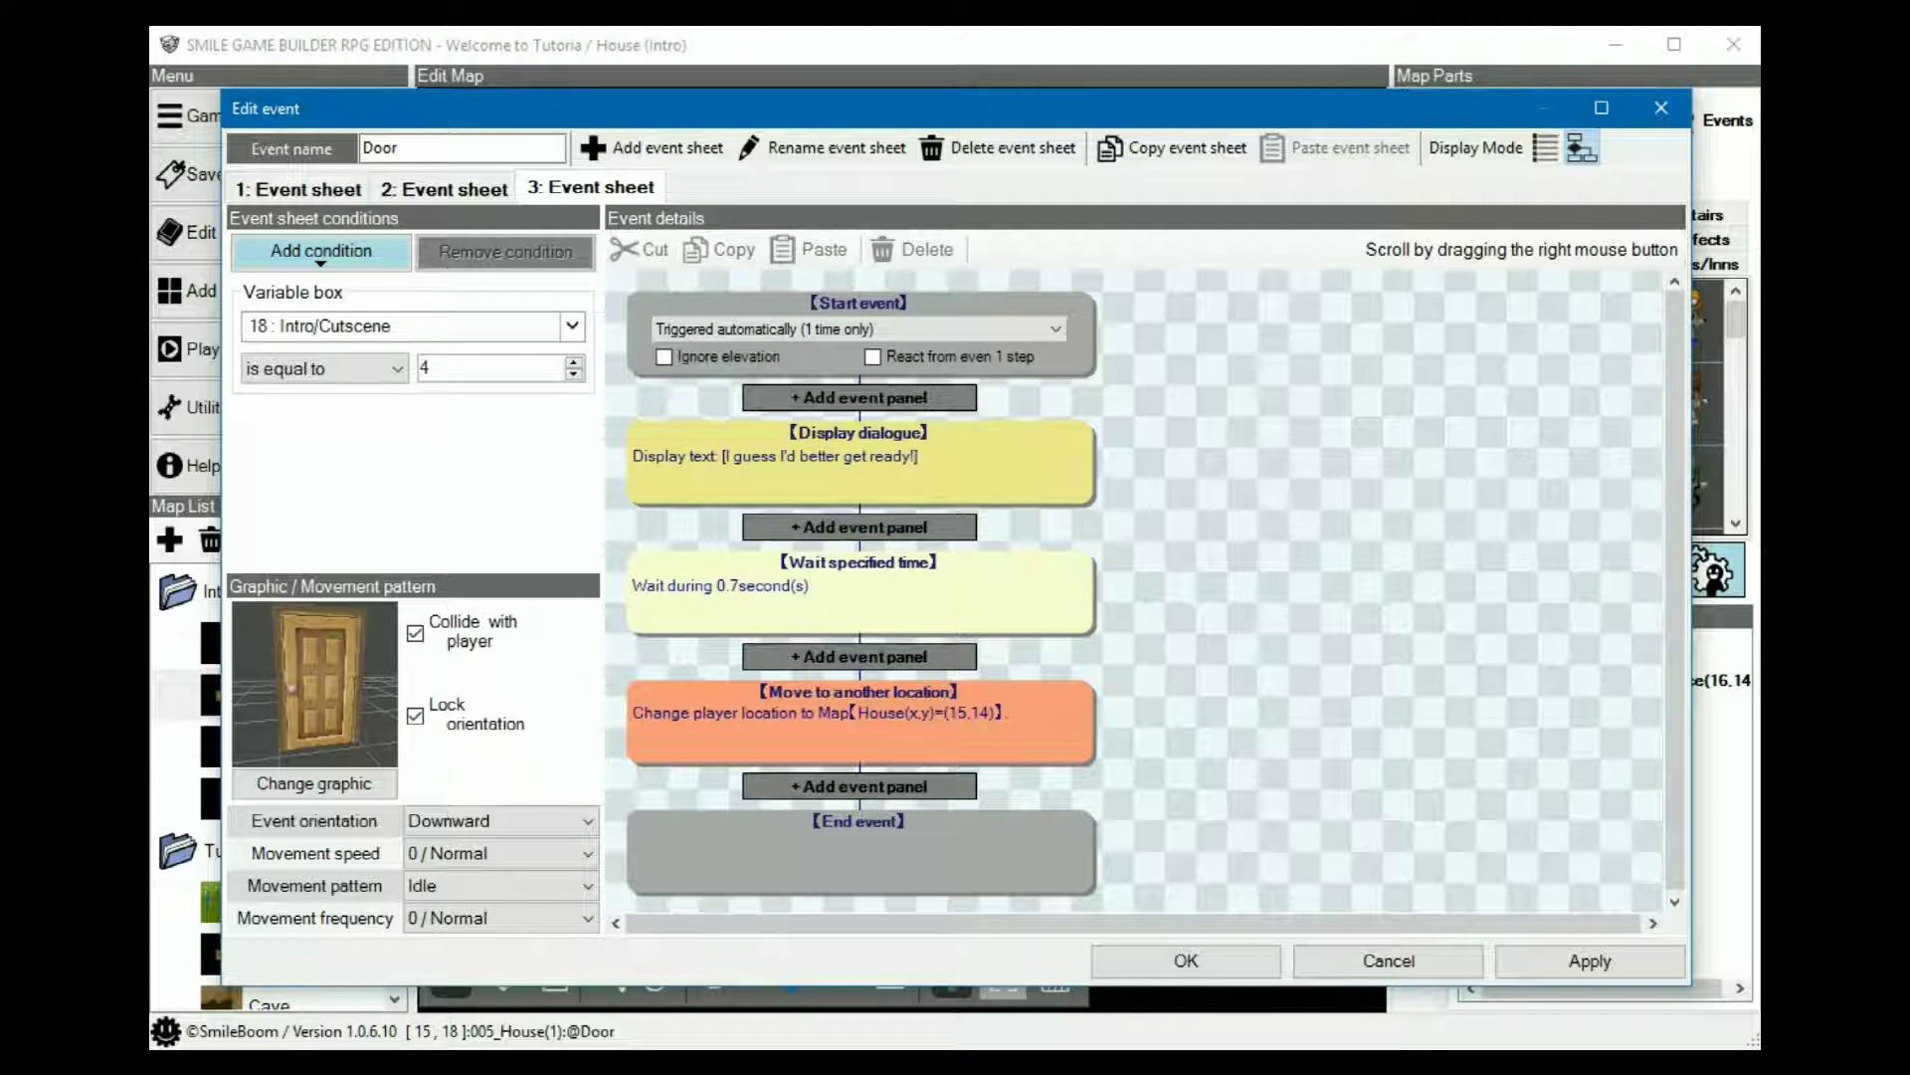
{"action": "left_click", "coordinate": [859, 595]}
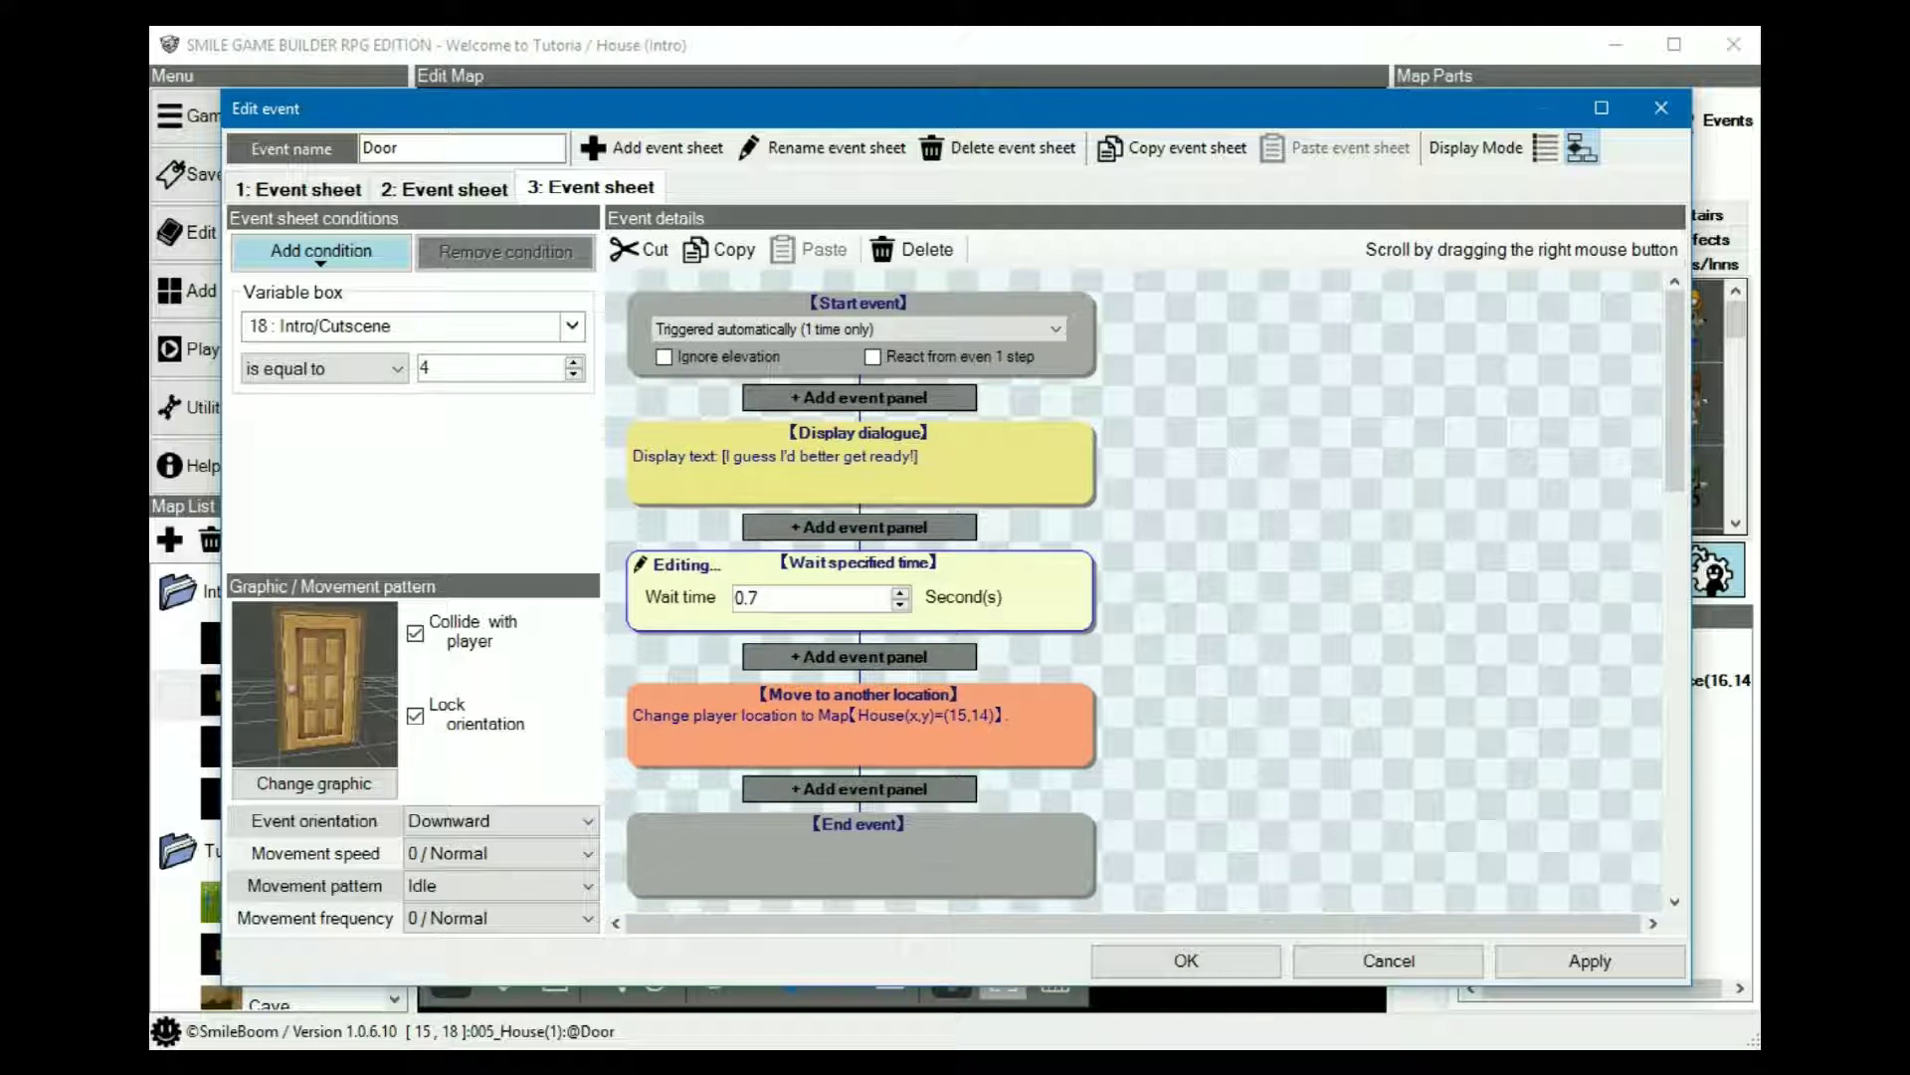
{"action": "left_click", "coordinate": [860, 727]}
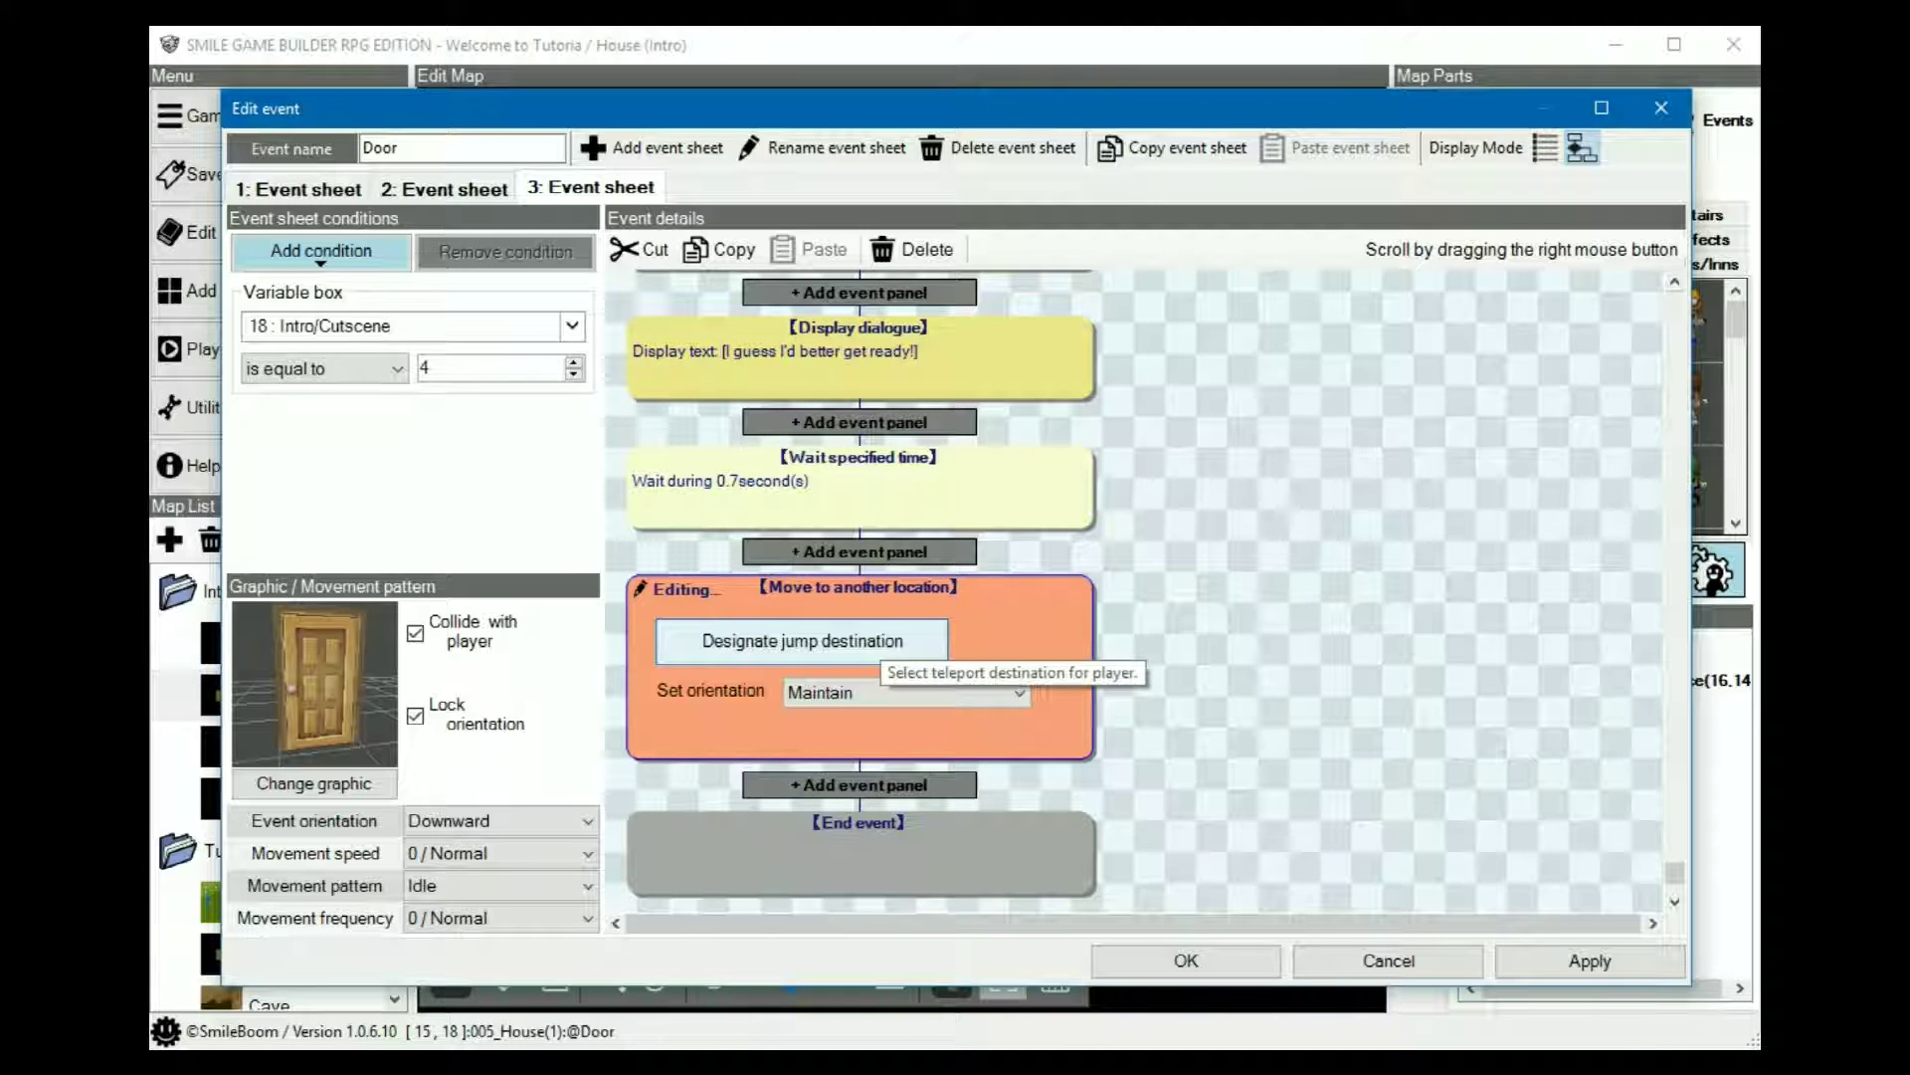
{"action": "left_click", "coordinate": [870, 647]}
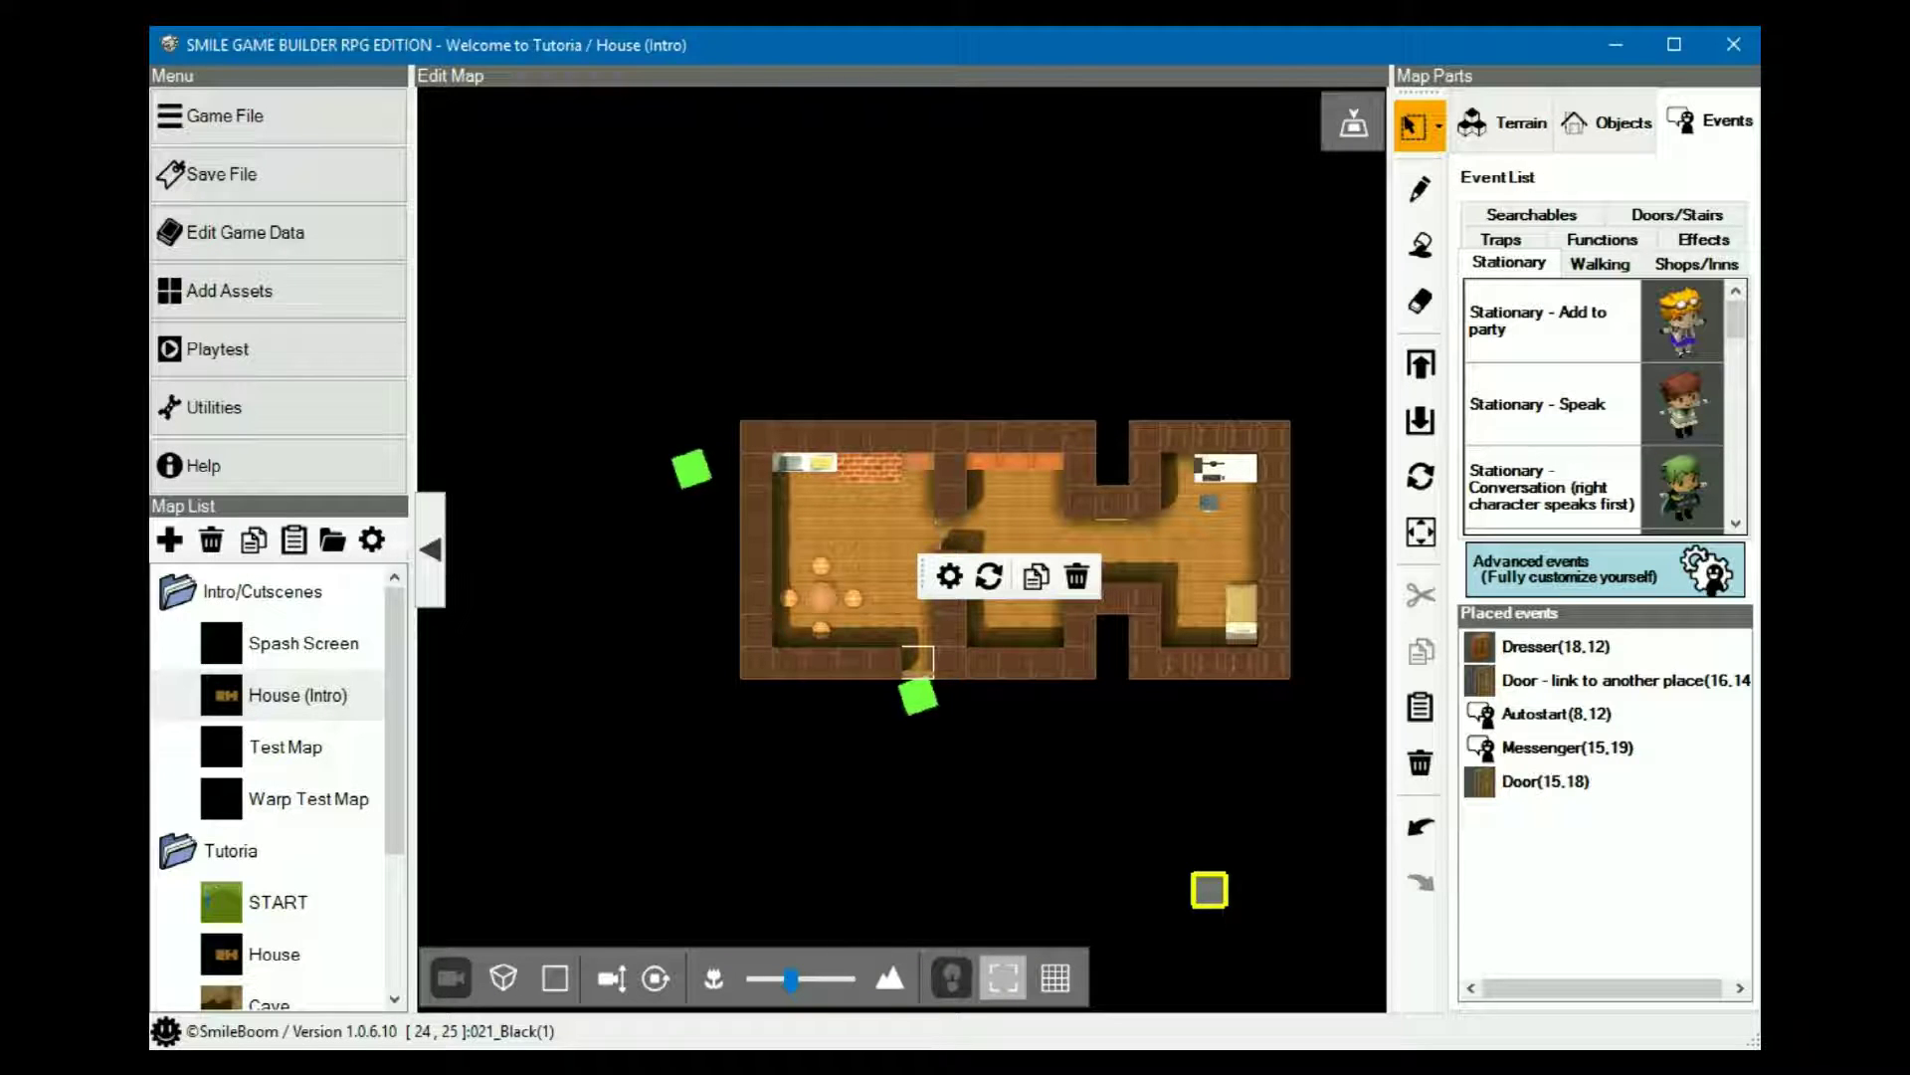
- Open the Messenger event outside the door and examine the second sheet's variable condition, dialogue and Variable box panels
{"action": "double_click", "coordinate": [917, 694]}
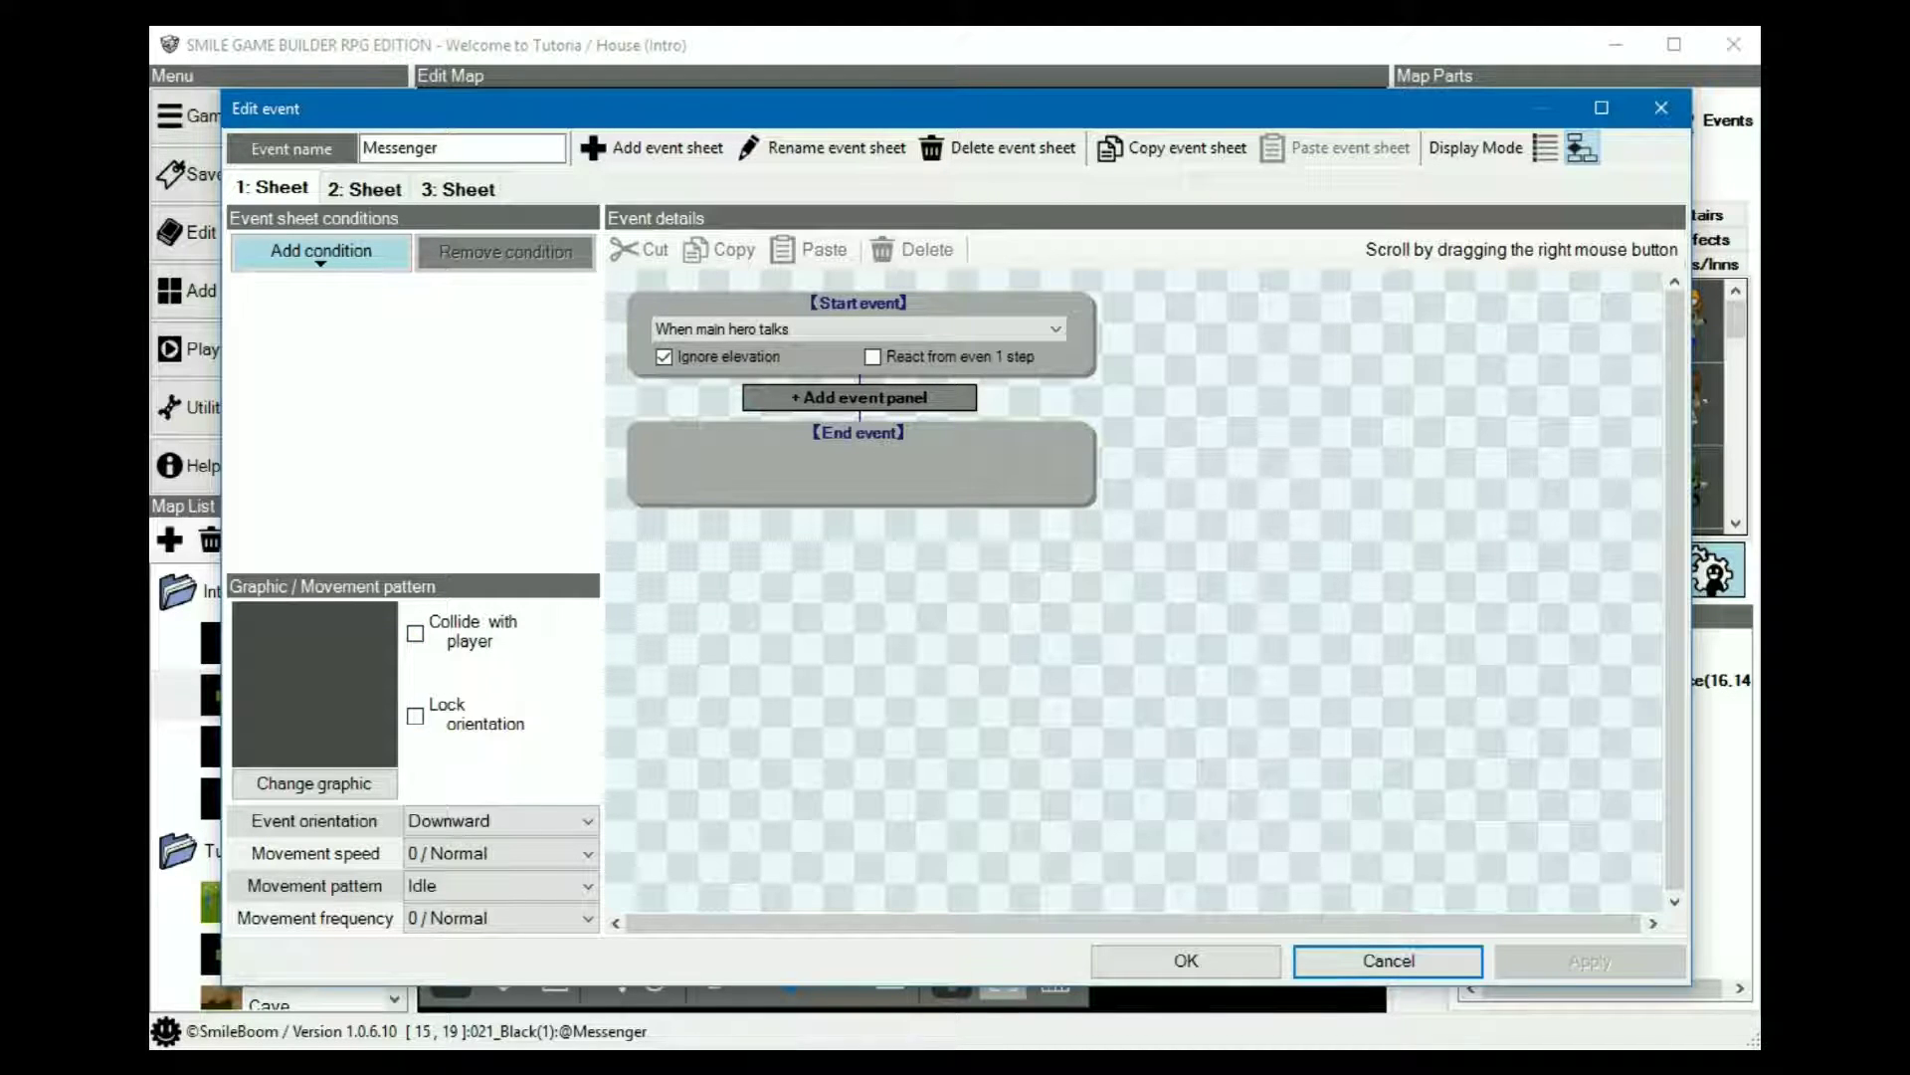
{"action": "left_click", "coordinate": [365, 188]}
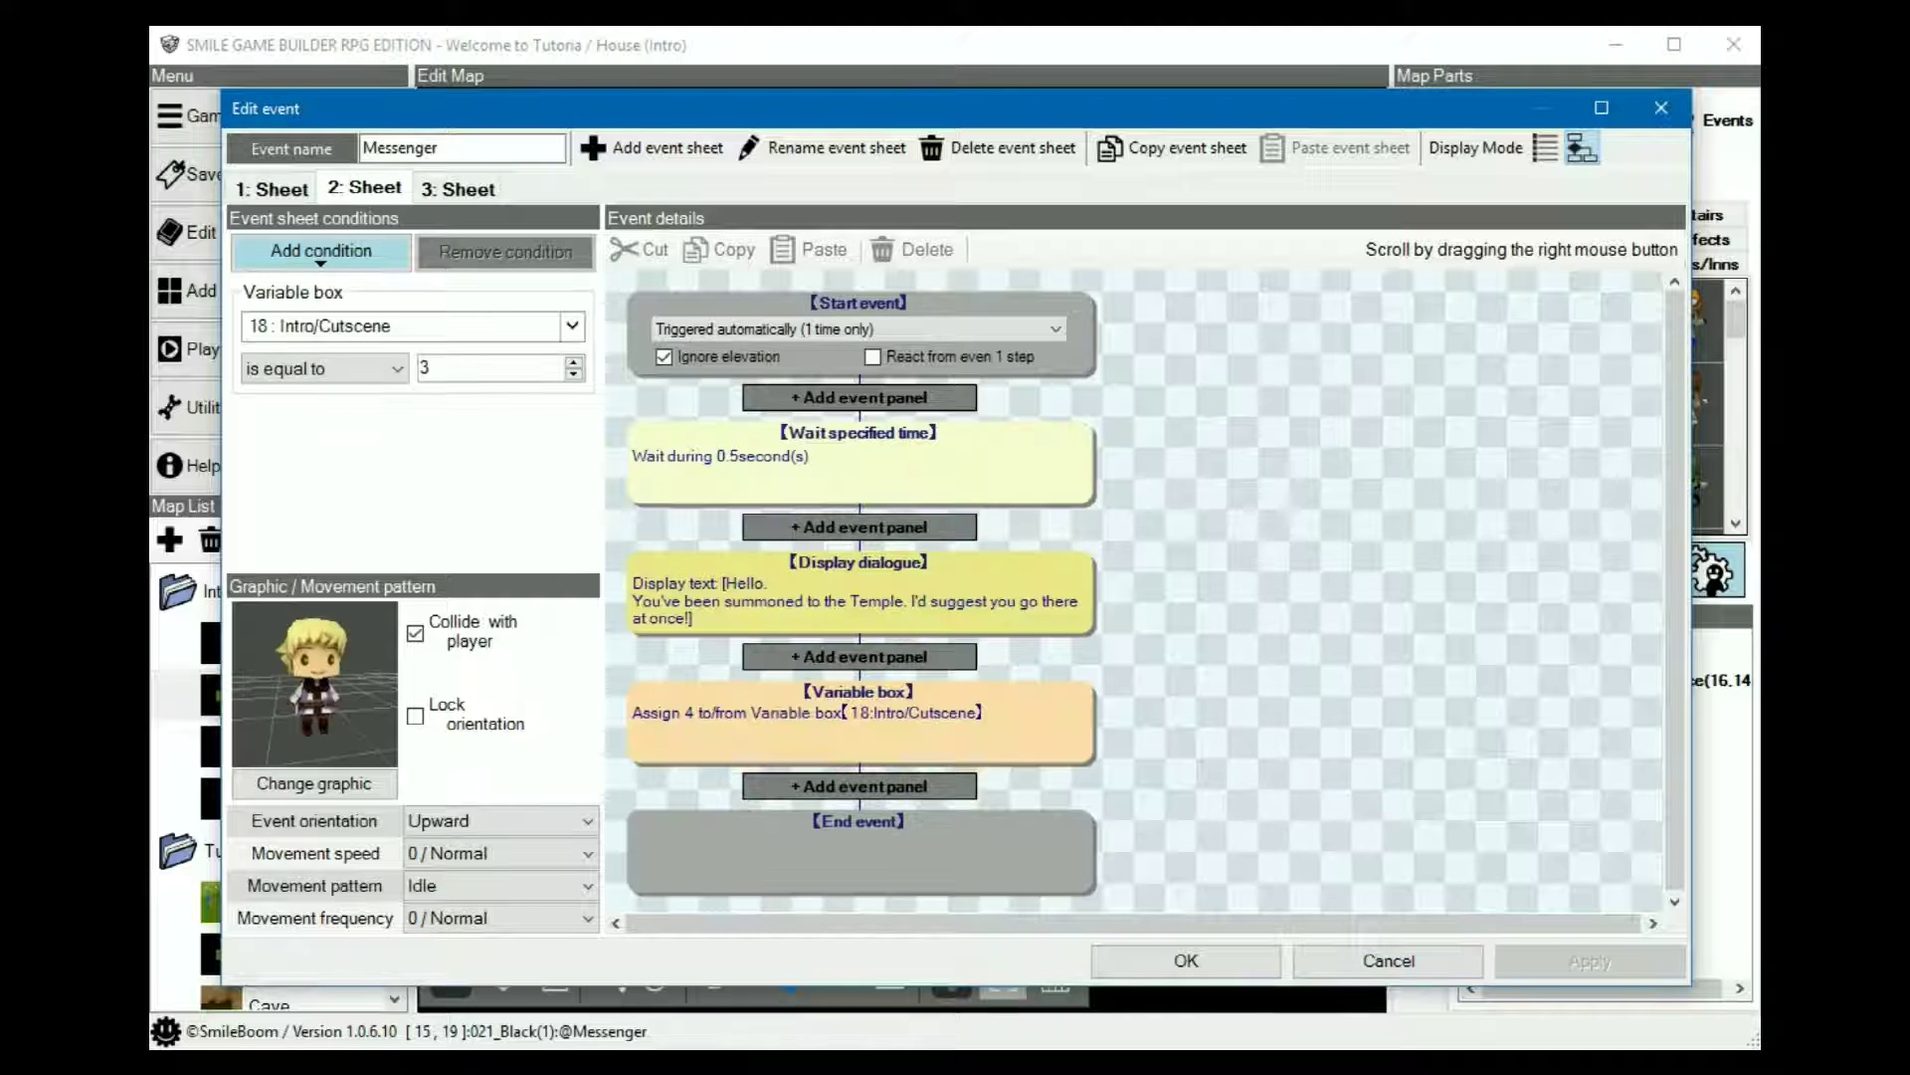
{"action": "left_click", "coordinate": [437, 296]}
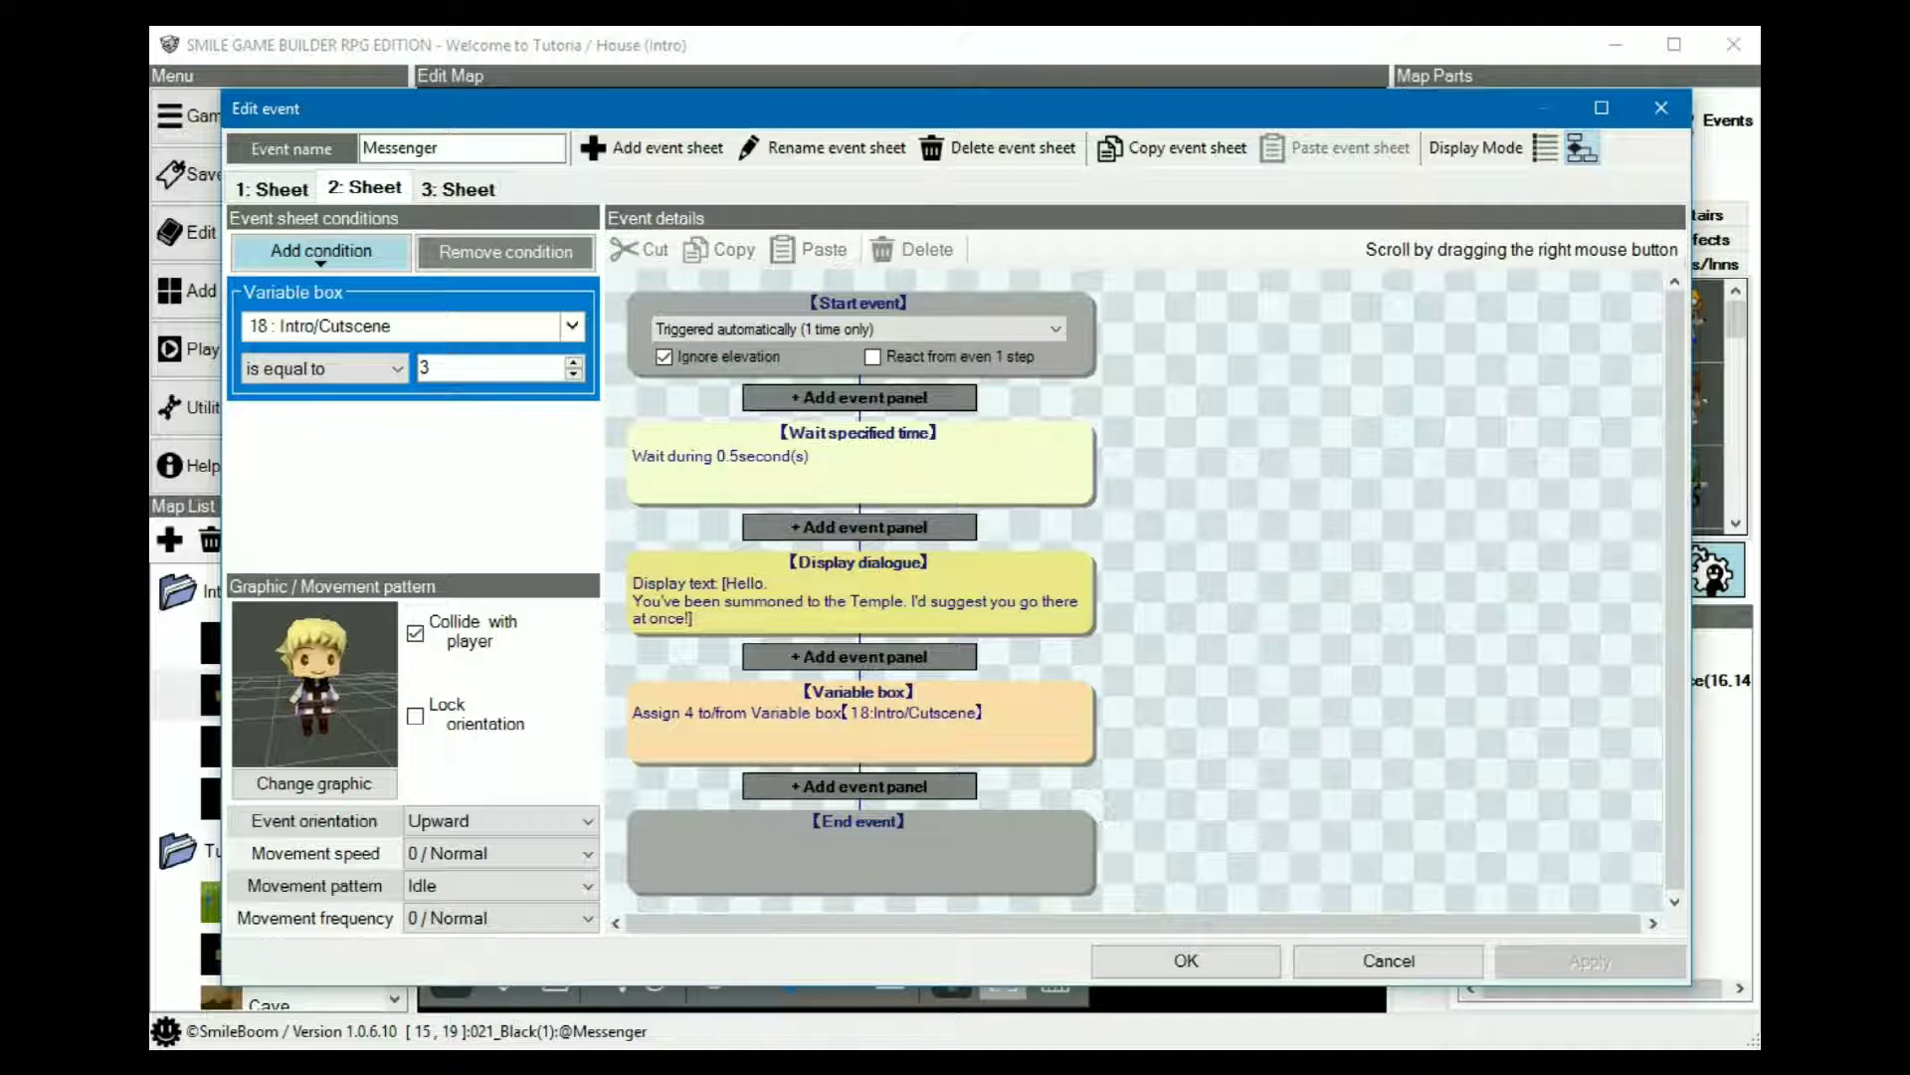
{"action": "left_click", "coordinate": [861, 602]}
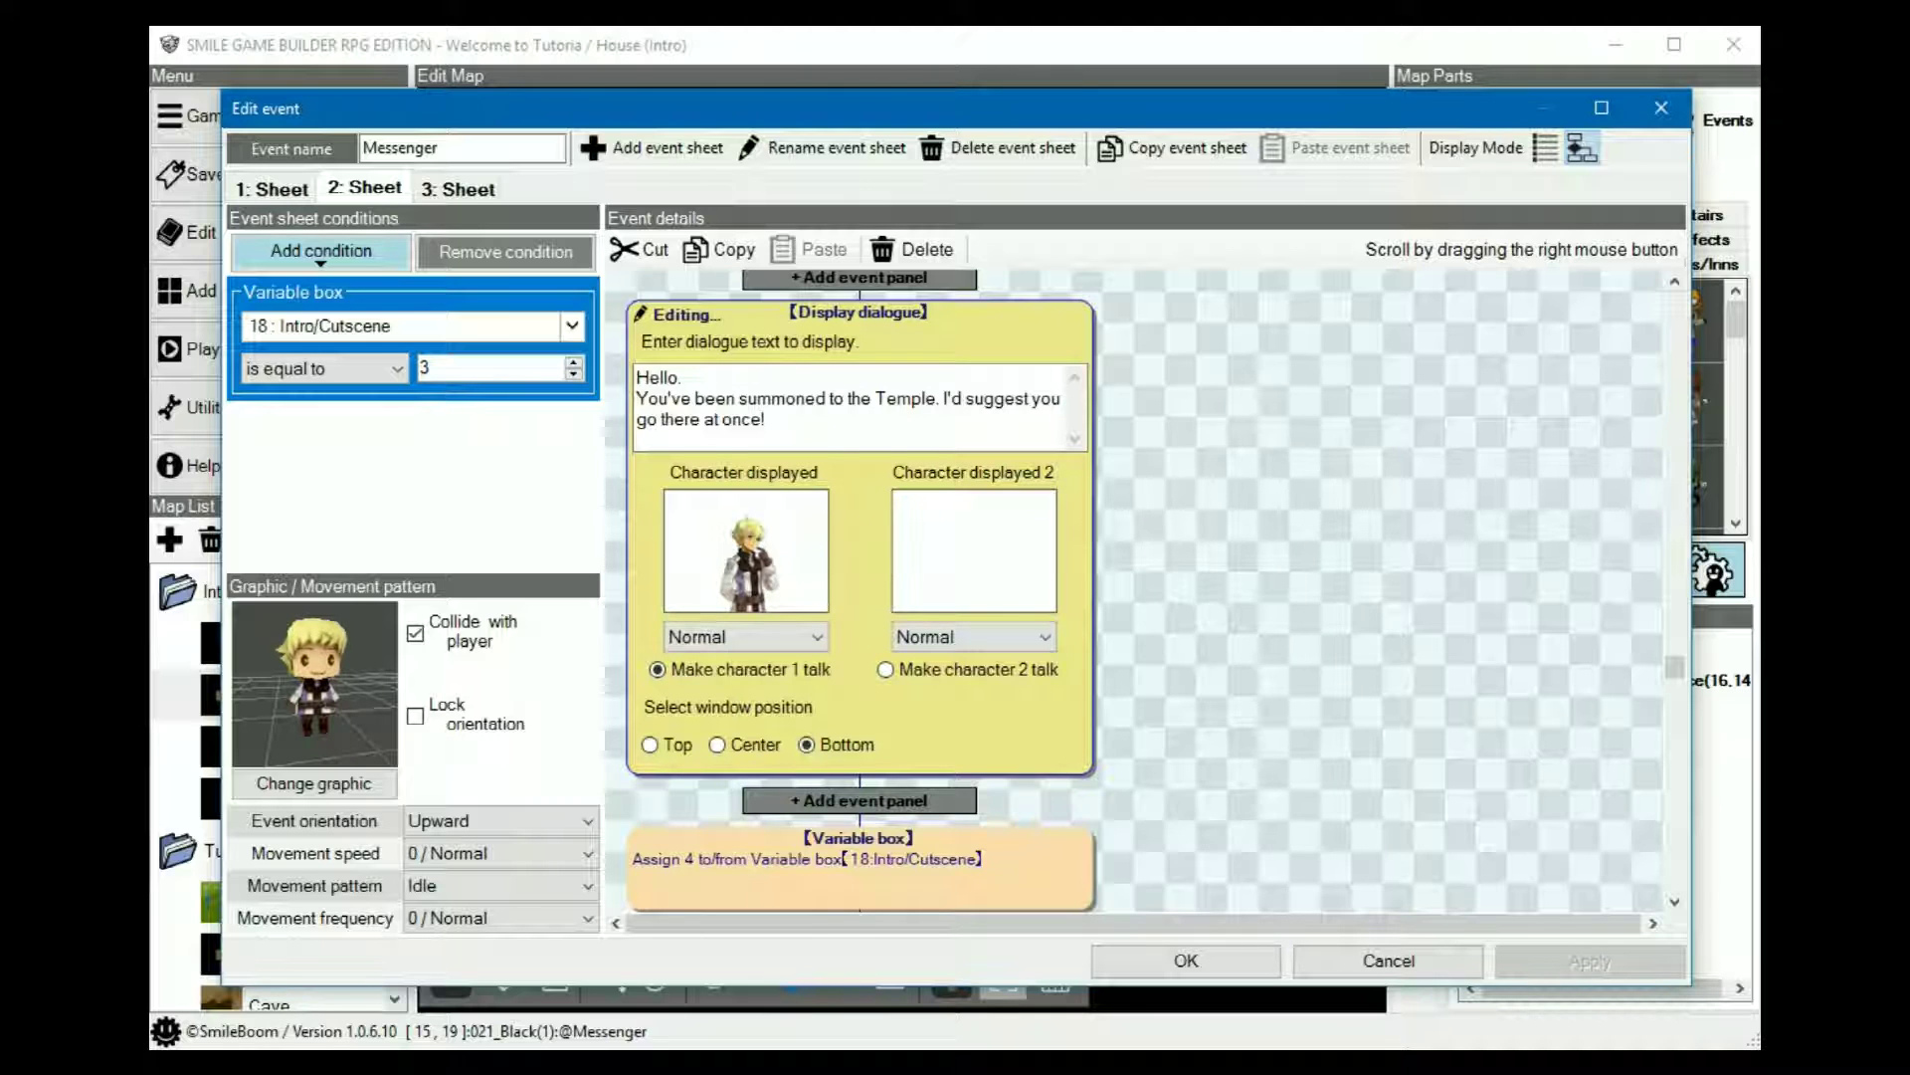
{"action": "left_click", "coordinate": [860, 872]}
{"action": "double_click", "coordinate": [859, 724]}
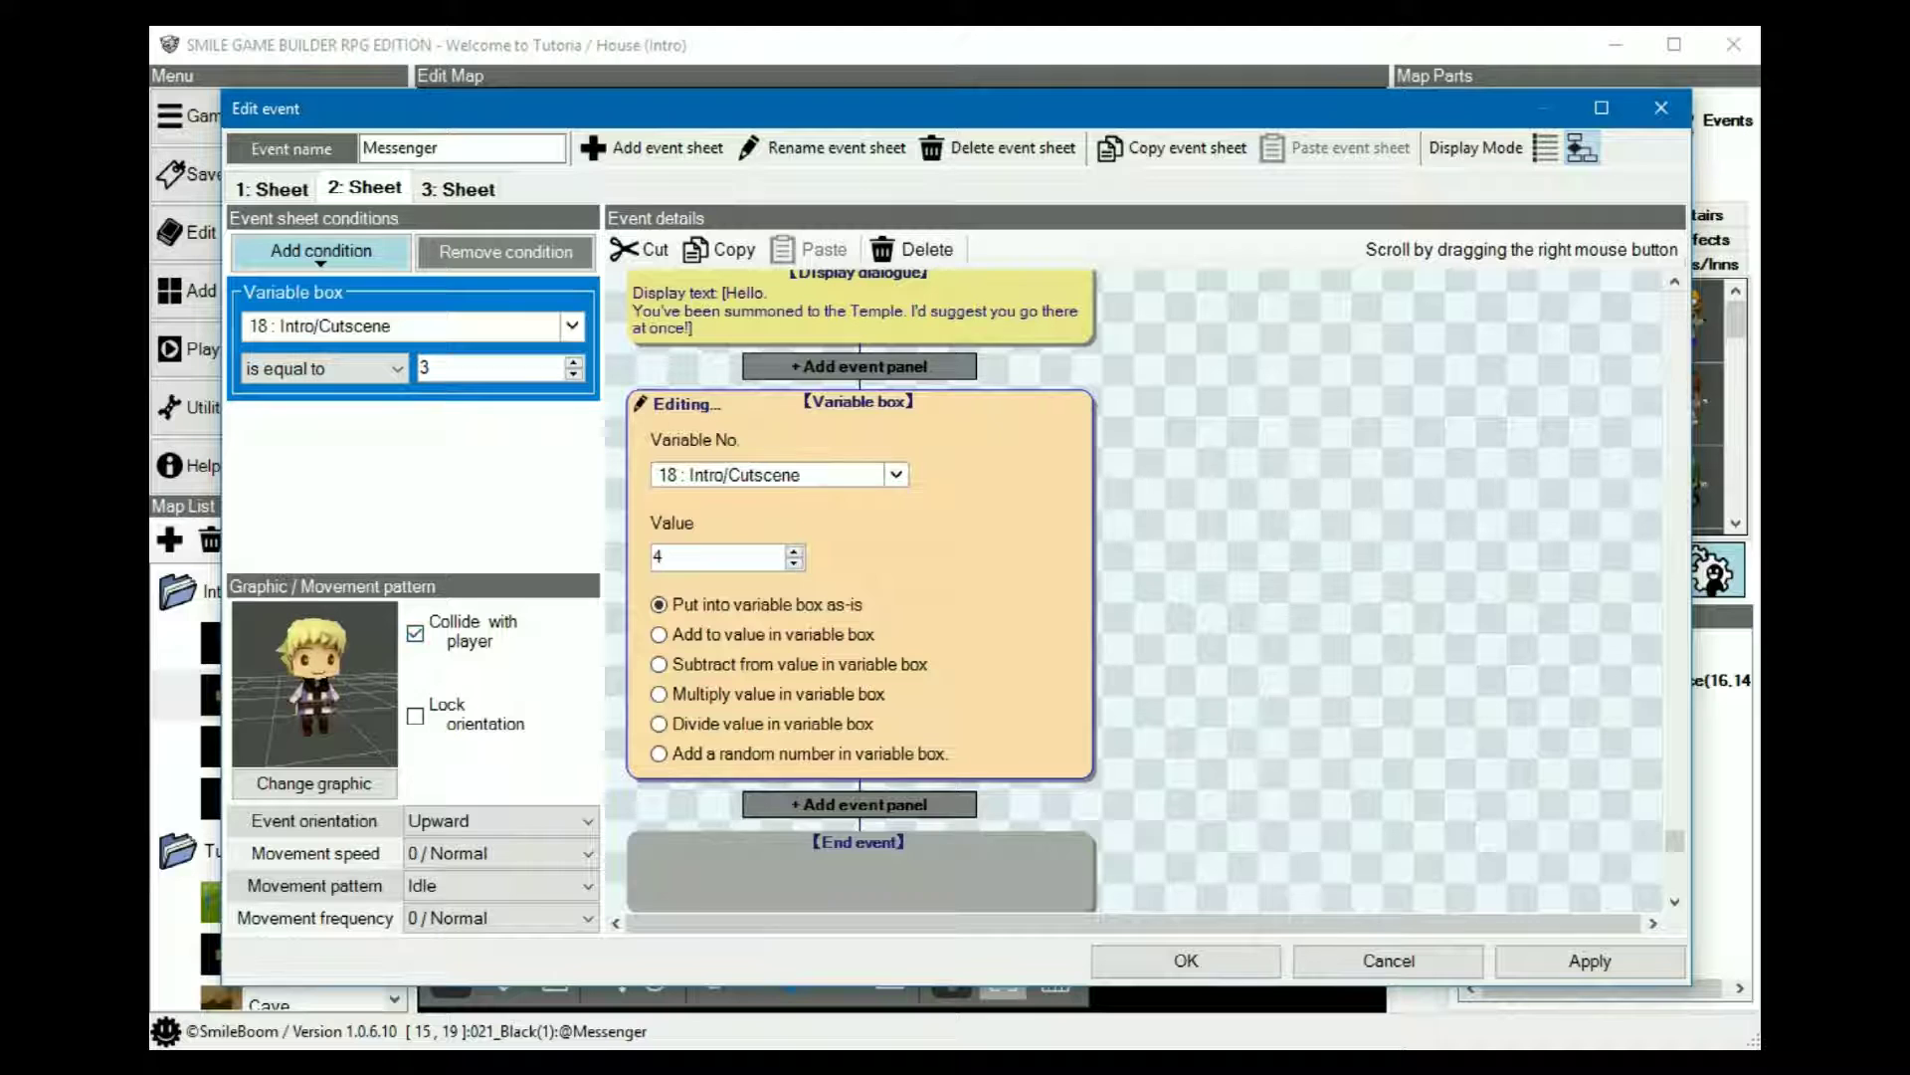
- Examine the condition and Variable box panel on the Messenger event's third sheet
{"action": "left_click", "coordinate": [458, 189]}
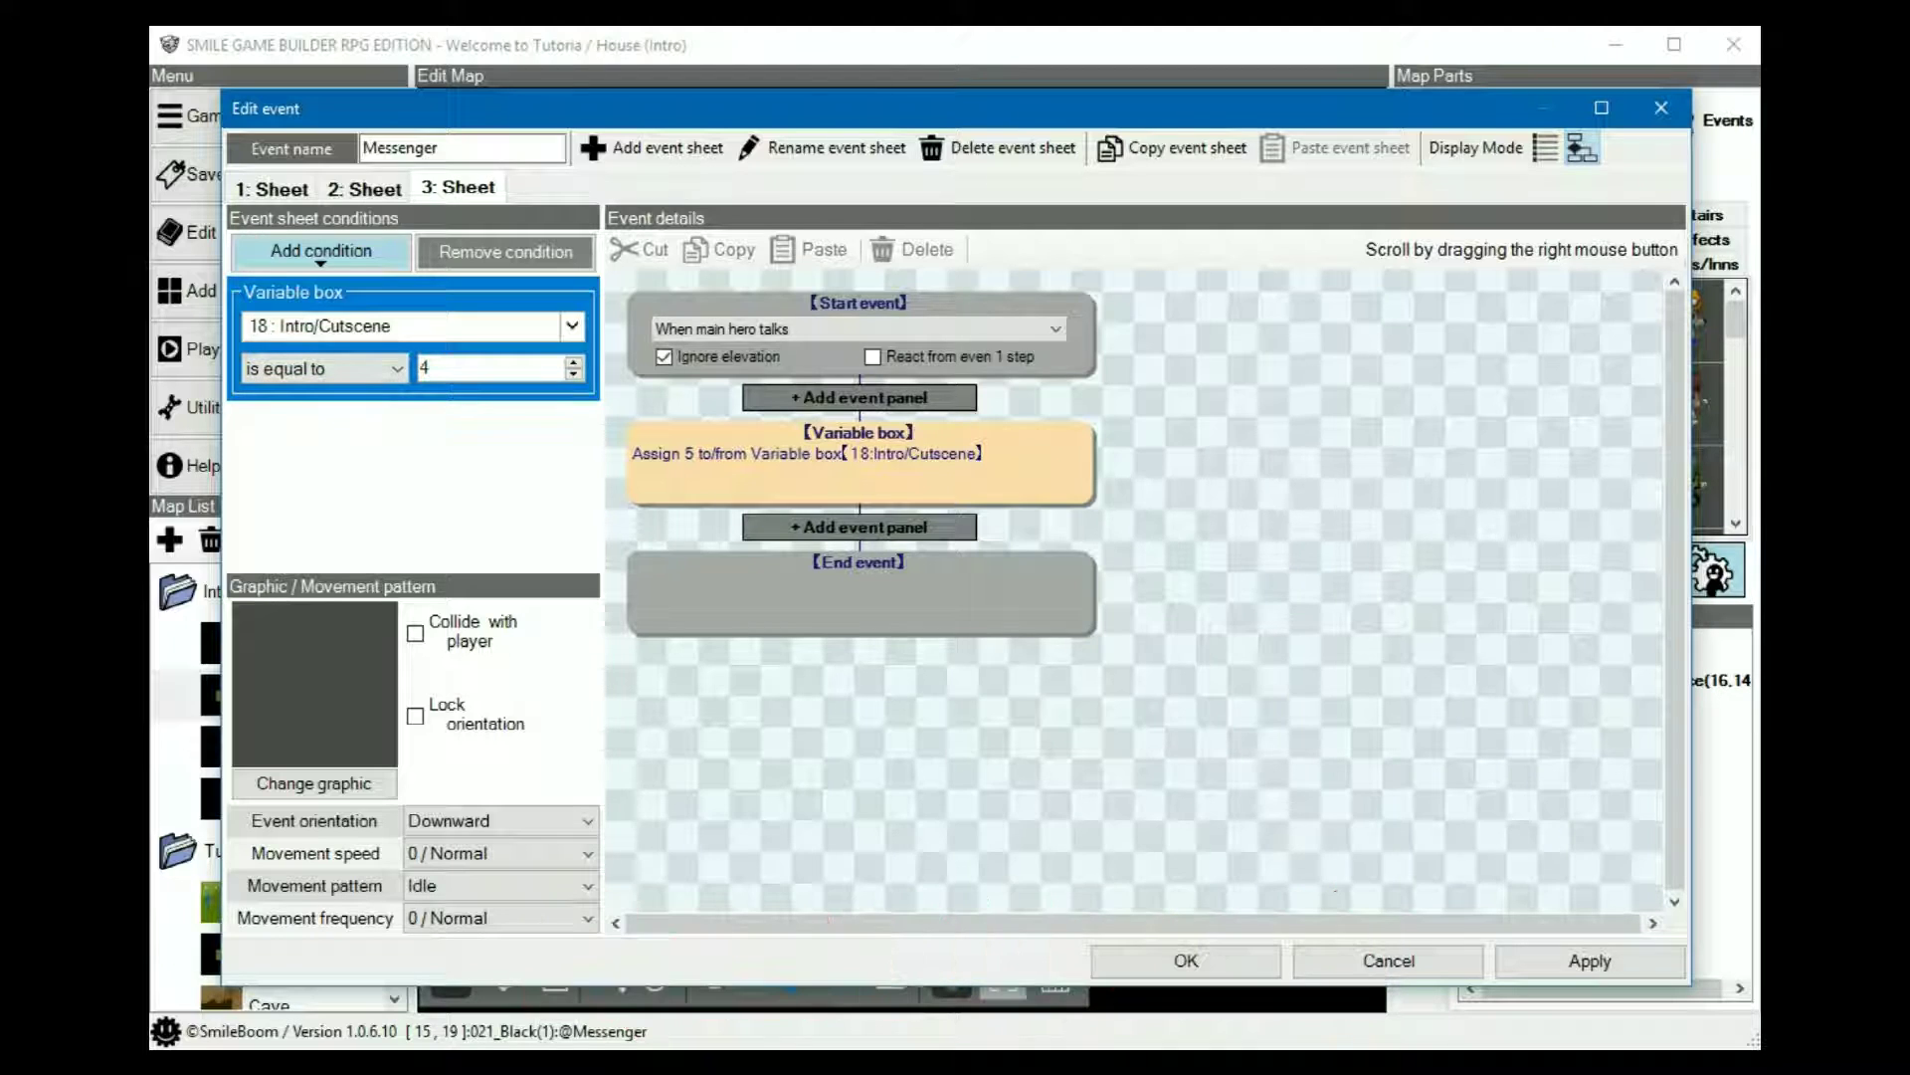
{"action": "left_click", "coordinate": [859, 463]}
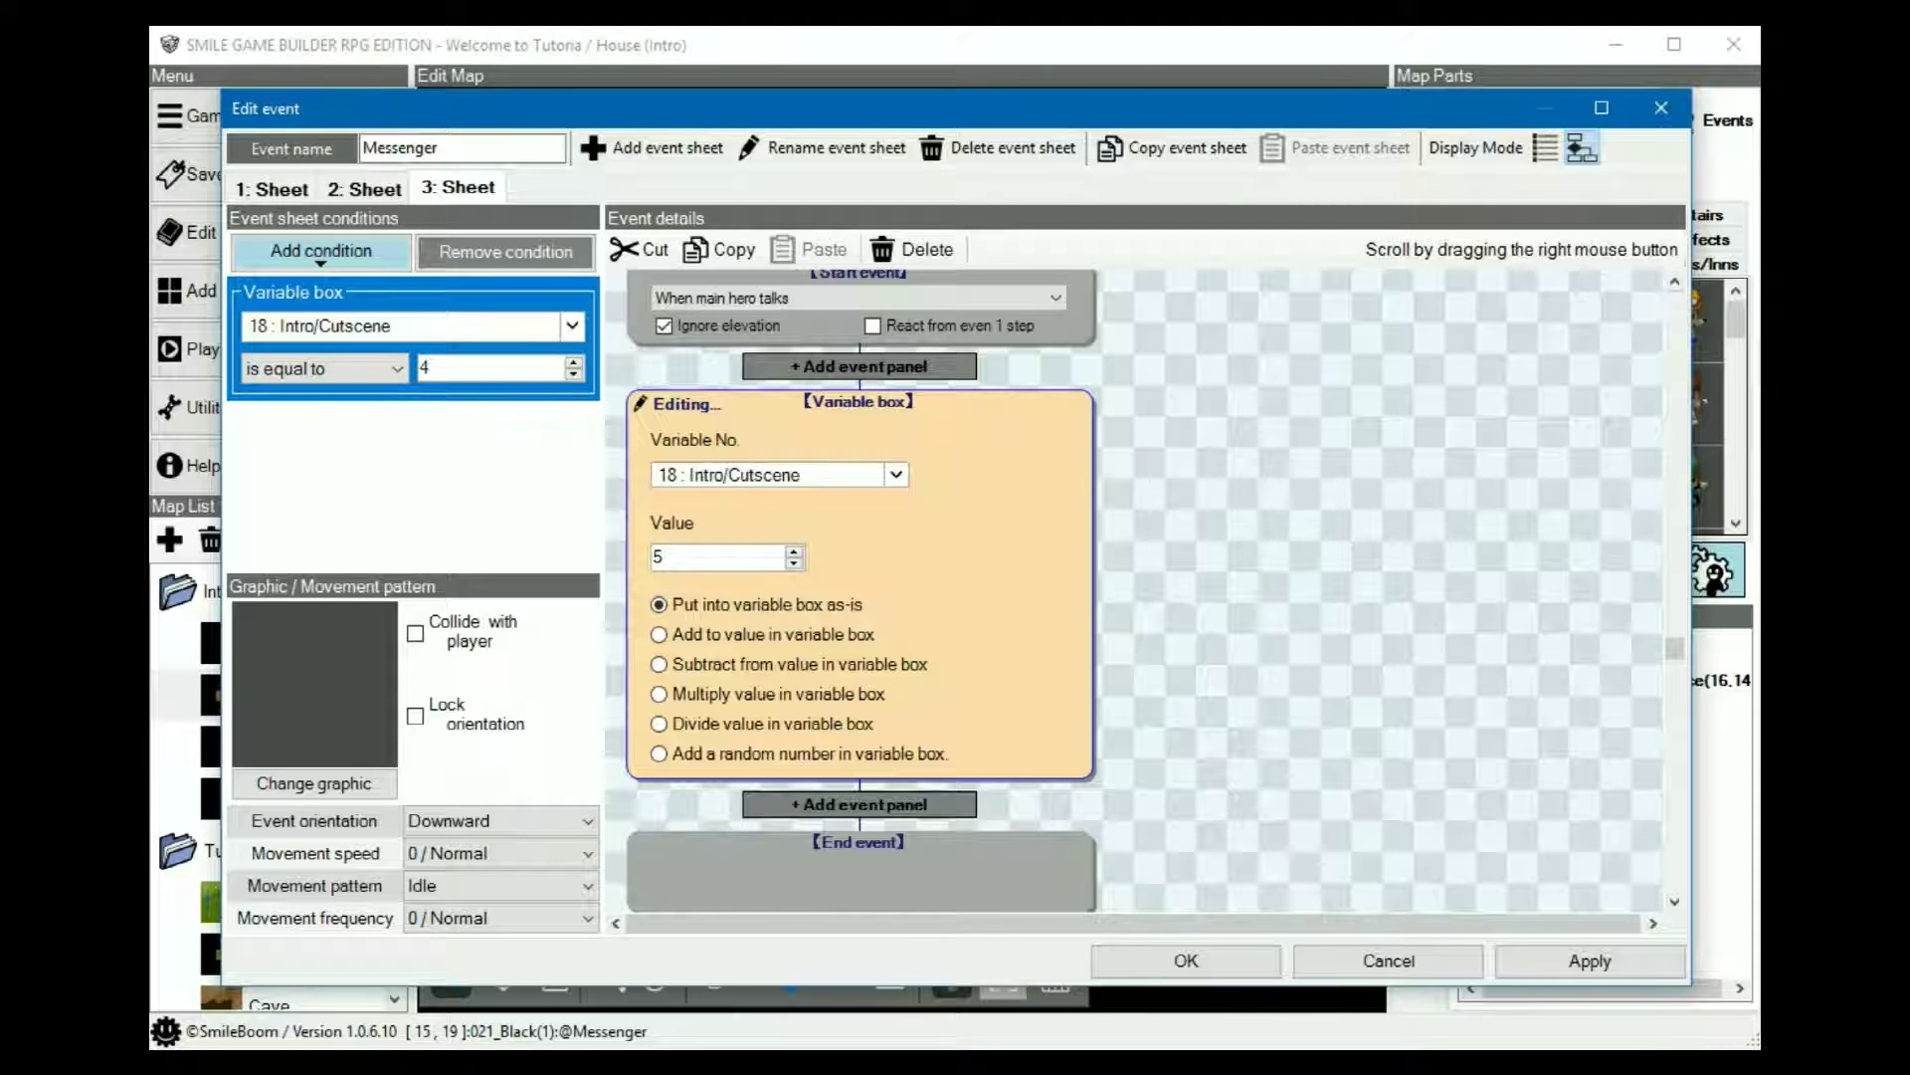
- Close the Messenger event, then reopen it to recheck the third sheet's variable condition and Variable box panel
{"action": "left_click", "coordinate": [1208, 960]}
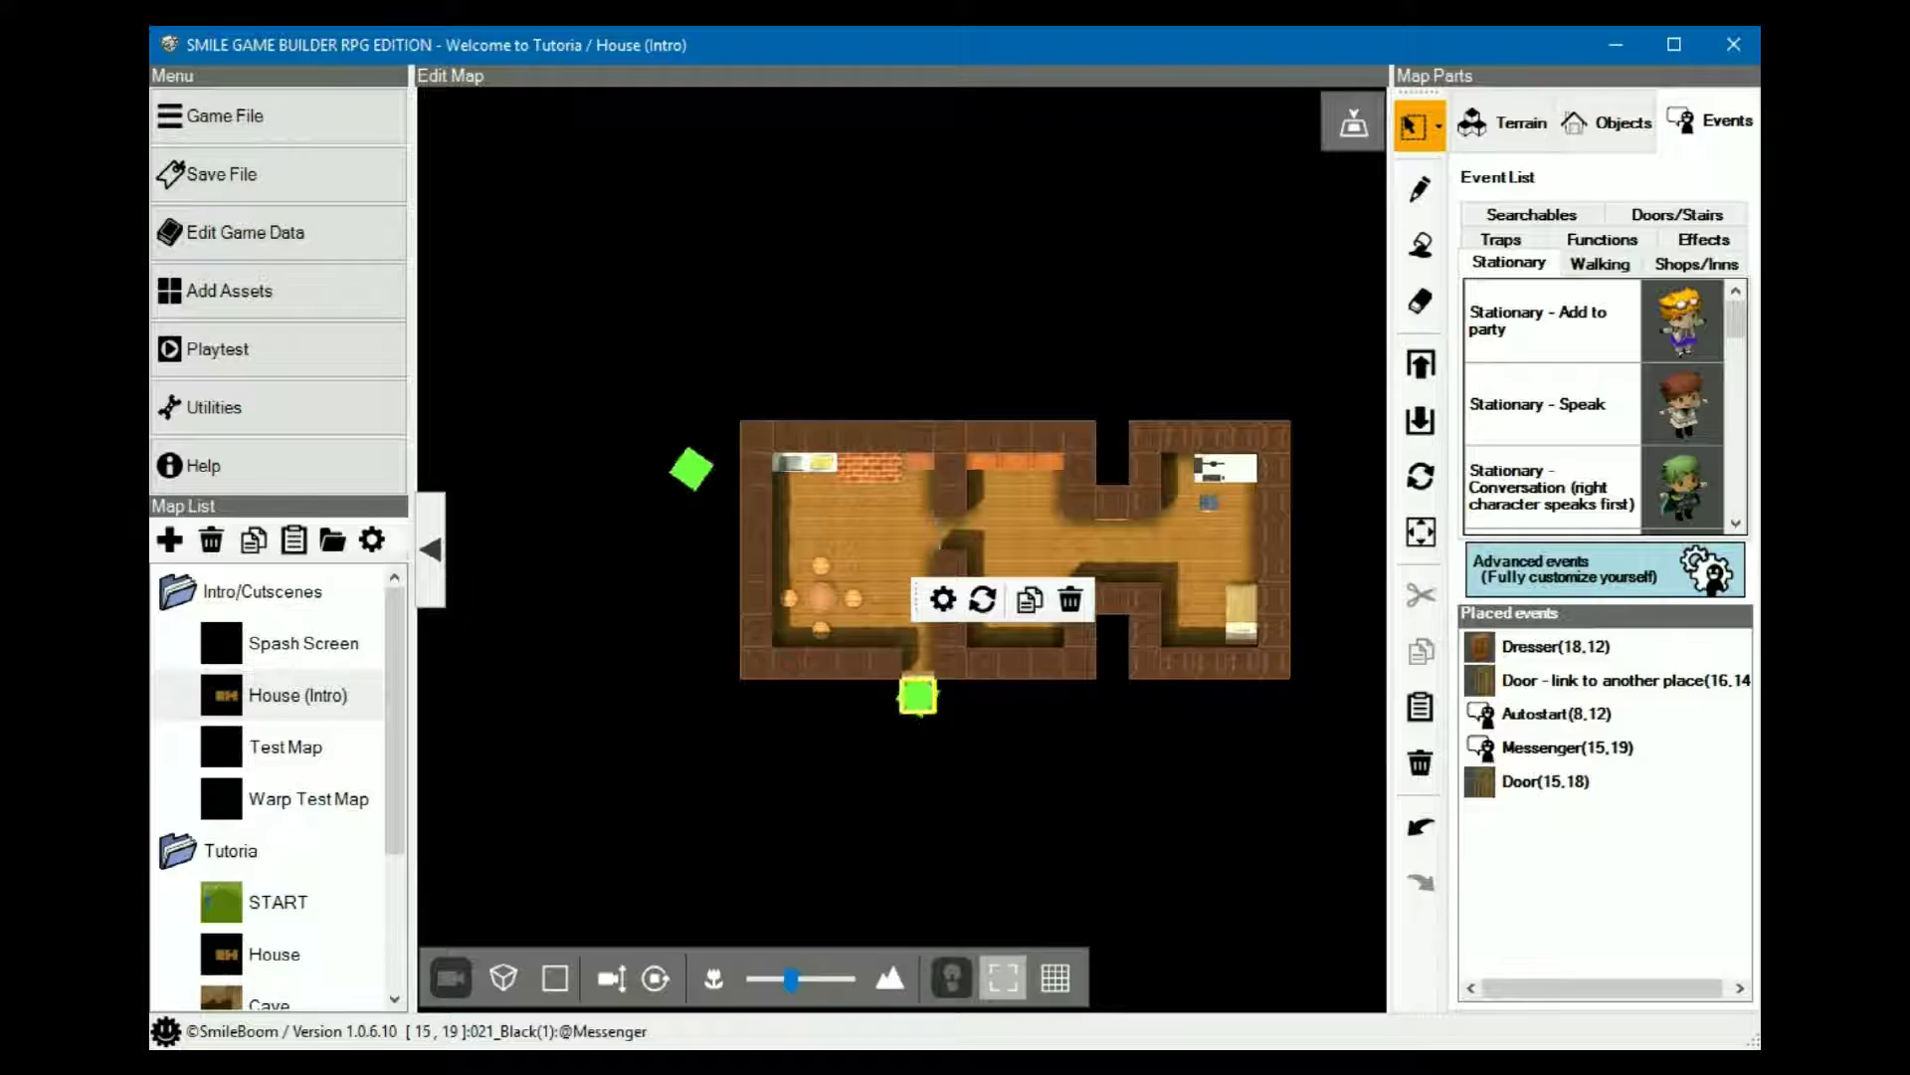
{"action": "right_click", "coordinate": [917, 694]}
{"action": "left_click", "coordinate": [1014, 705]}
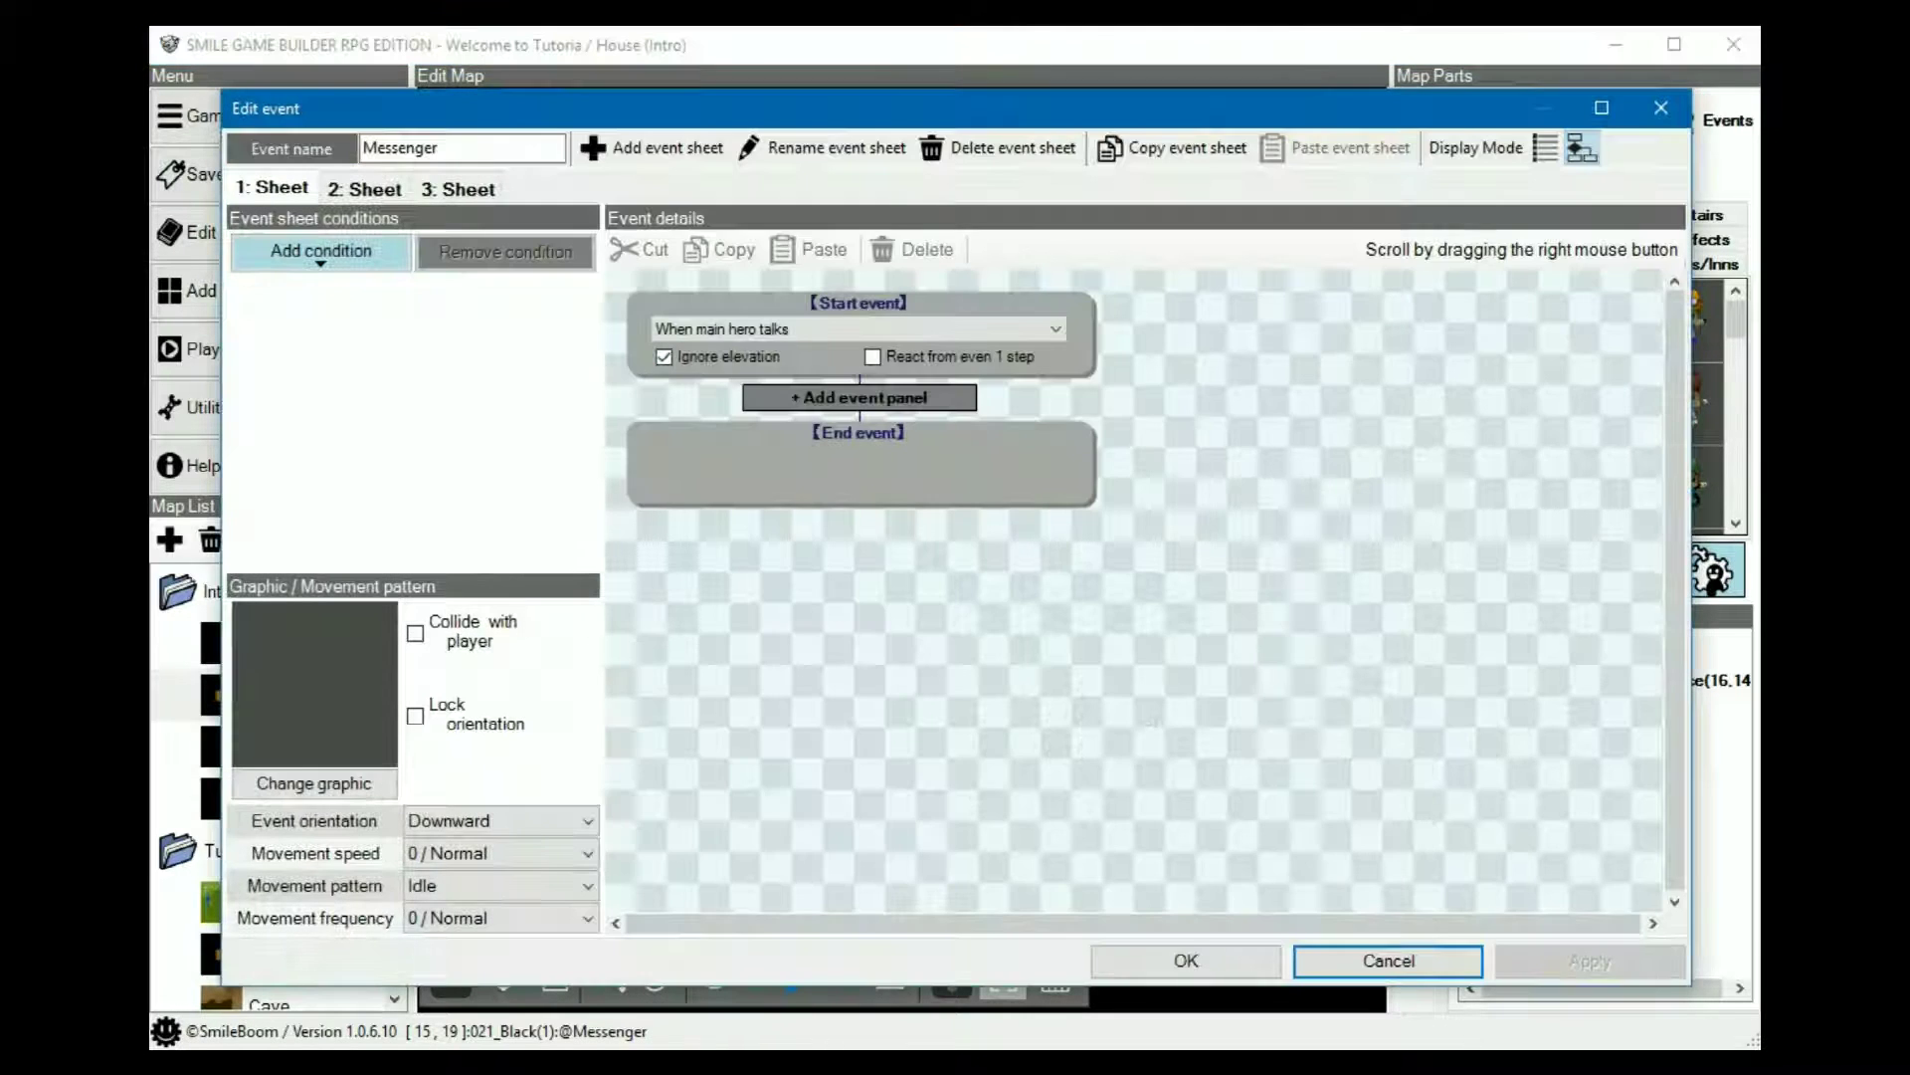
{"action": "left_click", "coordinate": [457, 189]}
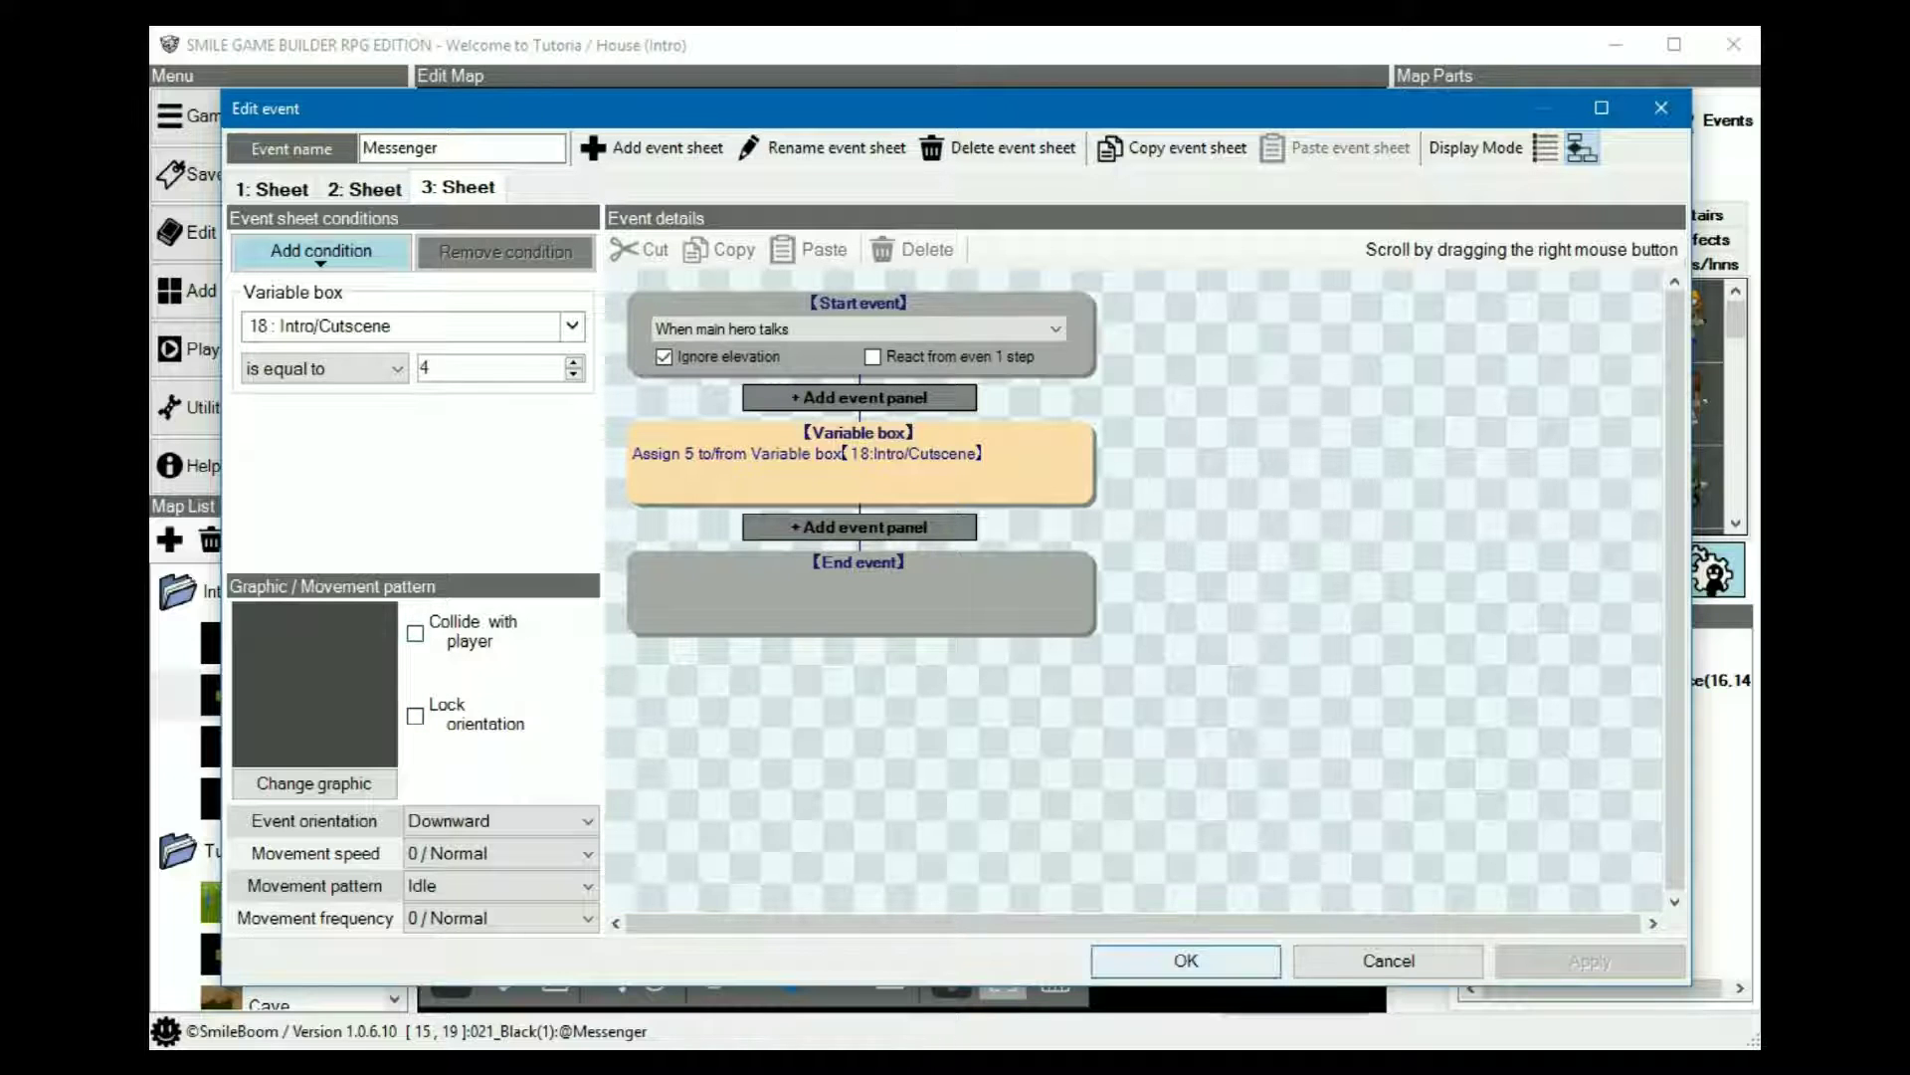
{"action": "left_click", "coordinate": [1186, 960]}
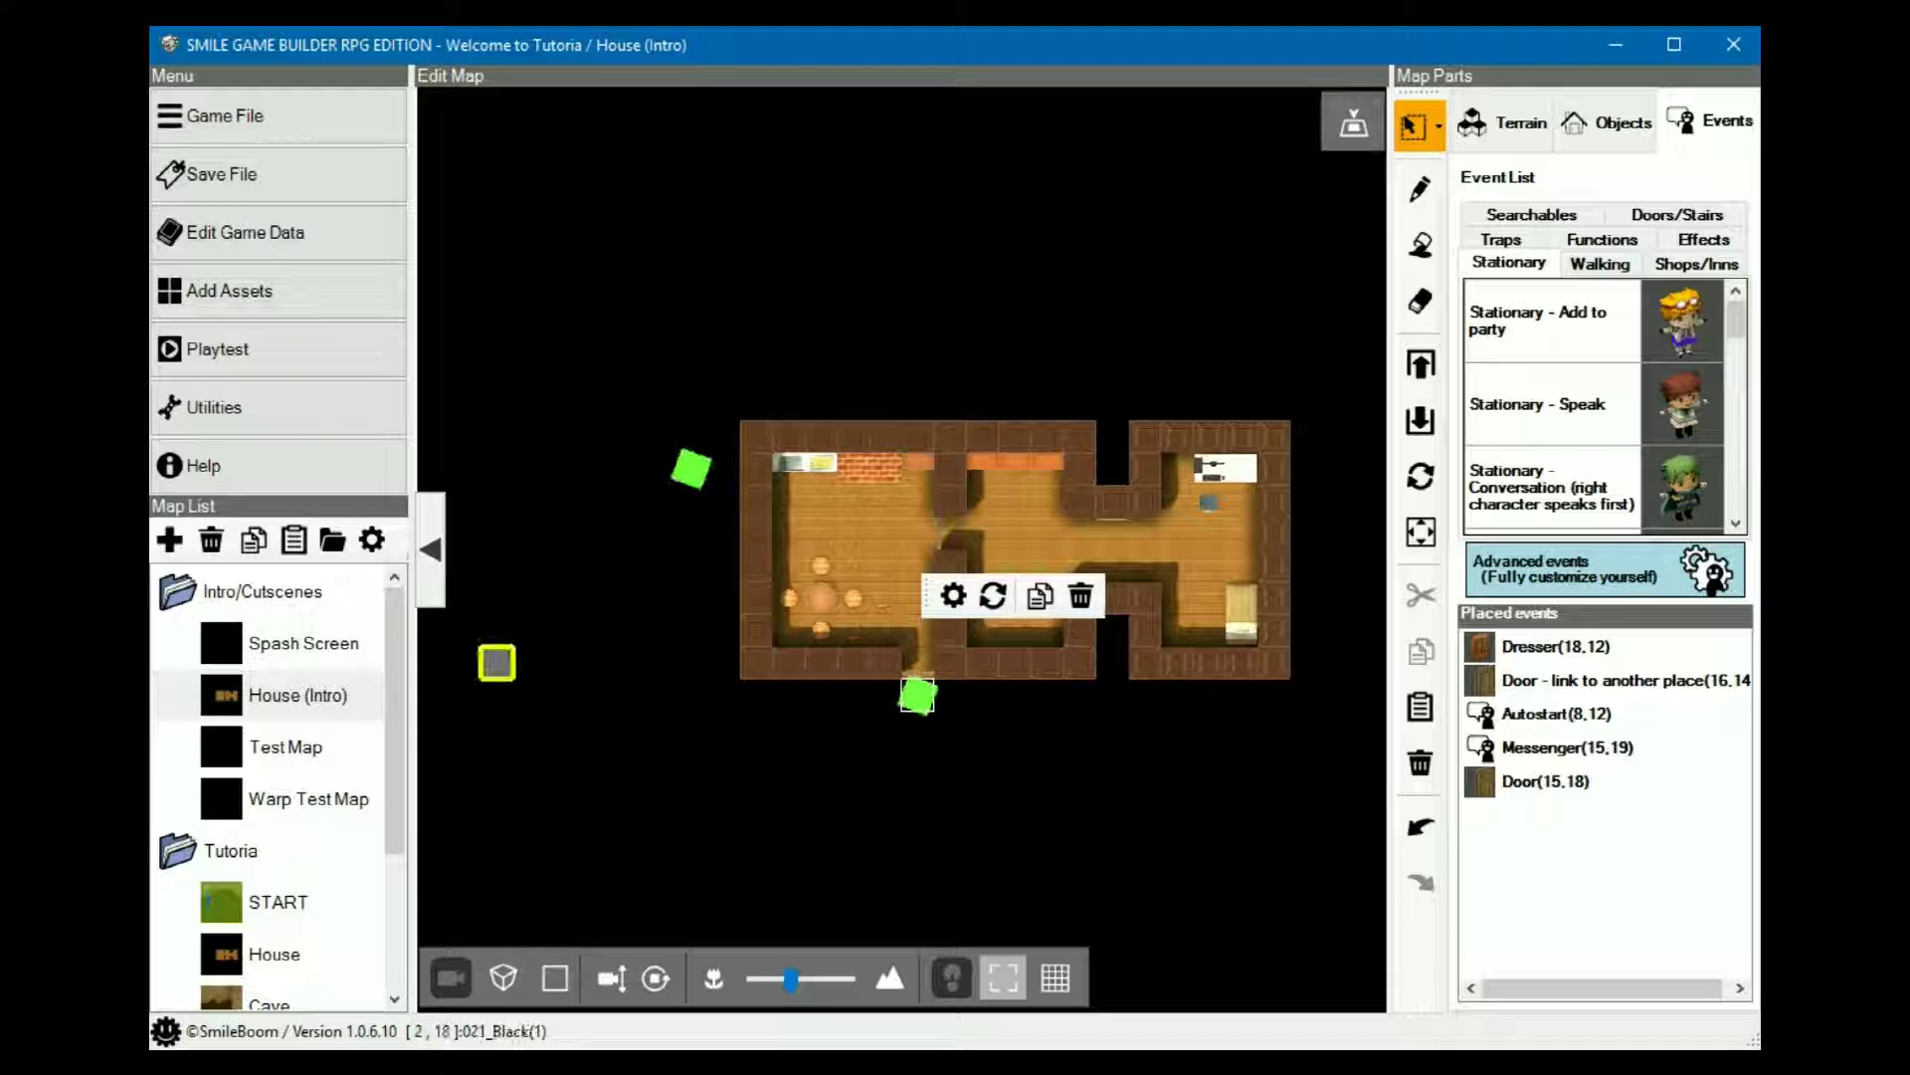
- Switch to the Temple_01 map and open the event settings of Dreya in the temple's central hall
{"action": "scroll", "coordinate": [259, 766], "scroll_direction": "down", "scroll_amount": 4}
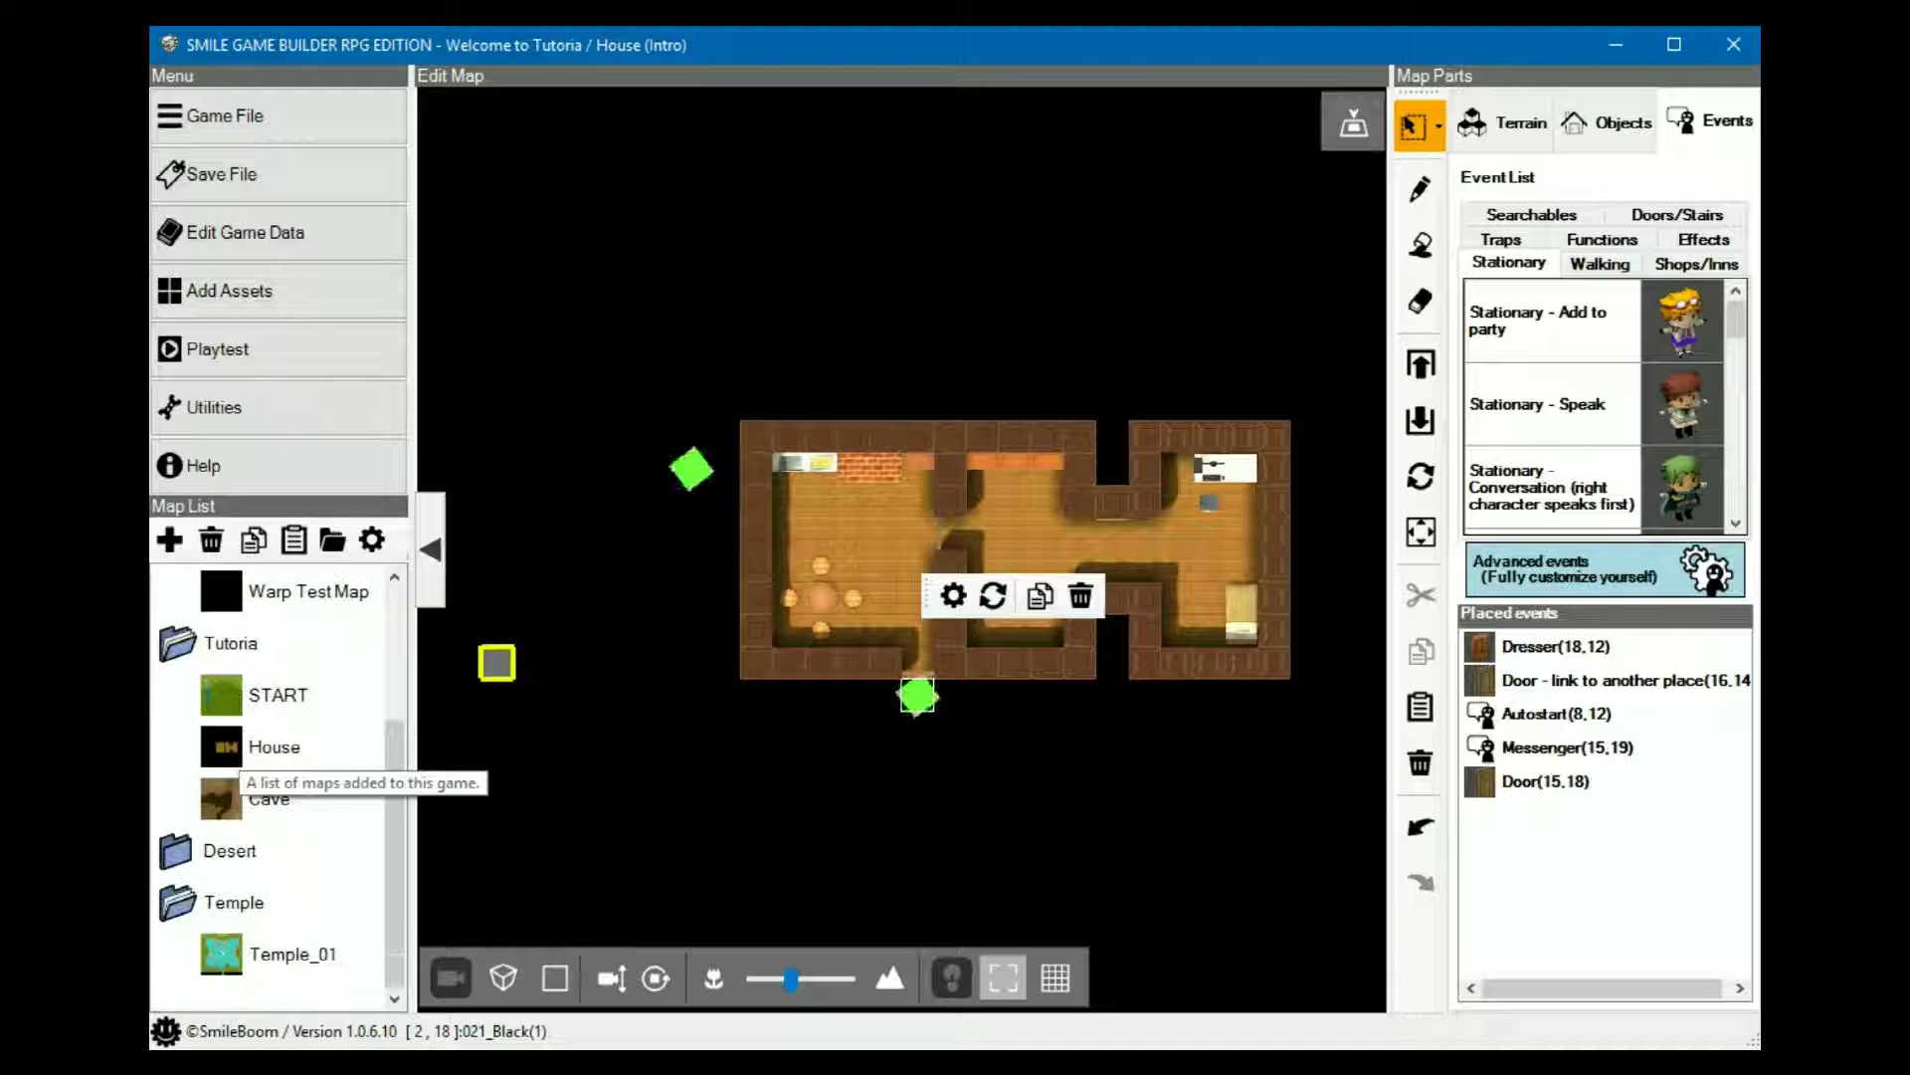
{"action": "left_click", "coordinate": [289, 954]}
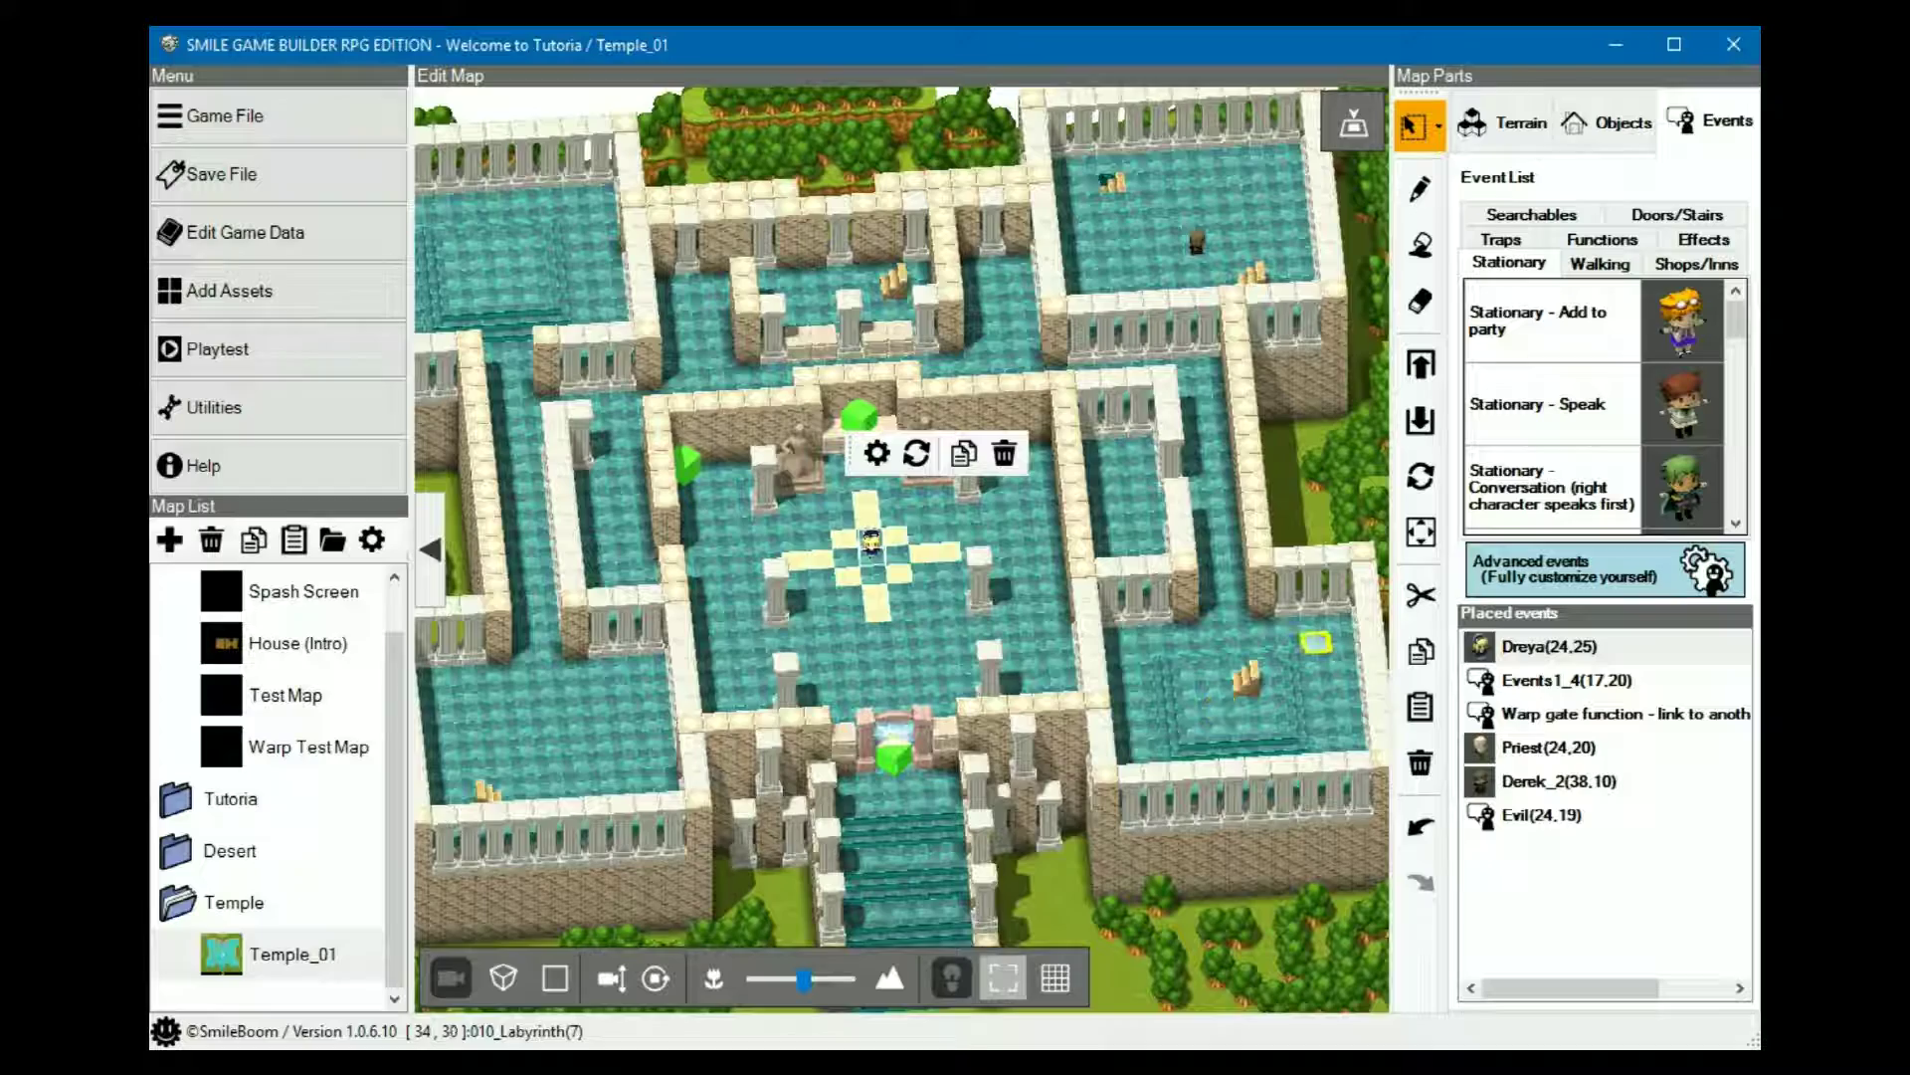
{"action": "scroll", "coordinate": [896, 686], "scroll_direction": "up", "scroll_amount": 3}
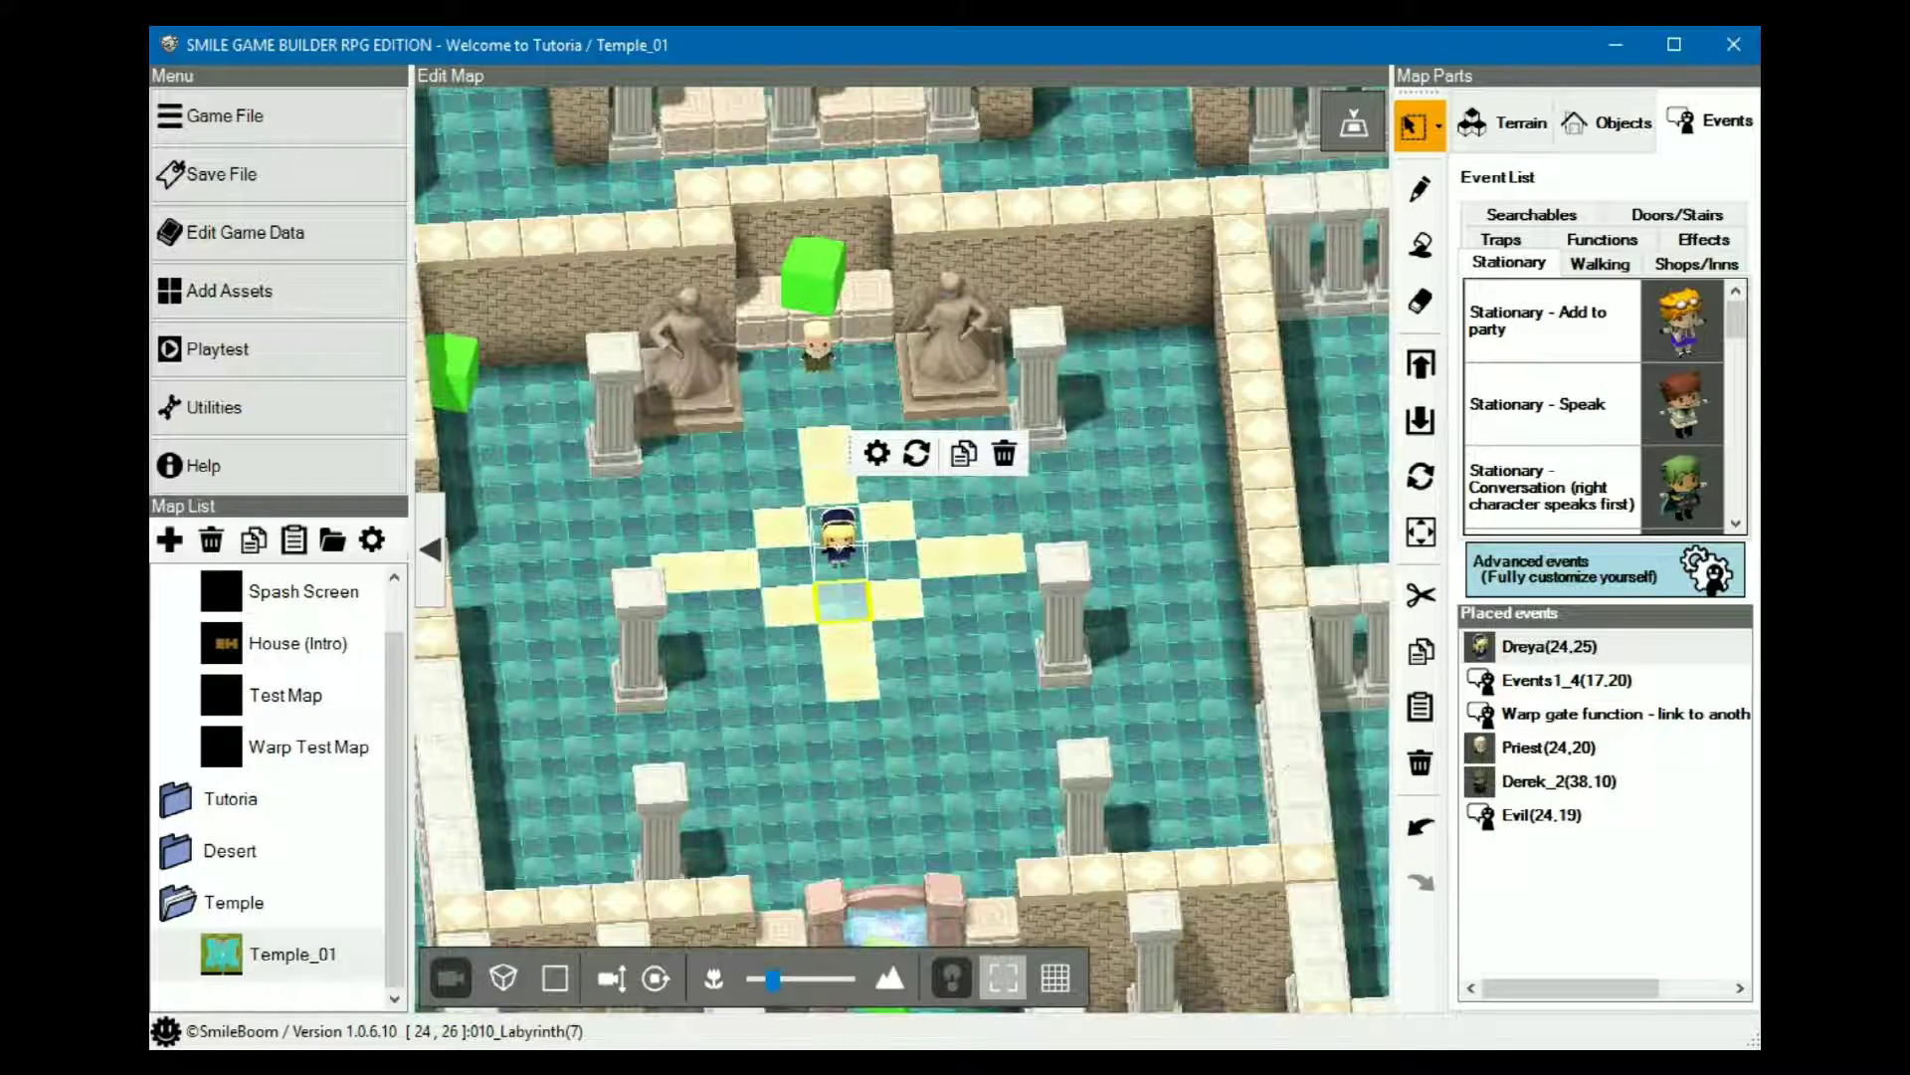
{"action": "right_click", "coordinate": [832, 550]}
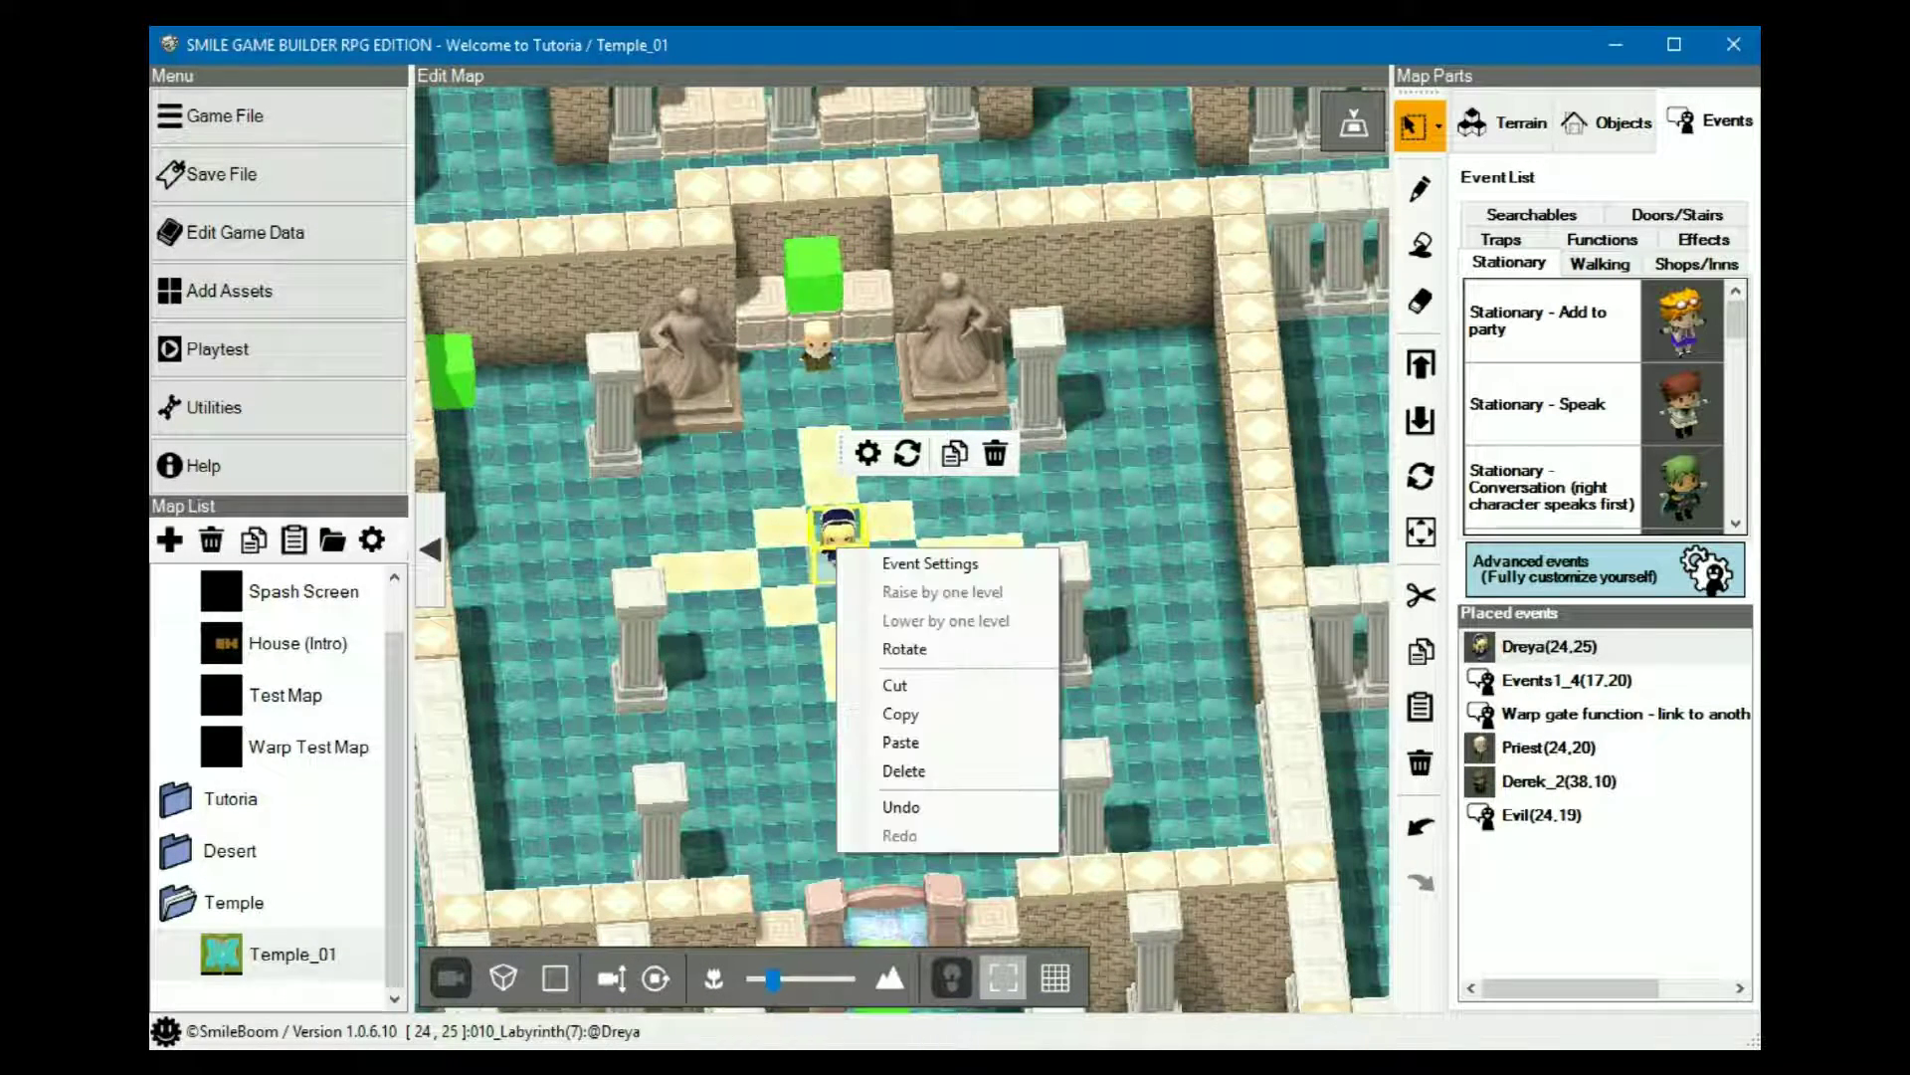
{"action": "left_click", "coordinate": [920, 563]}
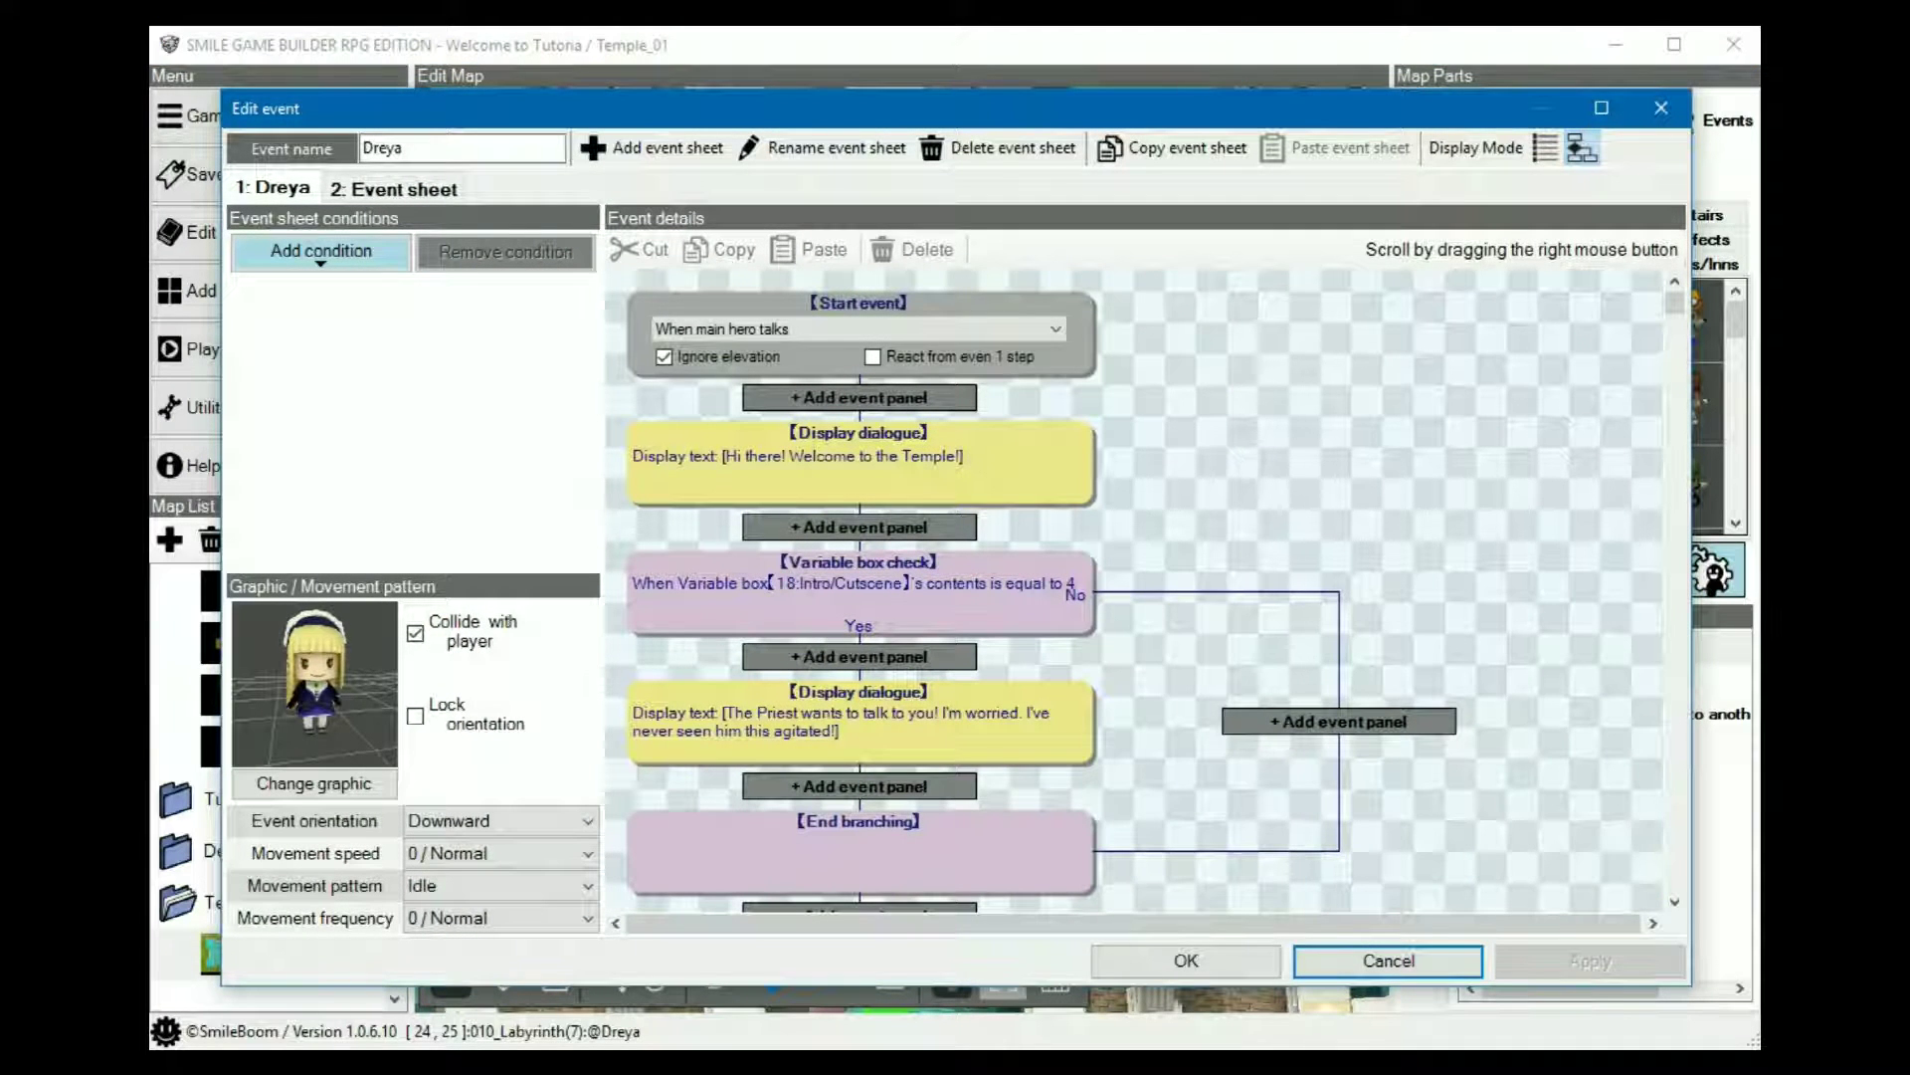
- Examine the two dialogue panels and the Variable box check branch on the Dreya event's first sheet
{"action": "scroll", "coordinate": [1140, 592], "scroll_direction": "down", "scroll_amount": 1}
{"action": "scroll", "coordinate": [1144, 592], "scroll_direction": "down", "scroll_amount": 2}
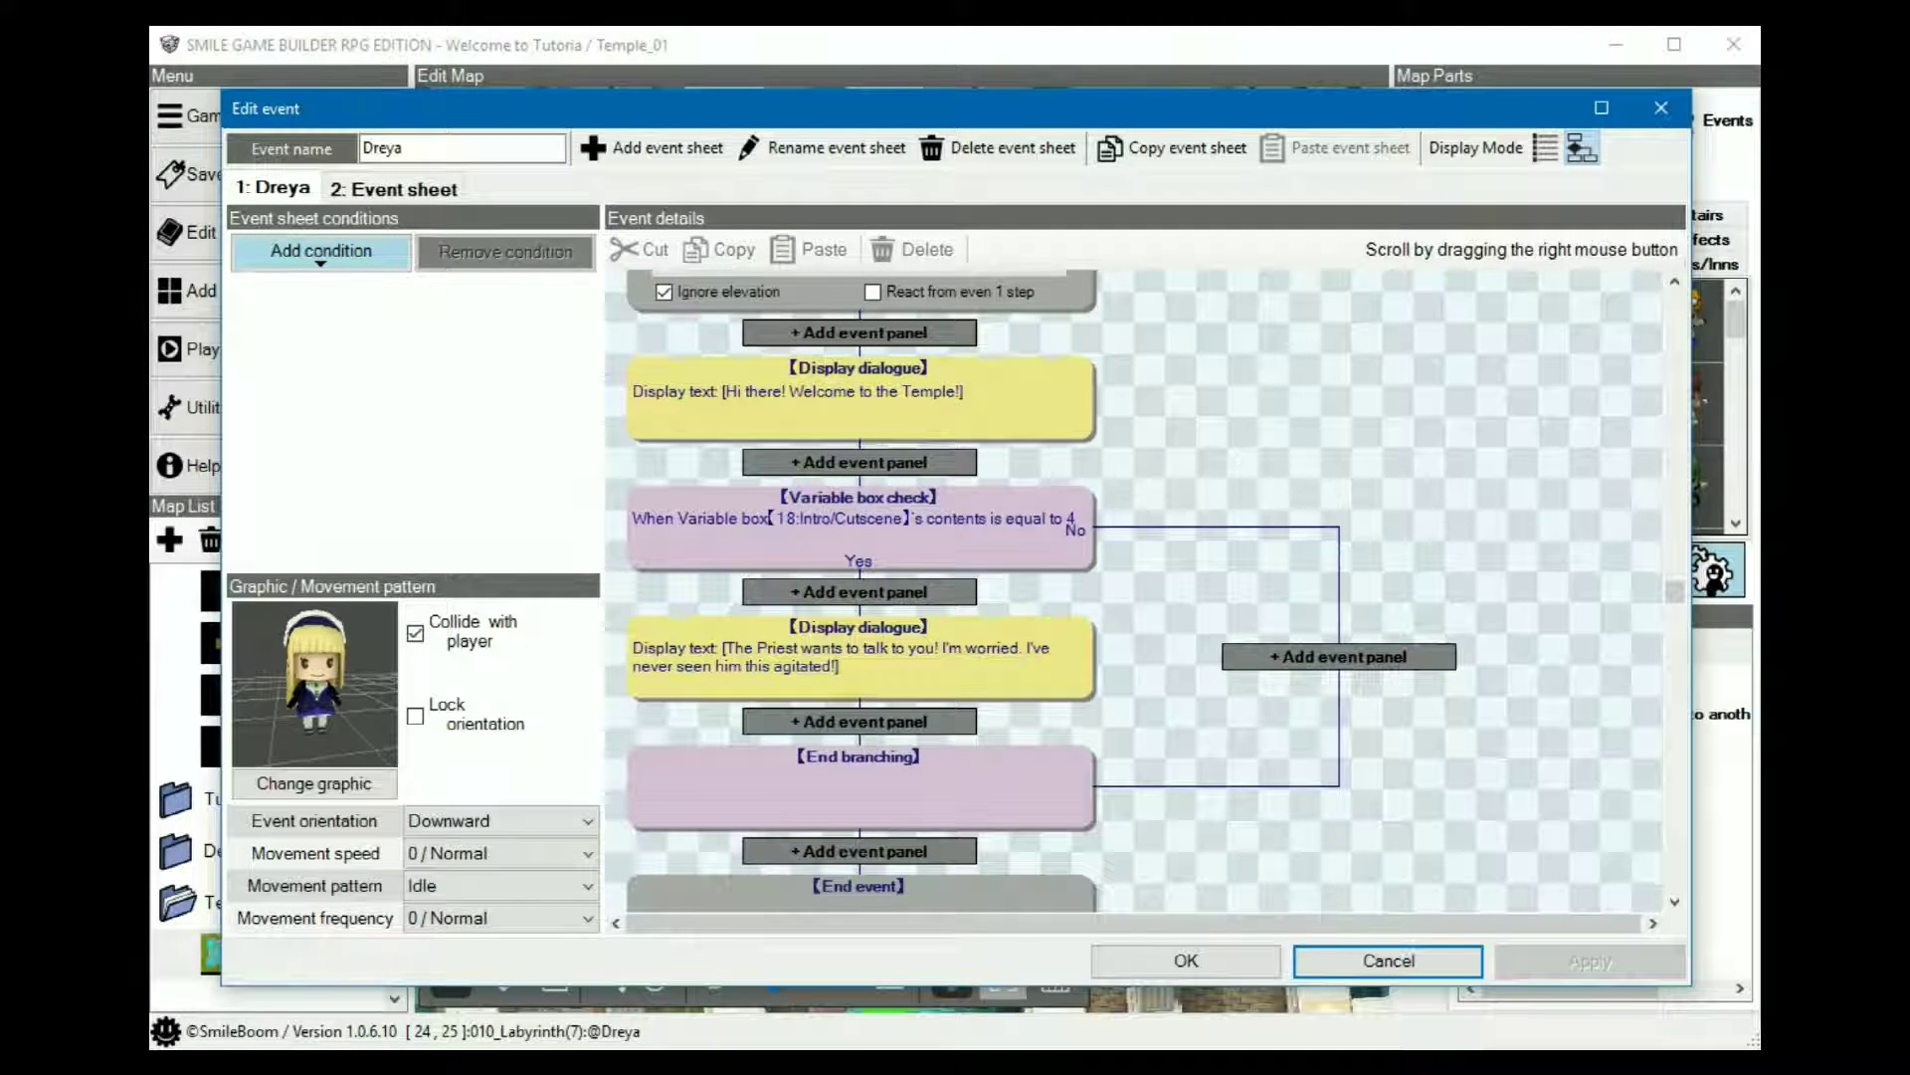
{"action": "left_click", "coordinate": [860, 400]}
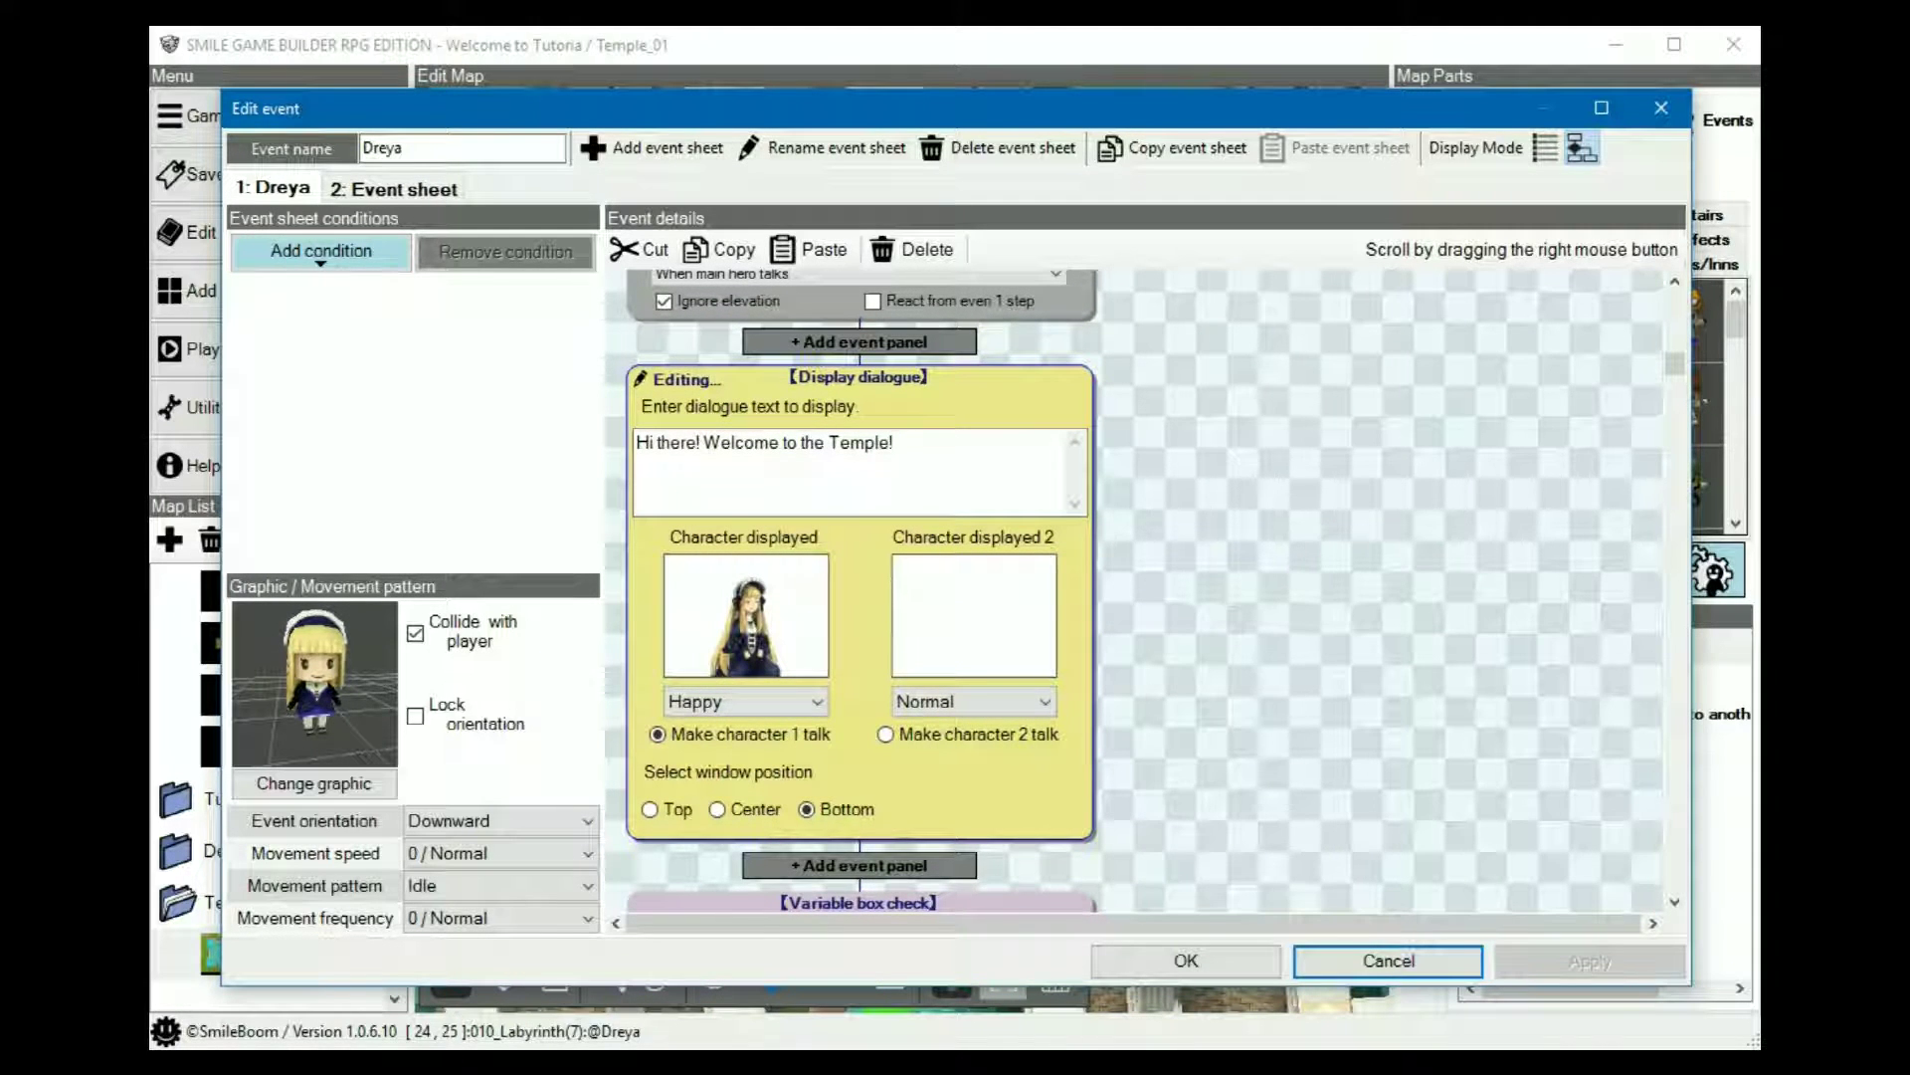
{"action": "scroll", "coordinate": [1144, 587], "scroll_direction": "down", "scroll_amount": 3}
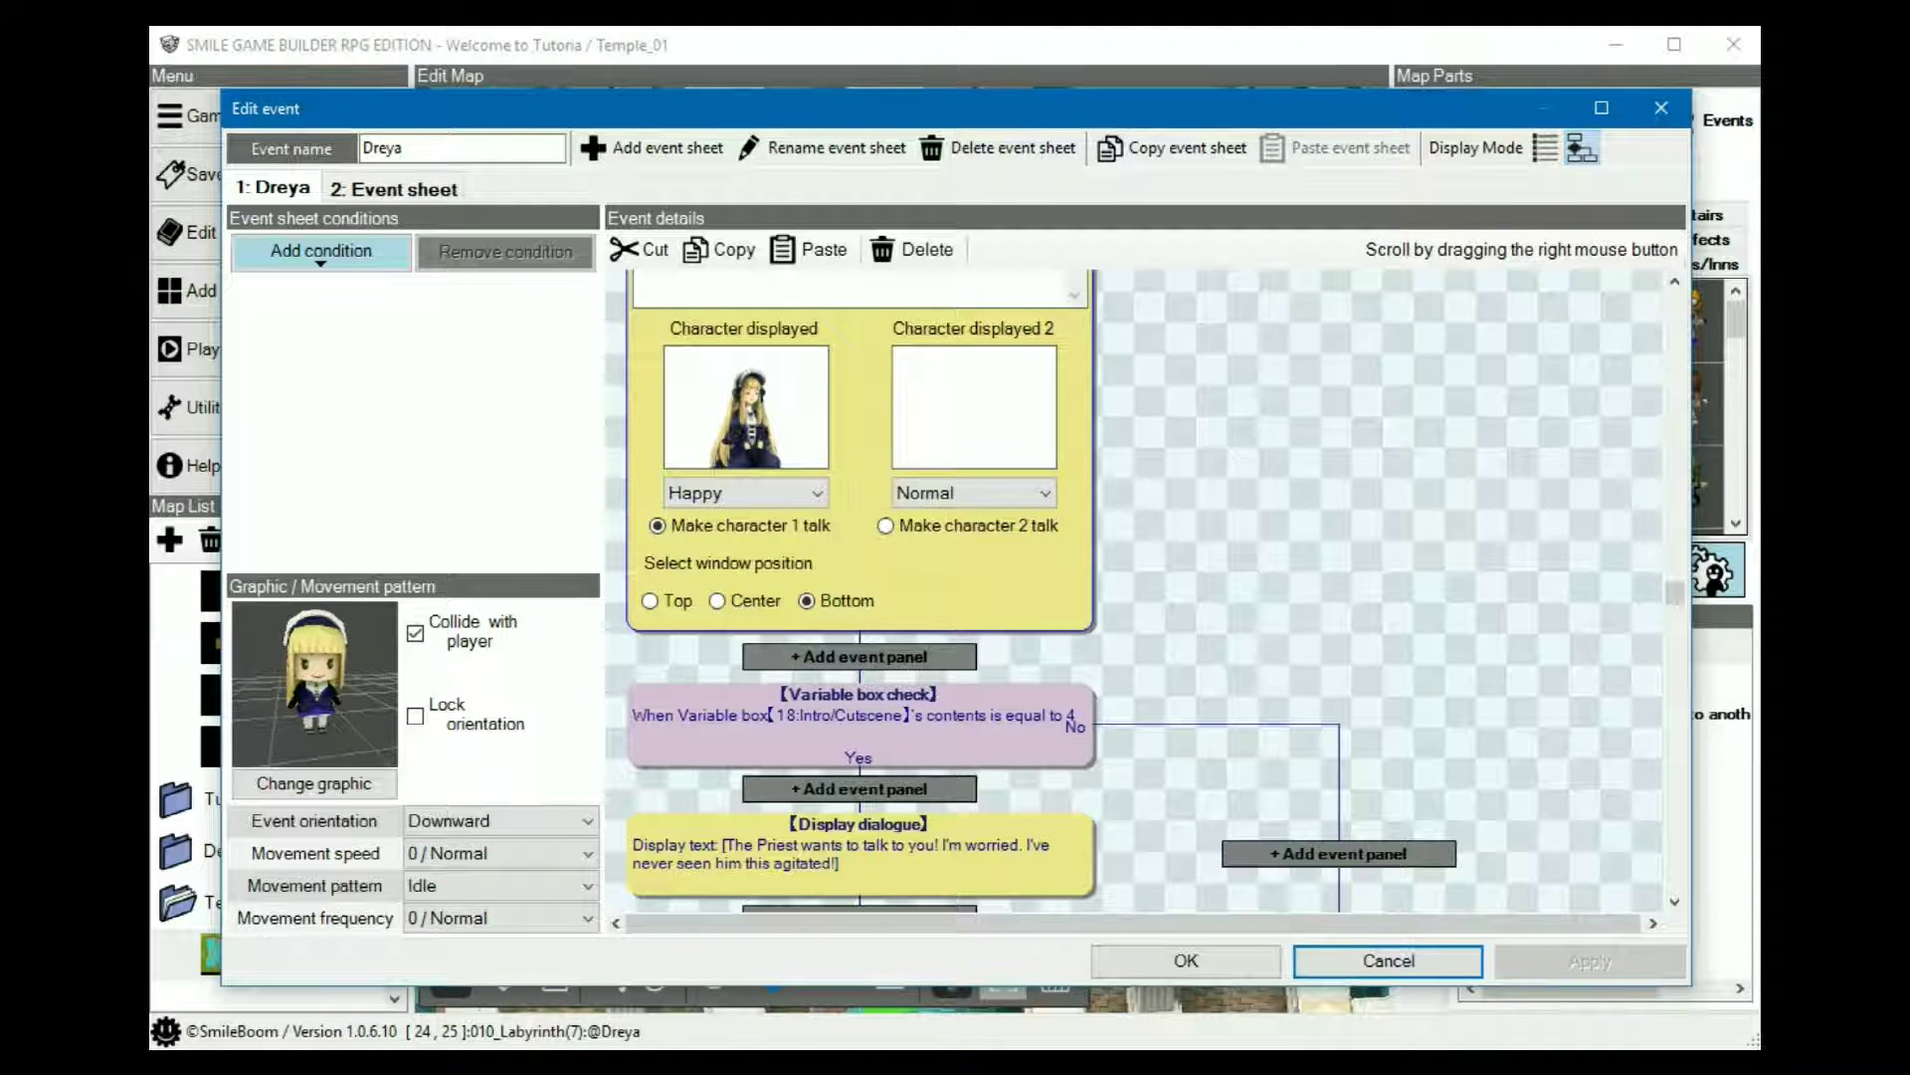
{"action": "left_click", "coordinate": [860, 731]}
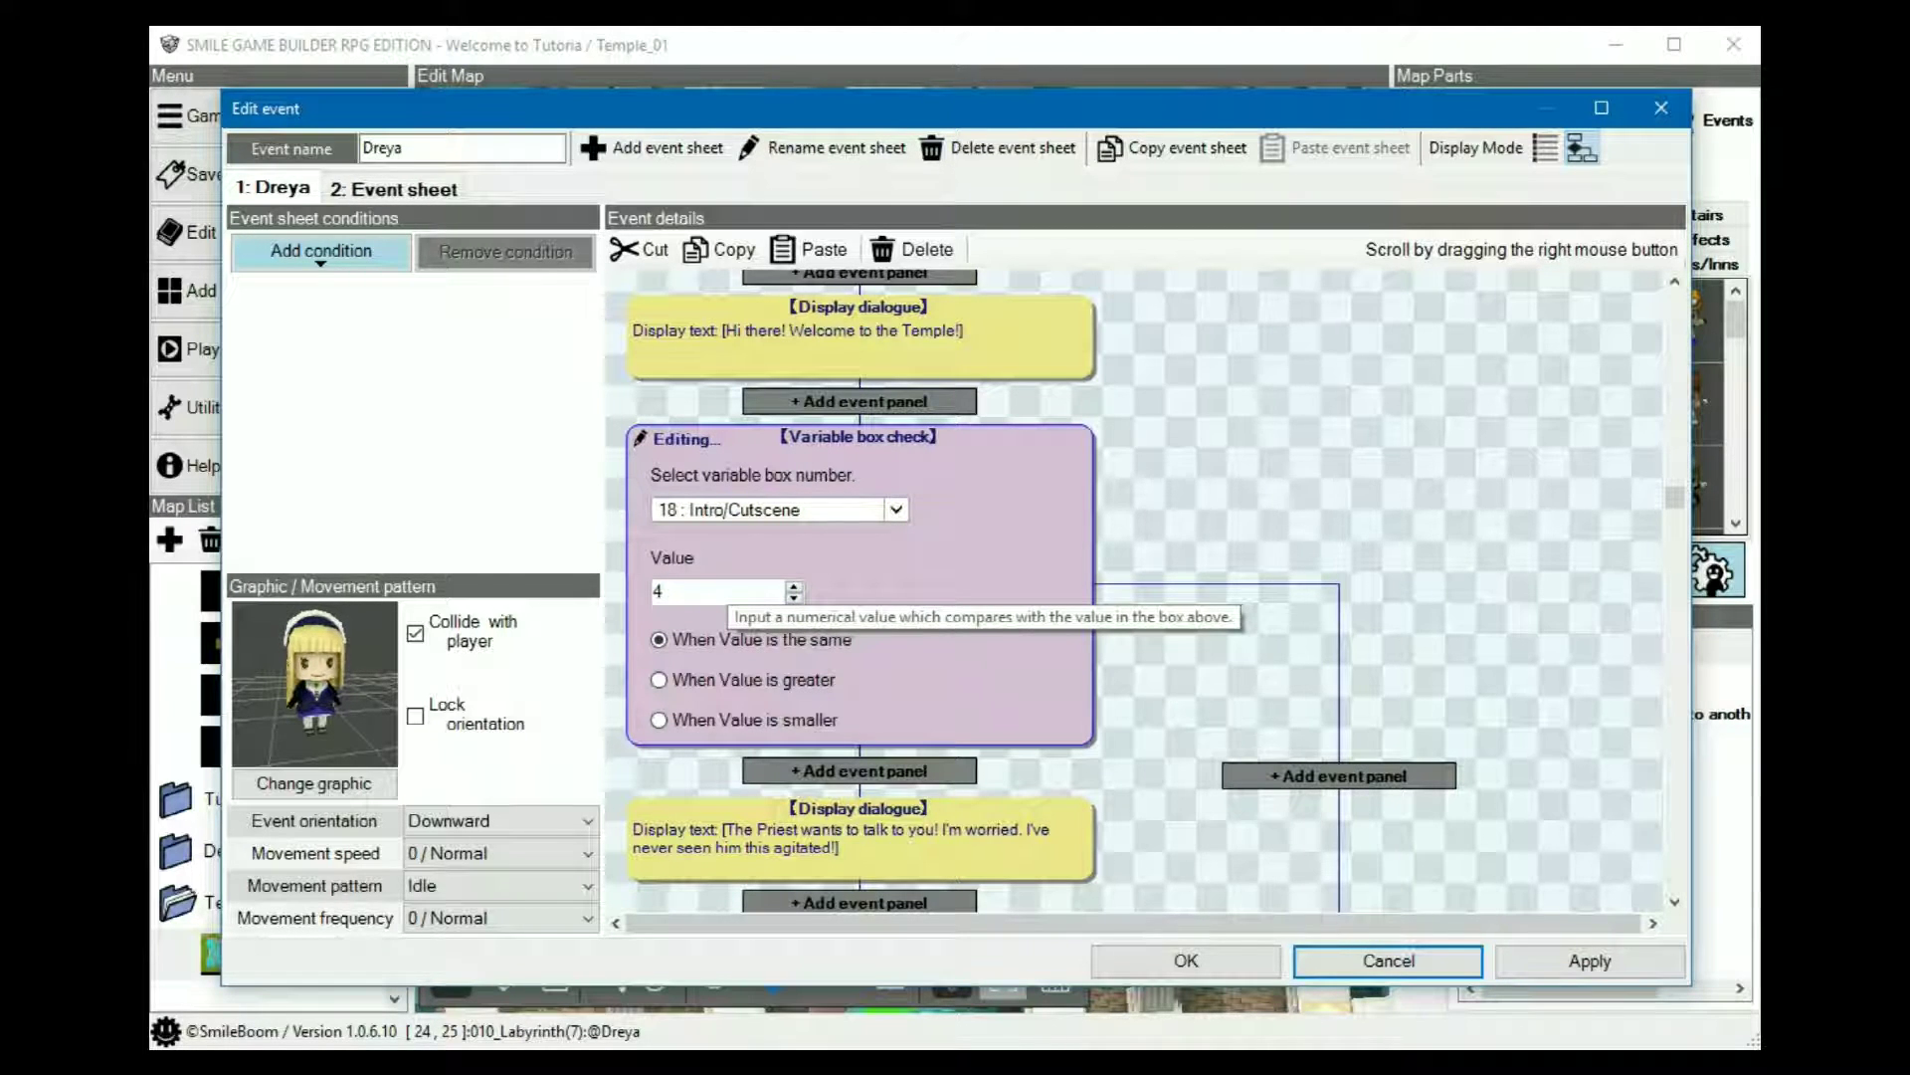
{"action": "scroll", "coordinate": [1134, 587], "scroll_direction": "down", "scroll_amount": 3}
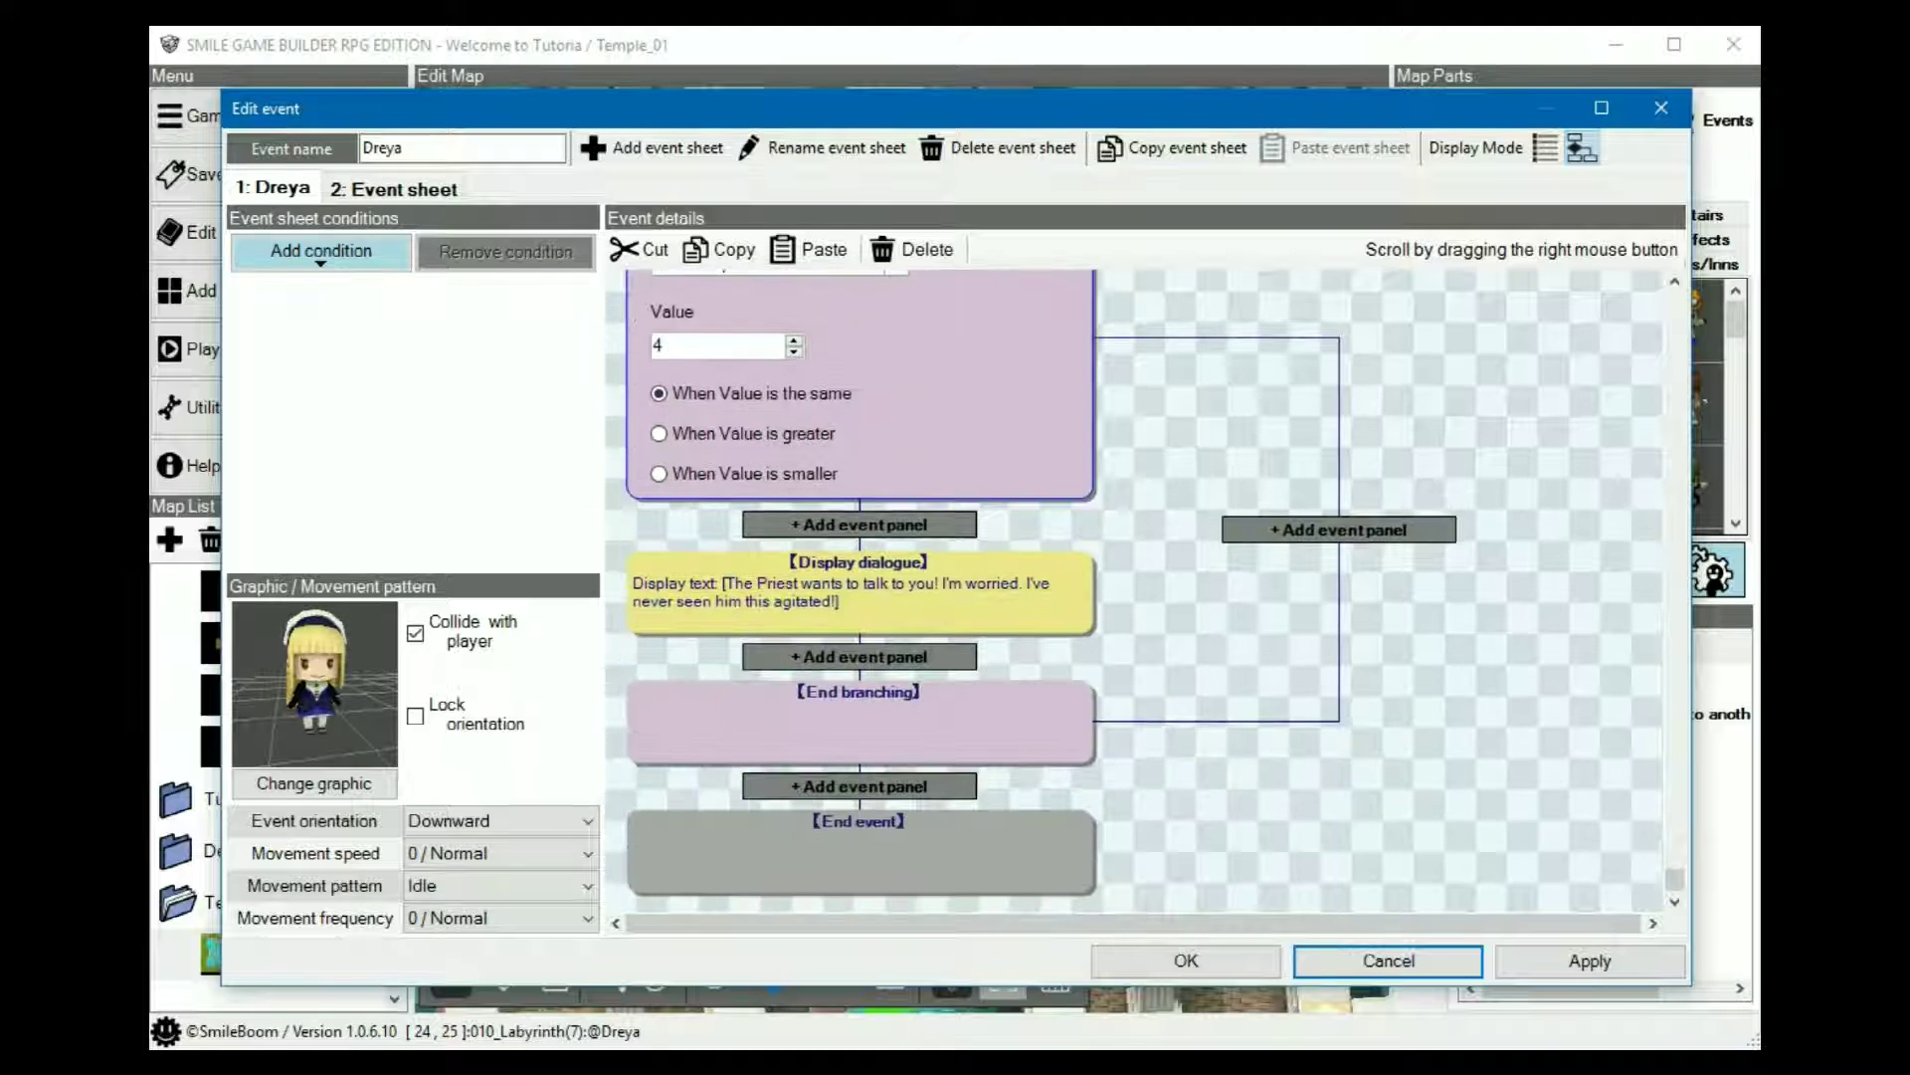
{"action": "left_click", "coordinate": [976, 607]}
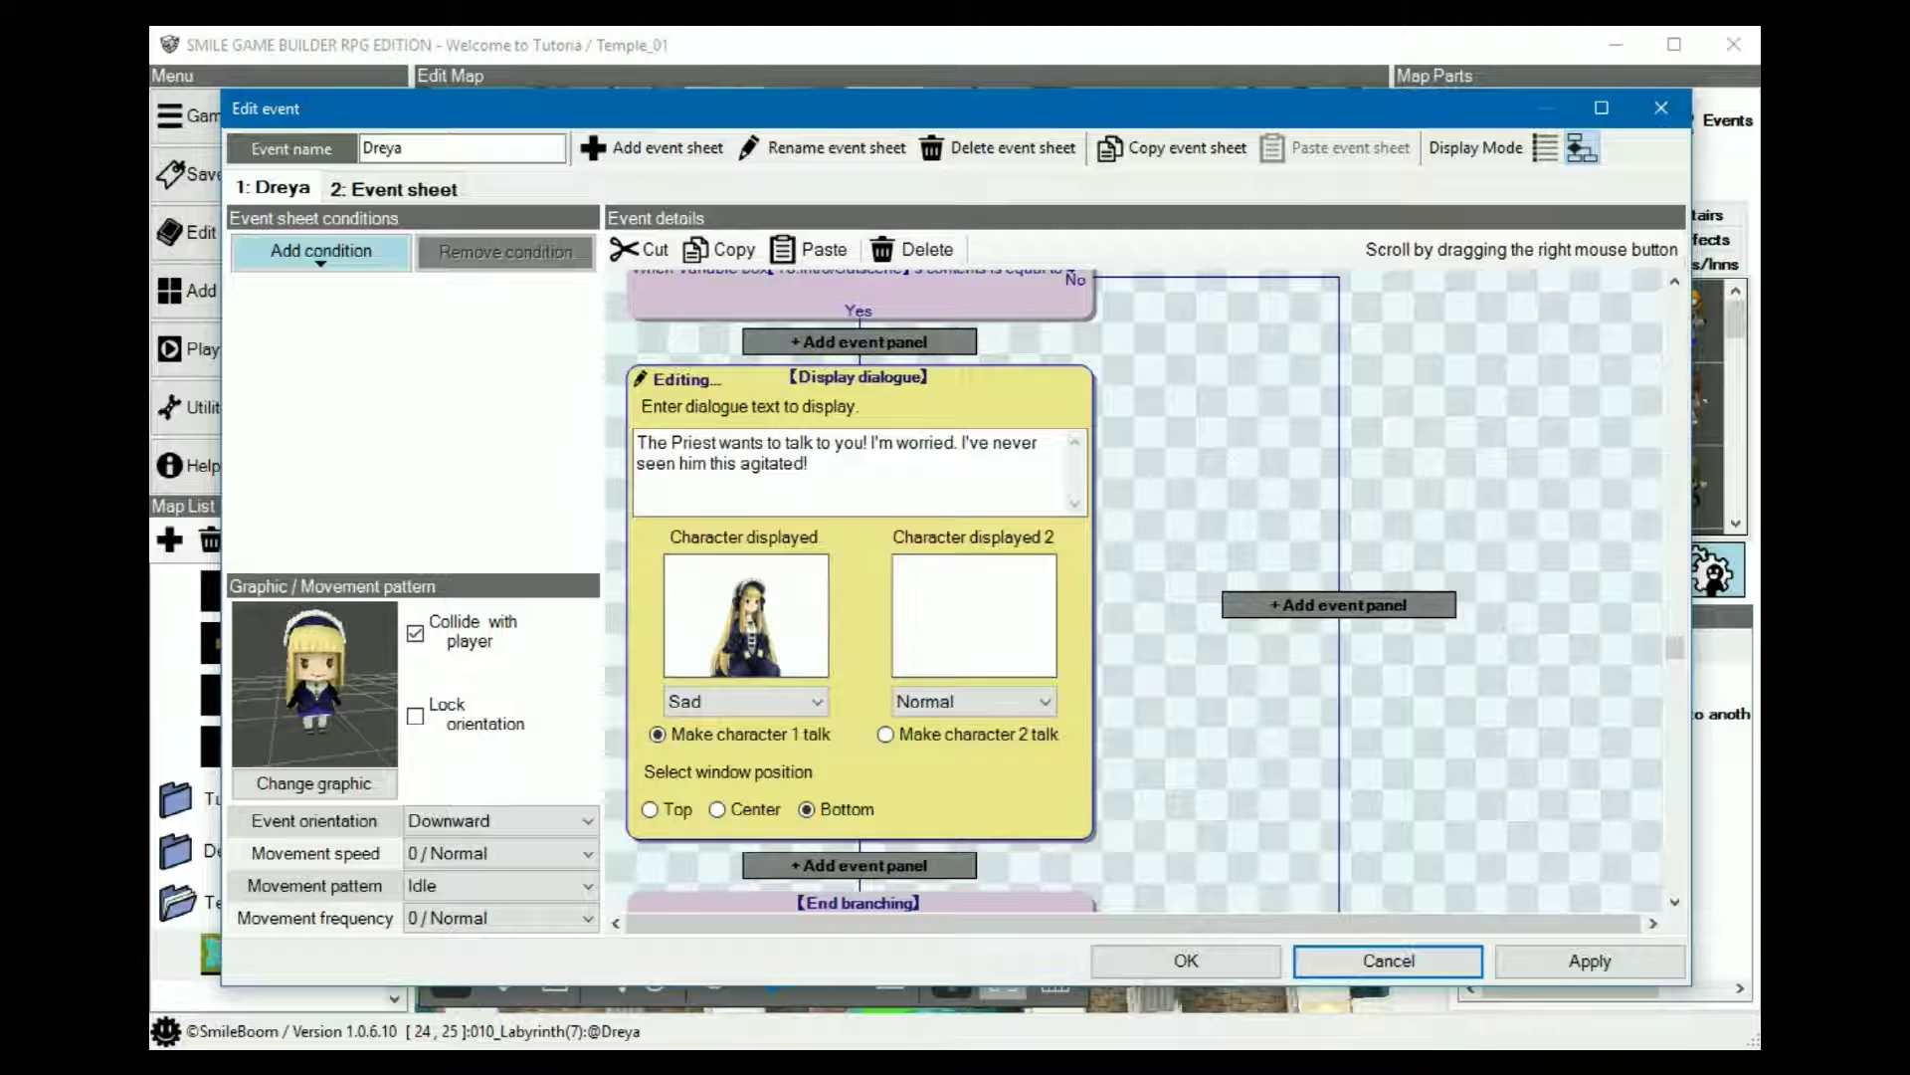
{"action": "scroll", "coordinate": [1135, 587], "scroll_direction": "down", "scroll_amount": 1}
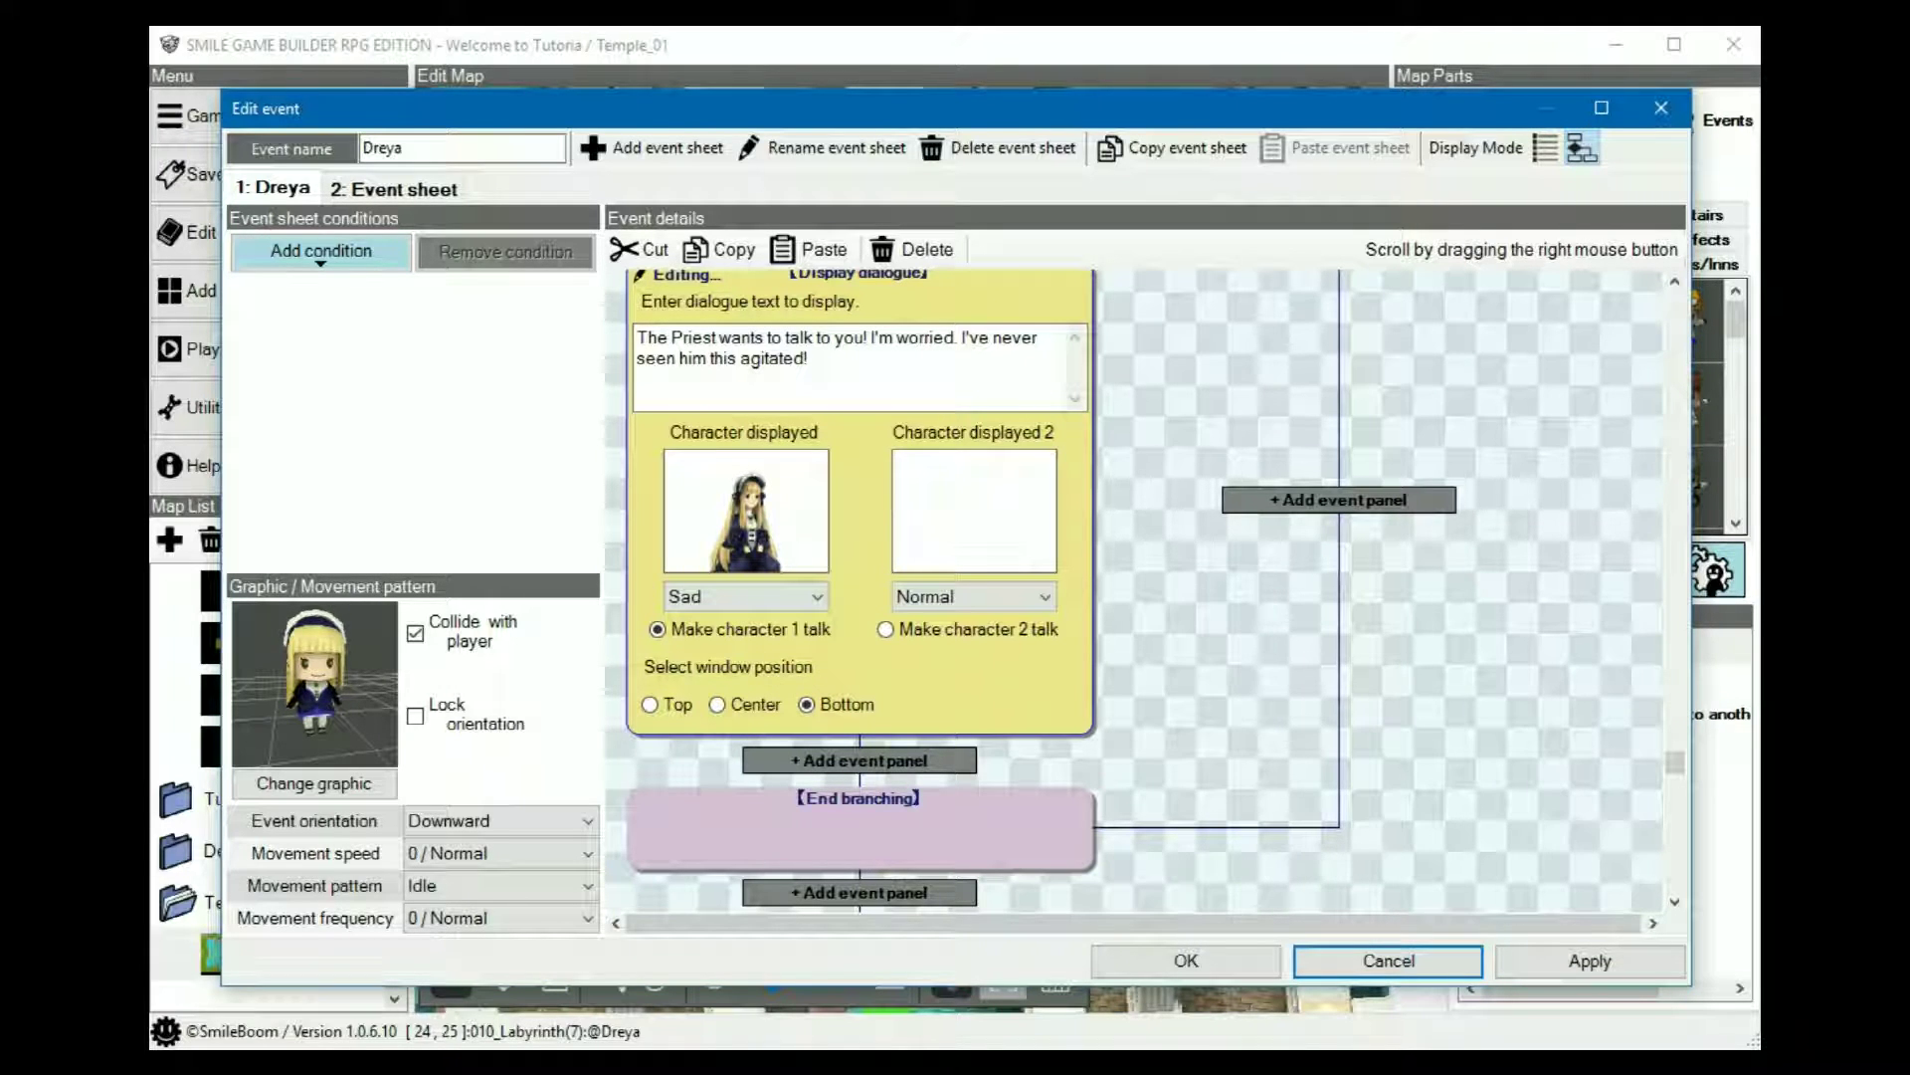
{"action": "scroll", "coordinate": [1155, 587], "scroll_direction": "down", "scroll_amount": 1}
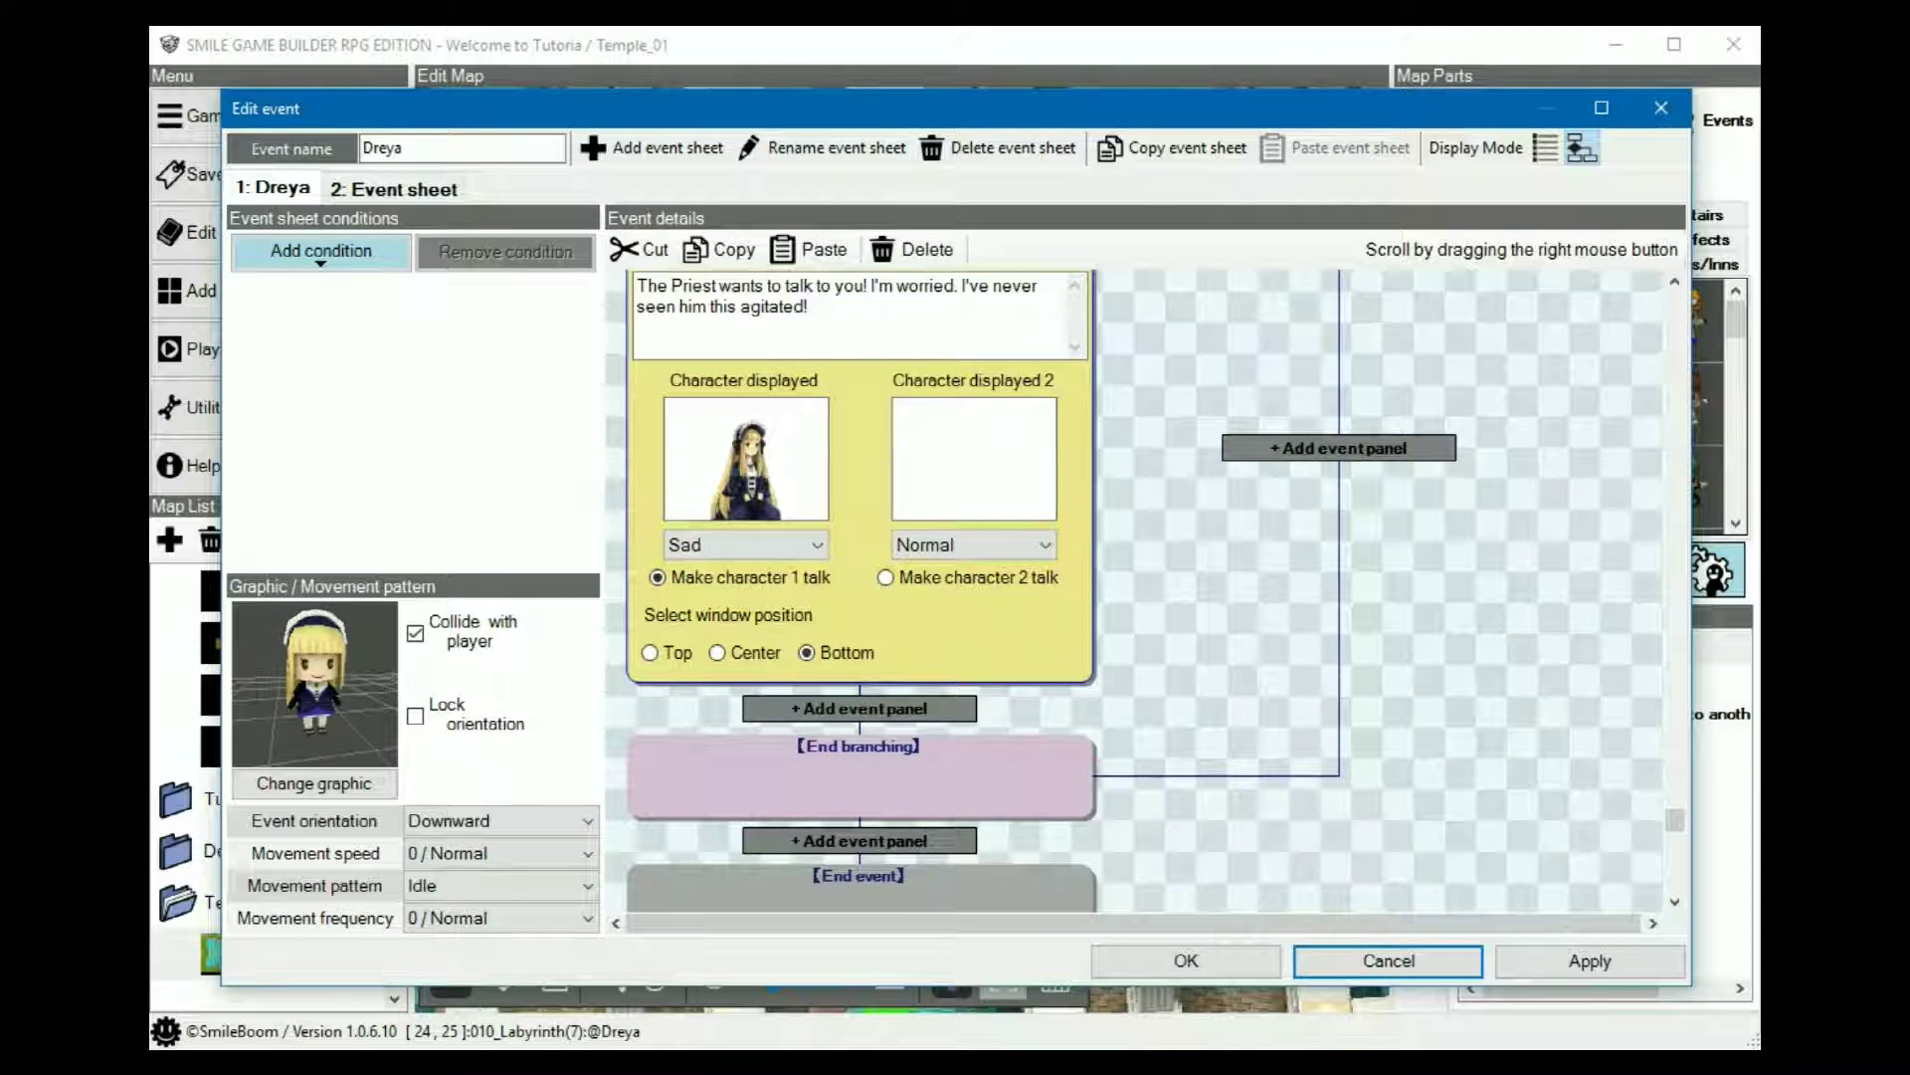
- Examine the second sheet's condition and both Change event orientation panels in the Dreya event, then confirm the event
{"action": "left_click", "coordinate": [394, 189]}
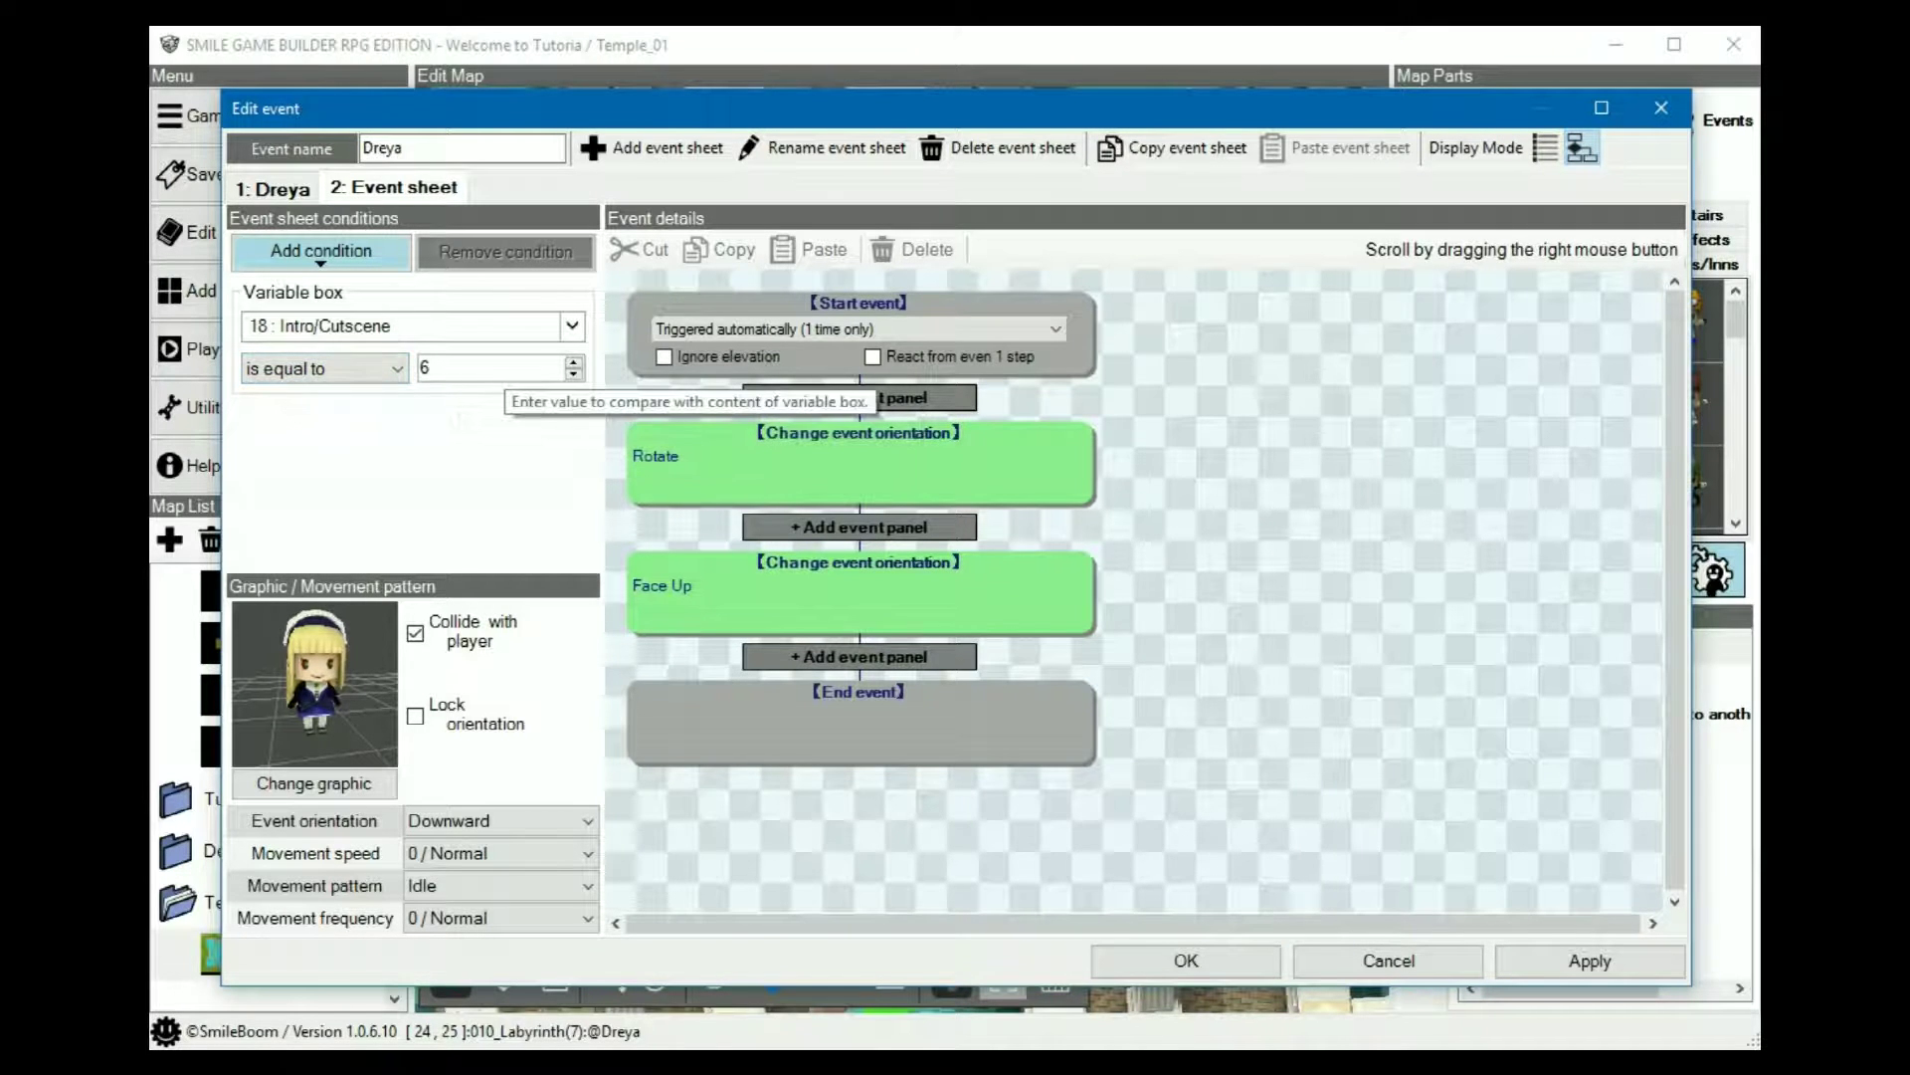
{"action": "left_click", "coordinate": [911, 471]}
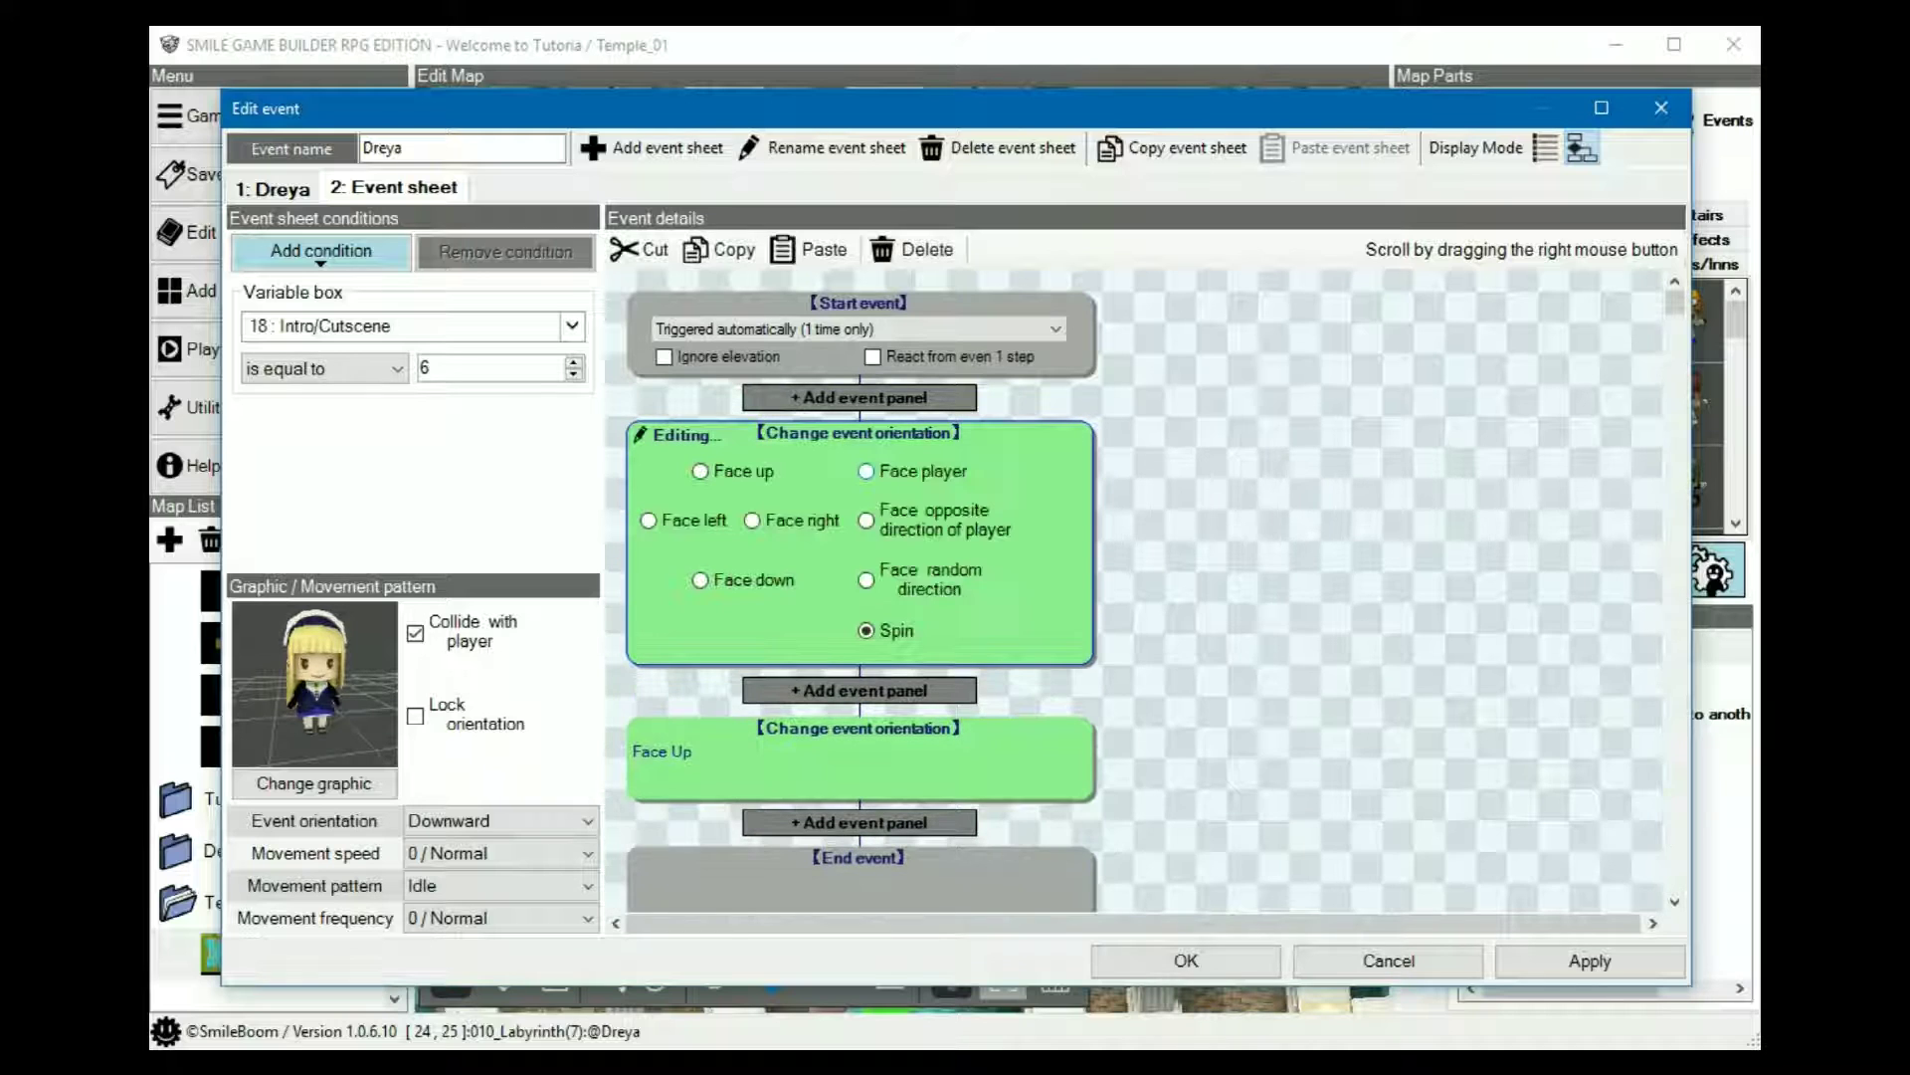
{"action": "left_click", "coordinate": [935, 757]}
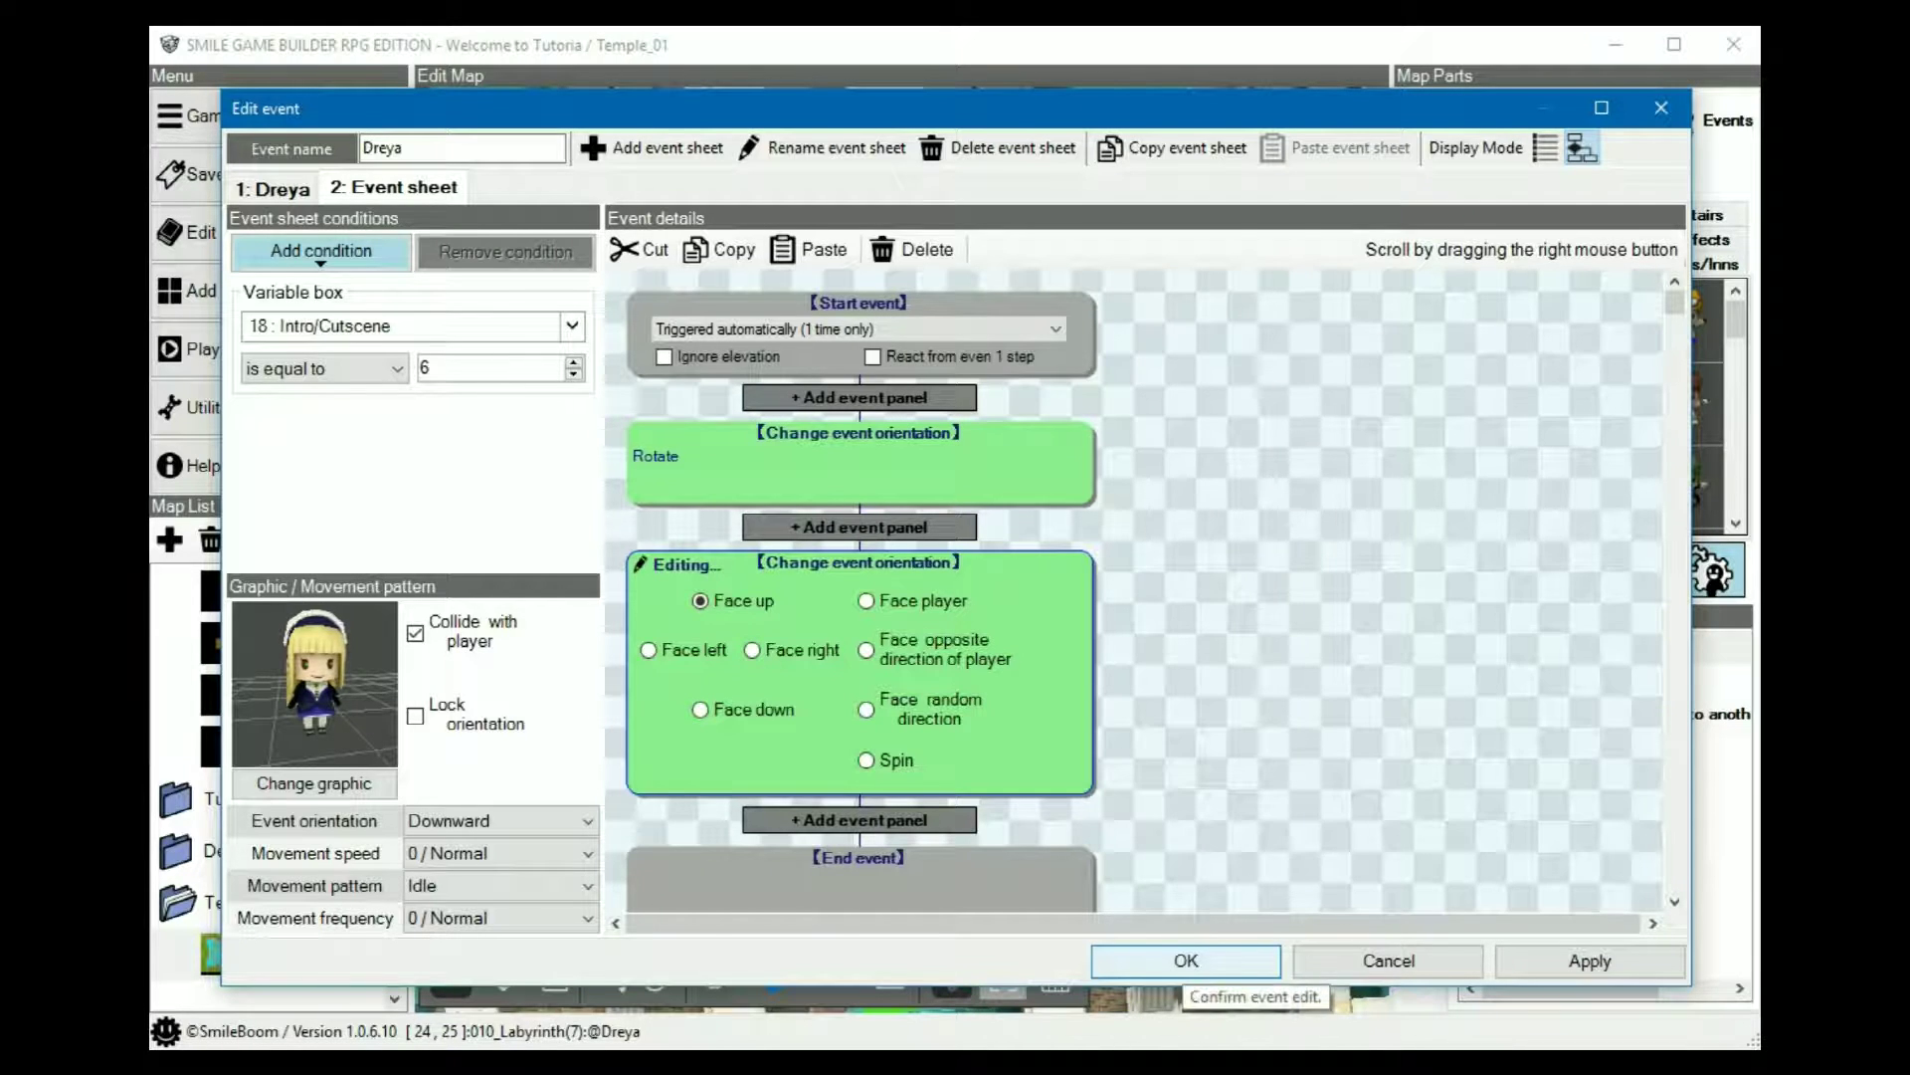
{"action": "left_click", "coordinate": [1186, 961]}
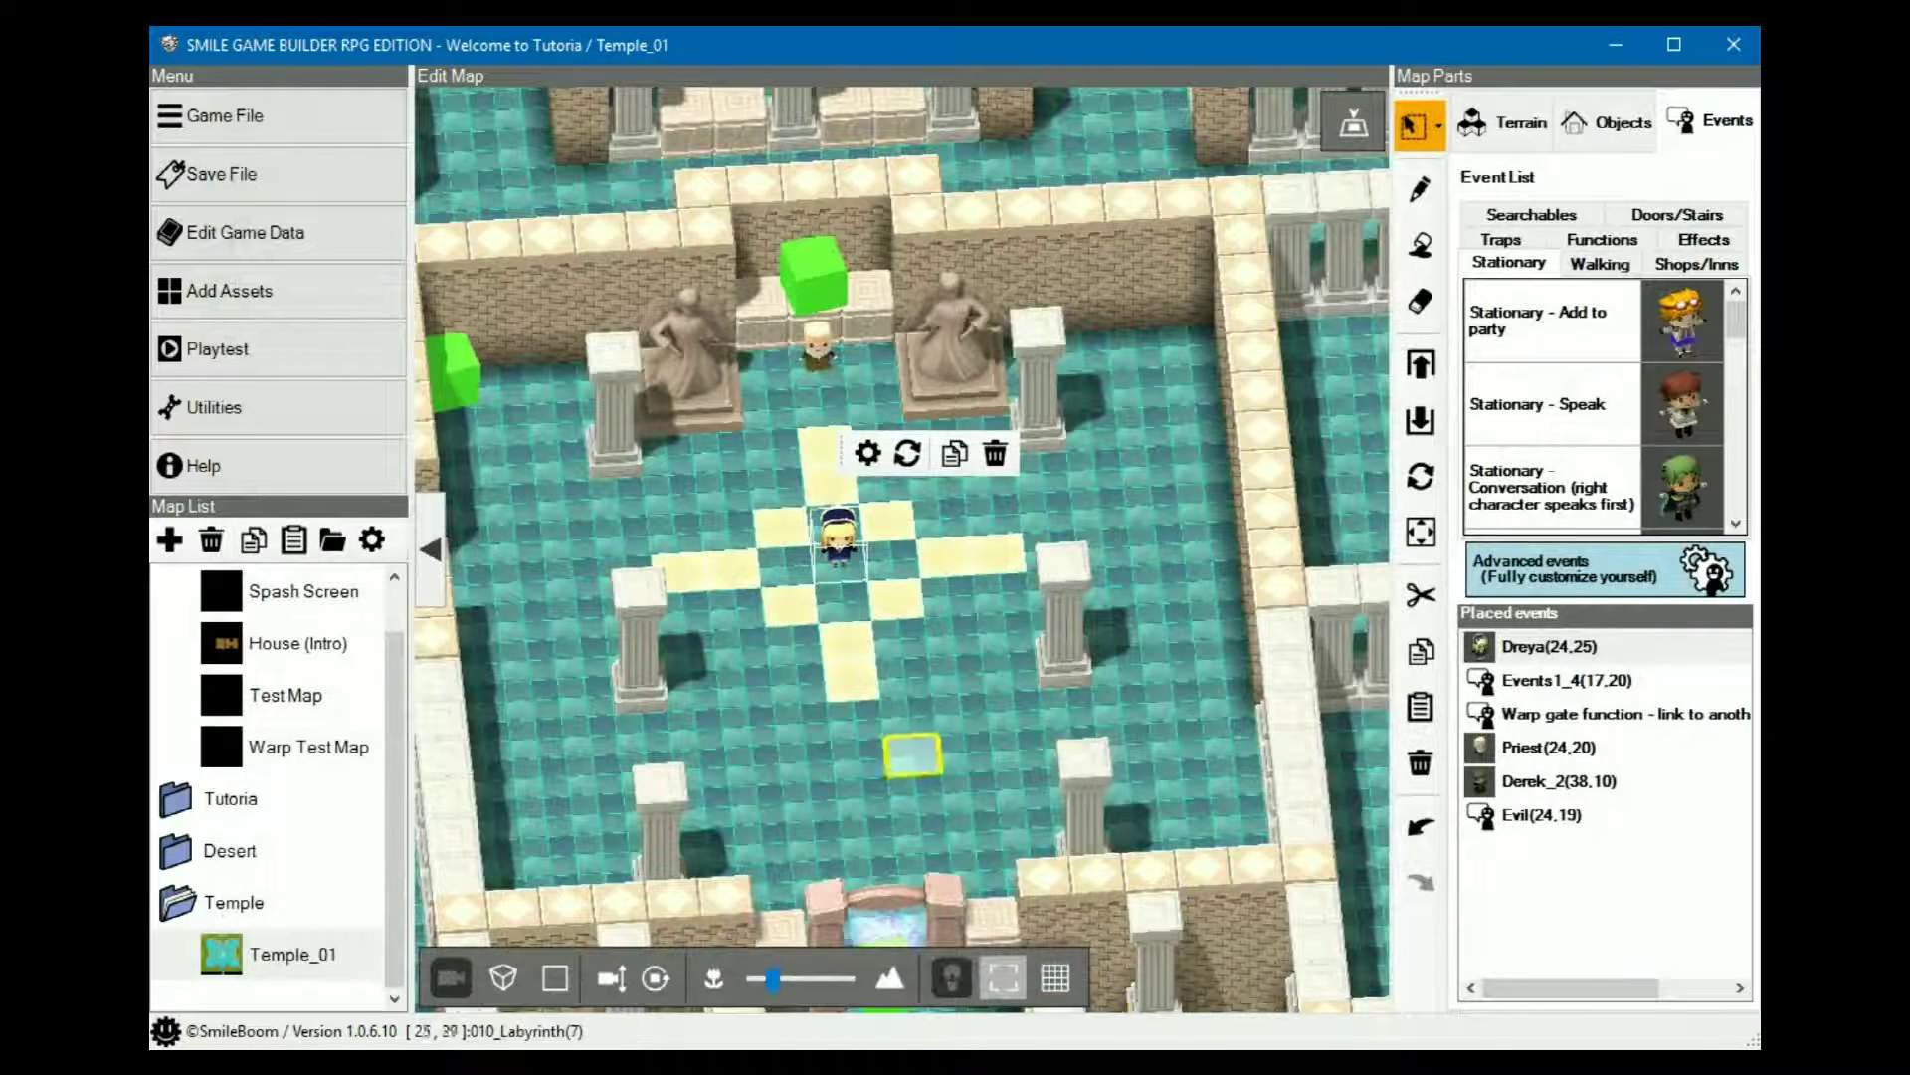
- Open the Priest event between the statues and examine the Urgent Message sheet's condition, first dialogue and remaining panels
{"action": "left_click", "coordinate": [817, 351]}
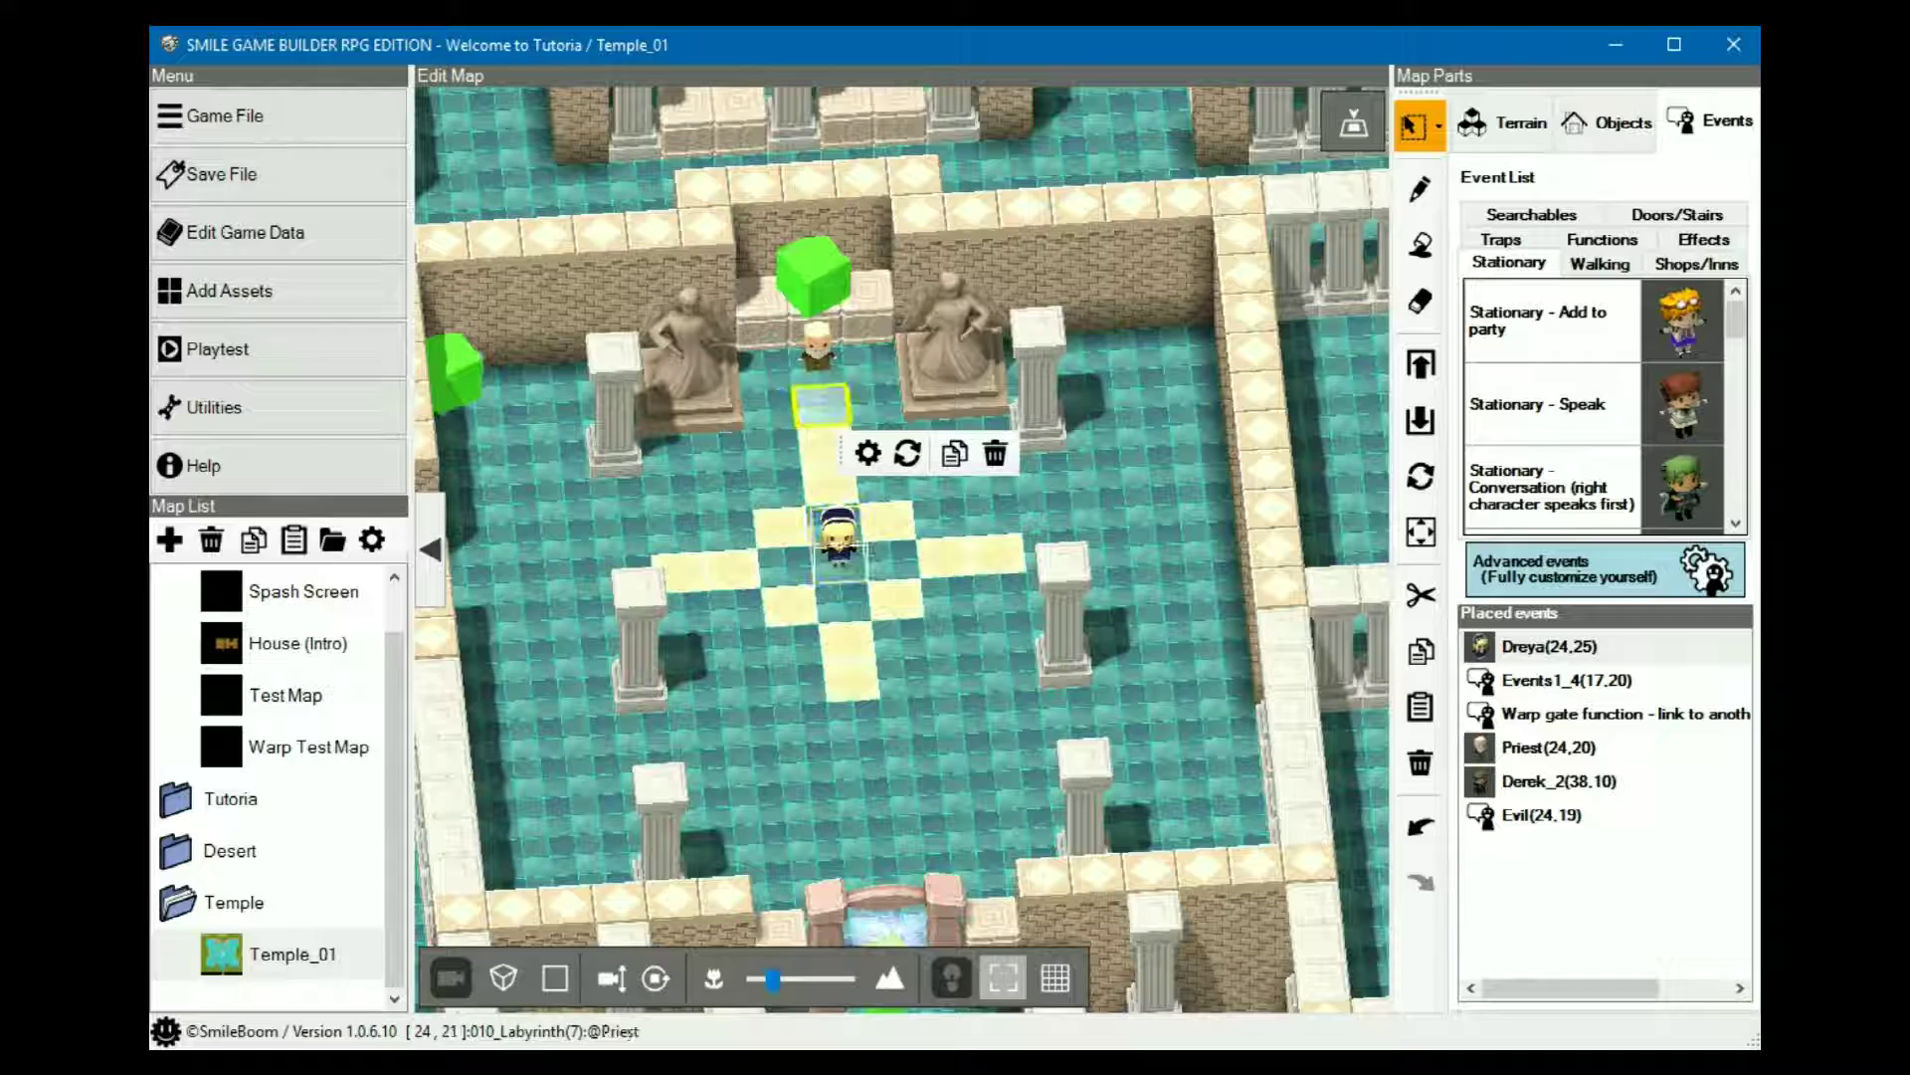
{"action": "right_click", "coordinate": [817, 347]}
{"action": "left_click", "coordinate": [857, 365]}
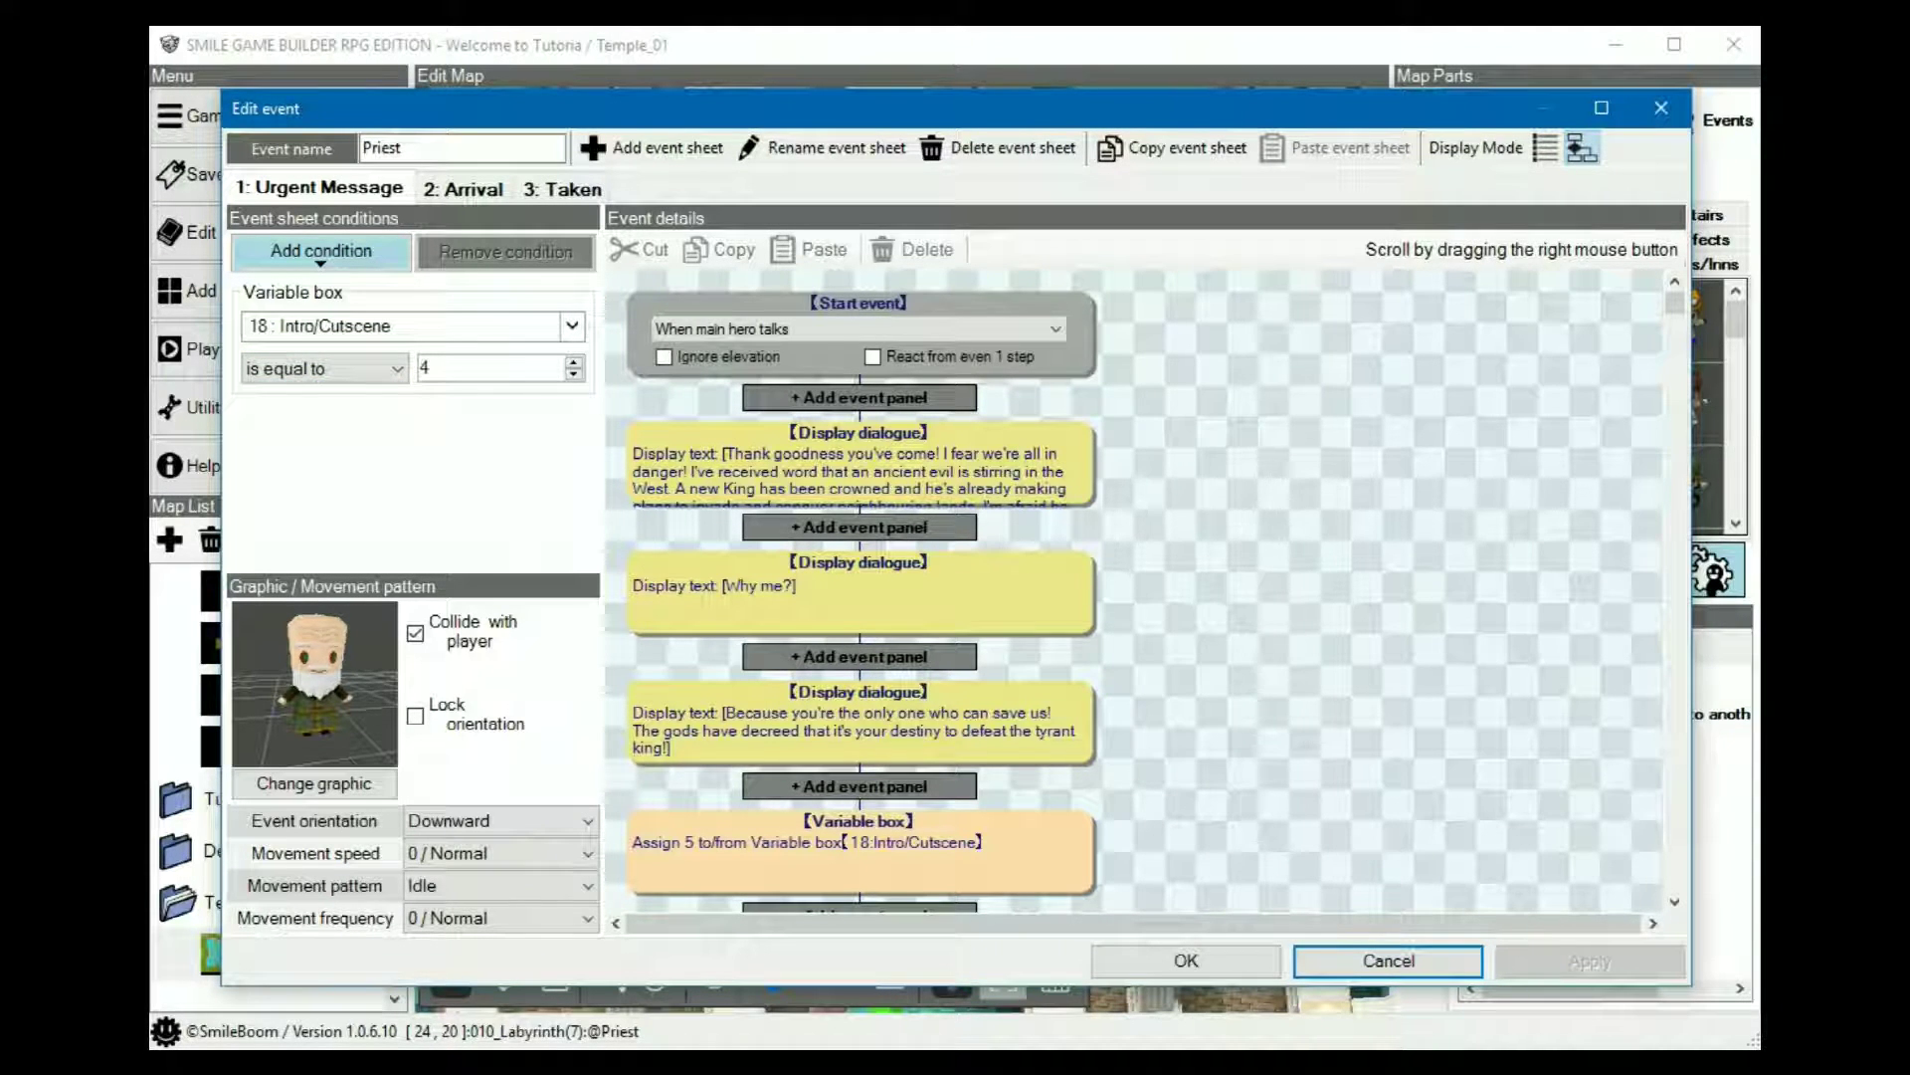
{"action": "left_click", "coordinate": [859, 465]}
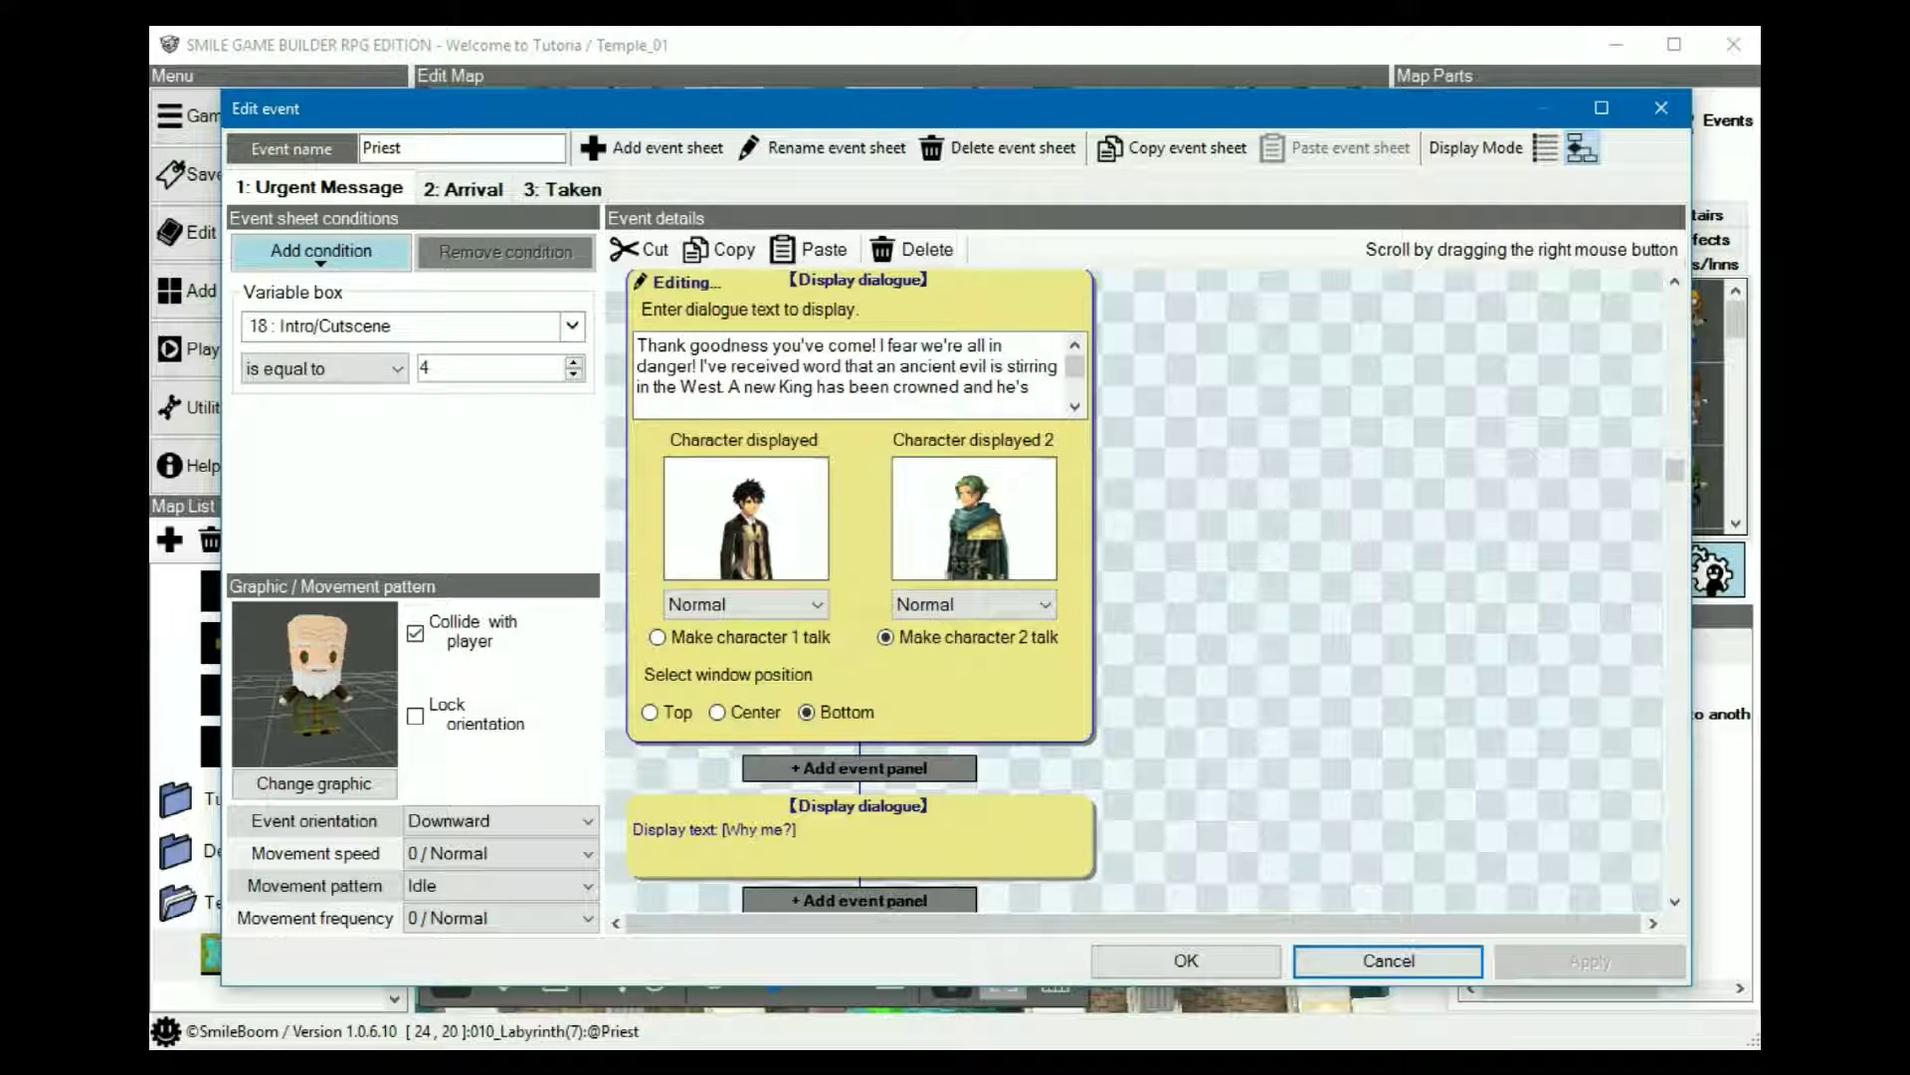
{"action": "scroll", "coordinate": [1135, 591], "scroll_direction": "down", "scroll_amount": 1}
{"action": "scroll", "coordinate": [861, 498], "scroll_direction": "down", "scroll_amount": 2}
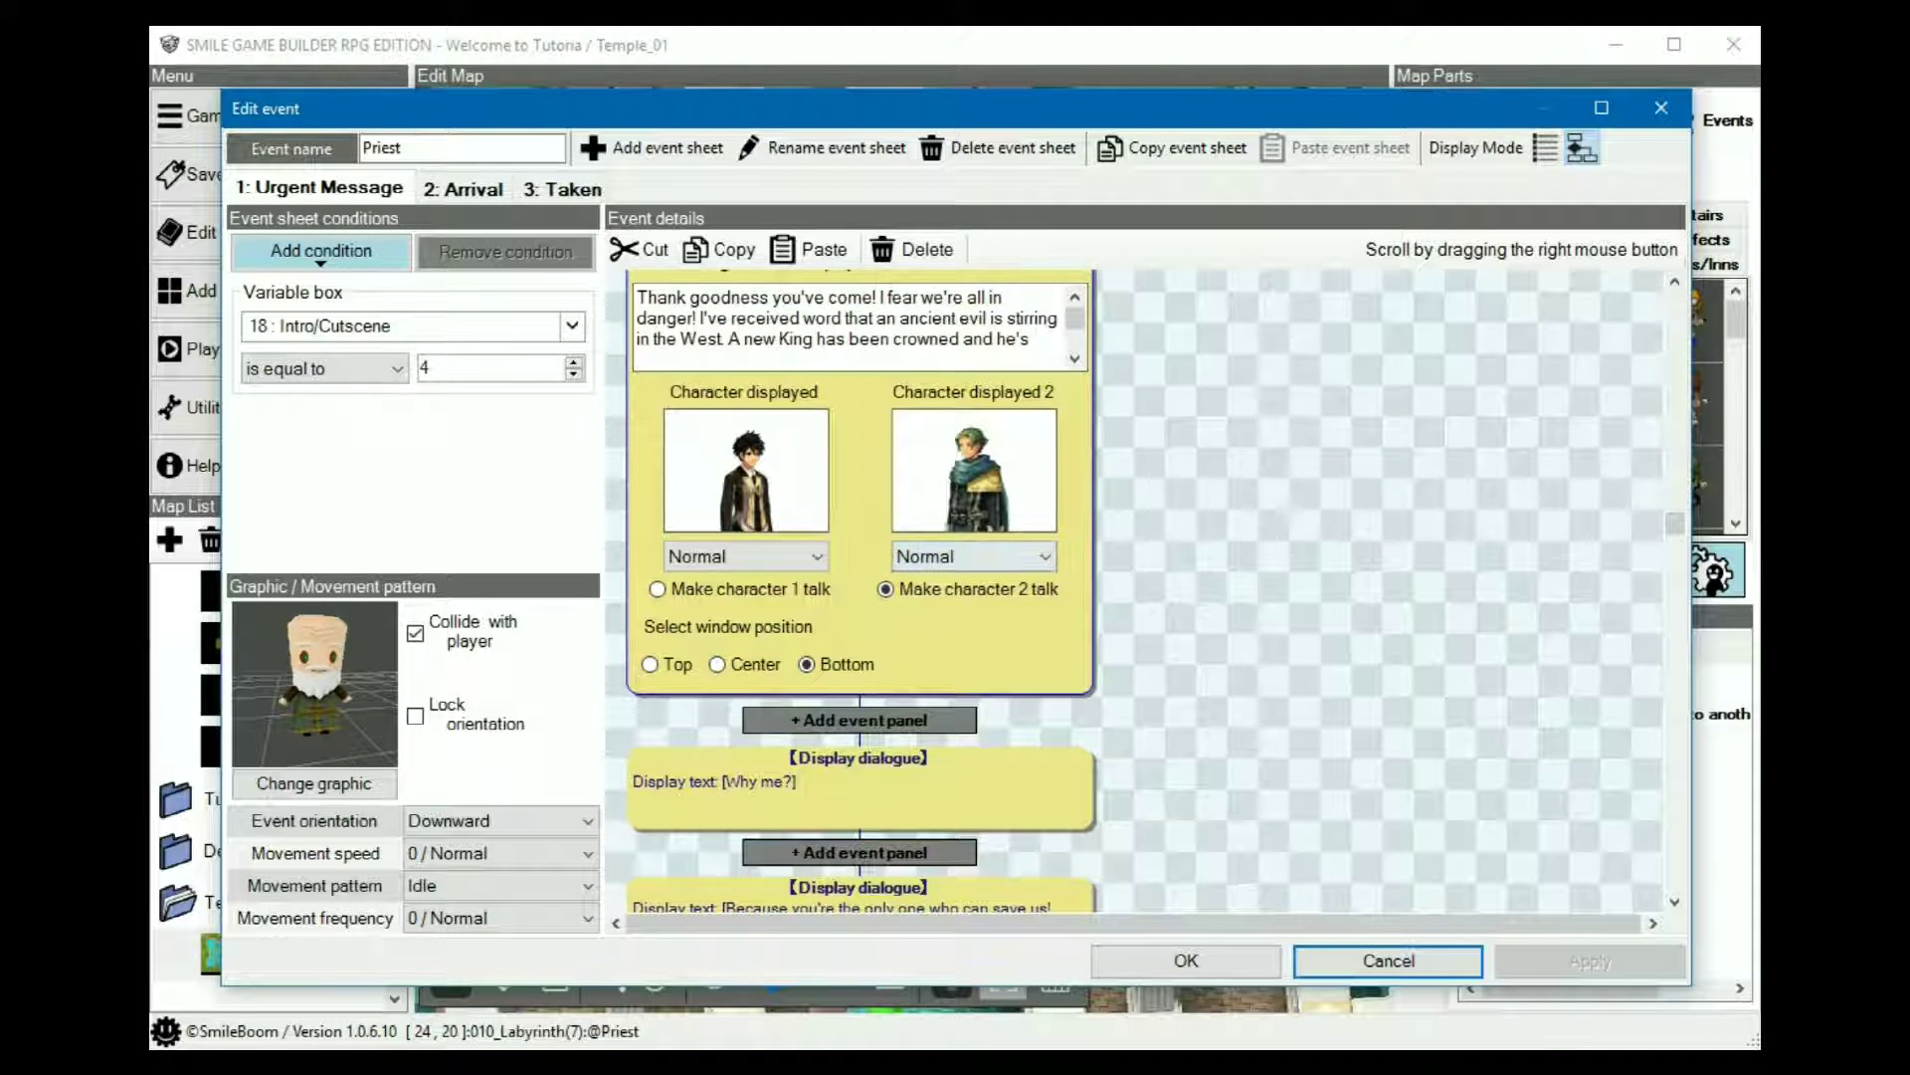
{"action": "scroll", "coordinate": [861, 497], "scroll_direction": "down", "scroll_amount": 5}
{"action": "scroll", "coordinate": [861, 591], "scroll_direction": "down", "scroll_amount": 4}
{"action": "scroll", "coordinate": [860, 591], "scroll_direction": "down", "scroll_amount": 6}
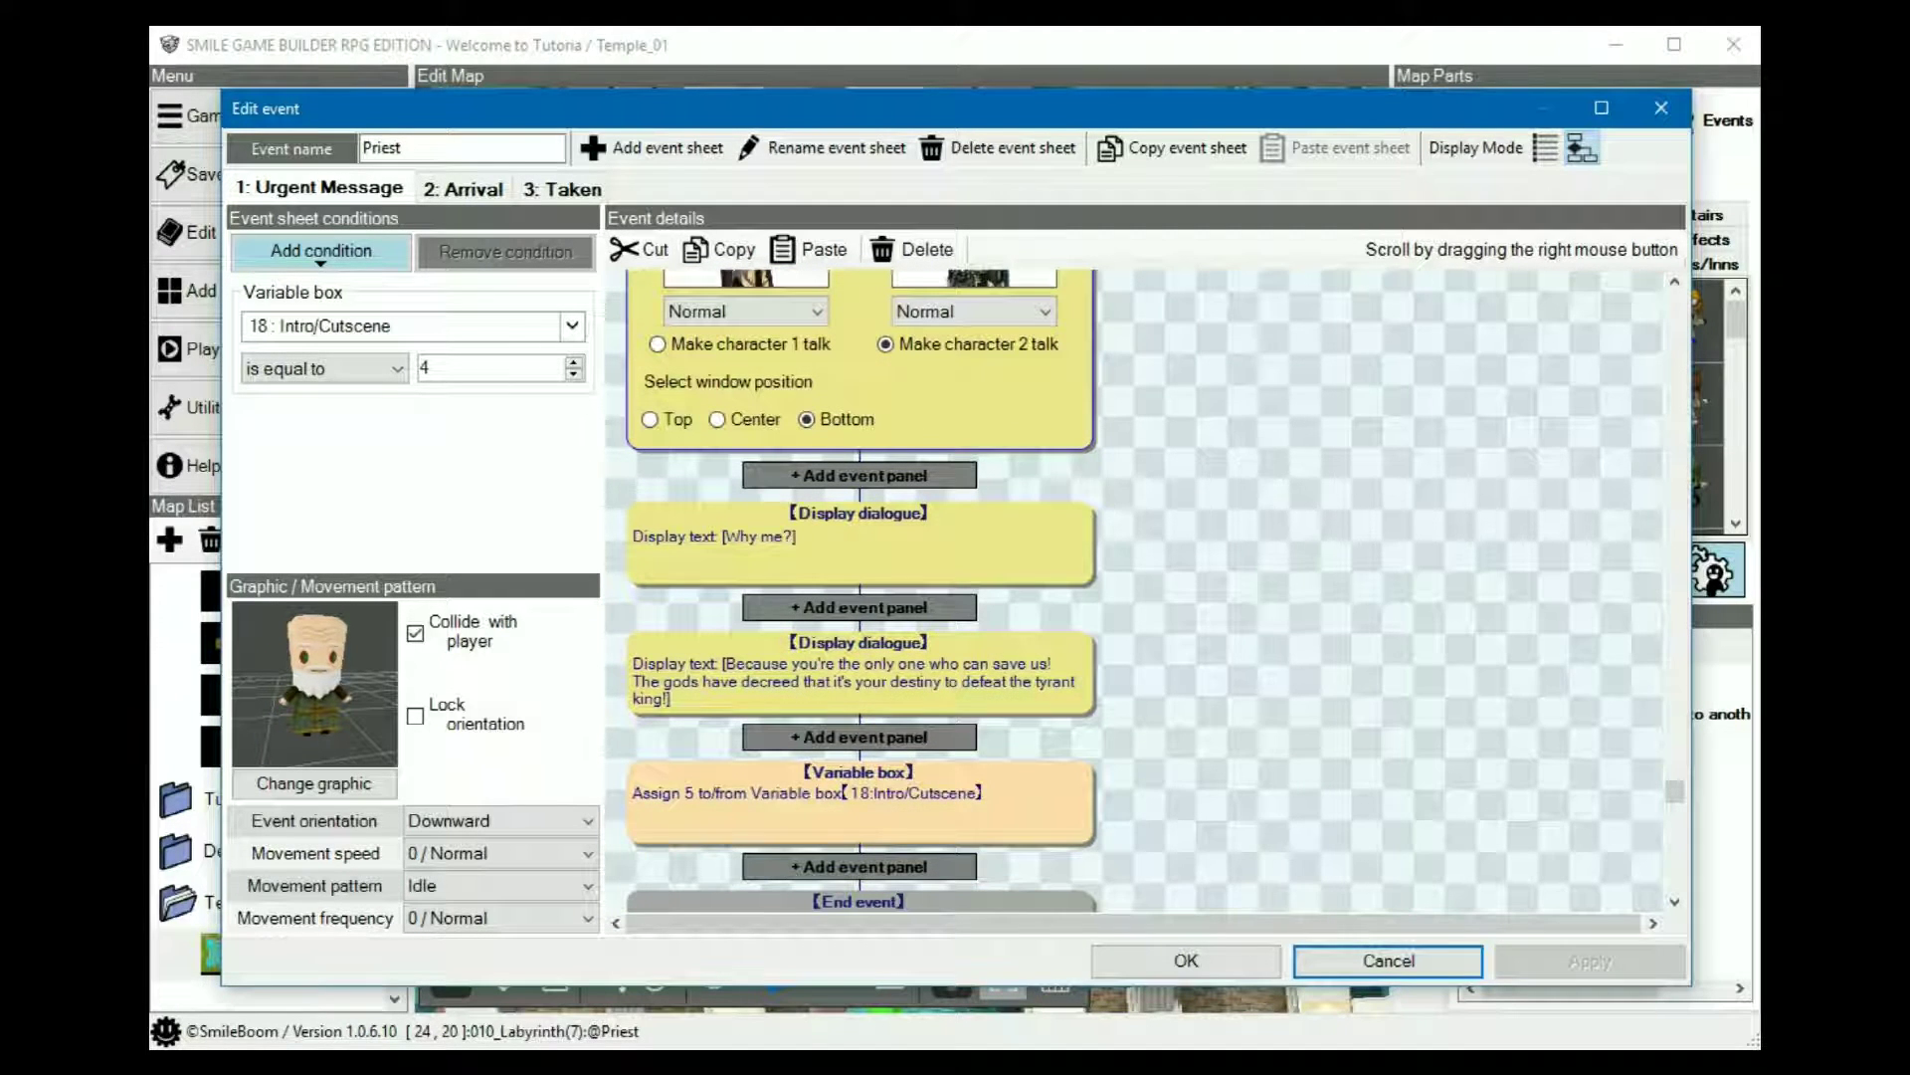
- Extend the "Why me?" dialogue on the Priest's Urgent Message sheet to read "Why me? Why not a proper warrior?"
{"action": "left_click", "coordinate": [861, 545]}
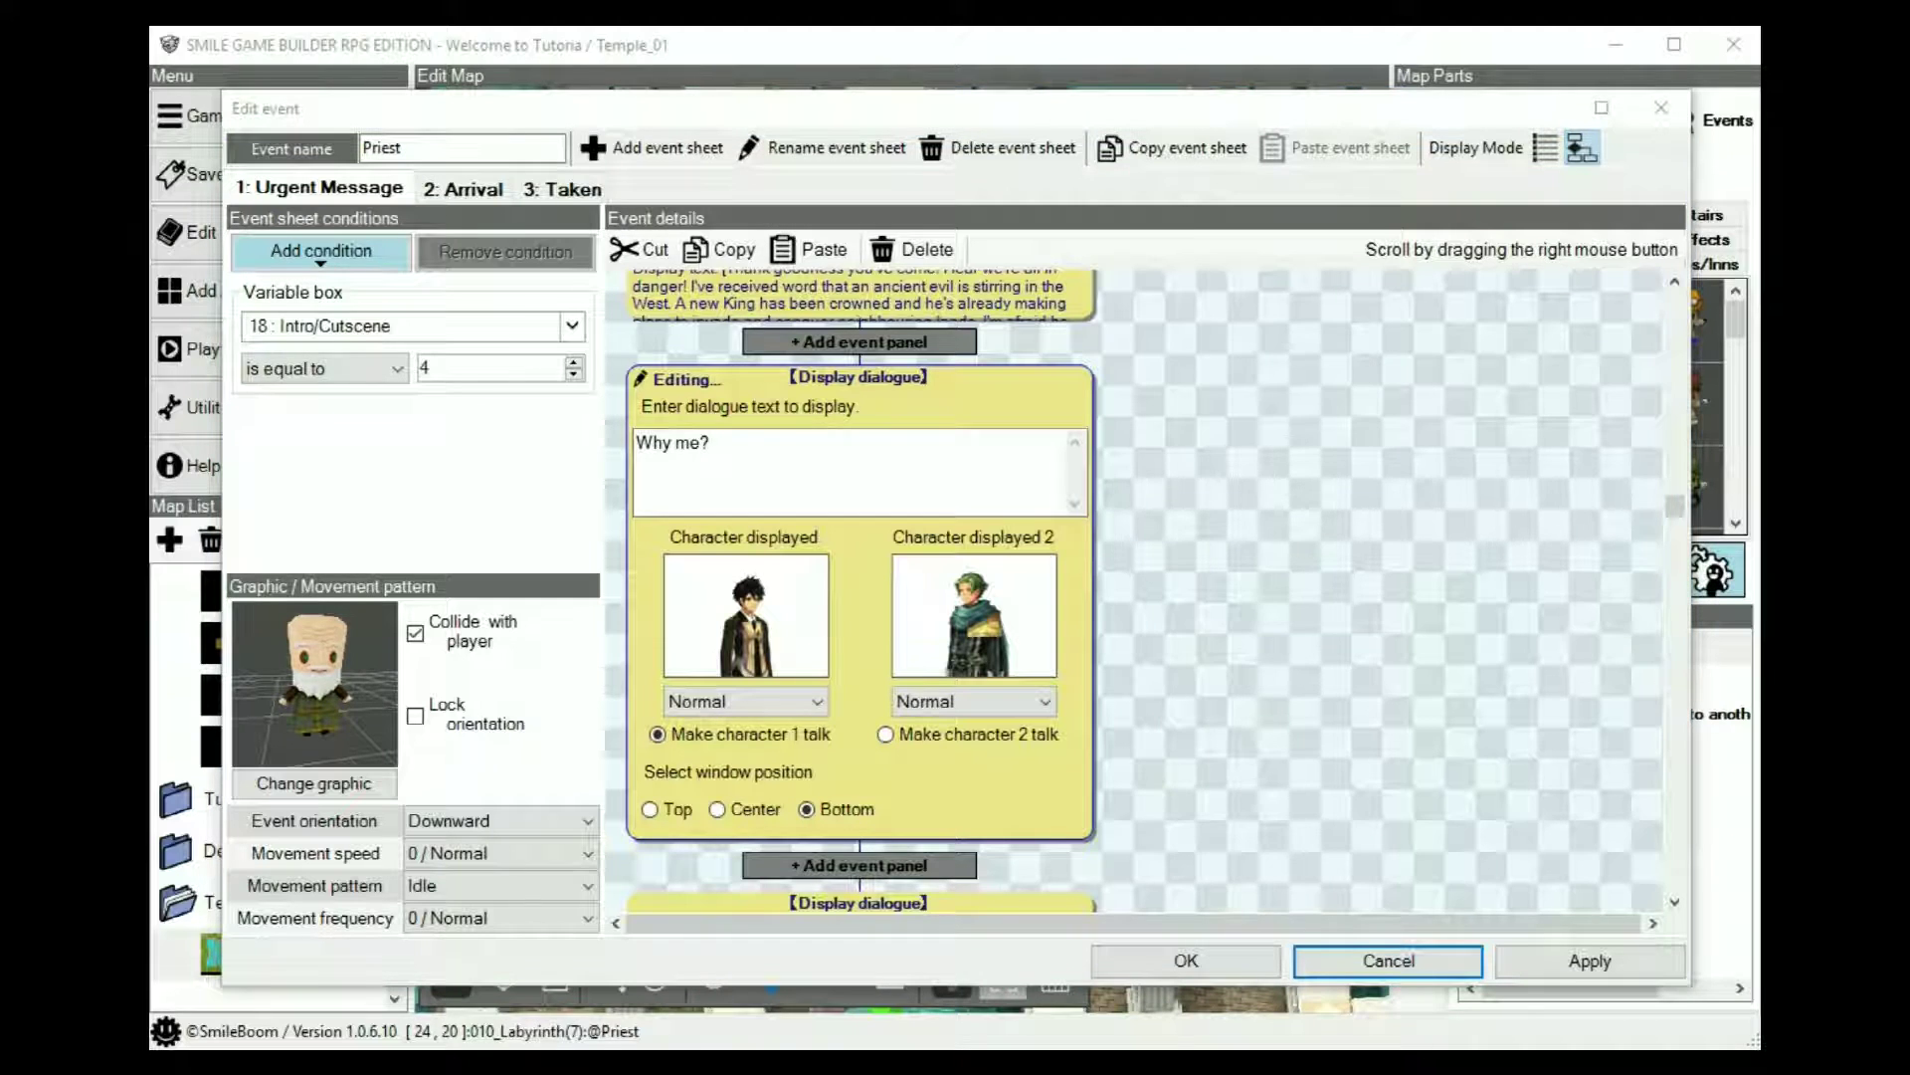
{"action": "left_click", "coordinate": [710, 443]}
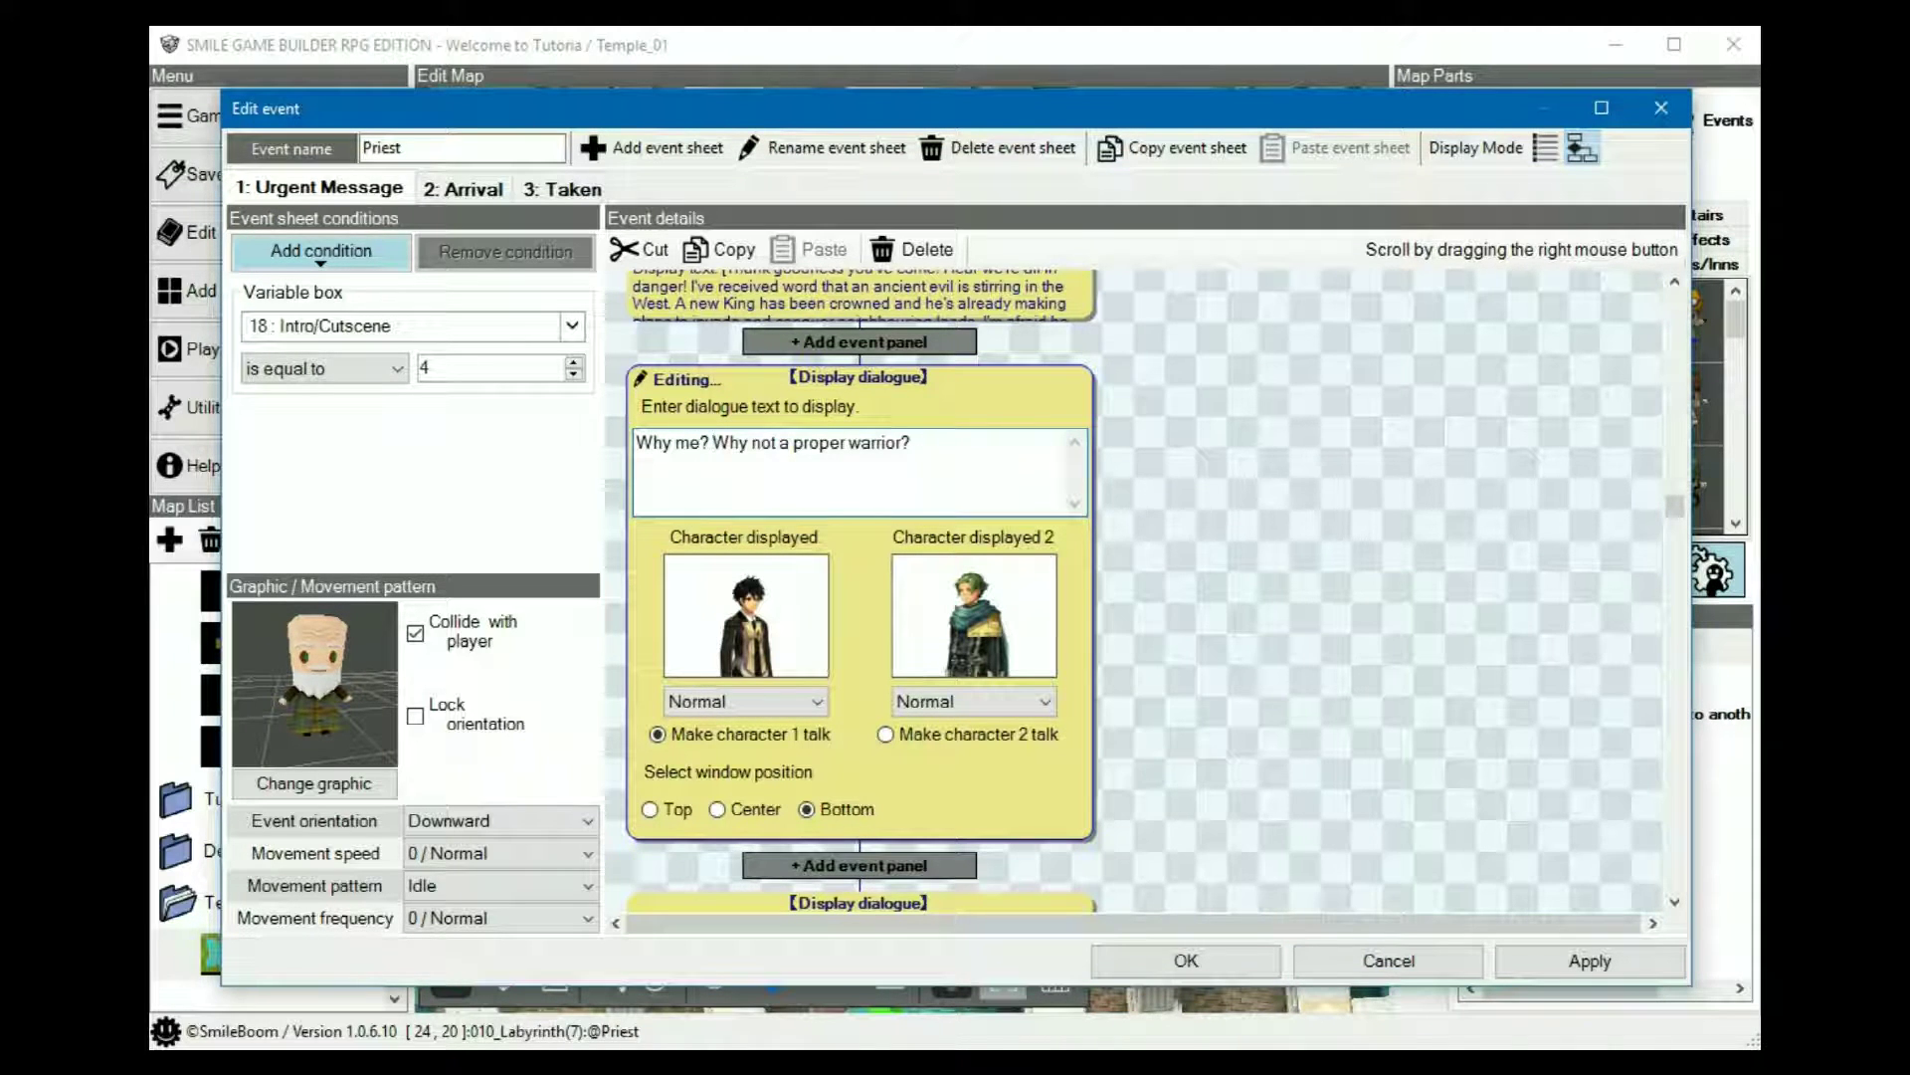
{"action": "key", "text": "Escape"}
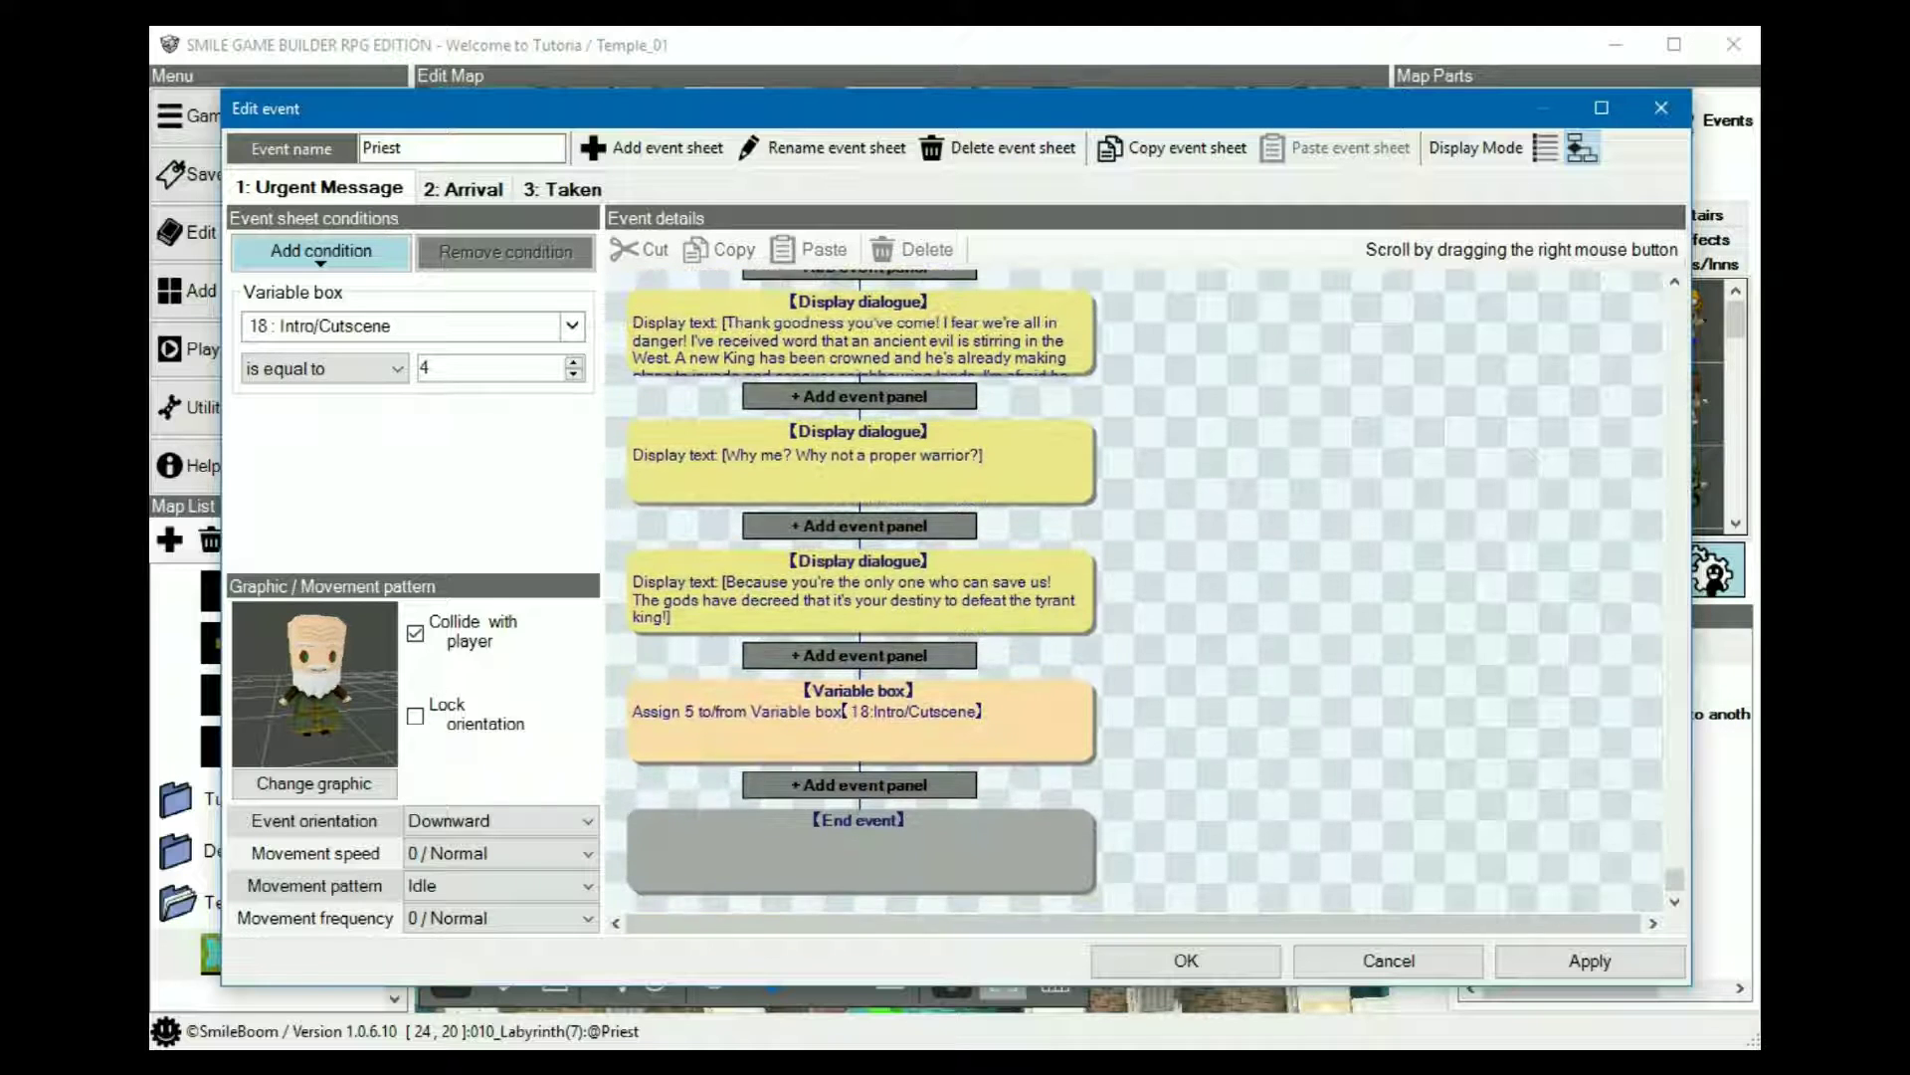
- Examine the Priest's reply dialogue and the Variable box panel at the end of the Urgent Message sheet
{"action": "left_click", "coordinate": [860, 594]}
{"action": "right_click_drag", "start_coordinate": [860, 594], "coordinate": [860, 197]}
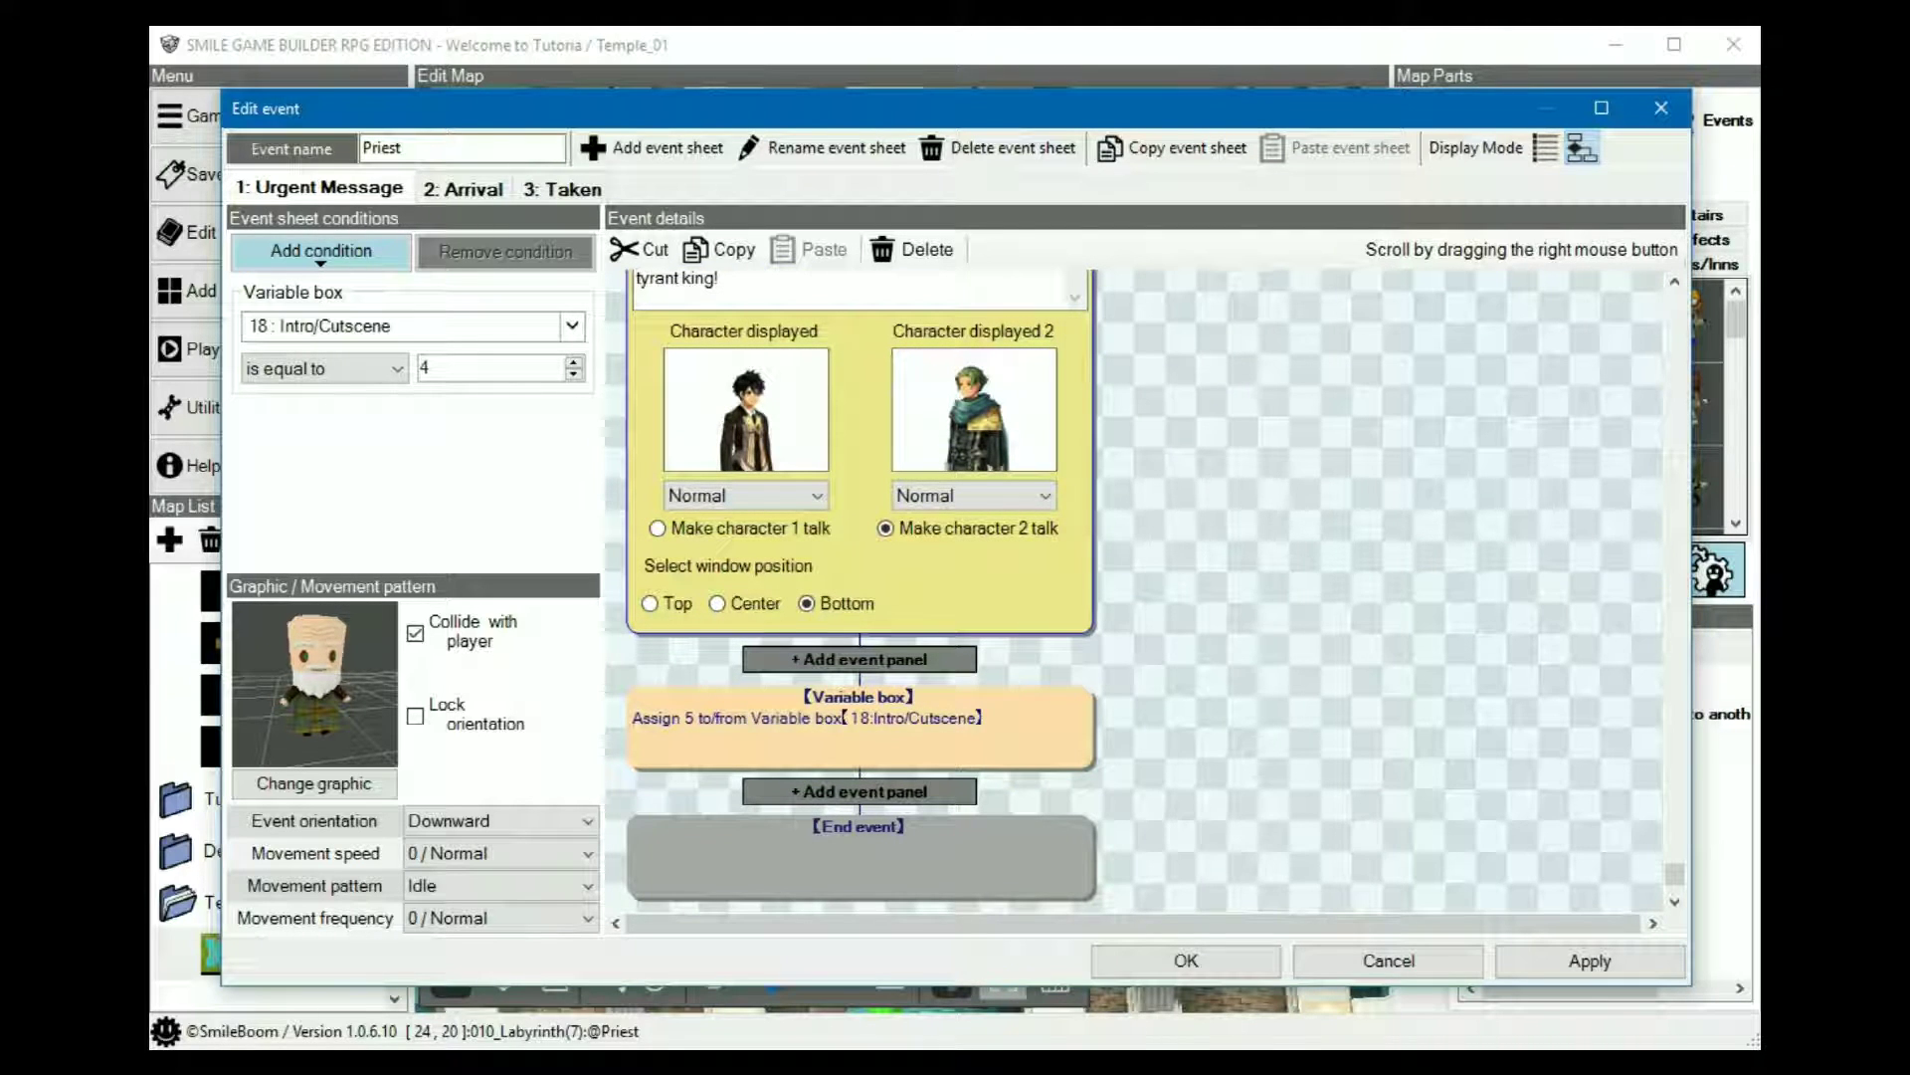
{"action": "left_click", "coordinate": [860, 741]}
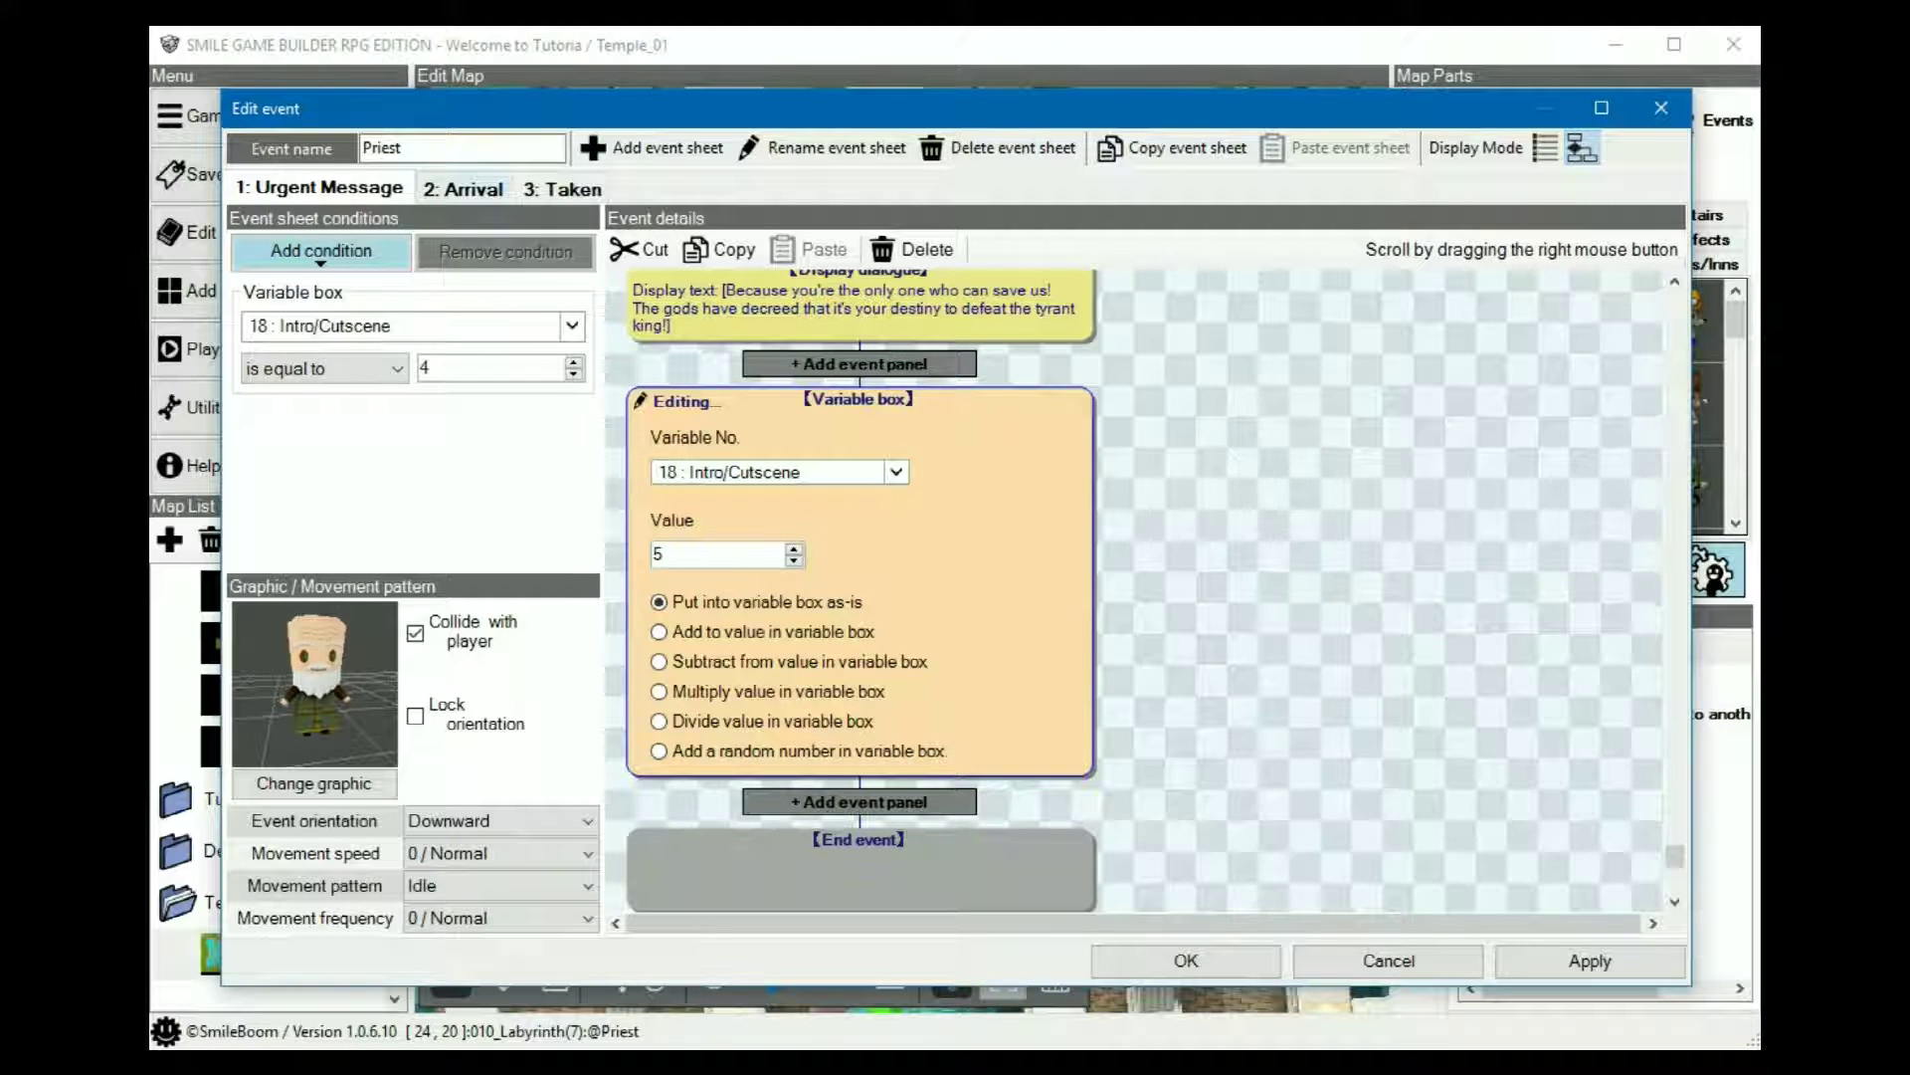
- Examine the Priest's Arrival sheet, including its condition and its wait, emoticon and player orientation panels
{"action": "left_click", "coordinate": [463, 189]}
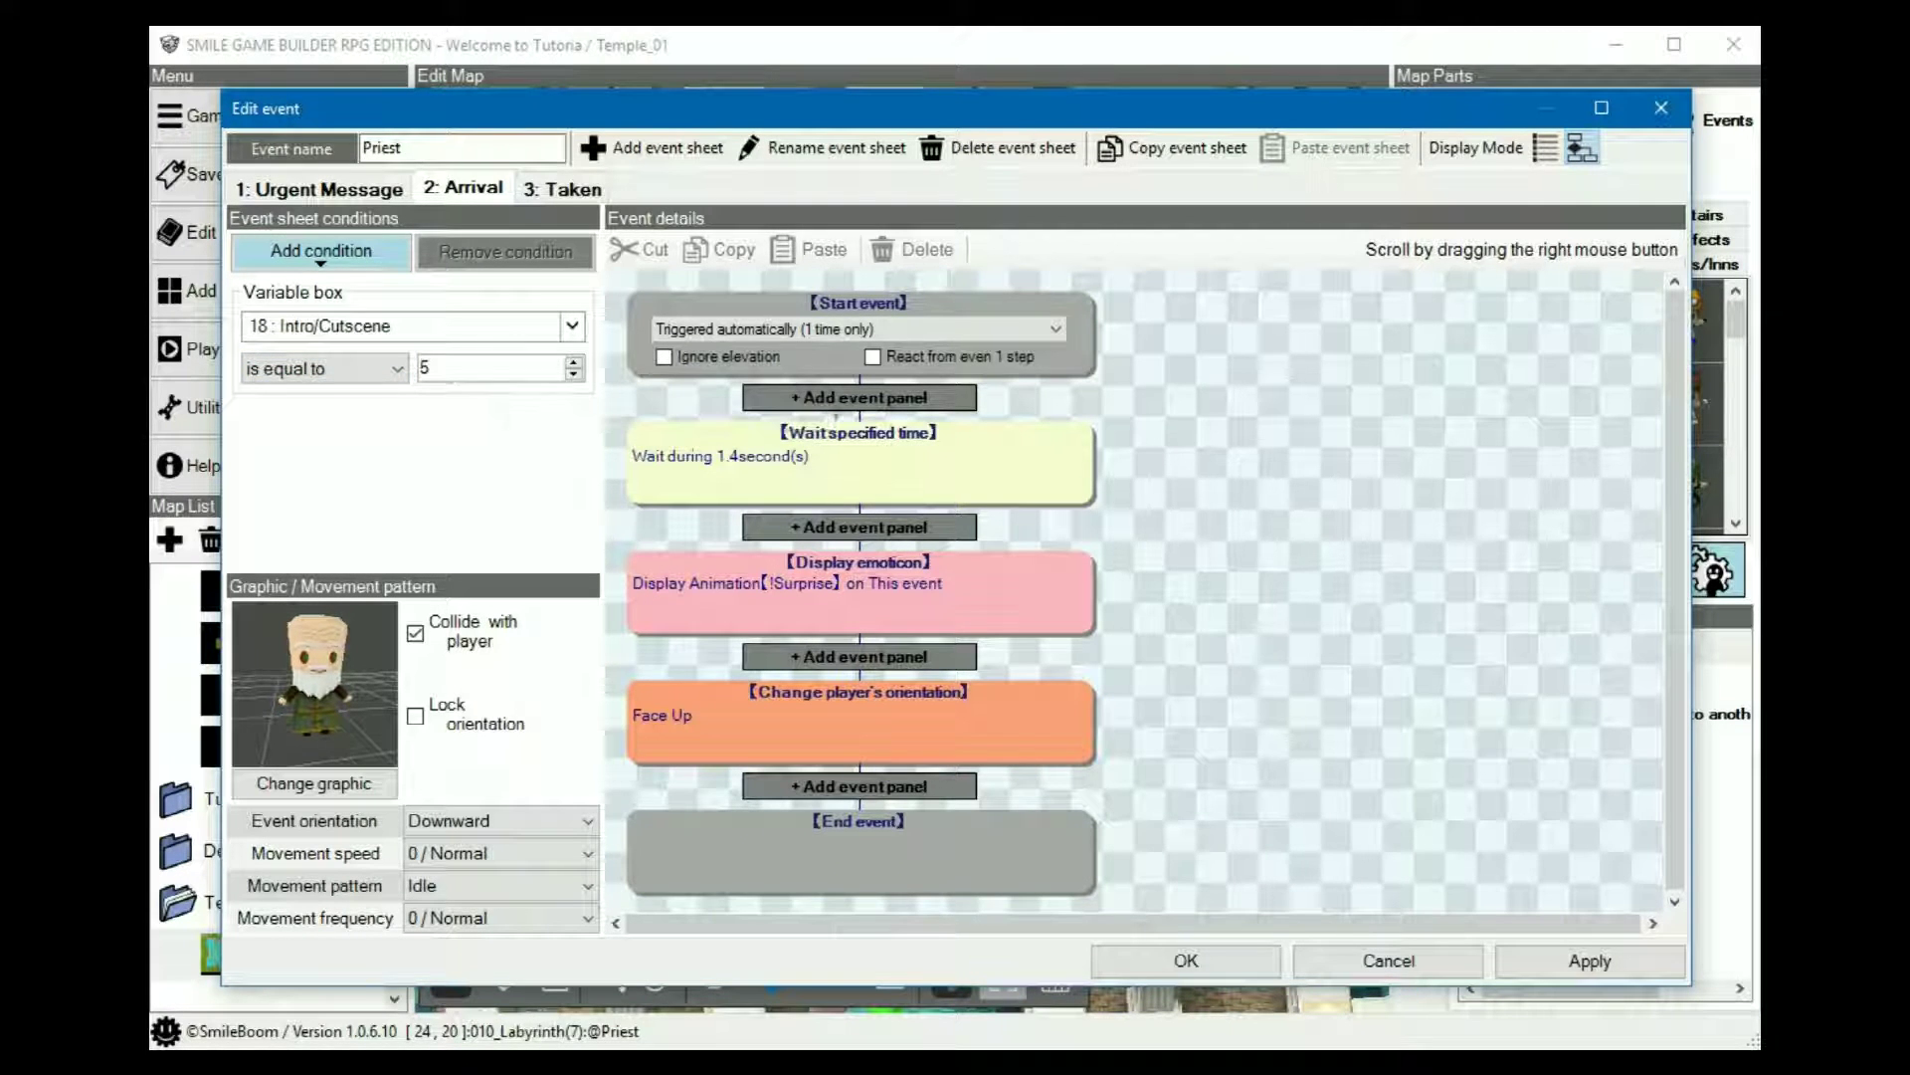
{"action": "left_click", "coordinate": [860, 465]}
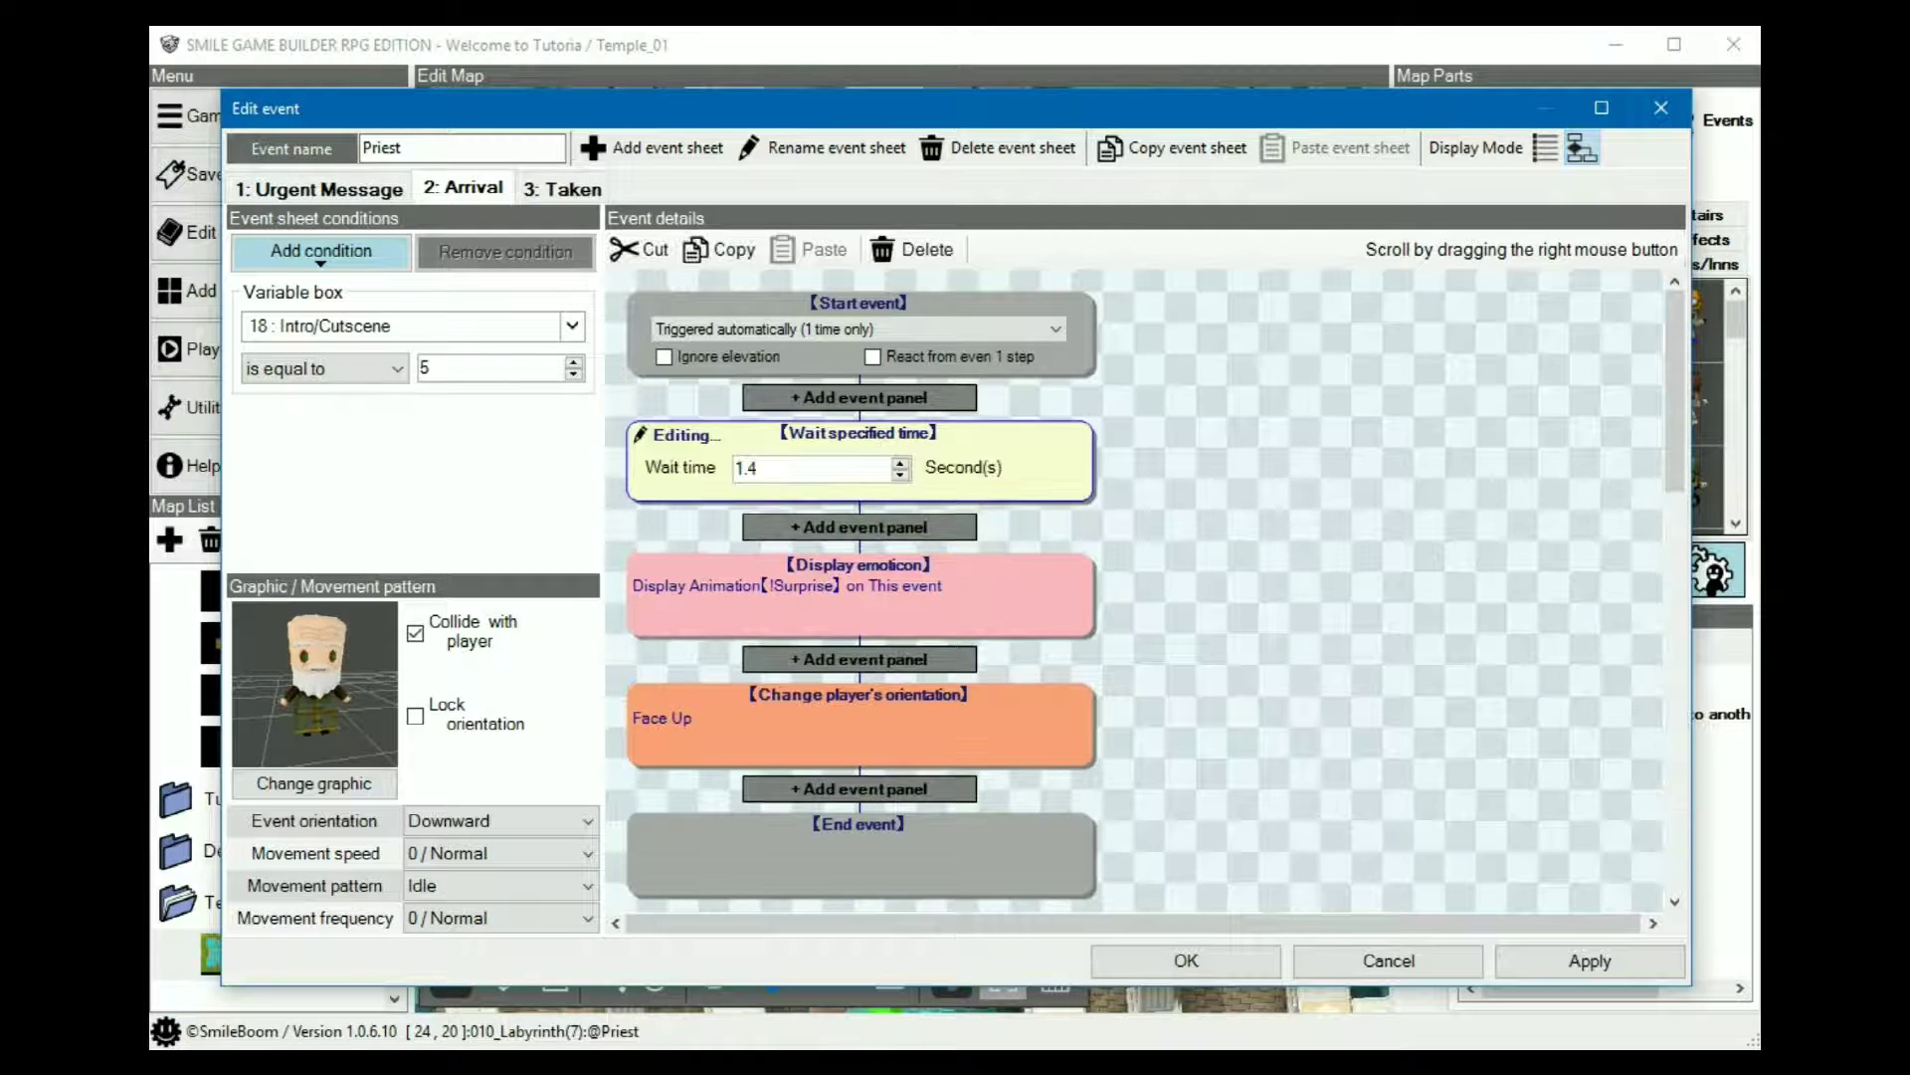
{"action": "scroll", "coordinate": [859, 592], "scroll_direction": "down", "scroll_amount": 1}
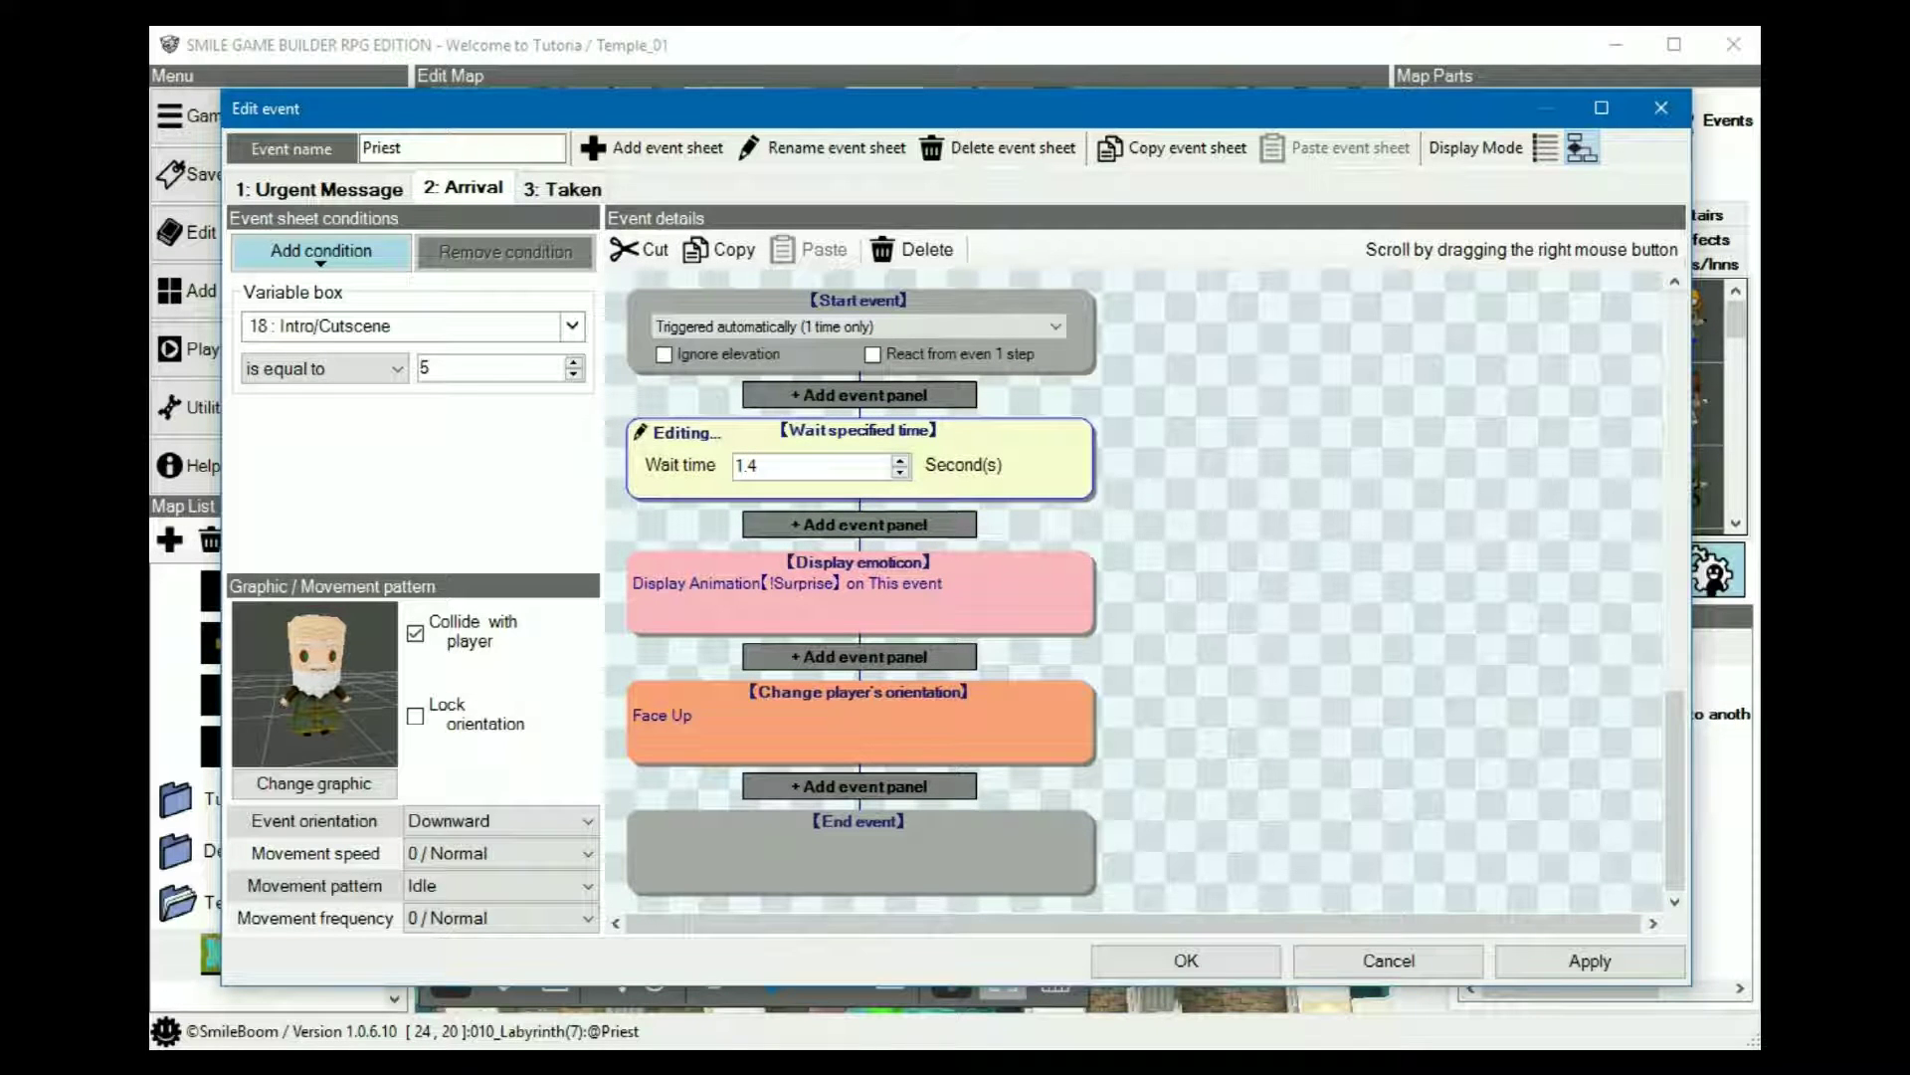
{"action": "left_click", "coordinate": [860, 594]}
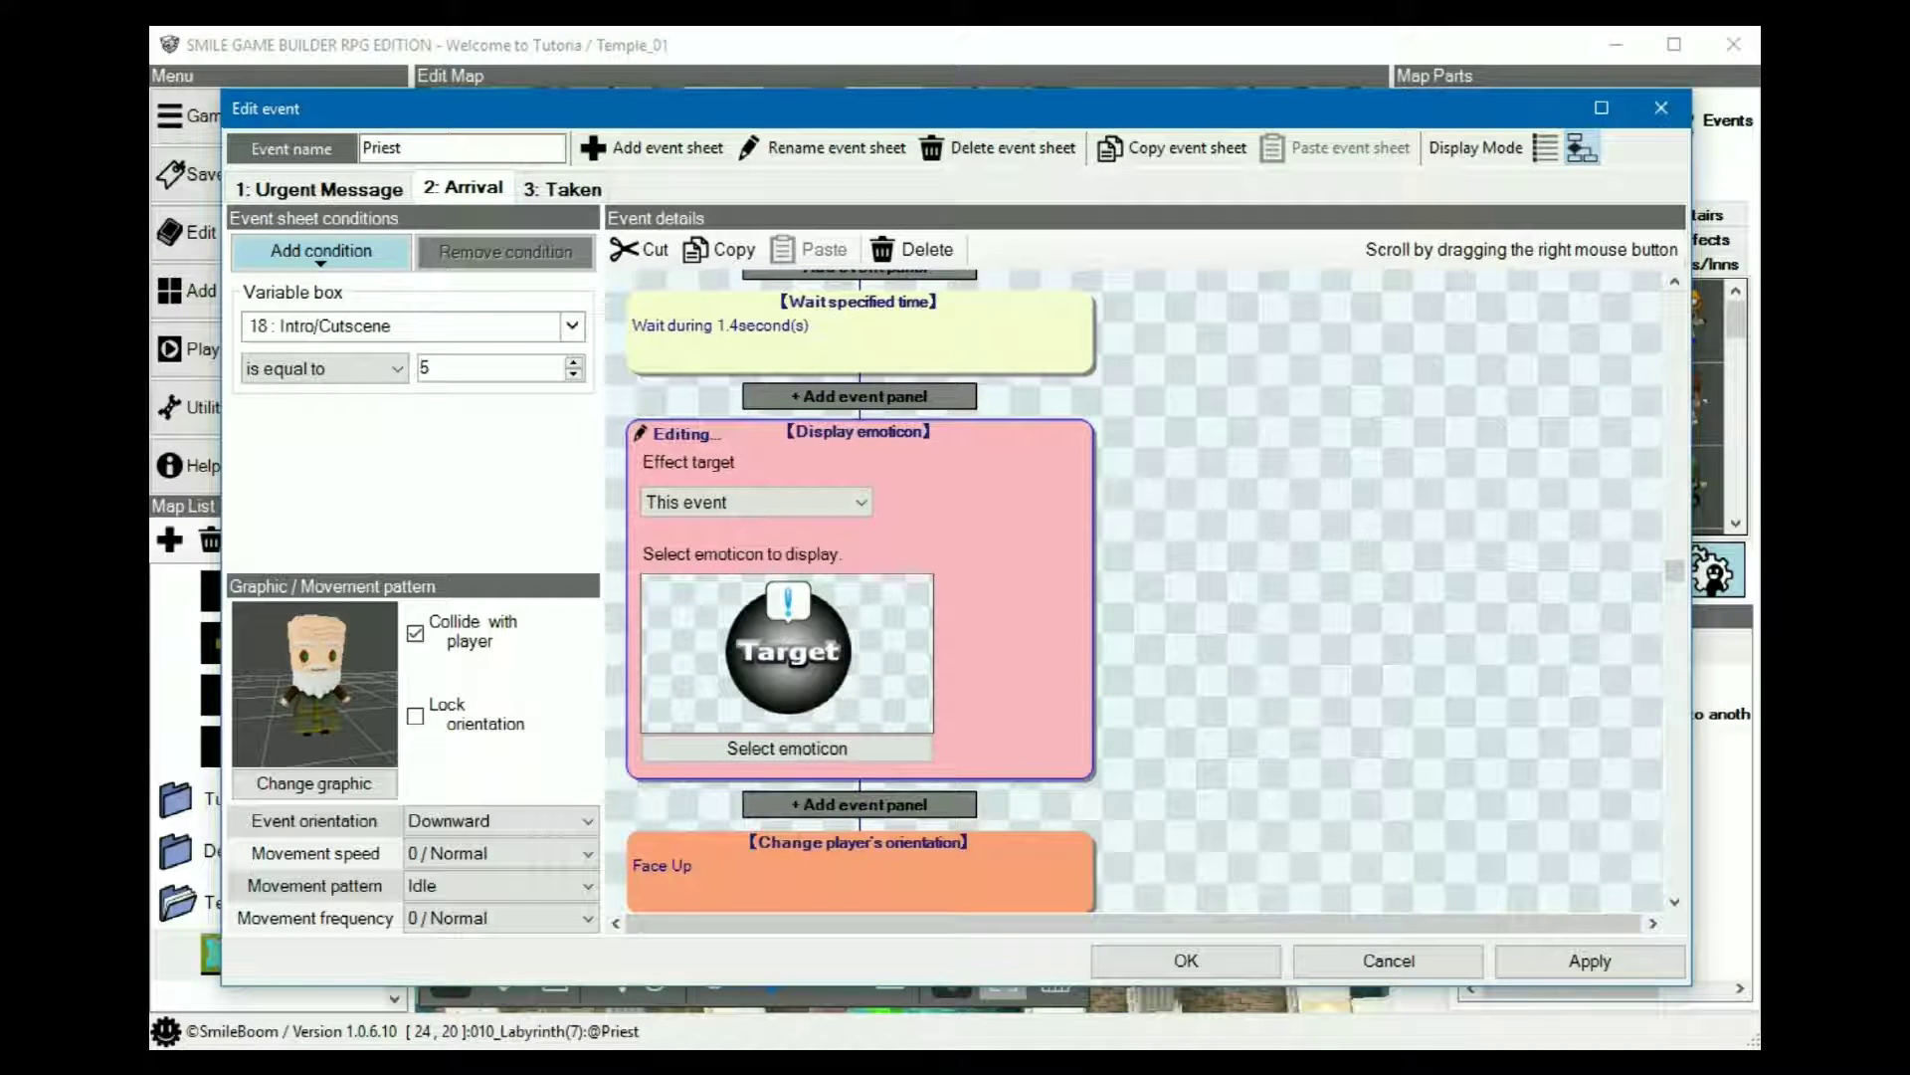
{"action": "scroll", "coordinate": [859, 594], "scroll_direction": "down", "scroll_amount": 3}
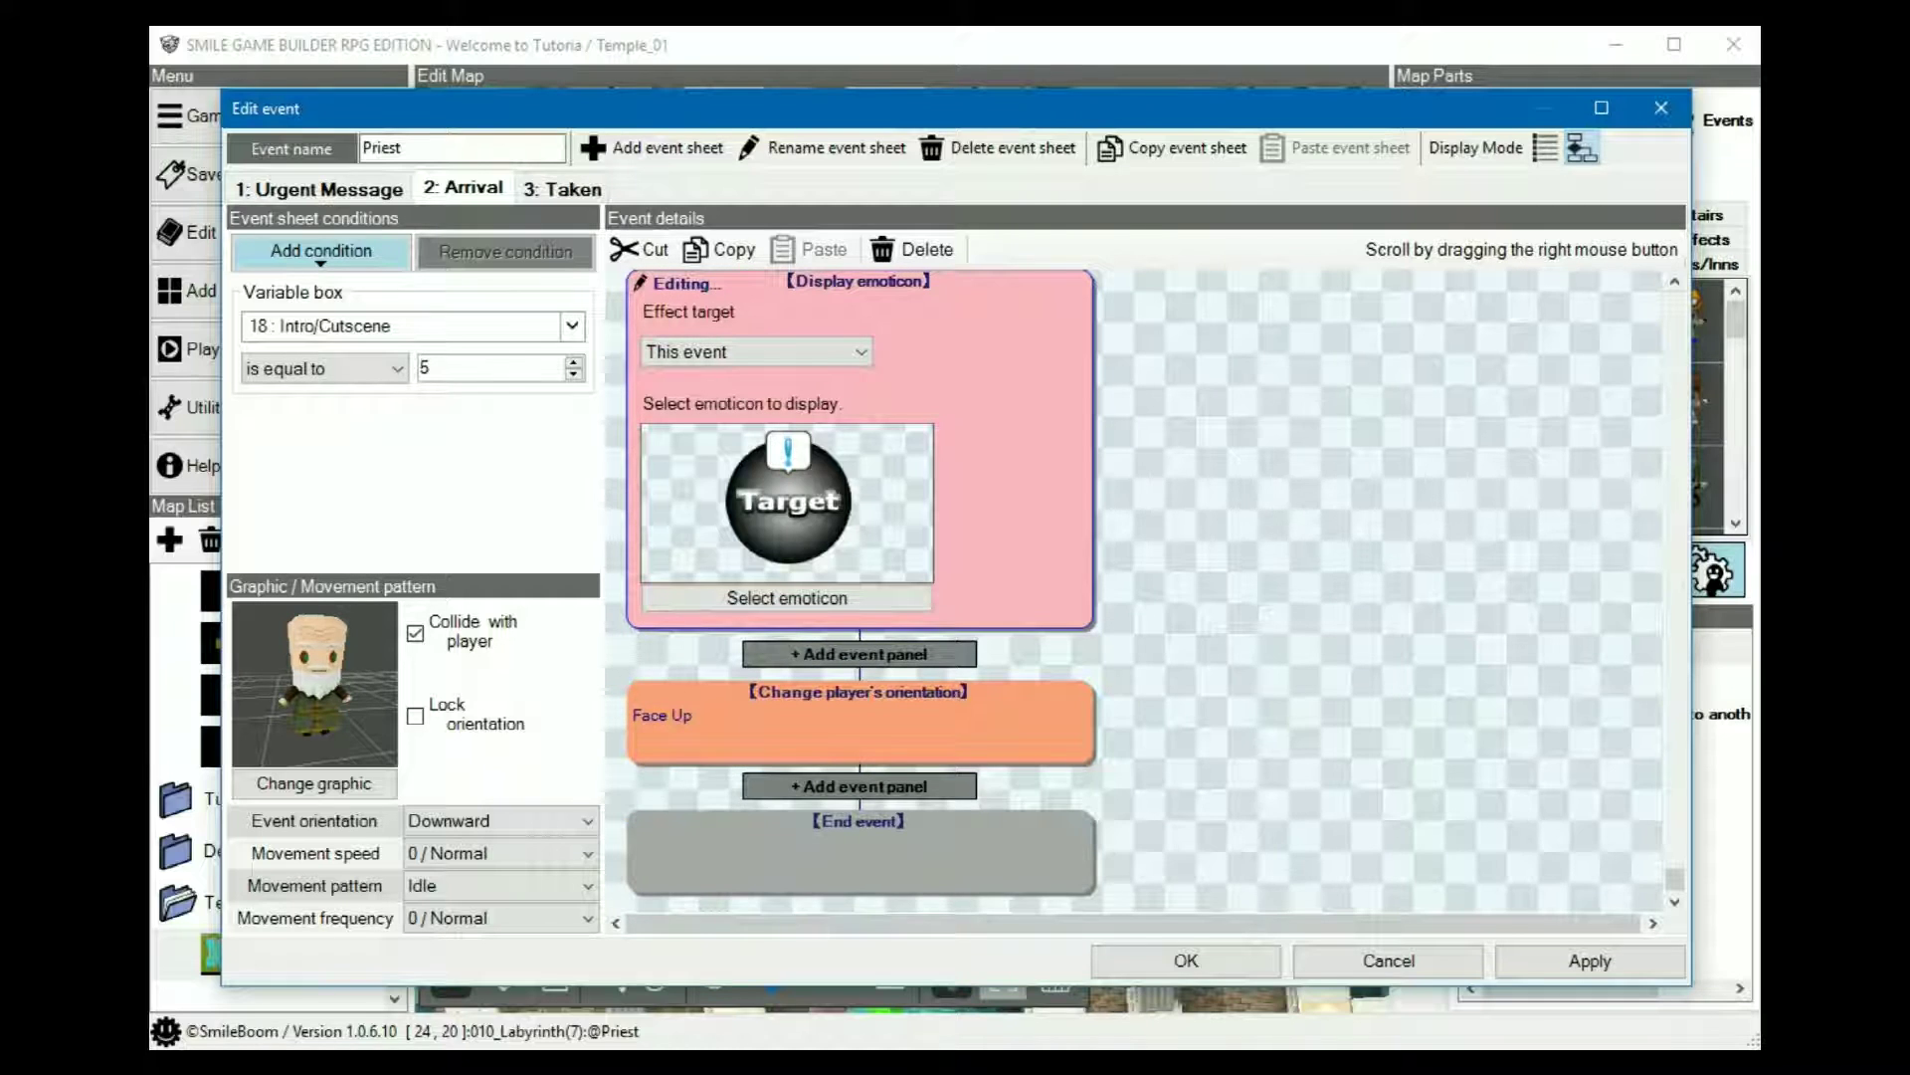
{"action": "left_click", "coordinate": [860, 725]}
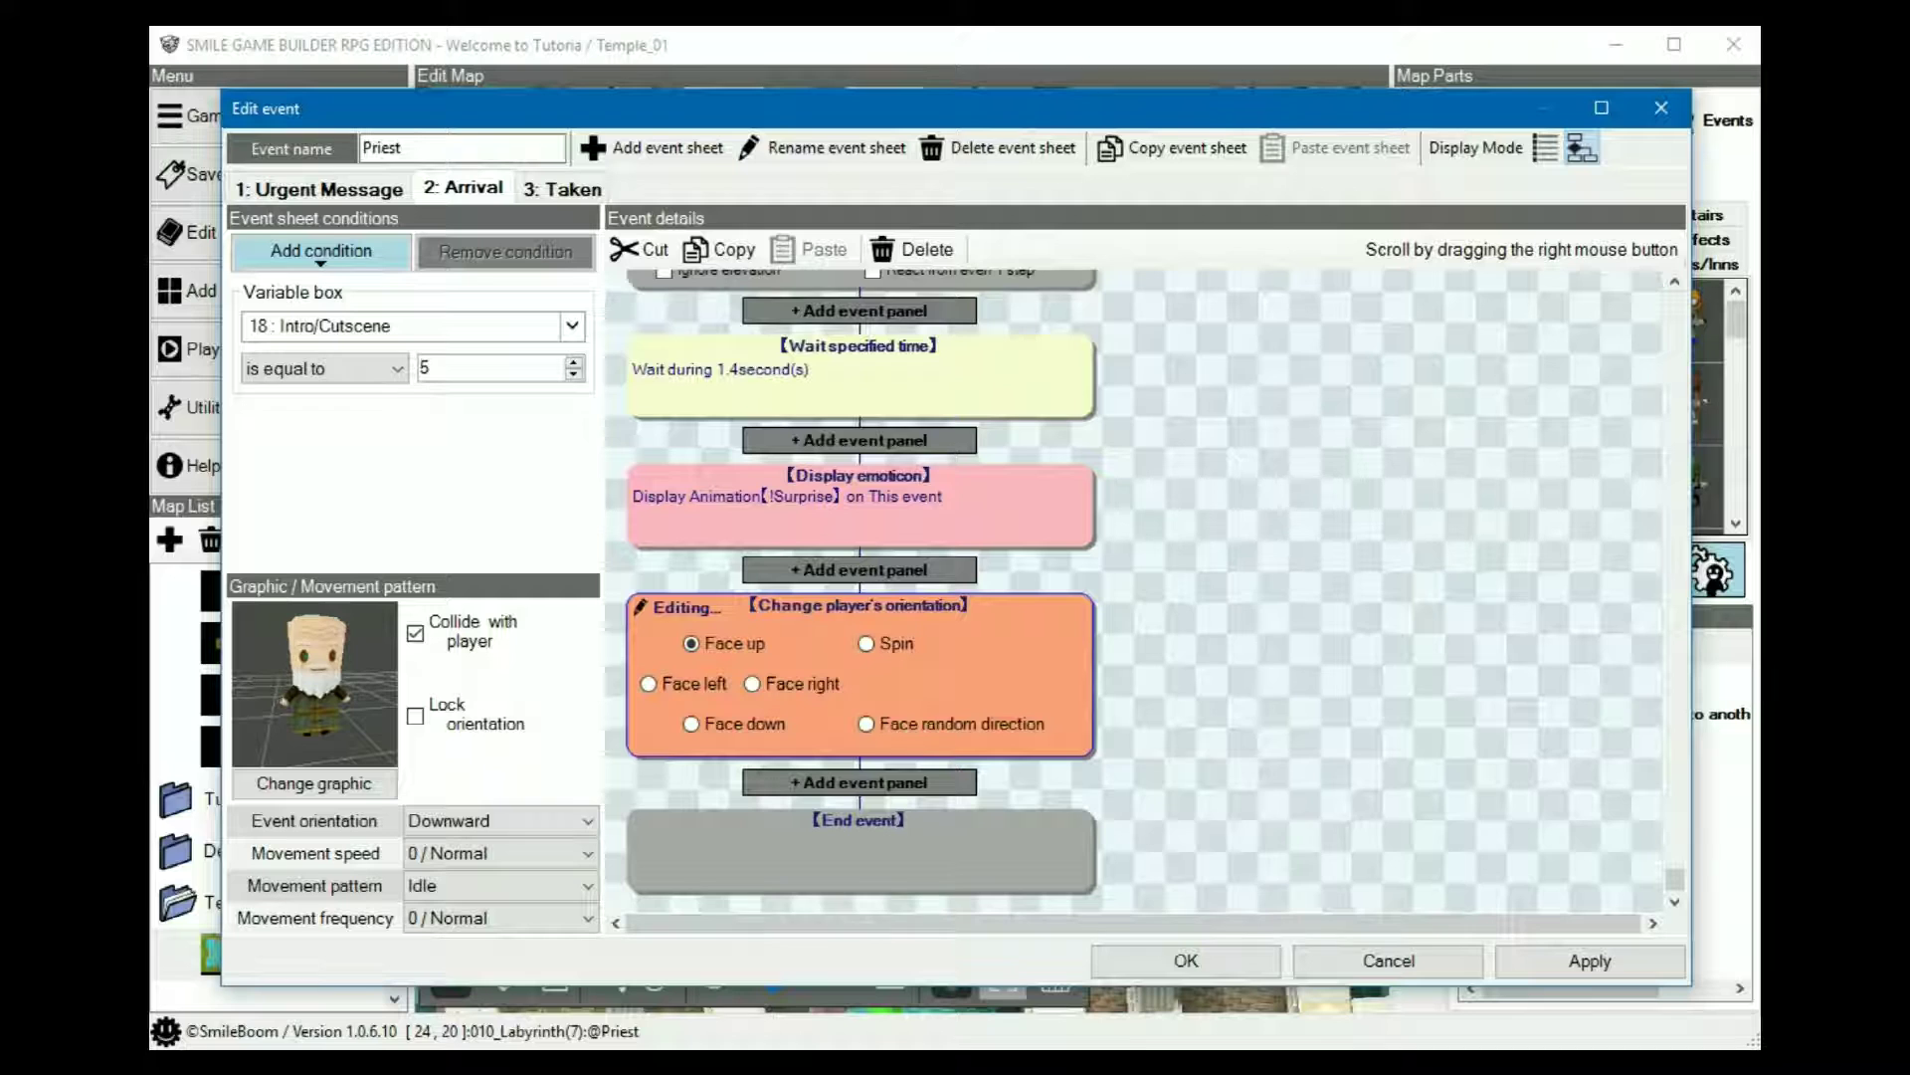
- Set the screen darkening time on the Priest's Taken sheet to 1.5 seconds and confirm the event
{"action": "left_click", "coordinate": [563, 188]}
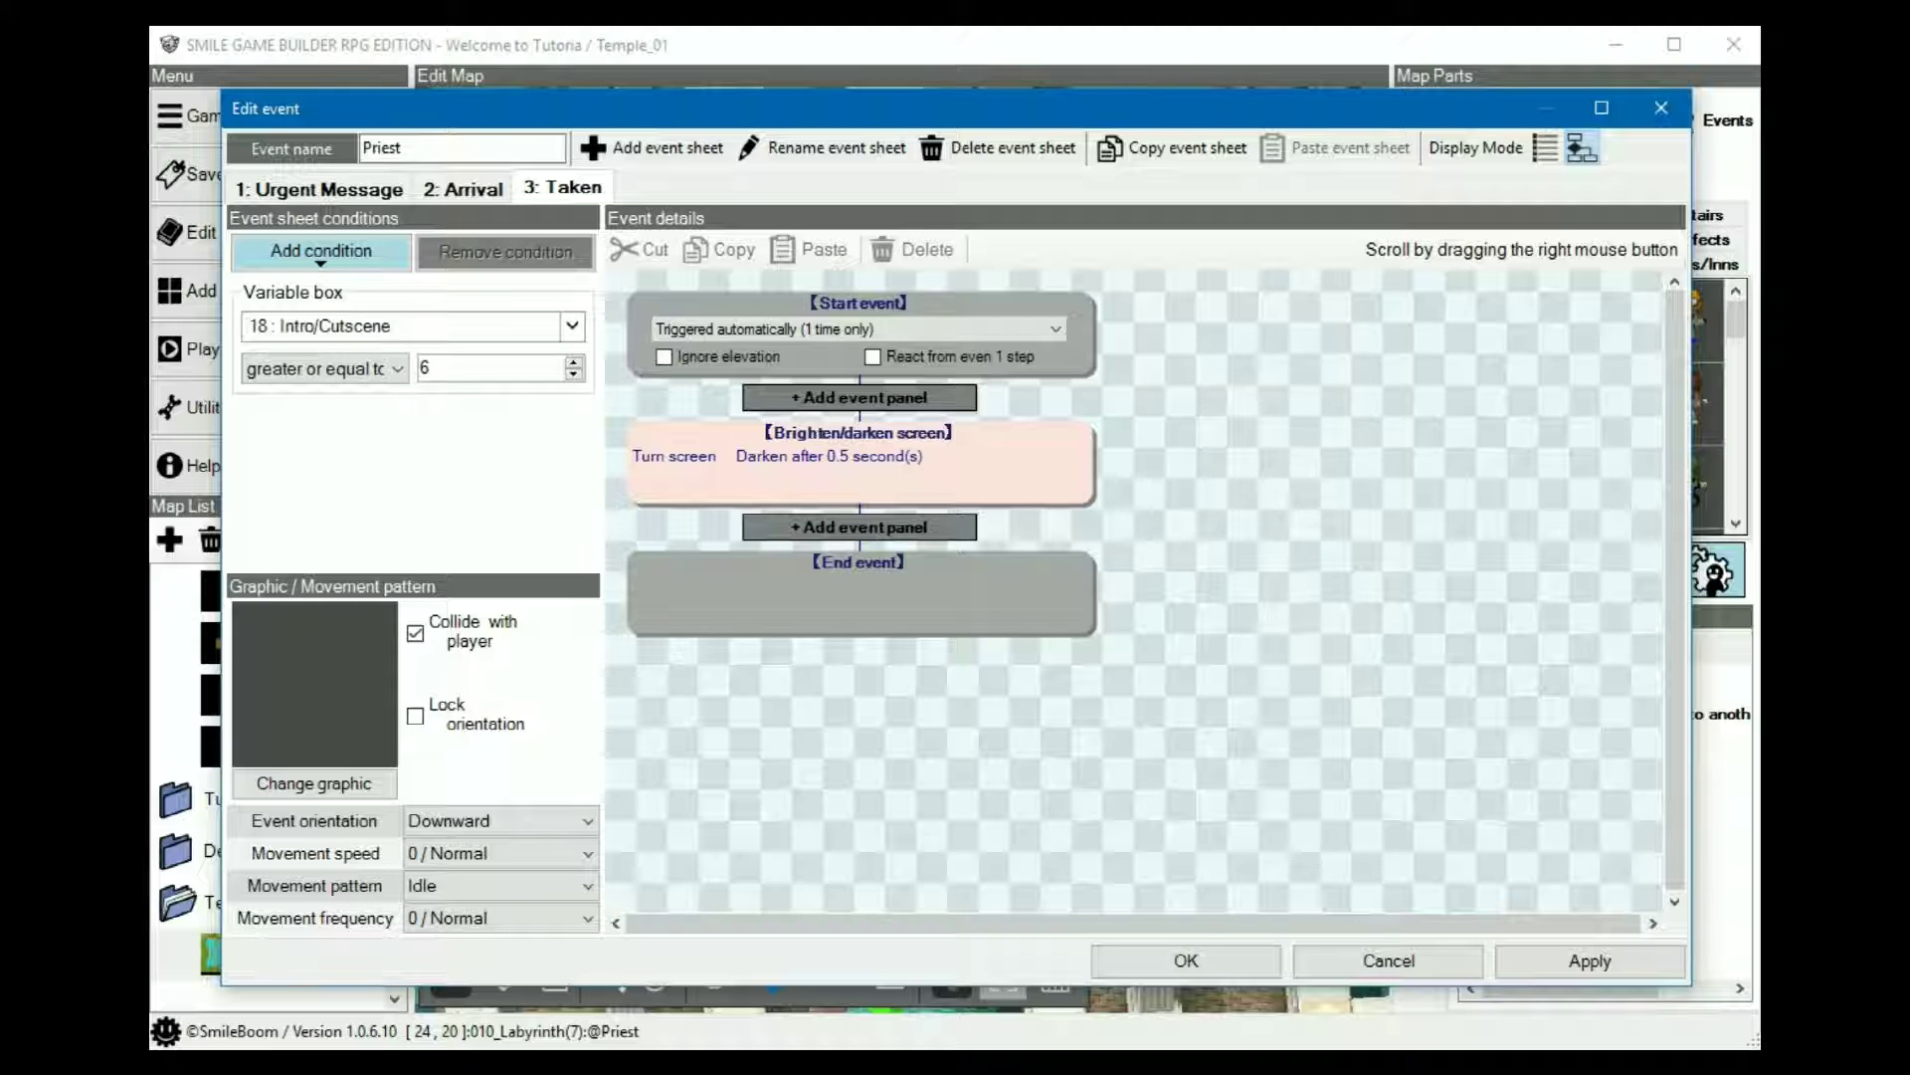
{"action": "left_click", "coordinate": [861, 463]}
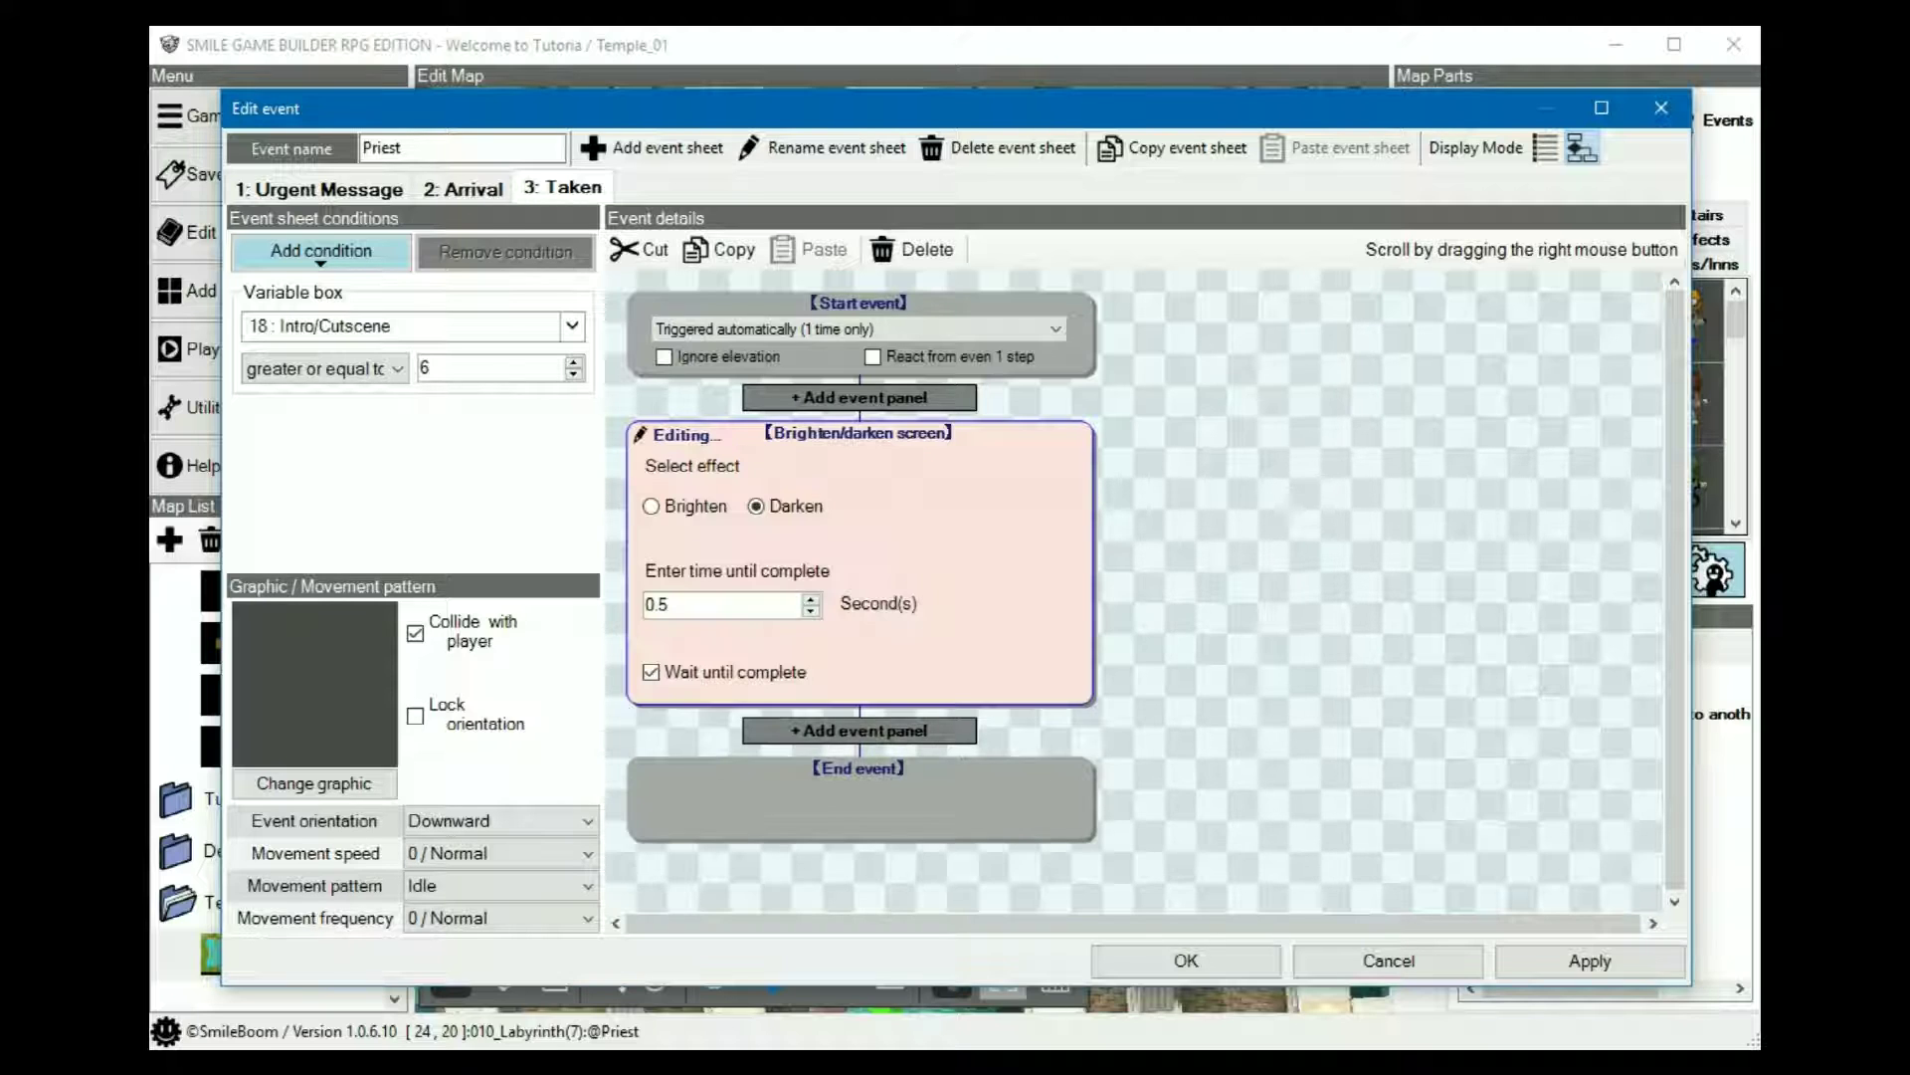
{"action": "scroll", "coordinate": [751, 603], "scroll_direction": "up", "scroll_amount": 2}
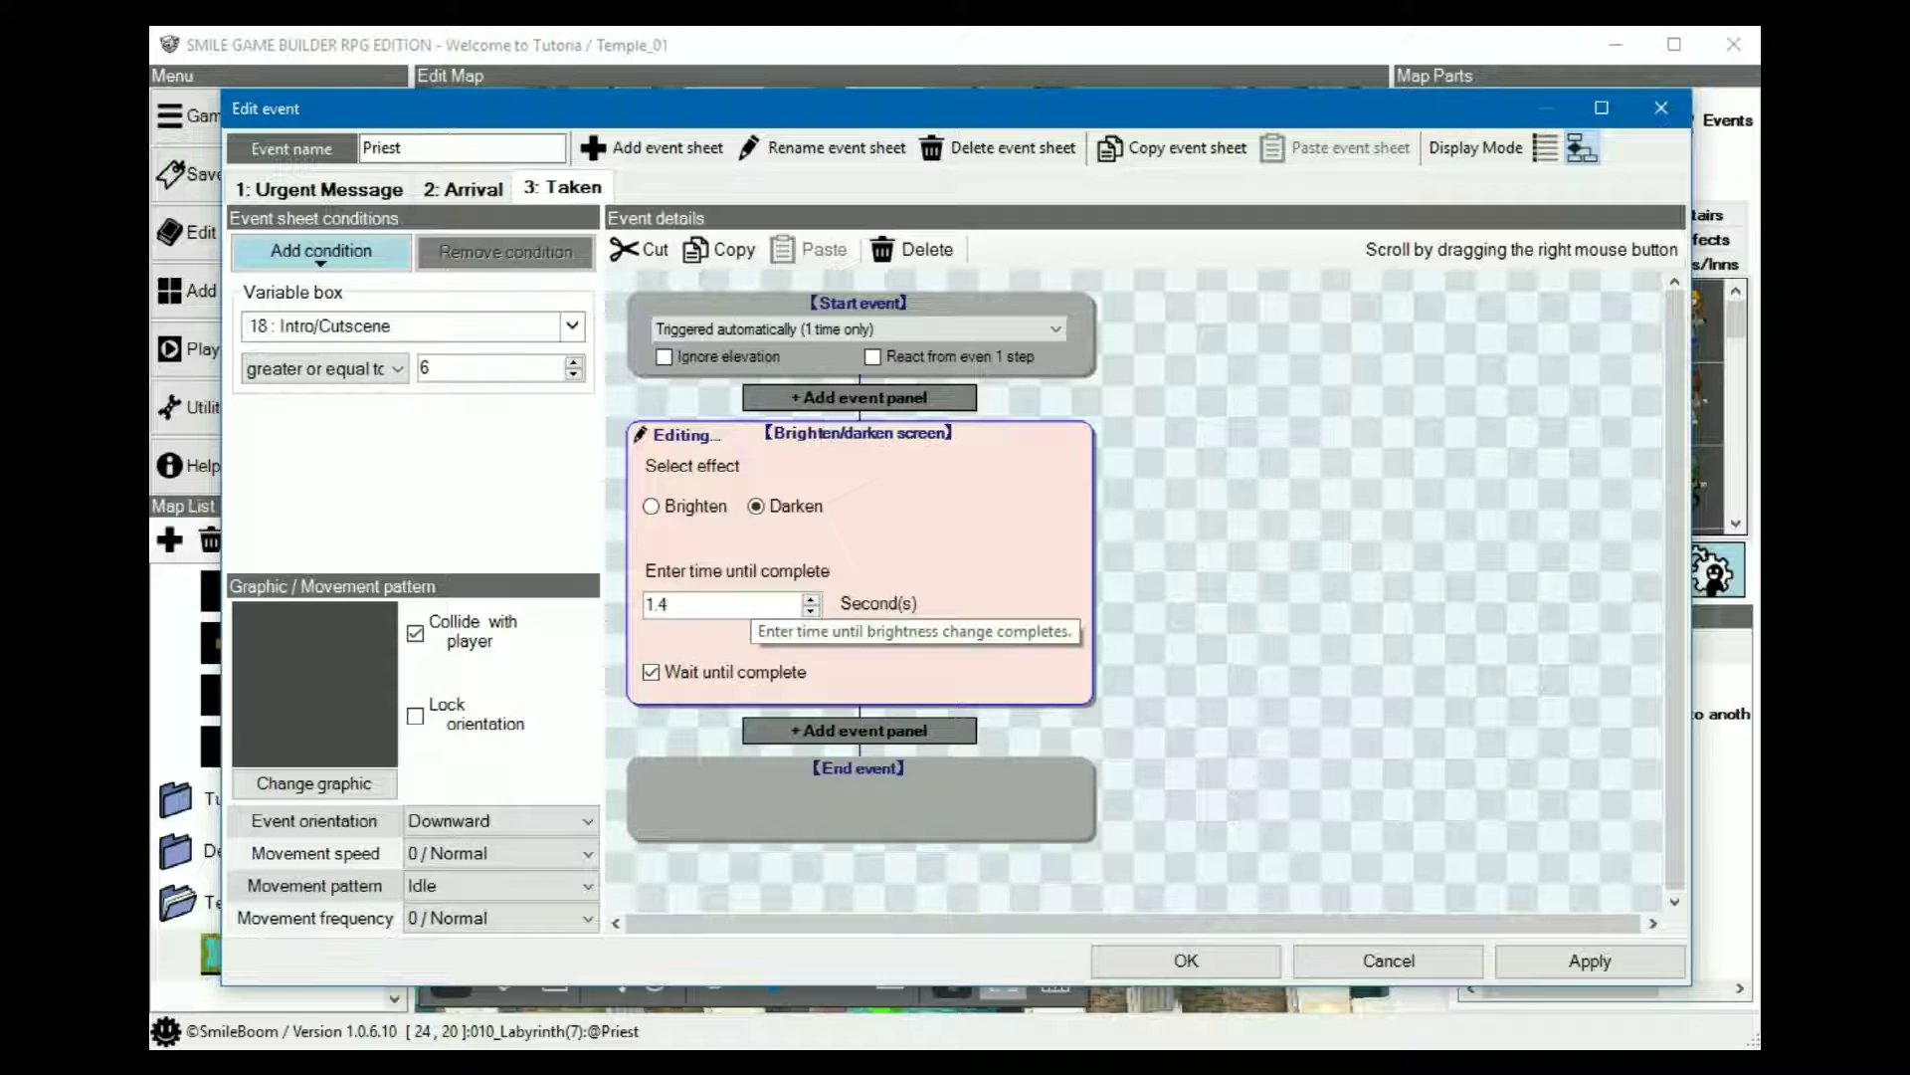
{"action": "scroll", "coordinate": [756, 604], "scroll_direction": "up", "scroll_amount": 2}
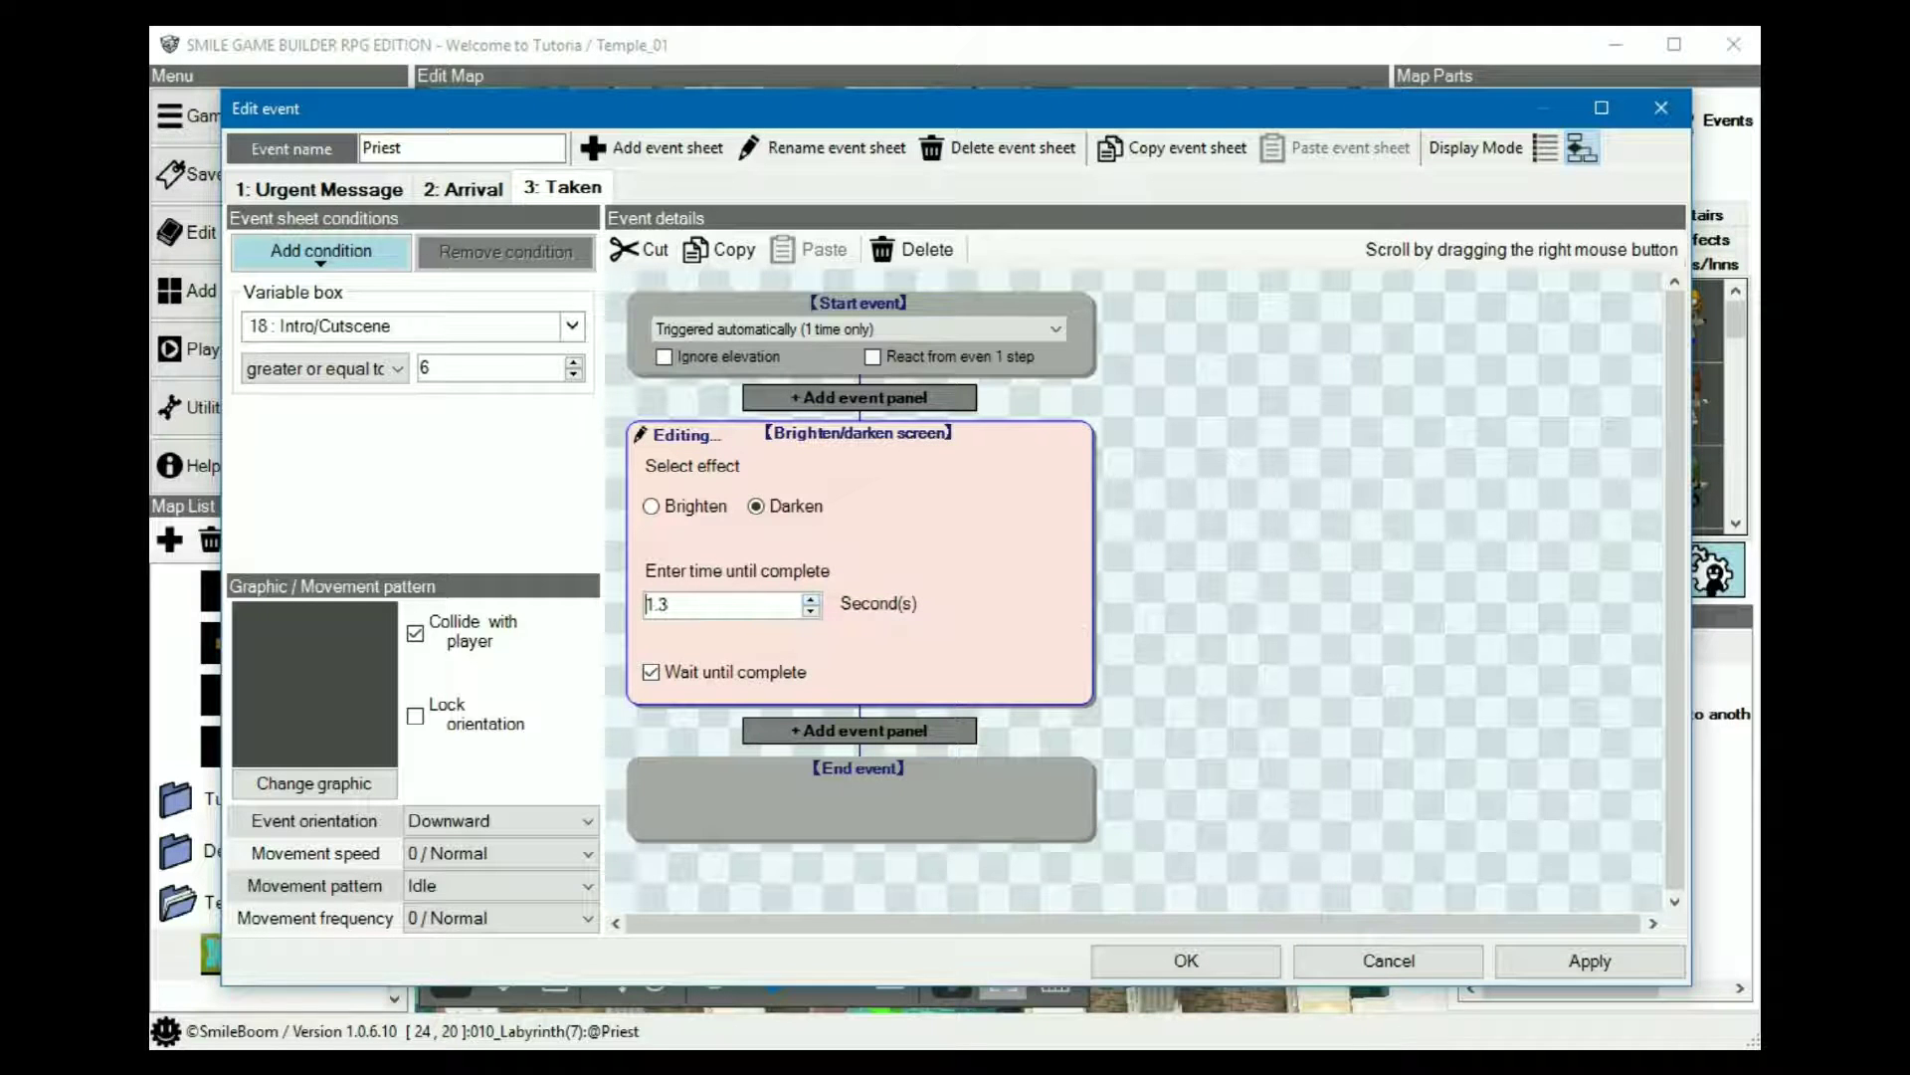
{"action": "scroll", "coordinate": [757, 604], "scroll_direction": "up", "scroll_amount": 1}
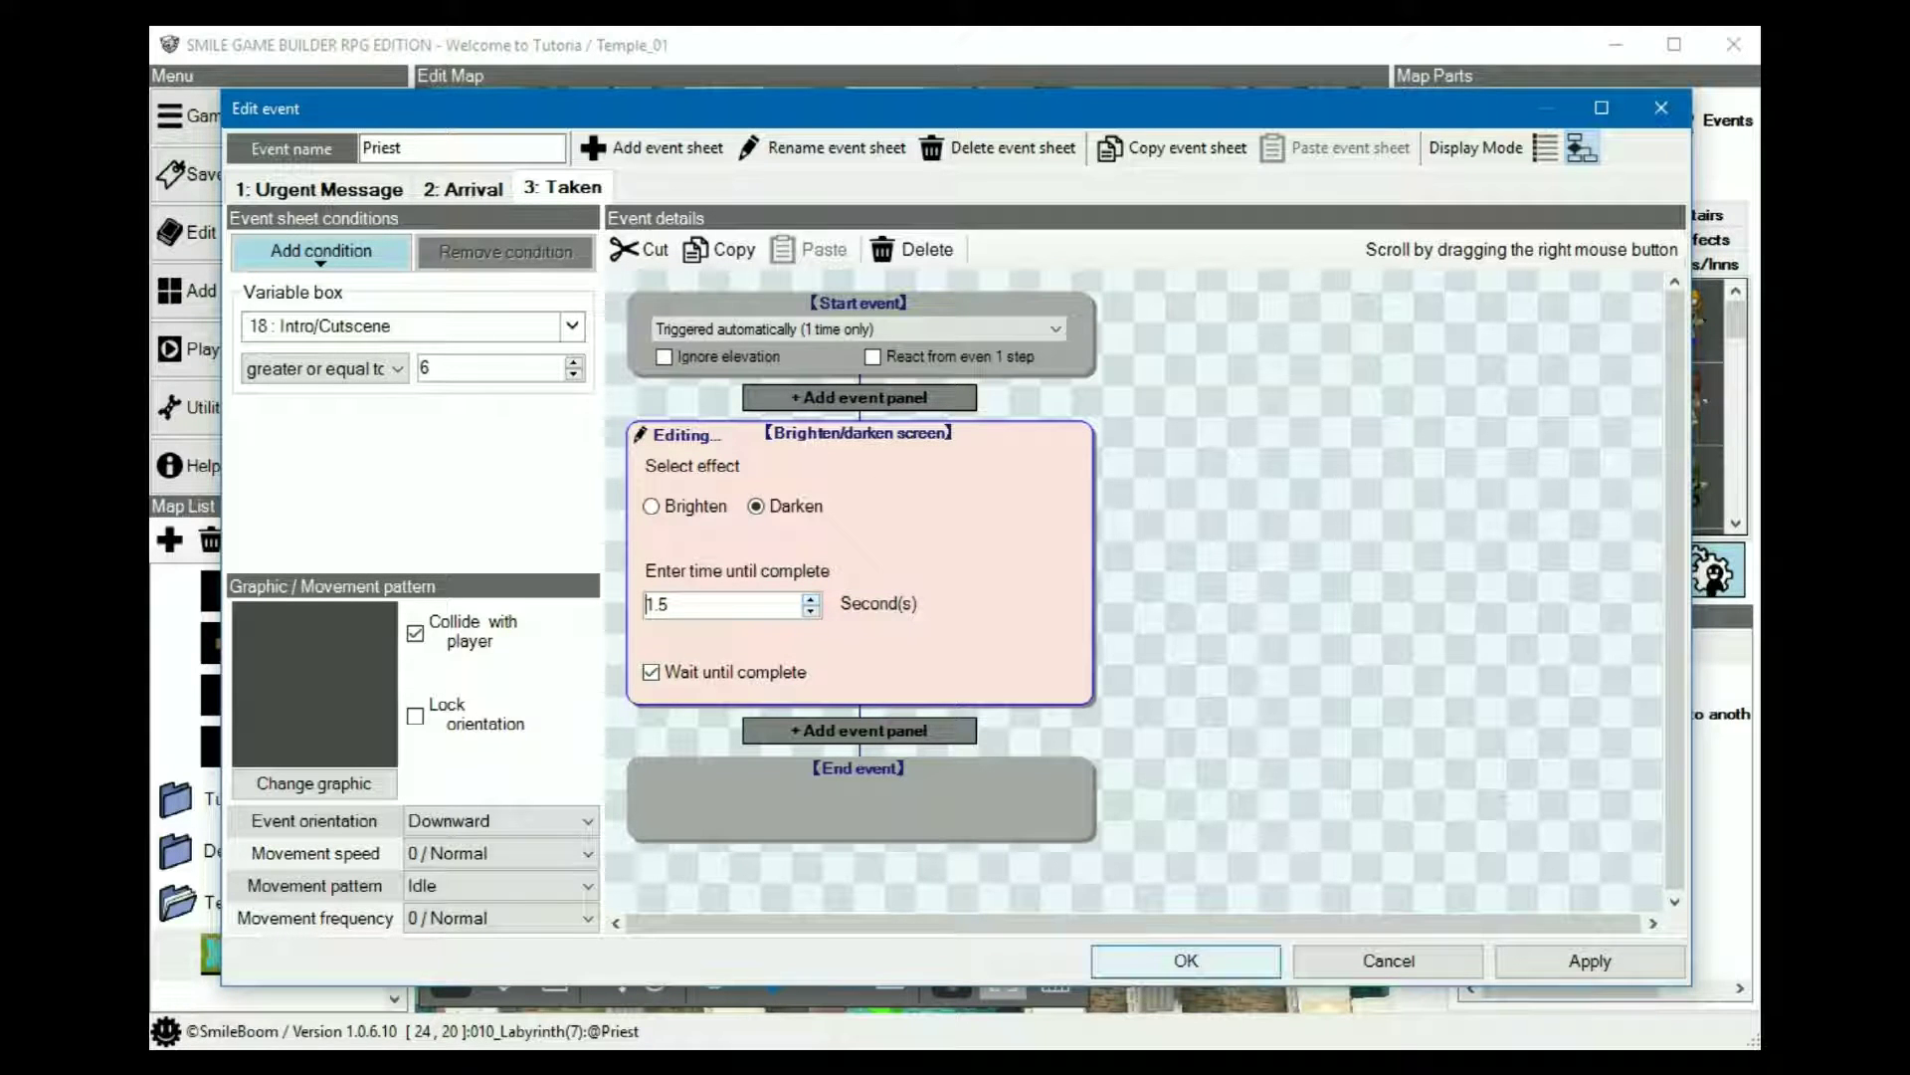
{"action": "left_click", "coordinate": [1186, 960]}
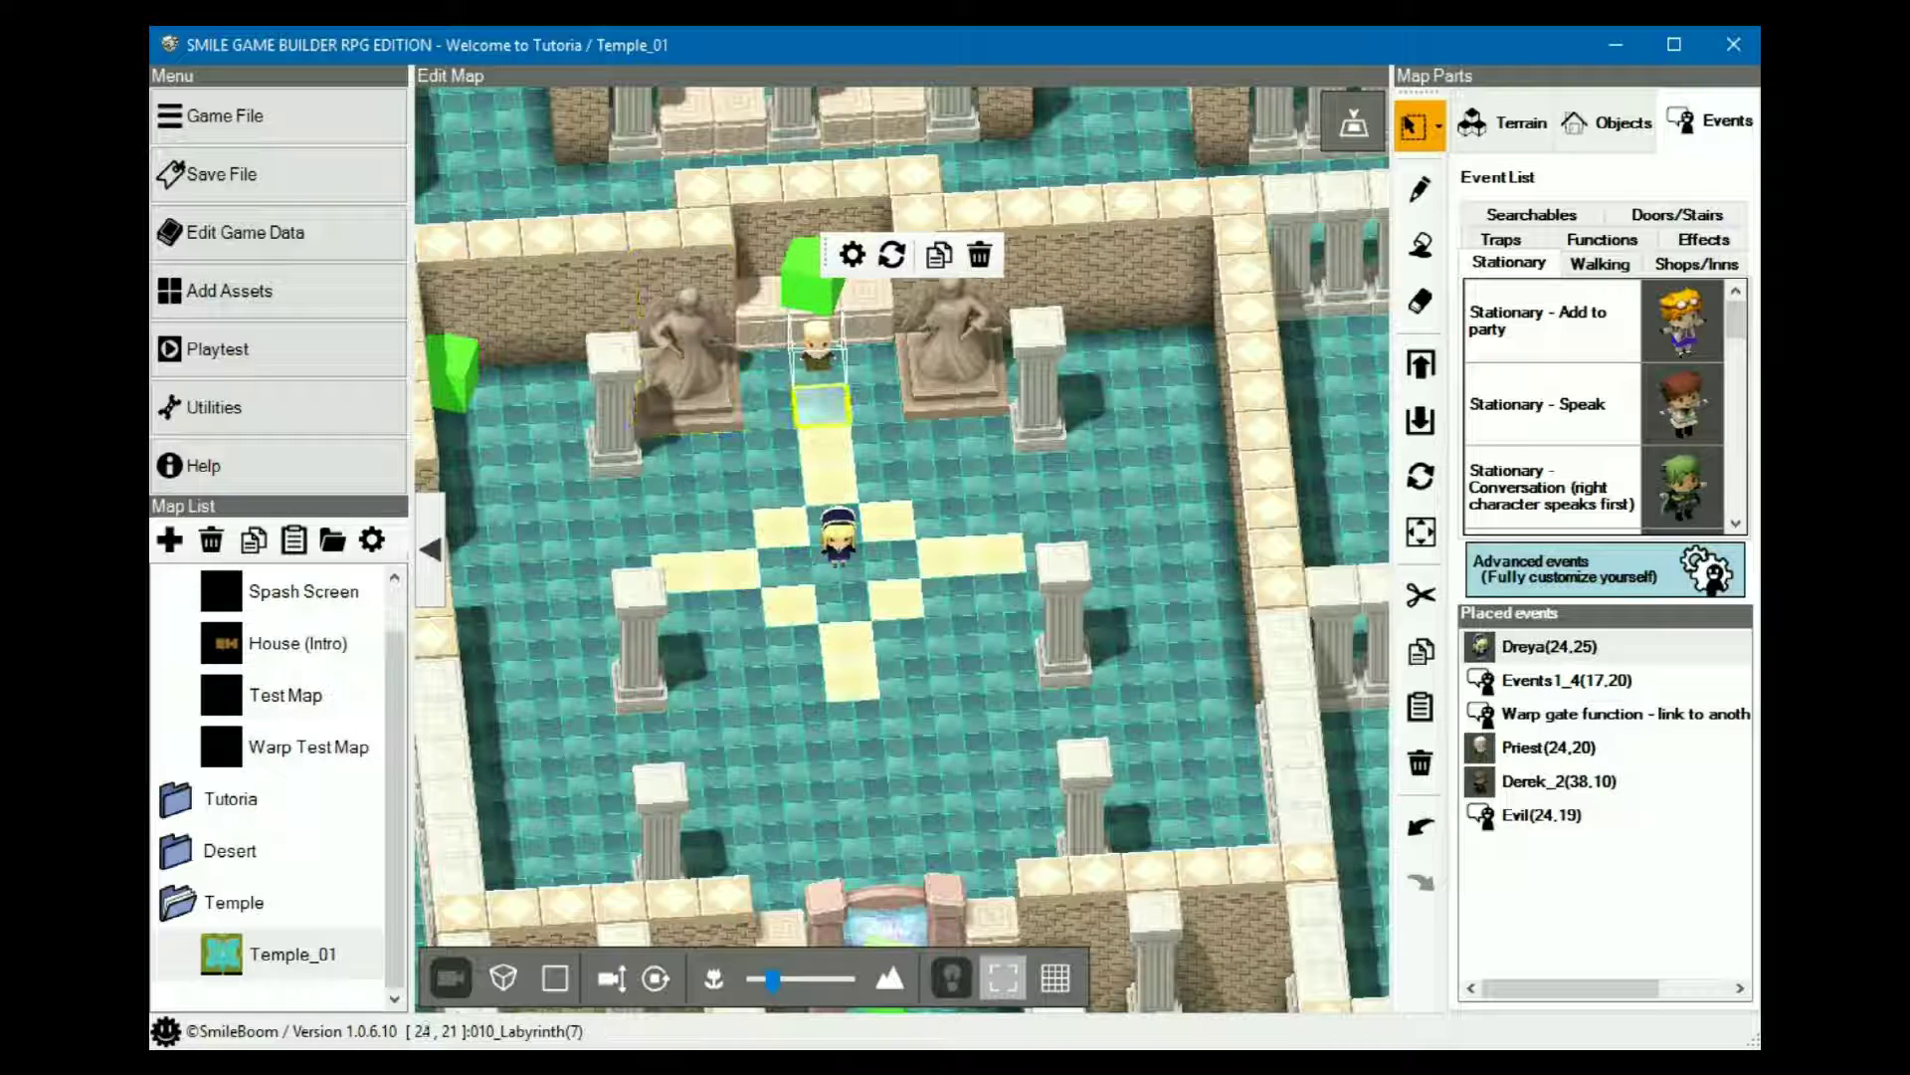
- Open the Evil event behind the Priest and examine its condition, first battle animation and Change event graphic panel
{"action": "right_click", "coordinate": [802, 290]}
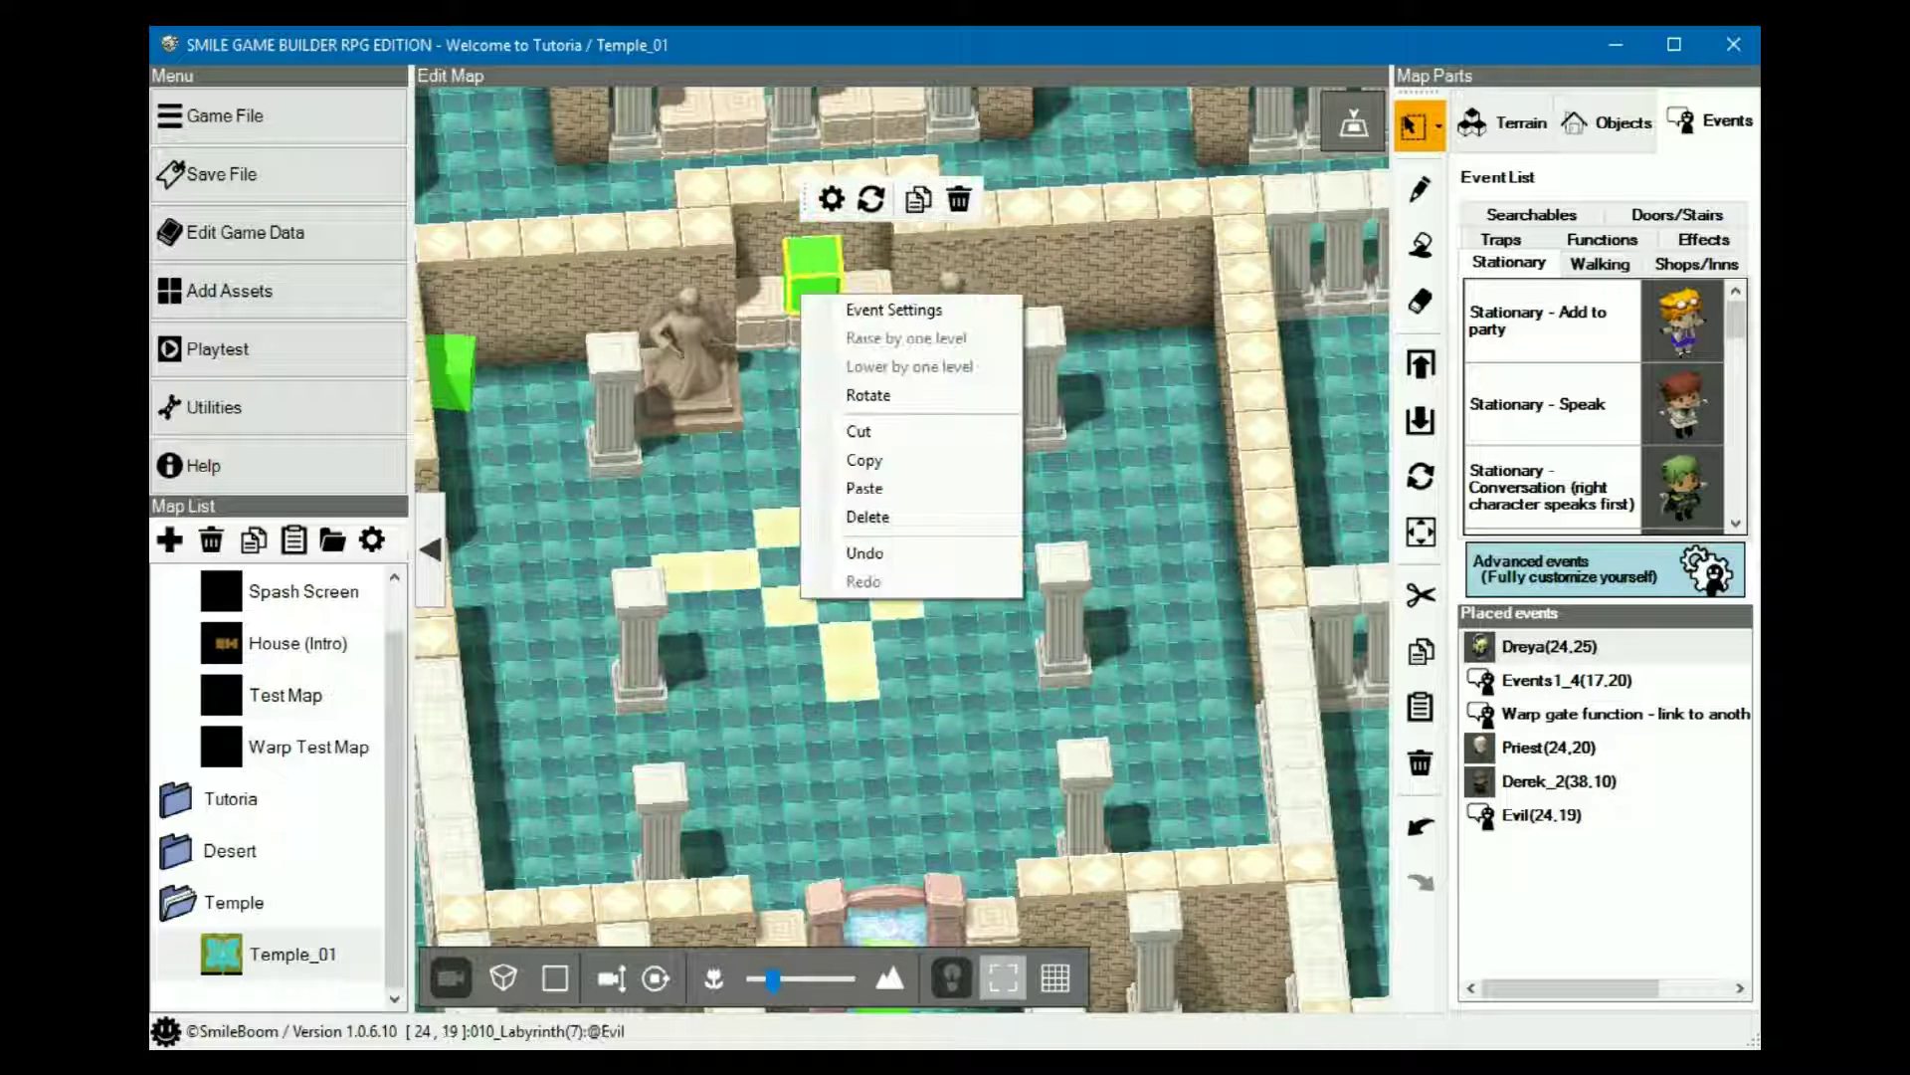
{"action": "left_click", "coordinate": [896, 310]}
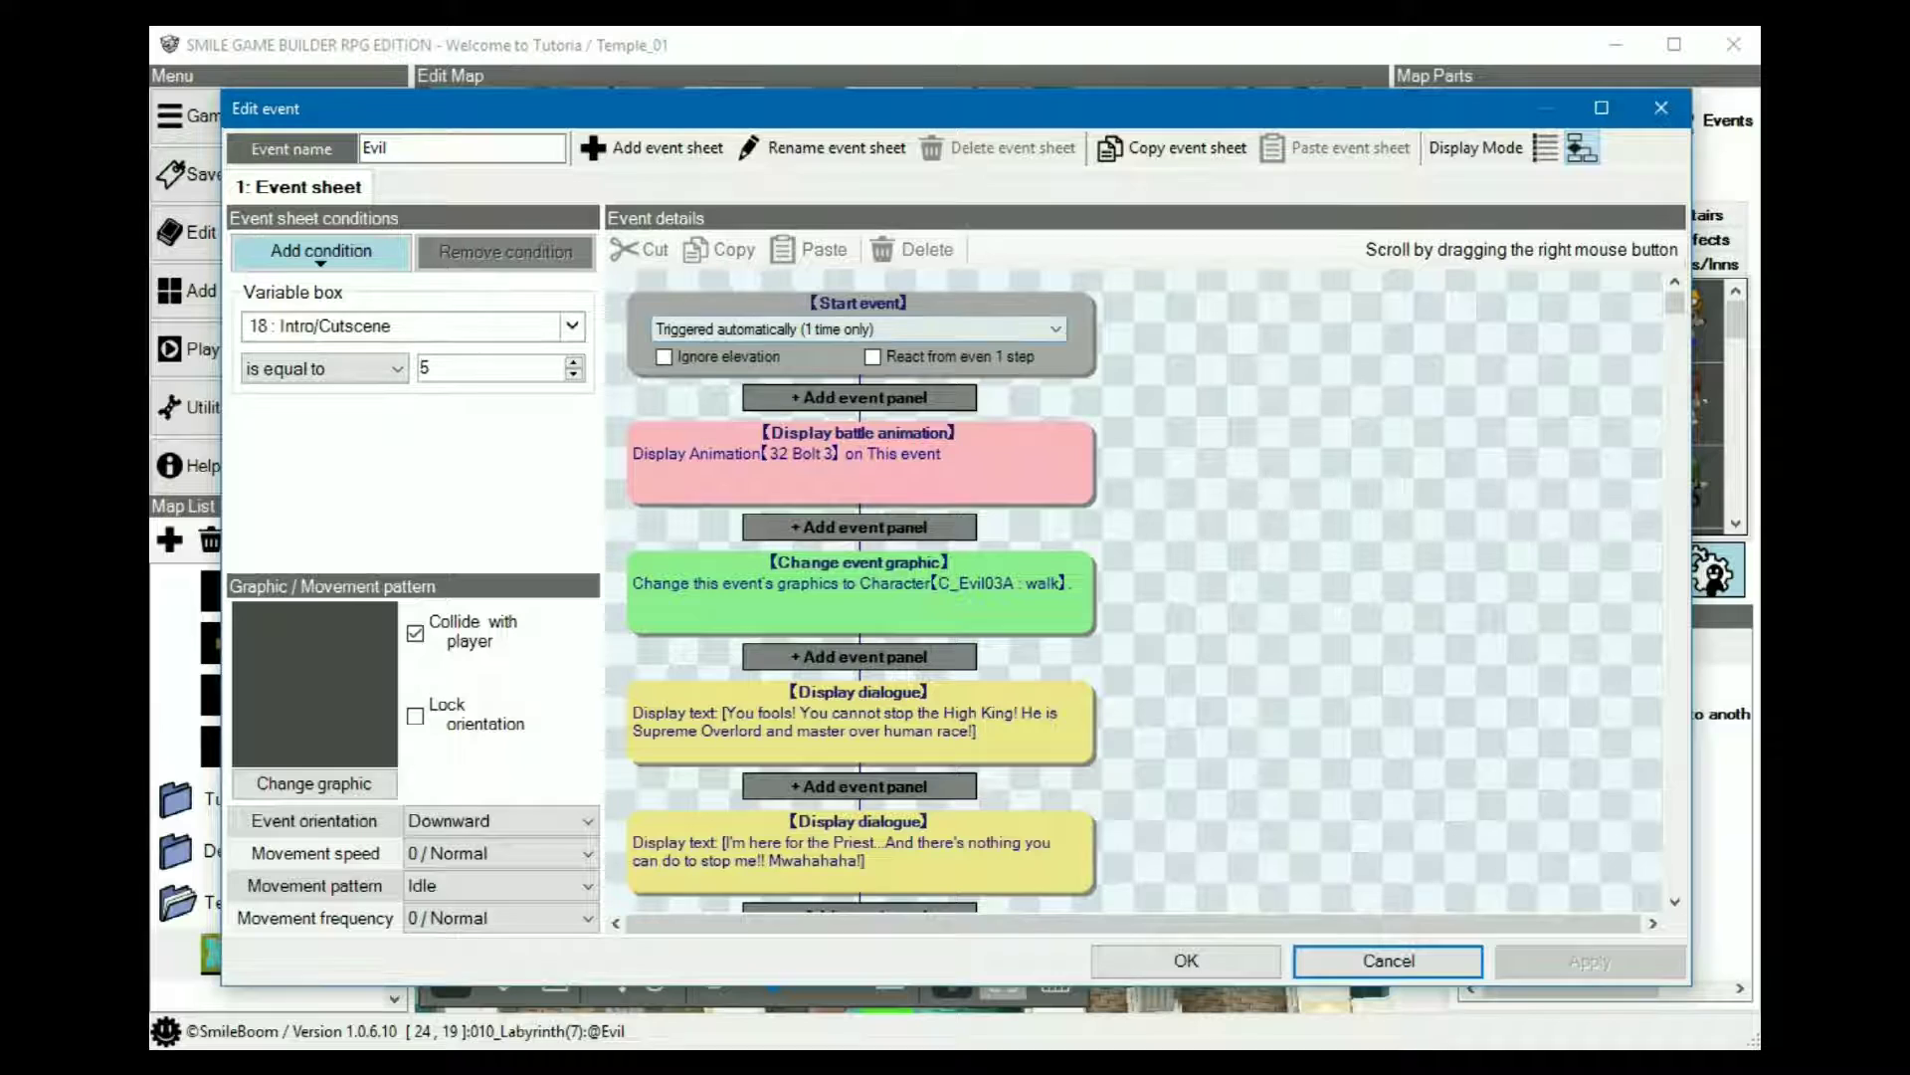
{"action": "scroll", "coordinate": [861, 592], "scroll_direction": "down", "scroll_amount": 1}
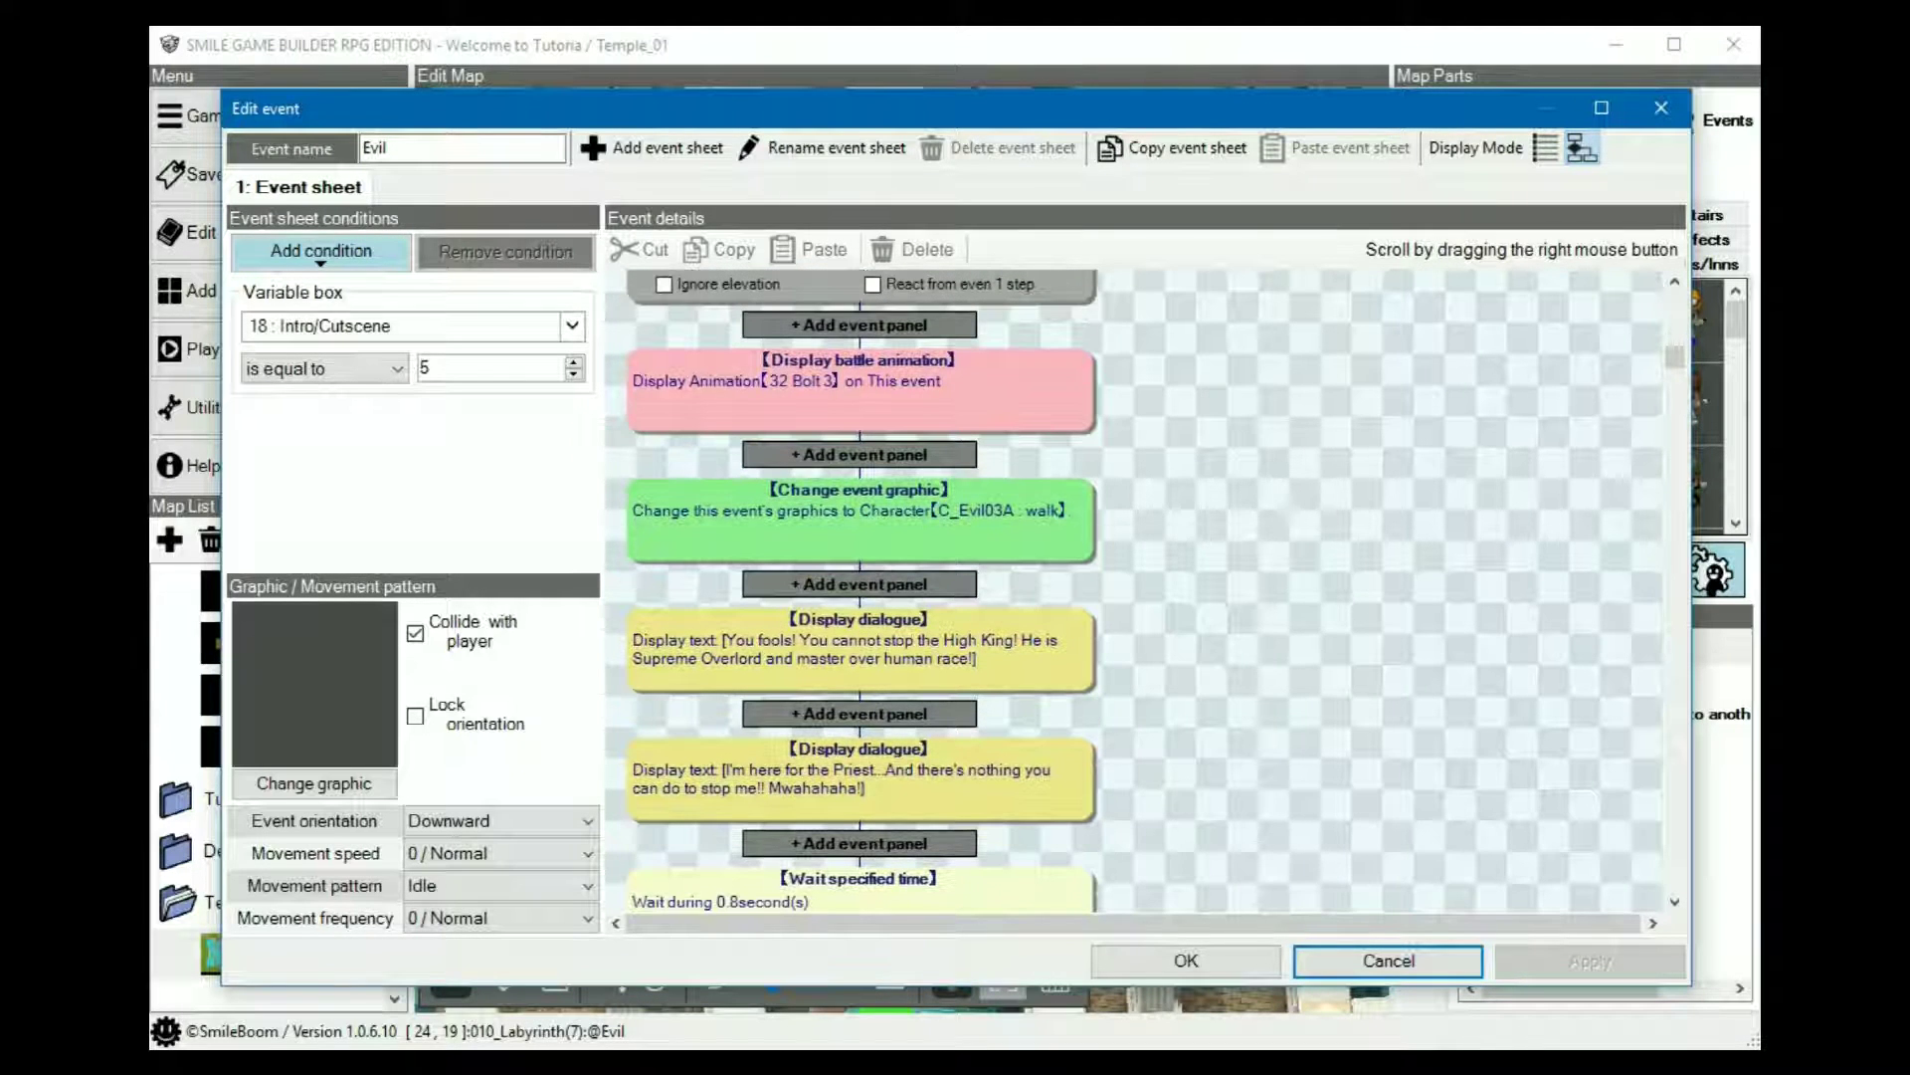
{"action": "left_click", "coordinate": [860, 392]}
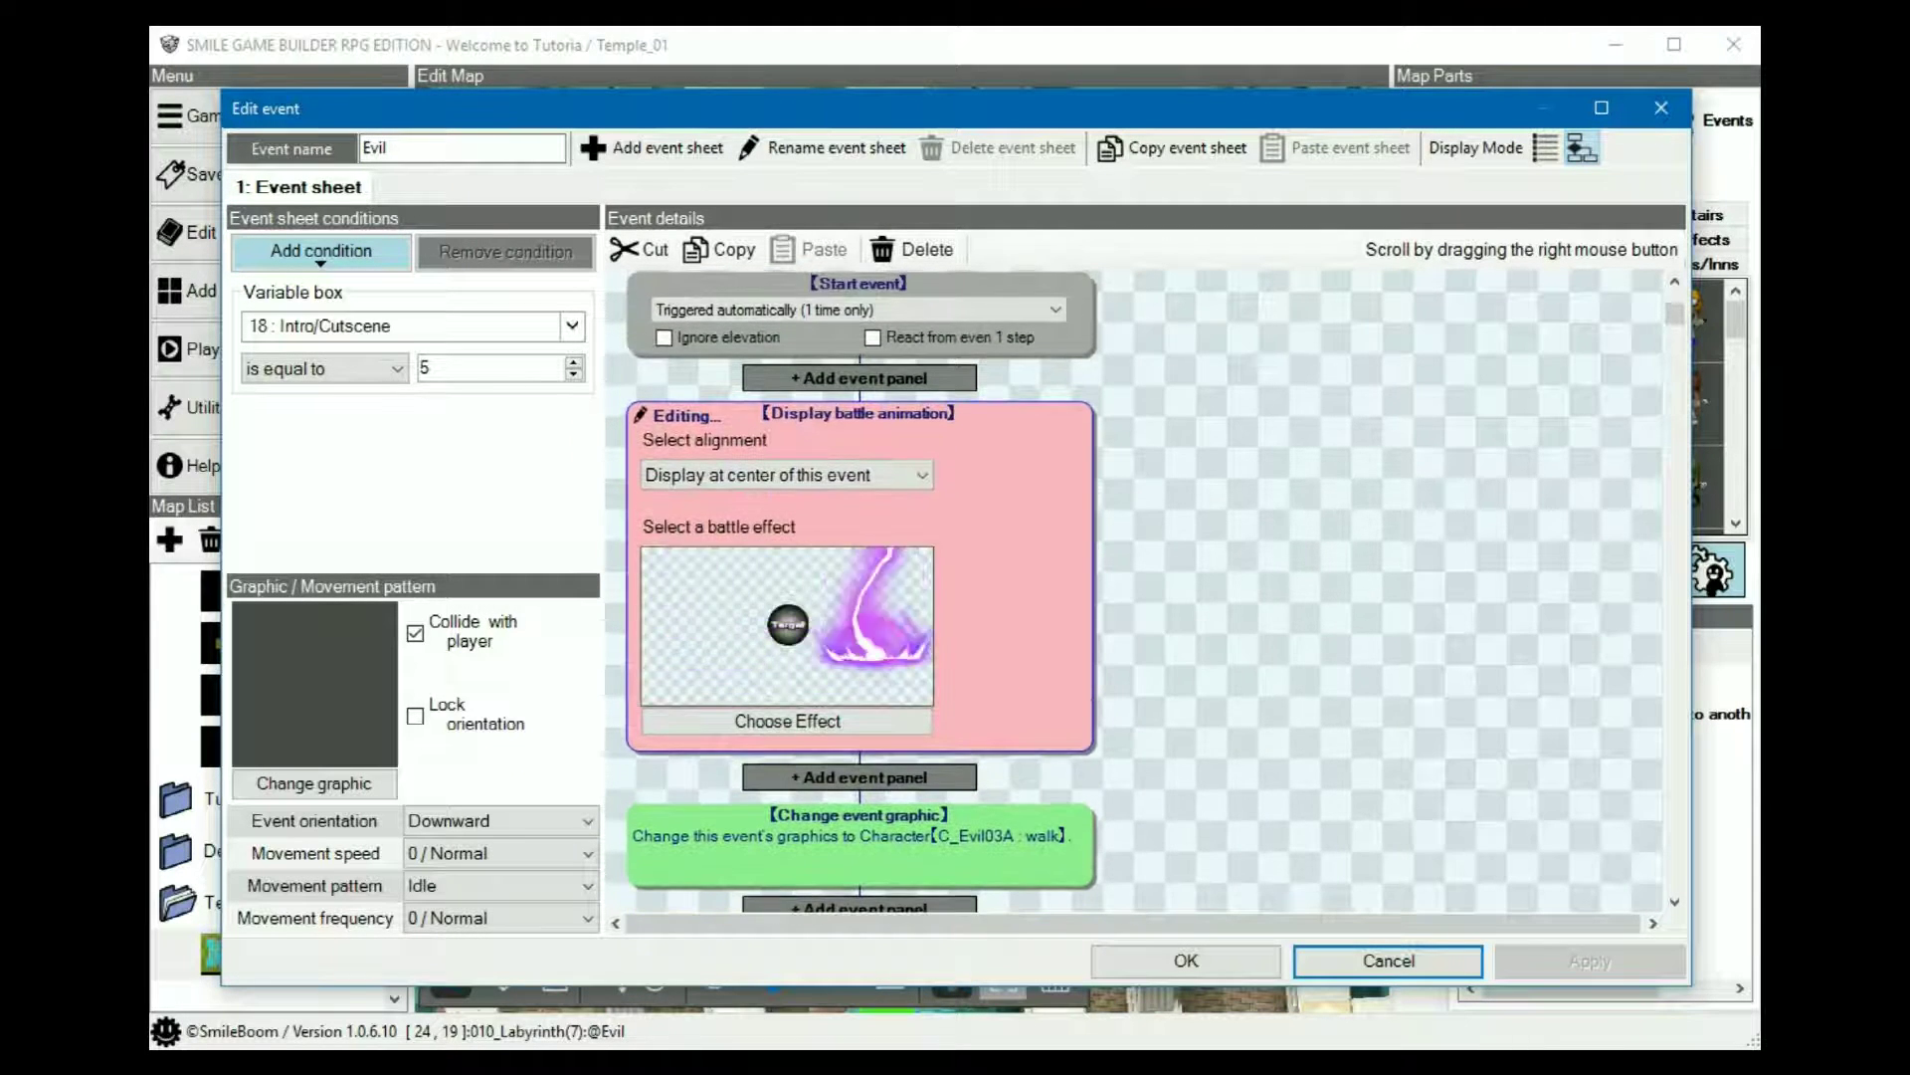
{"action": "scroll", "coordinate": [861, 497], "scroll_direction": "down", "scroll_amount": 2}
{"action": "scroll", "coordinate": [861, 591], "scroll_direction": "down", "scroll_amount": 2}
{"action": "left_click", "coordinate": [861, 589]}
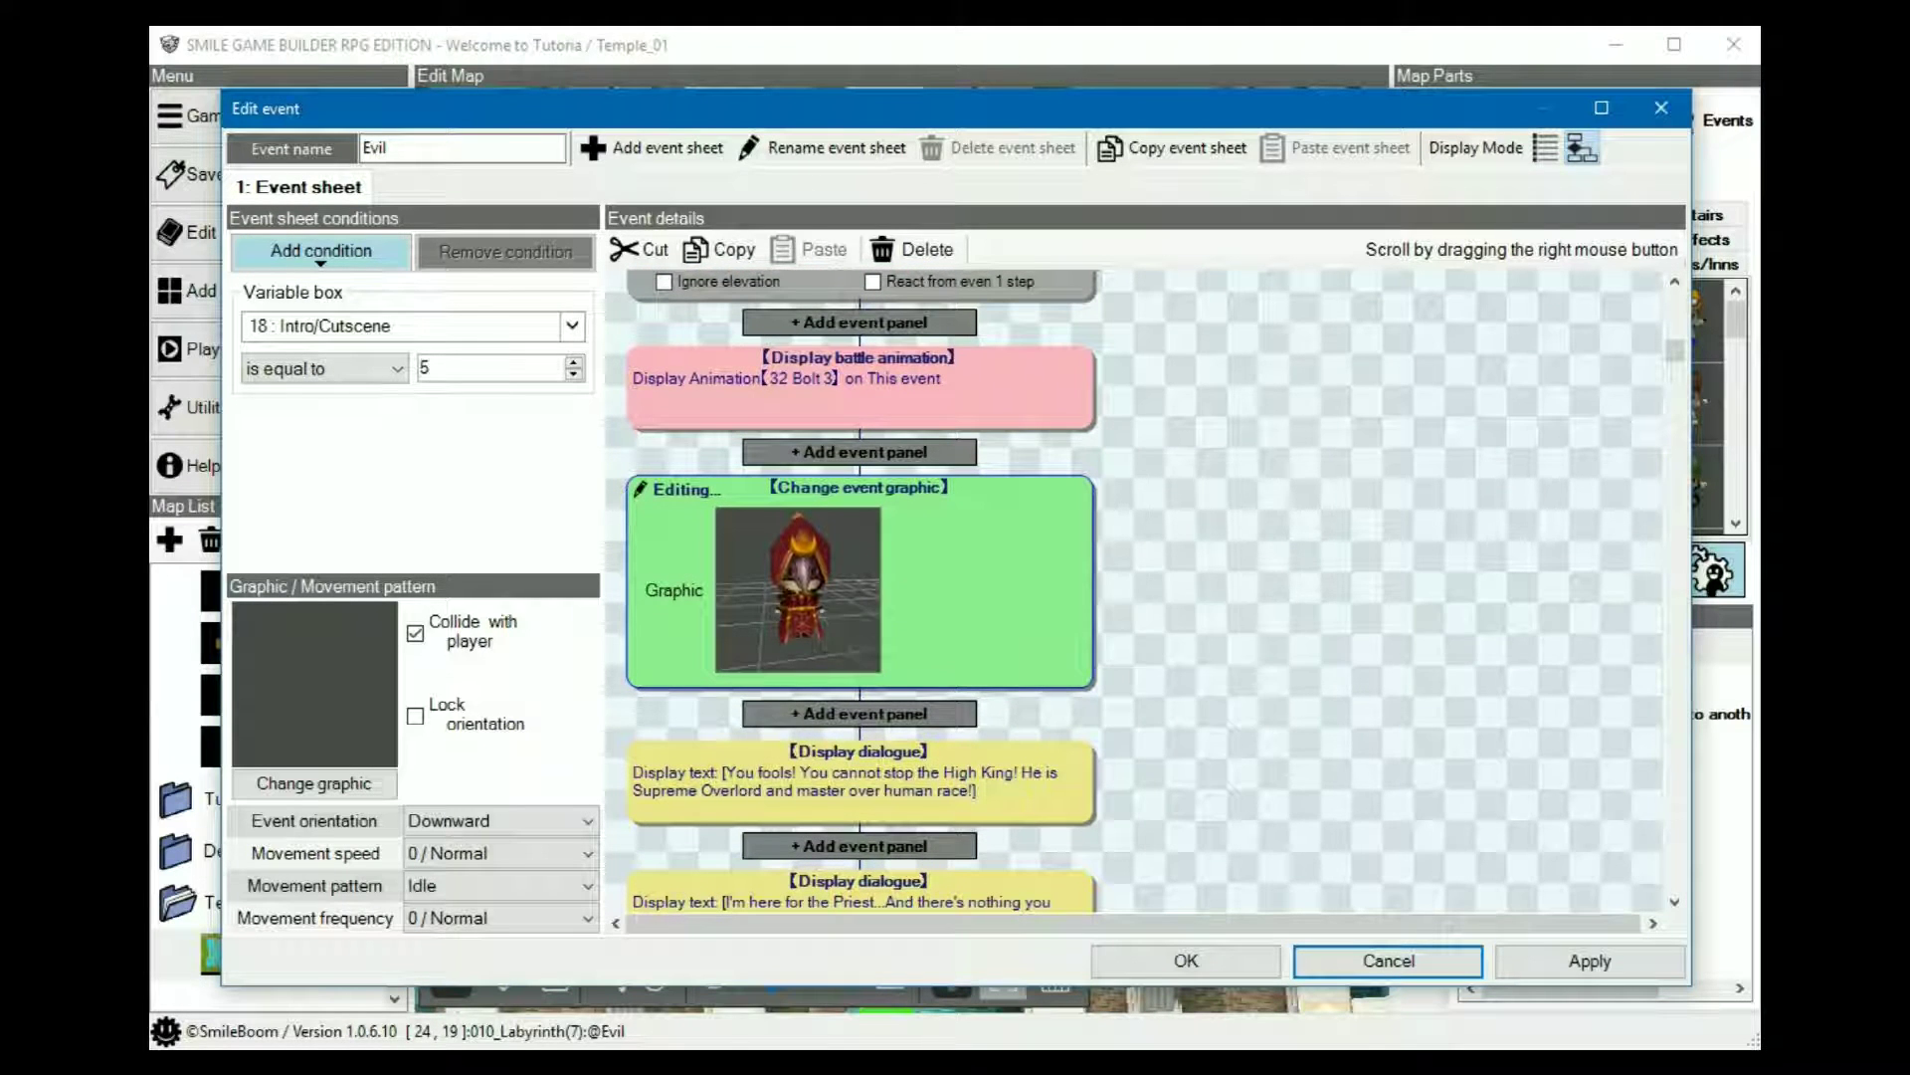
- Examine the two villain dialogues and the wait panel that follows them in the Evil event
{"action": "scroll", "coordinate": [818, 585], "scroll_direction": "down", "scroll_amount": 1}
{"action": "scroll", "coordinate": [861, 597], "scroll_direction": "down", "scroll_amount": 1}
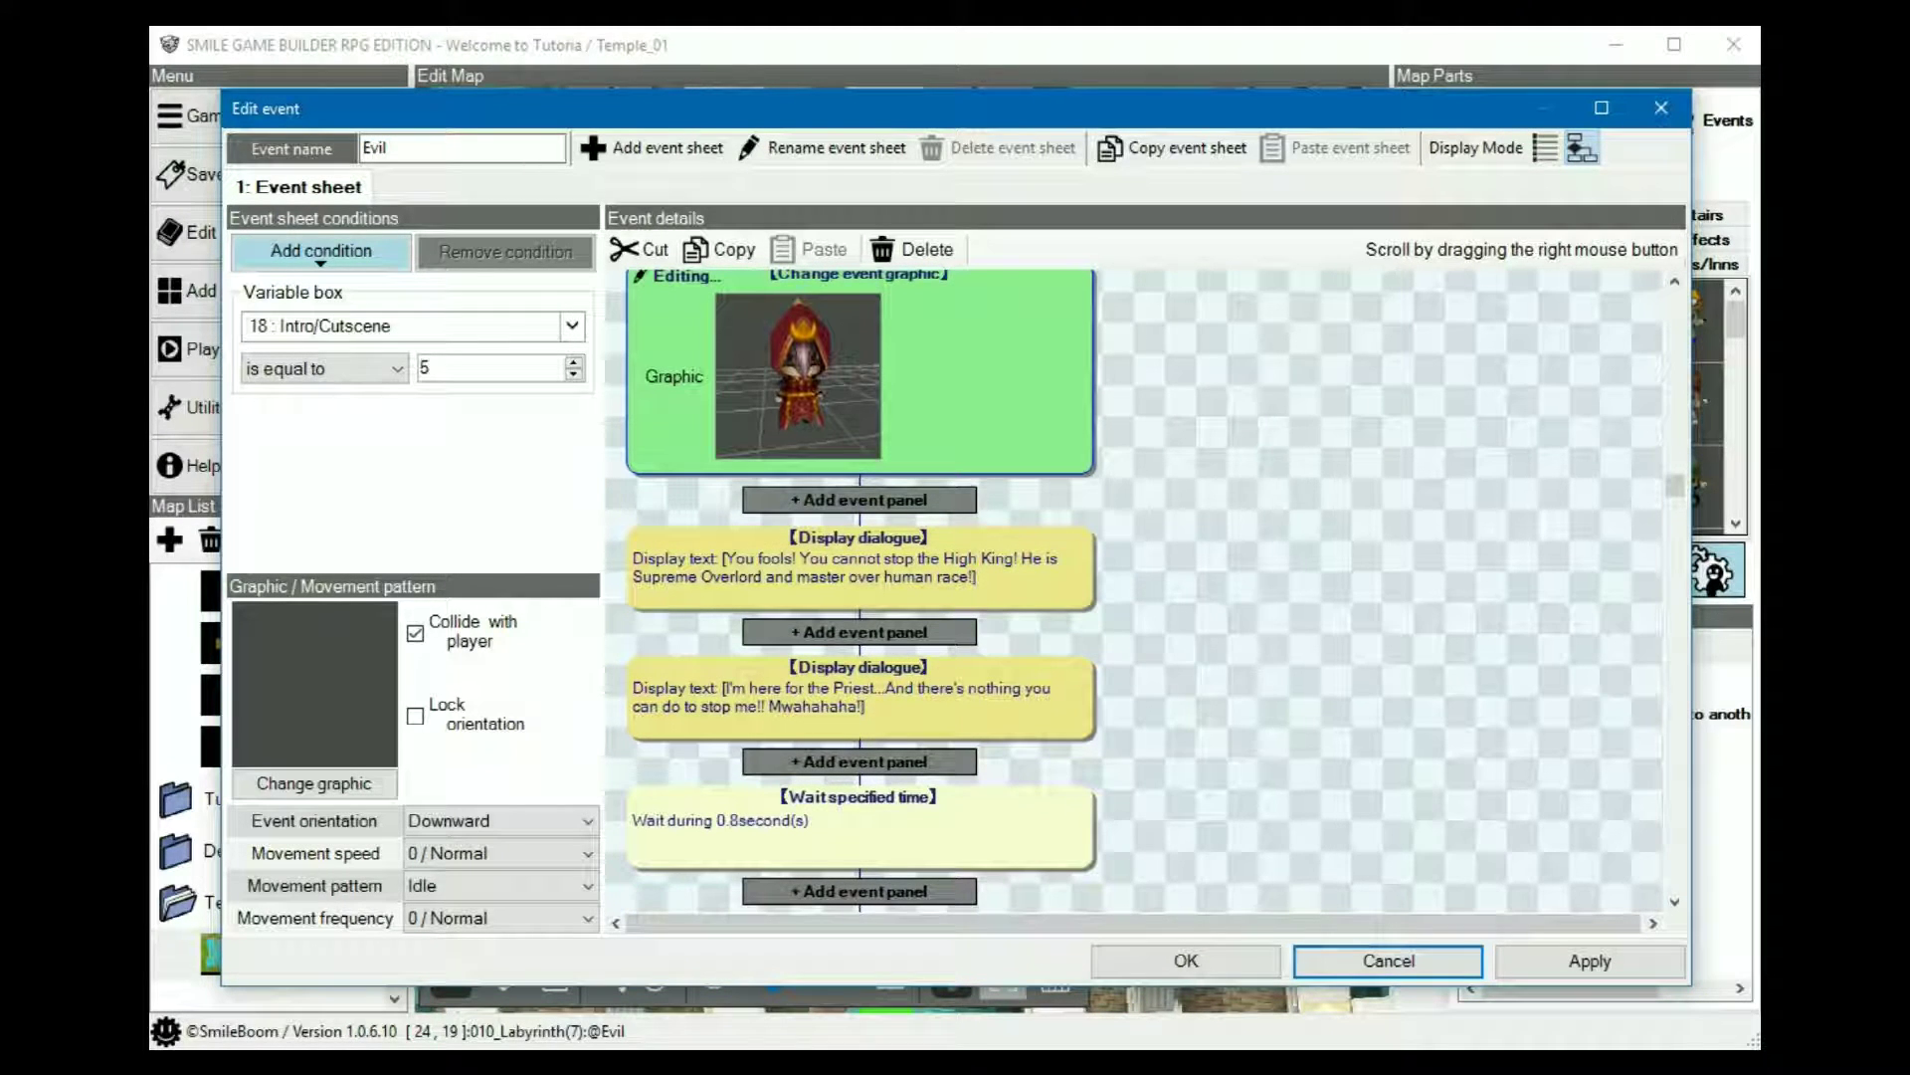
{"action": "left_click", "coordinate": [860, 574]}
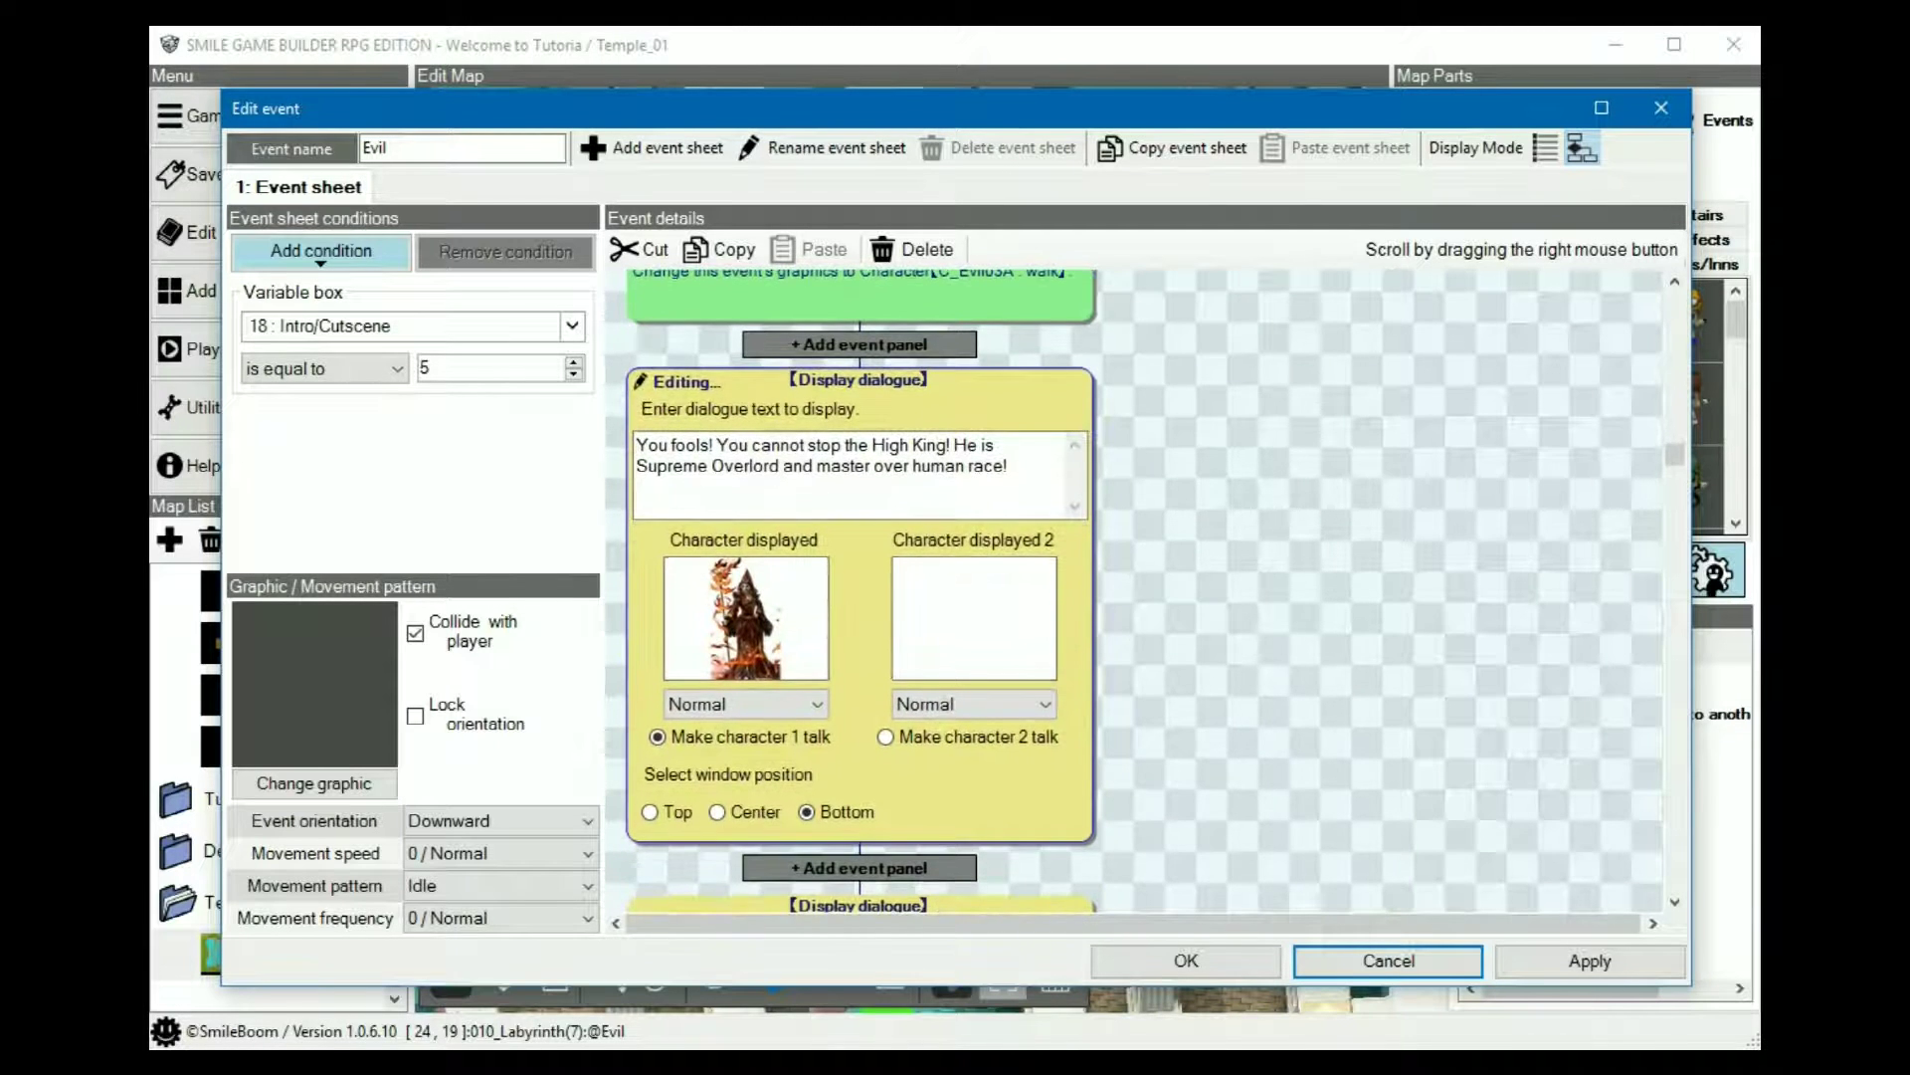
{"action": "scroll", "coordinate": [861, 597], "scroll_direction": "down", "scroll_amount": 3}
{"action": "left_click", "coordinate": [860, 625]}
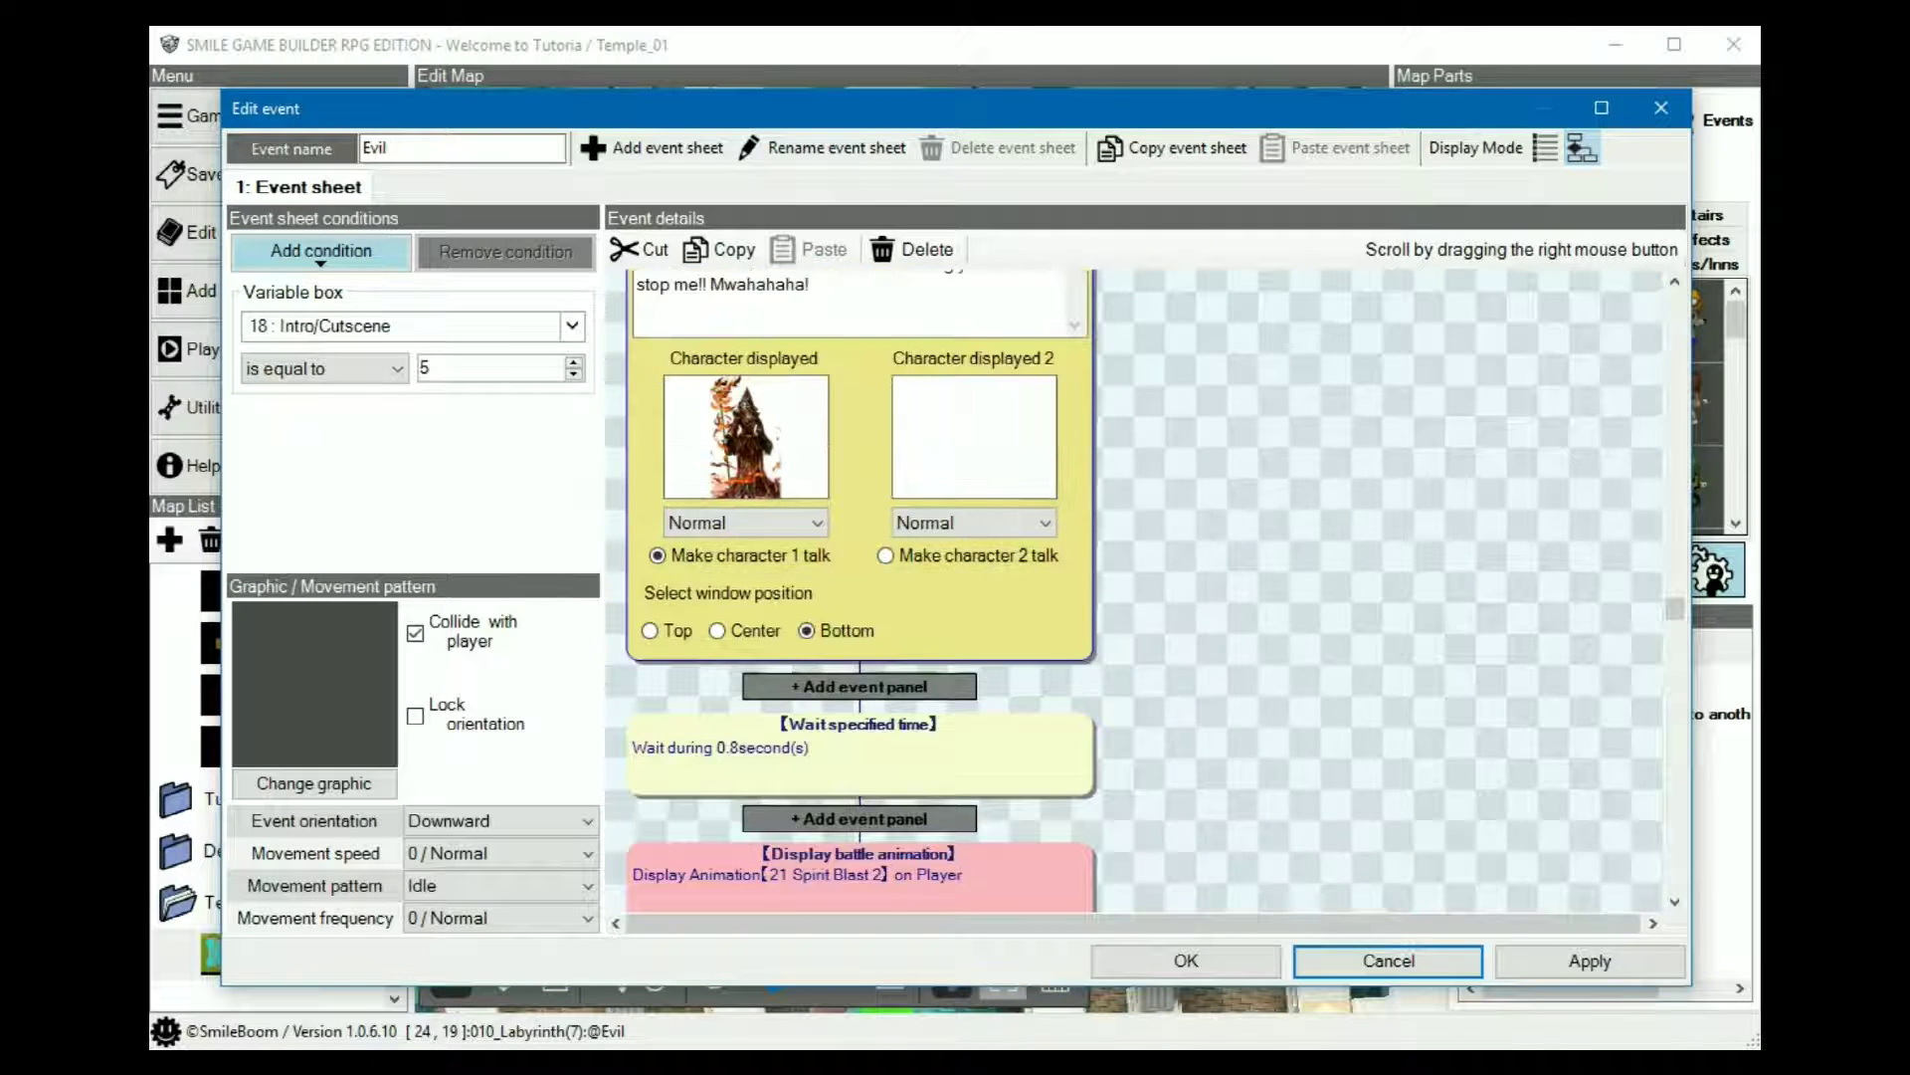
{"action": "left_click", "coordinate": [860, 747]}
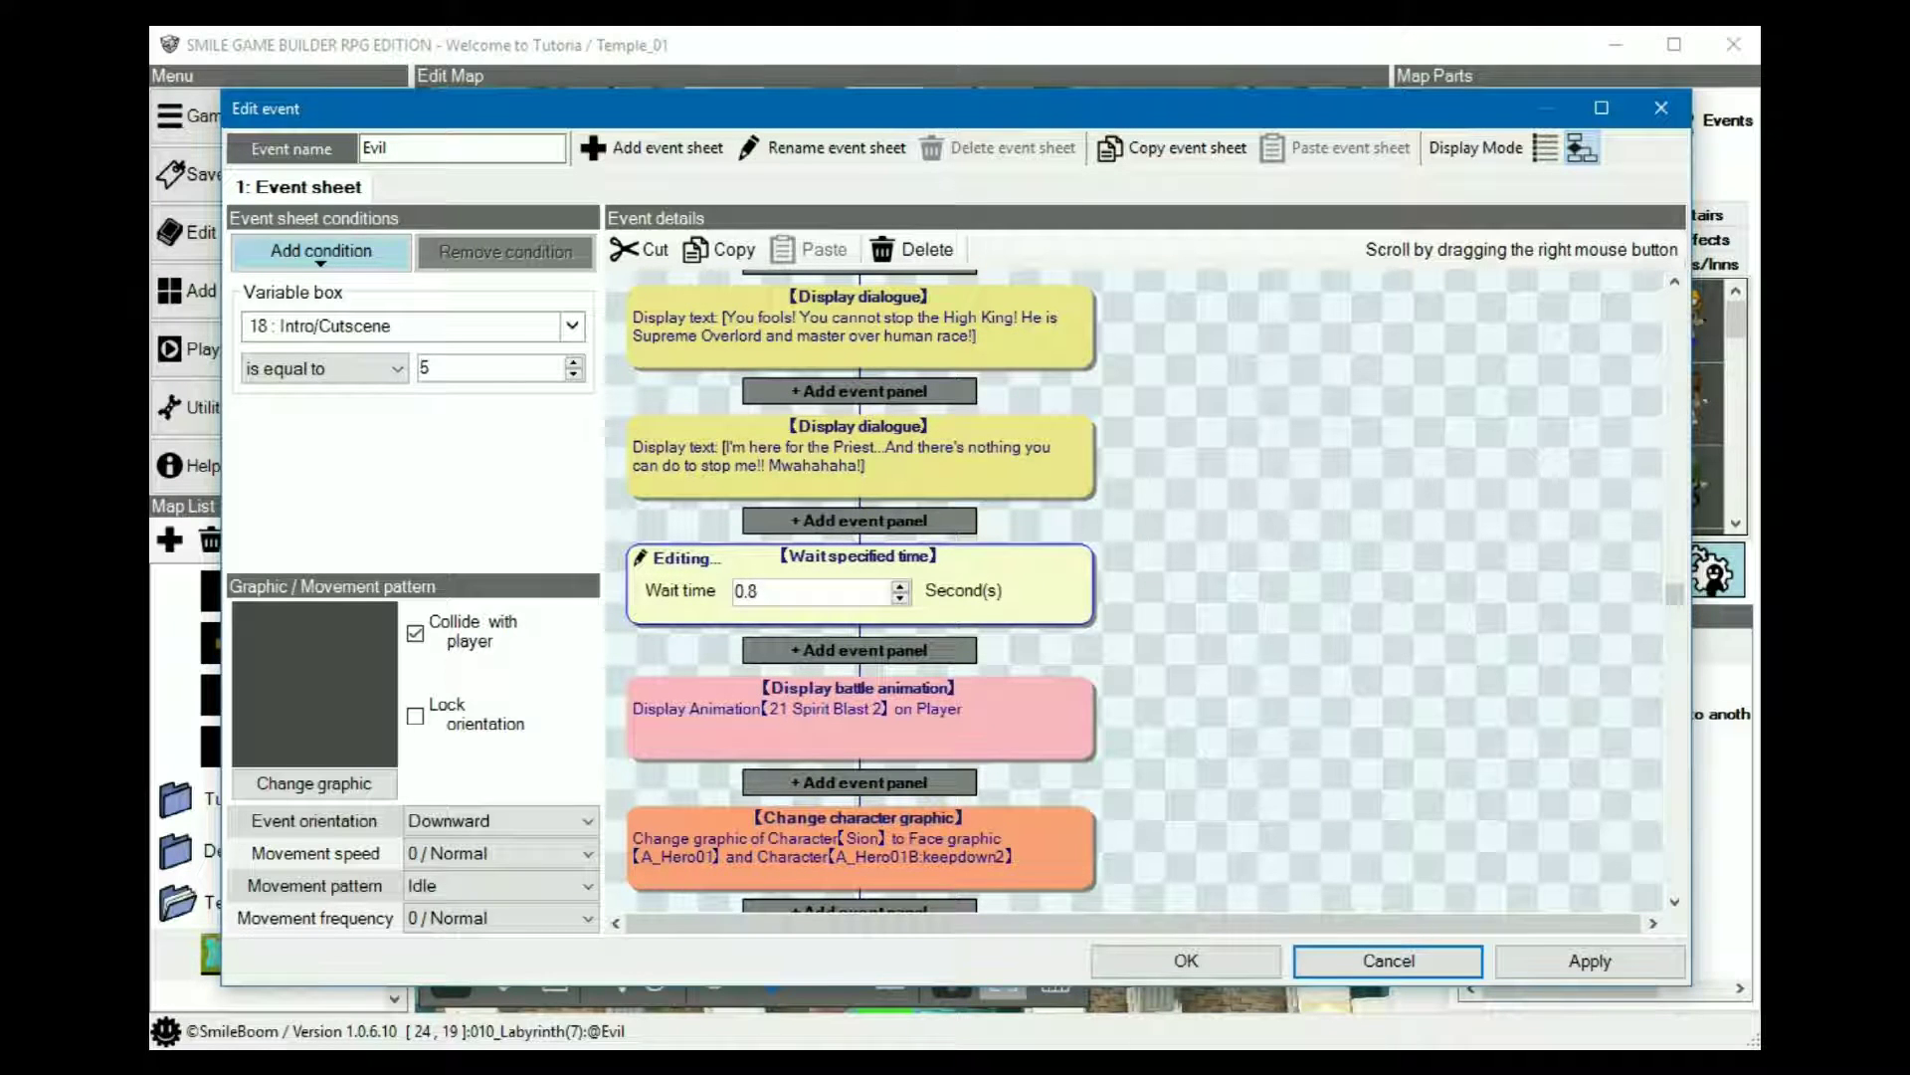
- Review the alignment and effect choices of the second battle animation, keeping Display at center of player and 21 Spirit Blast 2
{"action": "left_click", "coordinate": [861, 719]}
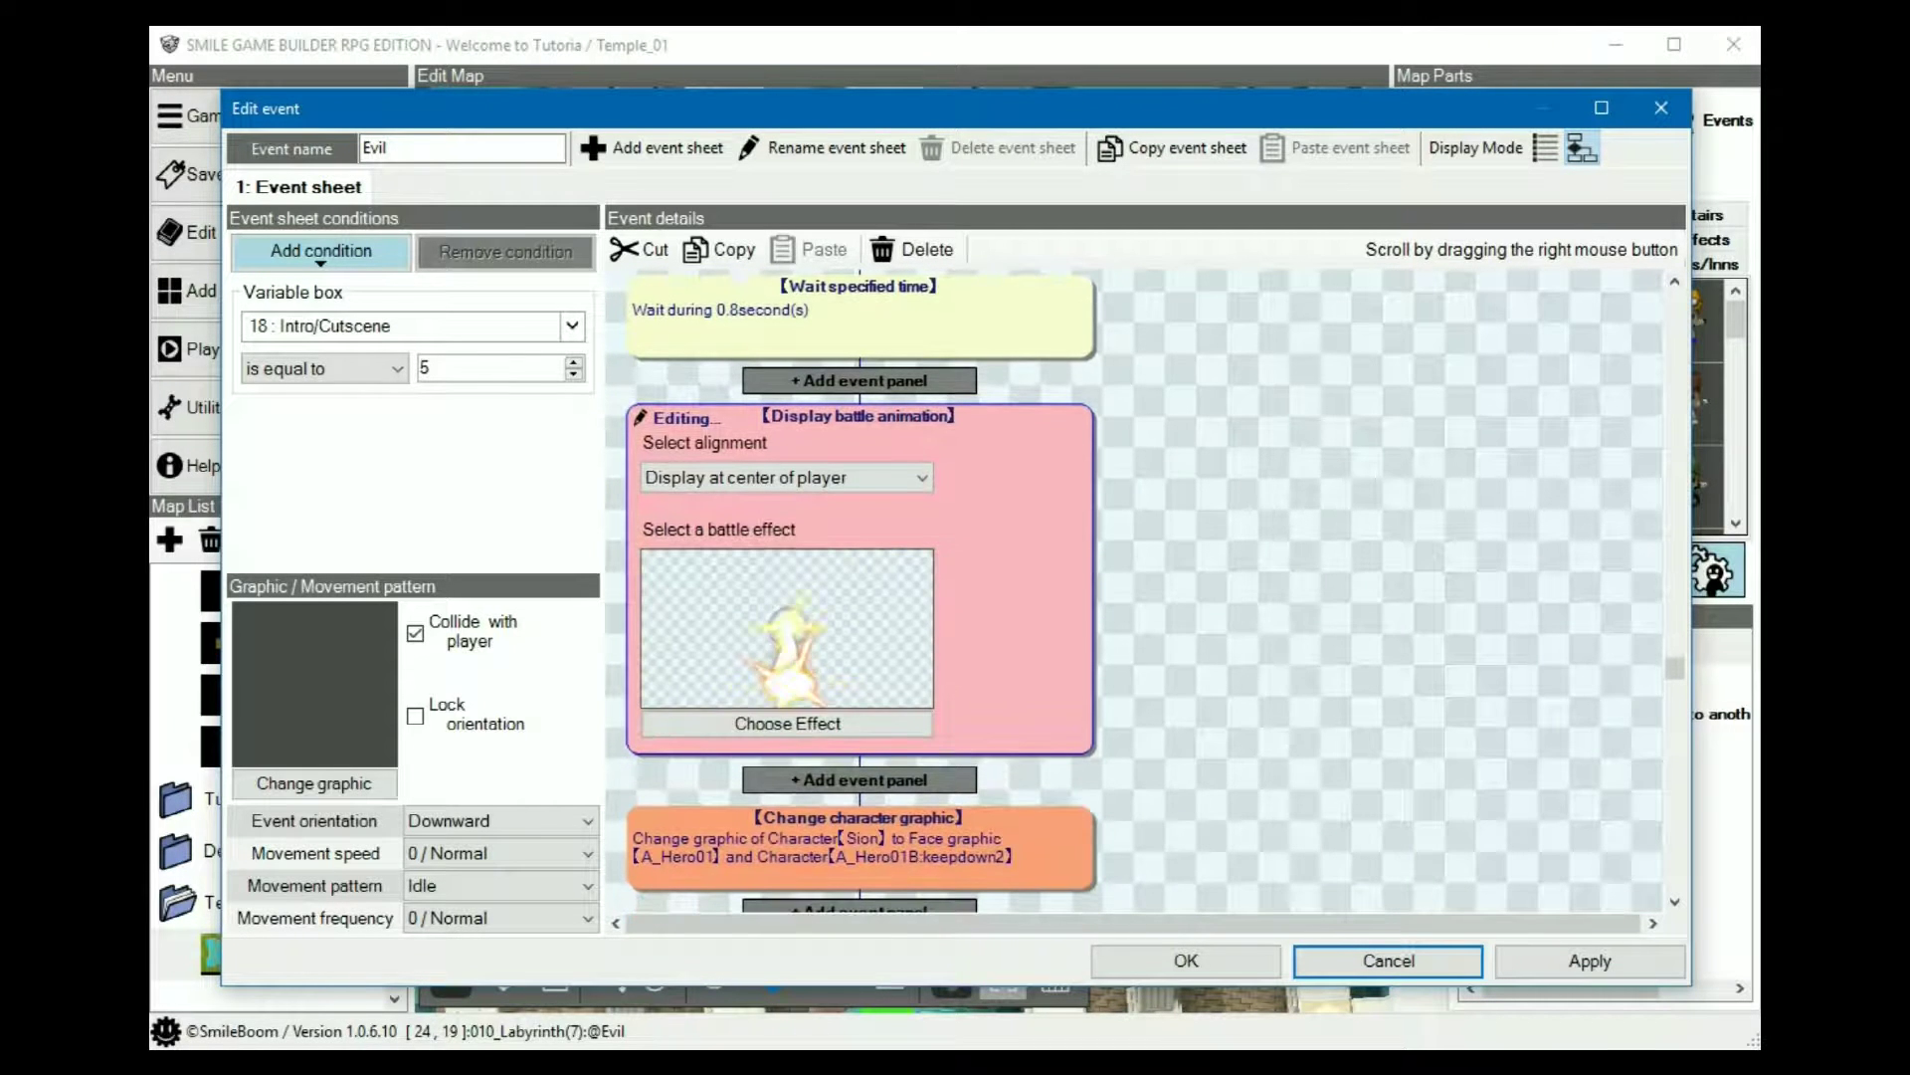
{"action": "left_click", "coordinate": [866, 478]}
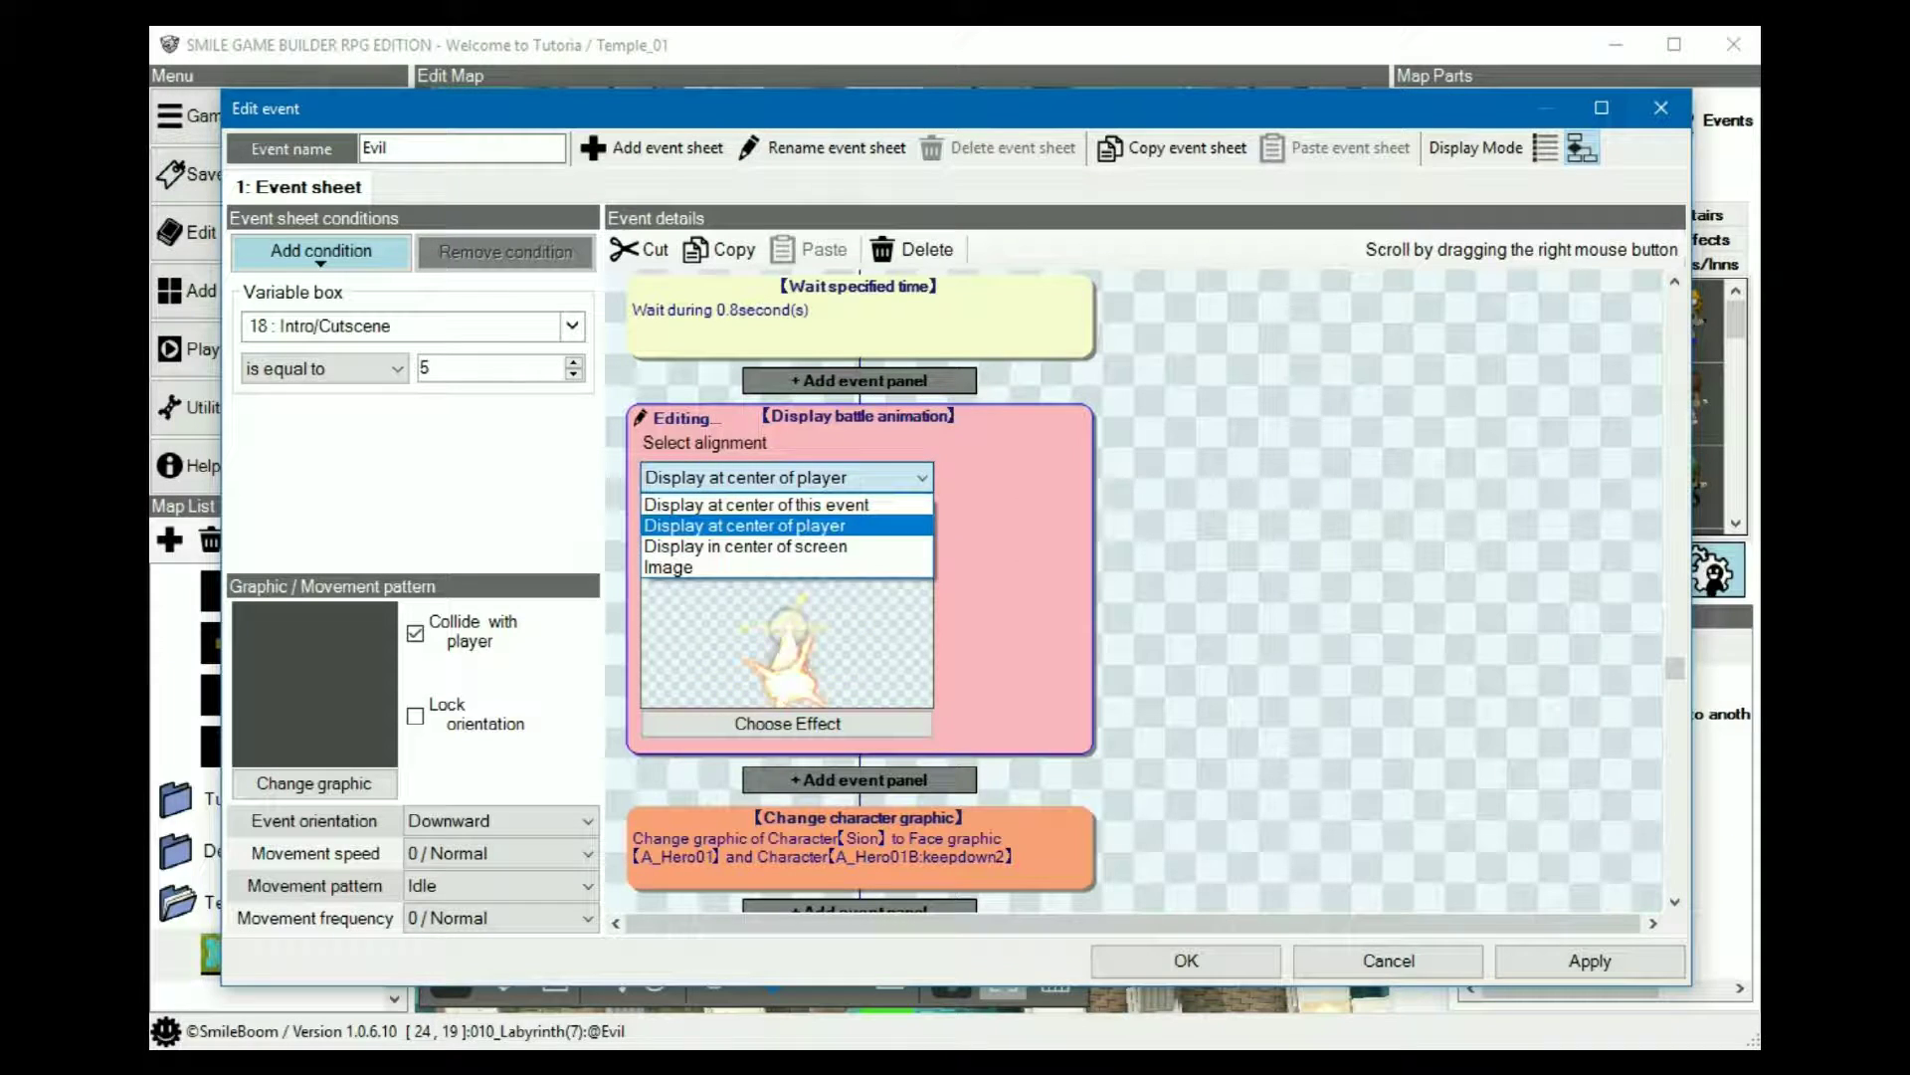
{"action": "left_click", "coordinate": [786, 525]}
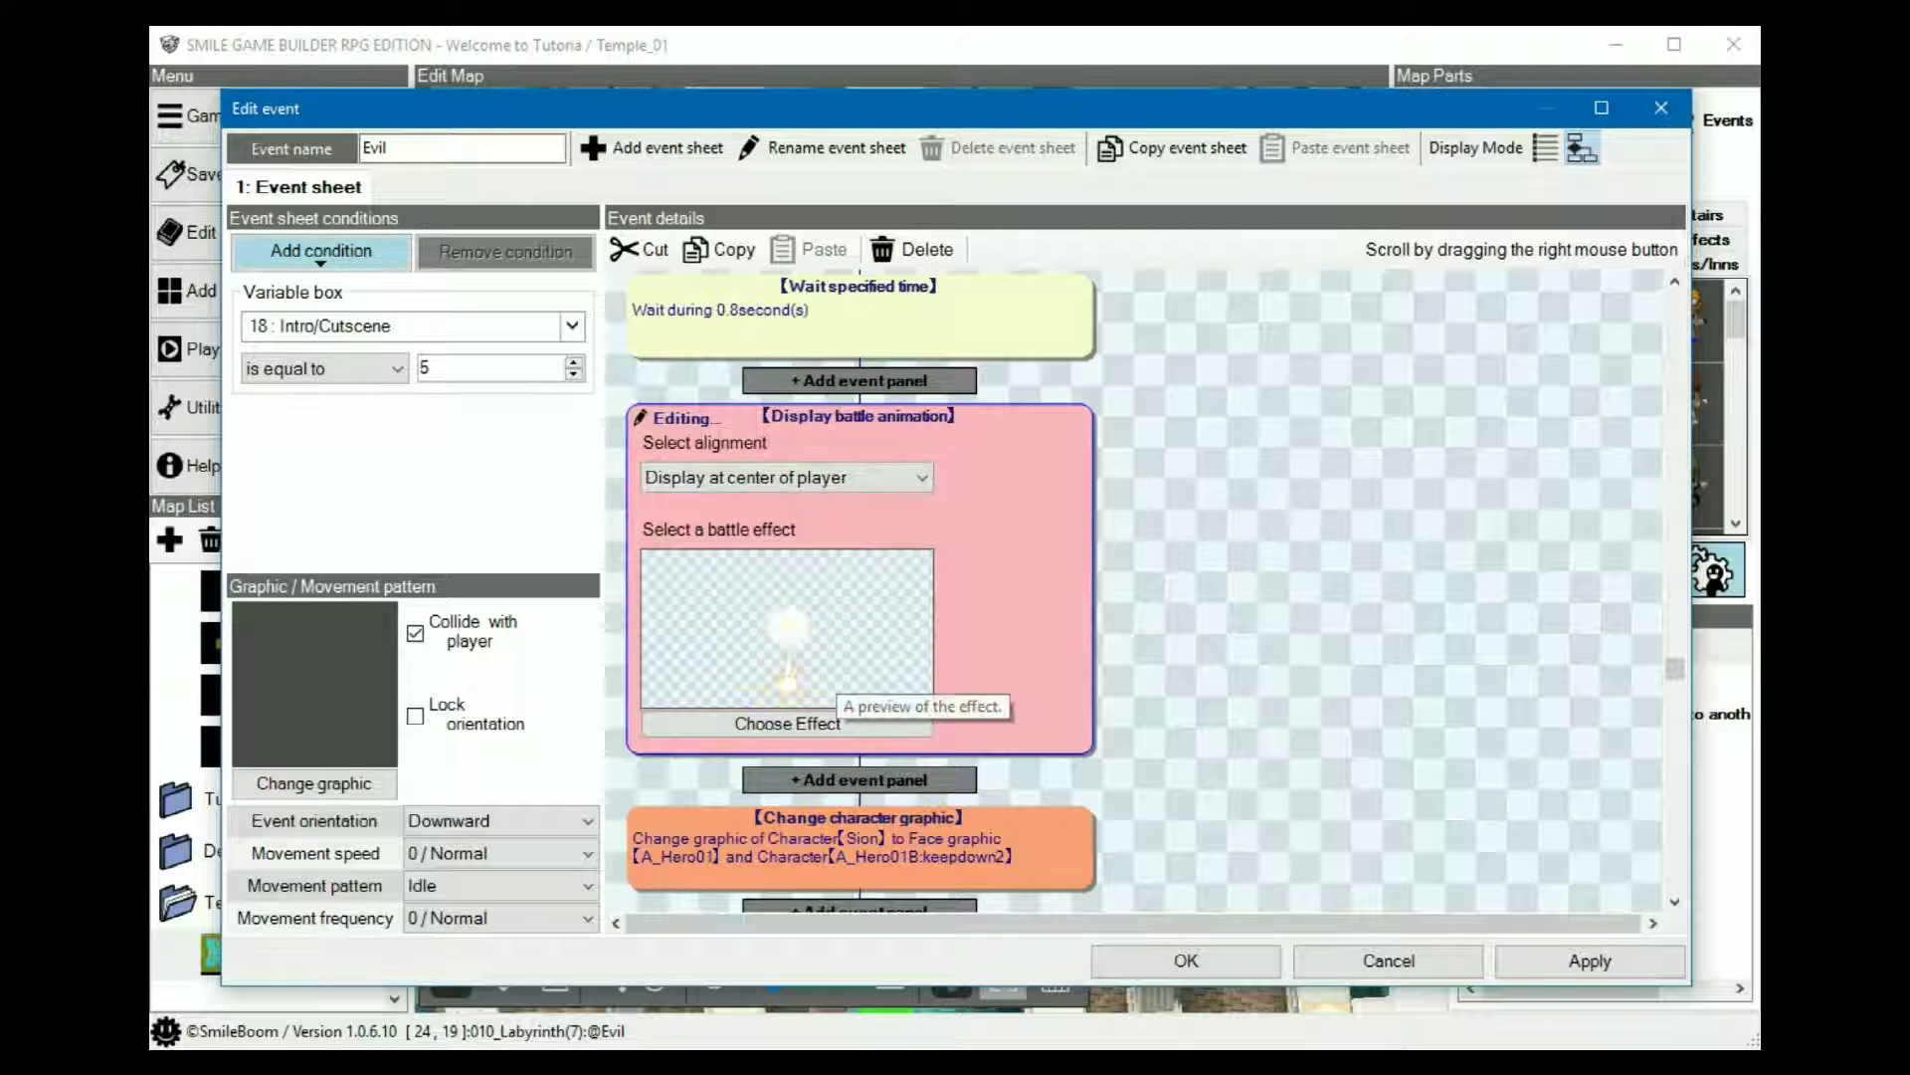
{"action": "left_click", "coordinate": [788, 724]}
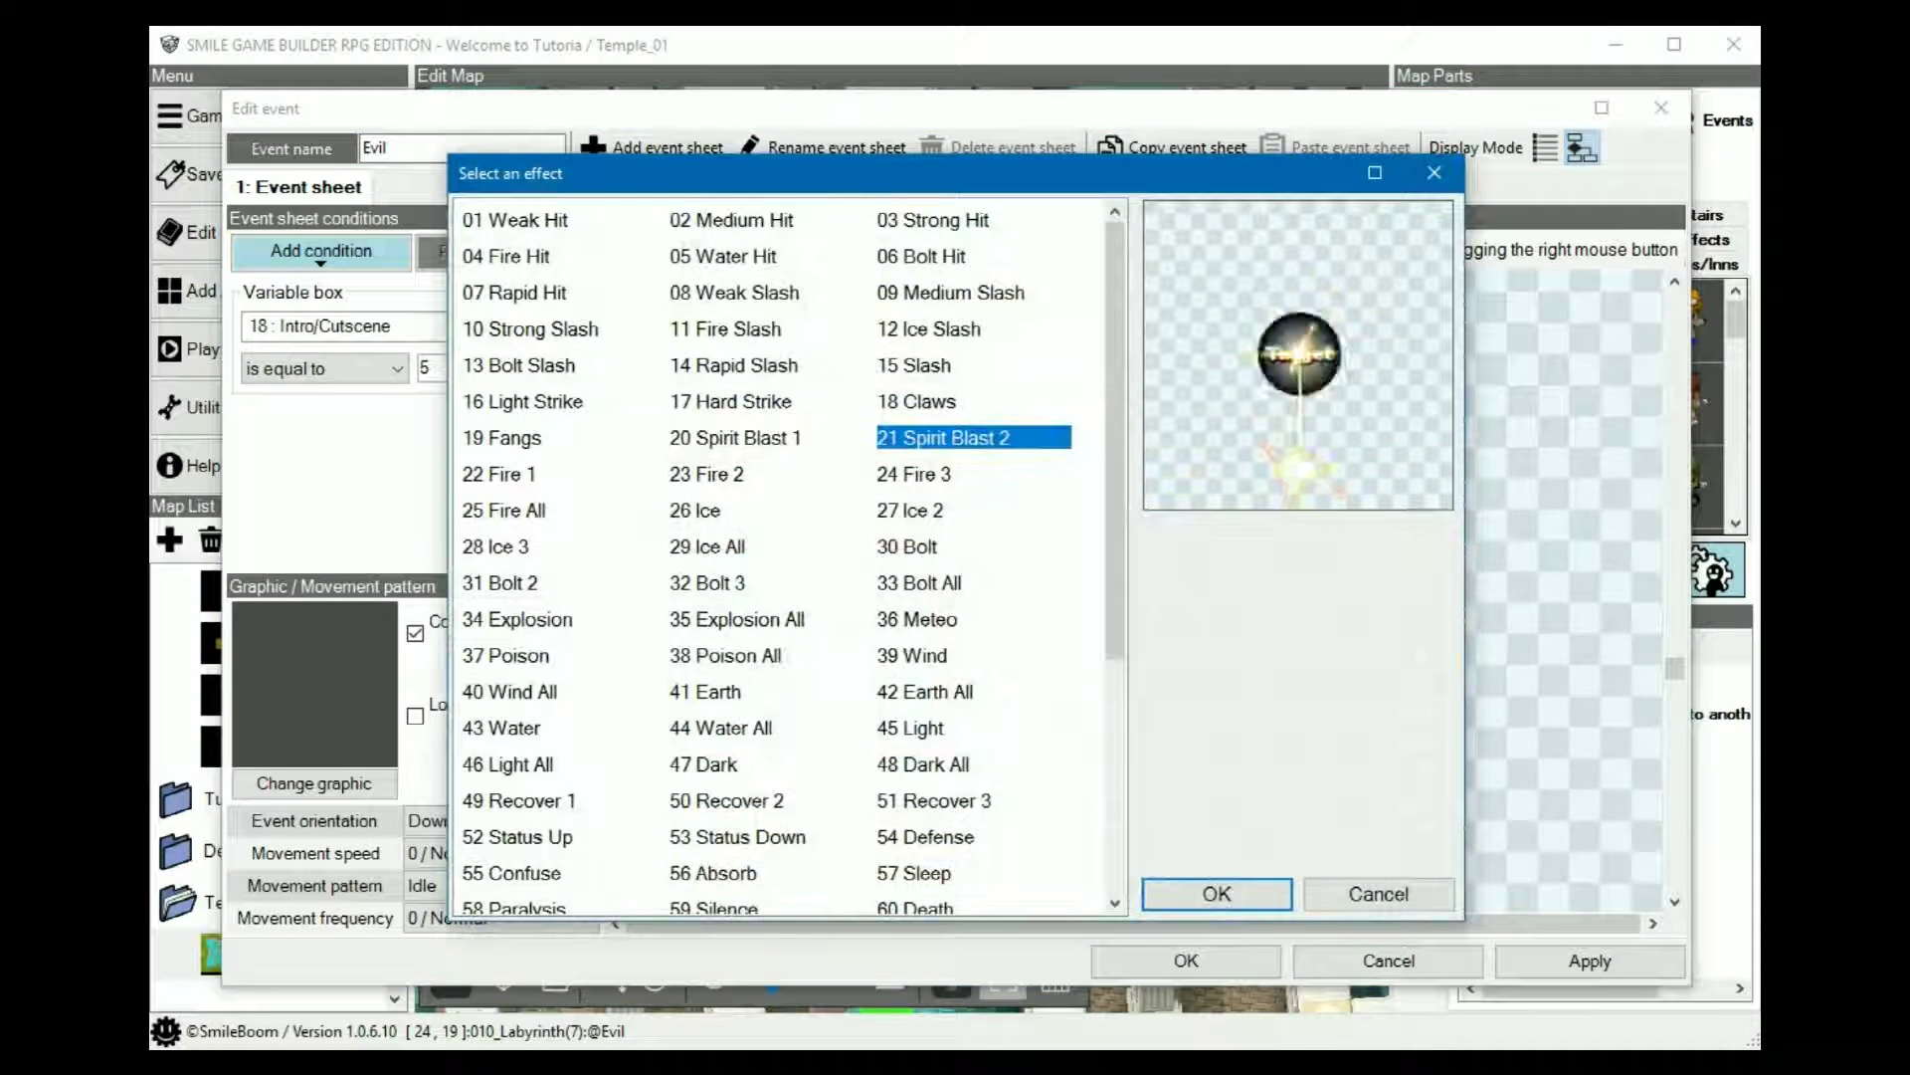
{"action": "left_click", "coordinate": [1217, 893]}
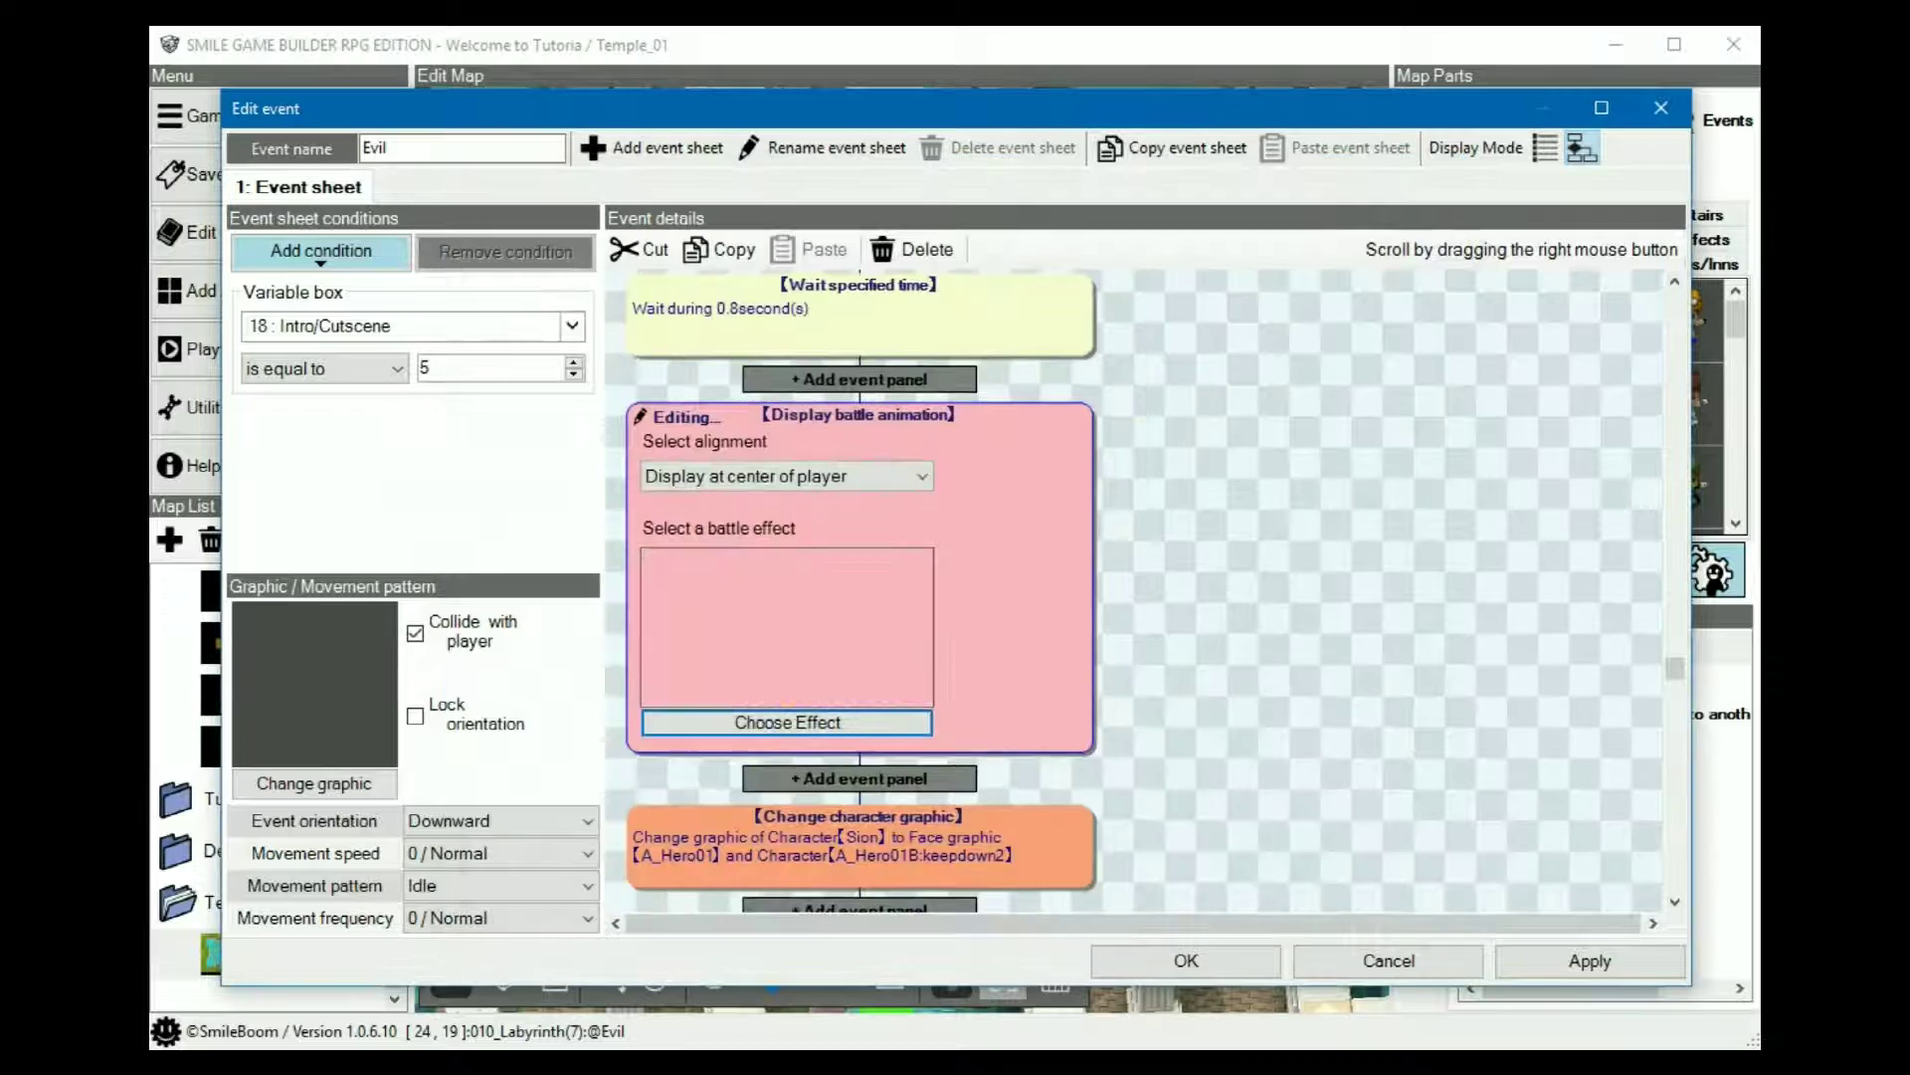
- Examine the Evil event's Change character graphic, final wait and Variable box panels, then confirm the event
{"action": "scroll", "coordinate": [1146, 591], "scroll_direction": "down", "scroll_amount": 3}
{"action": "left_click", "coordinate": [920, 657]}
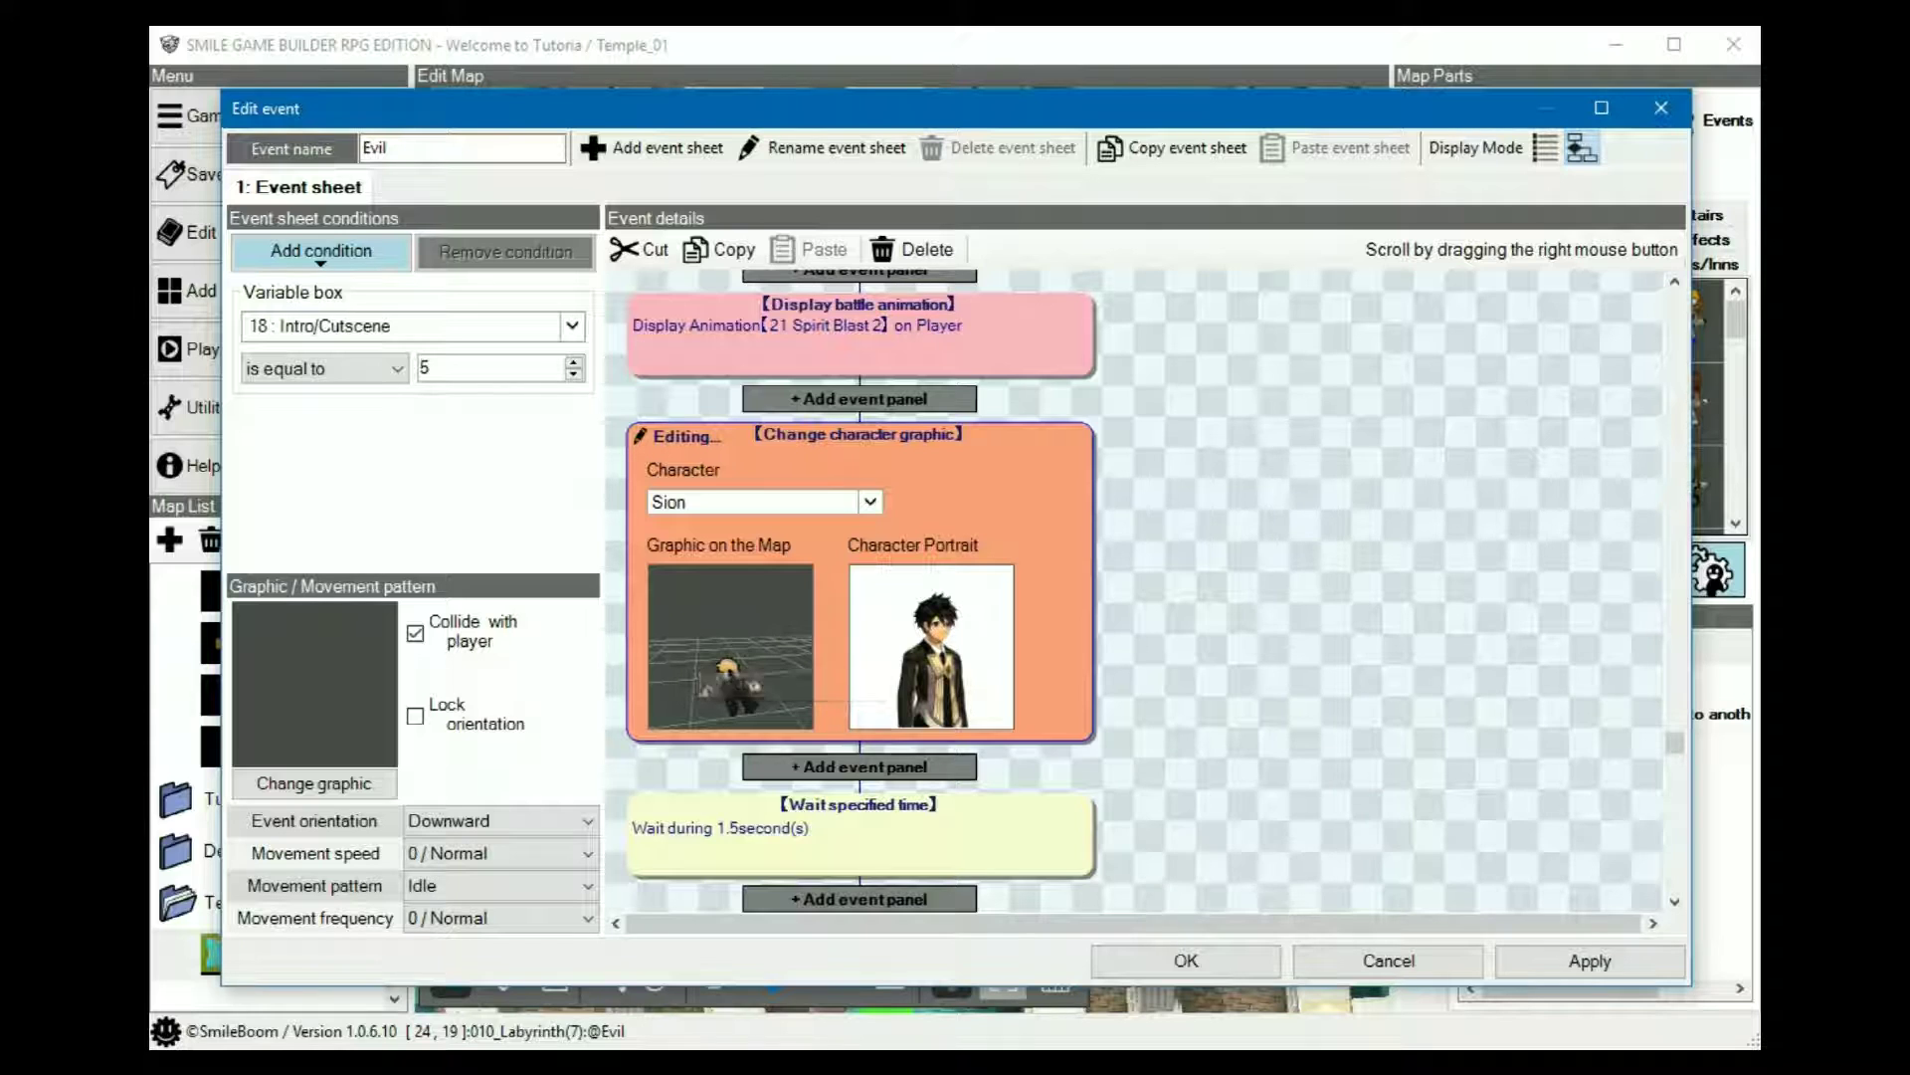
{"action": "scroll", "coordinate": [866, 677], "scroll_direction": "down", "scroll_amount": 3}
{"action": "left_click", "coordinate": [869, 677]}
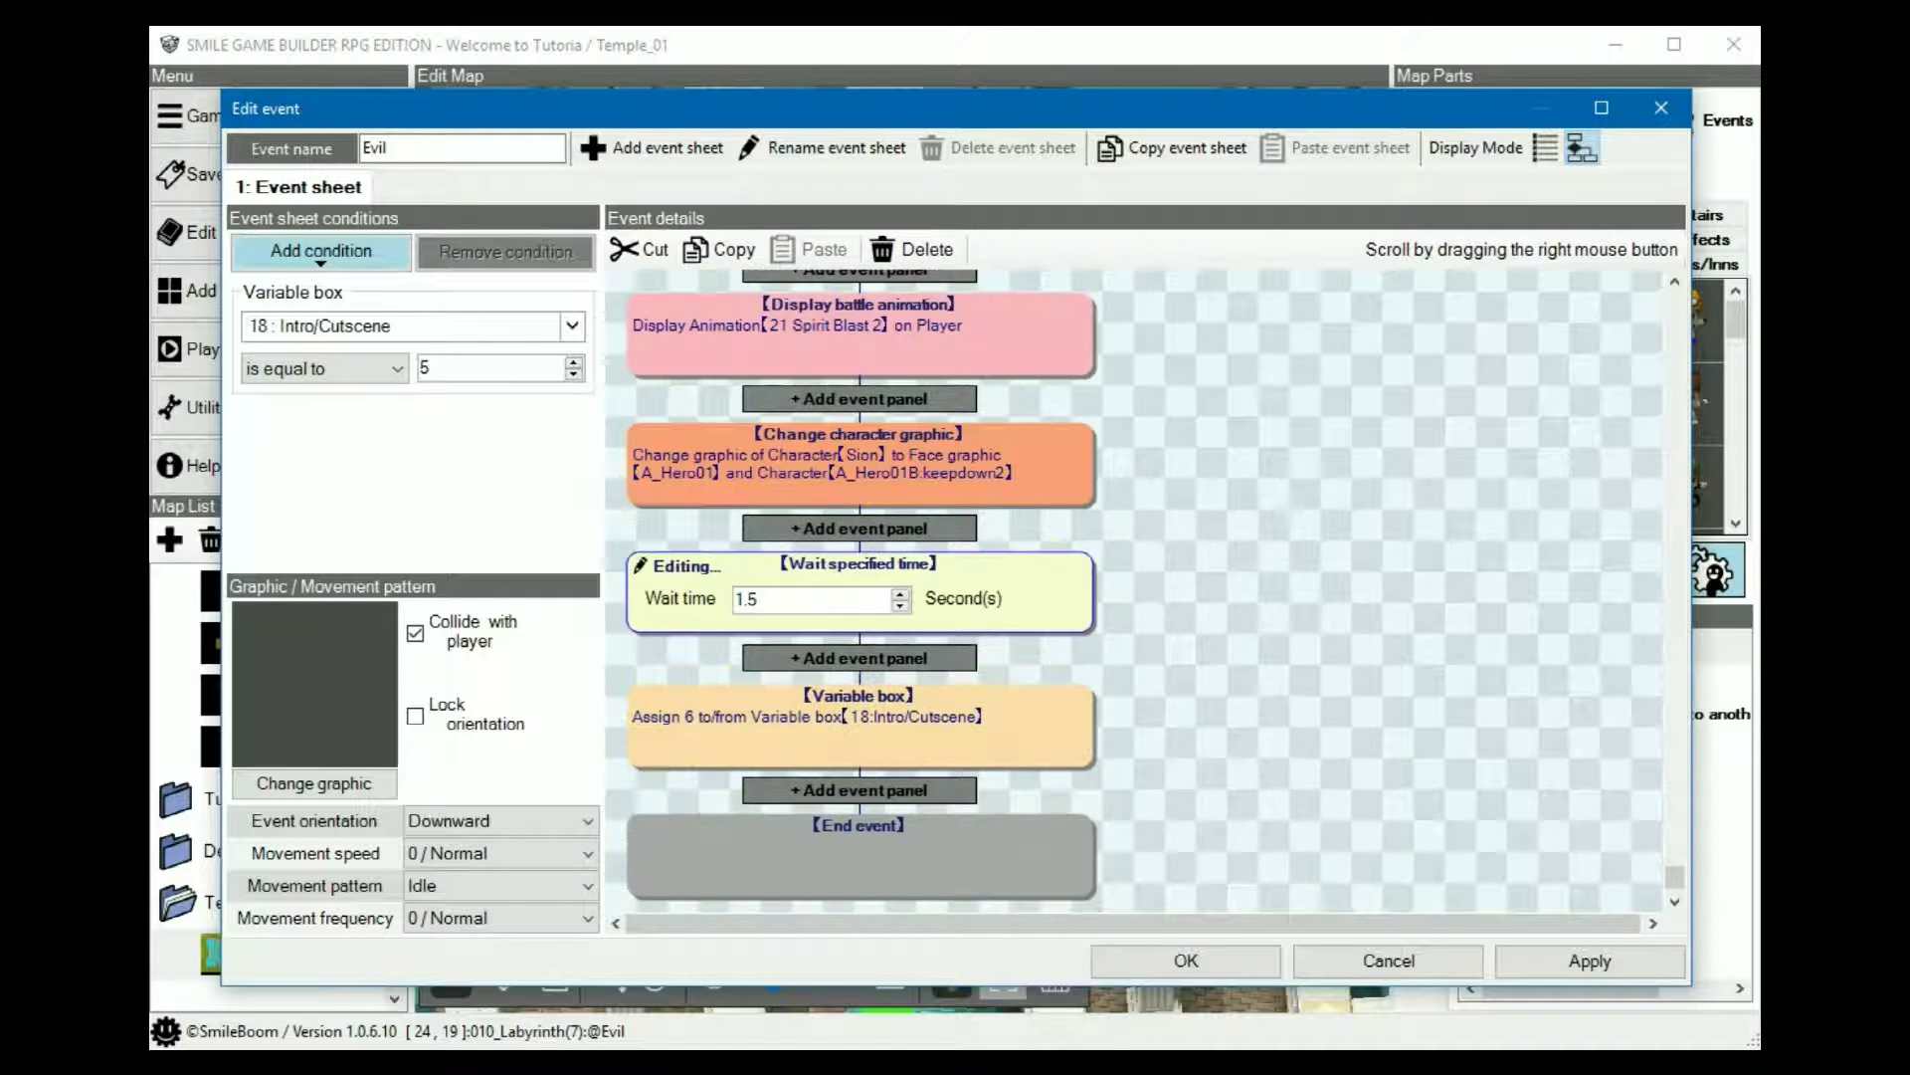
{"action": "left_click", "coordinate": [866, 725]}
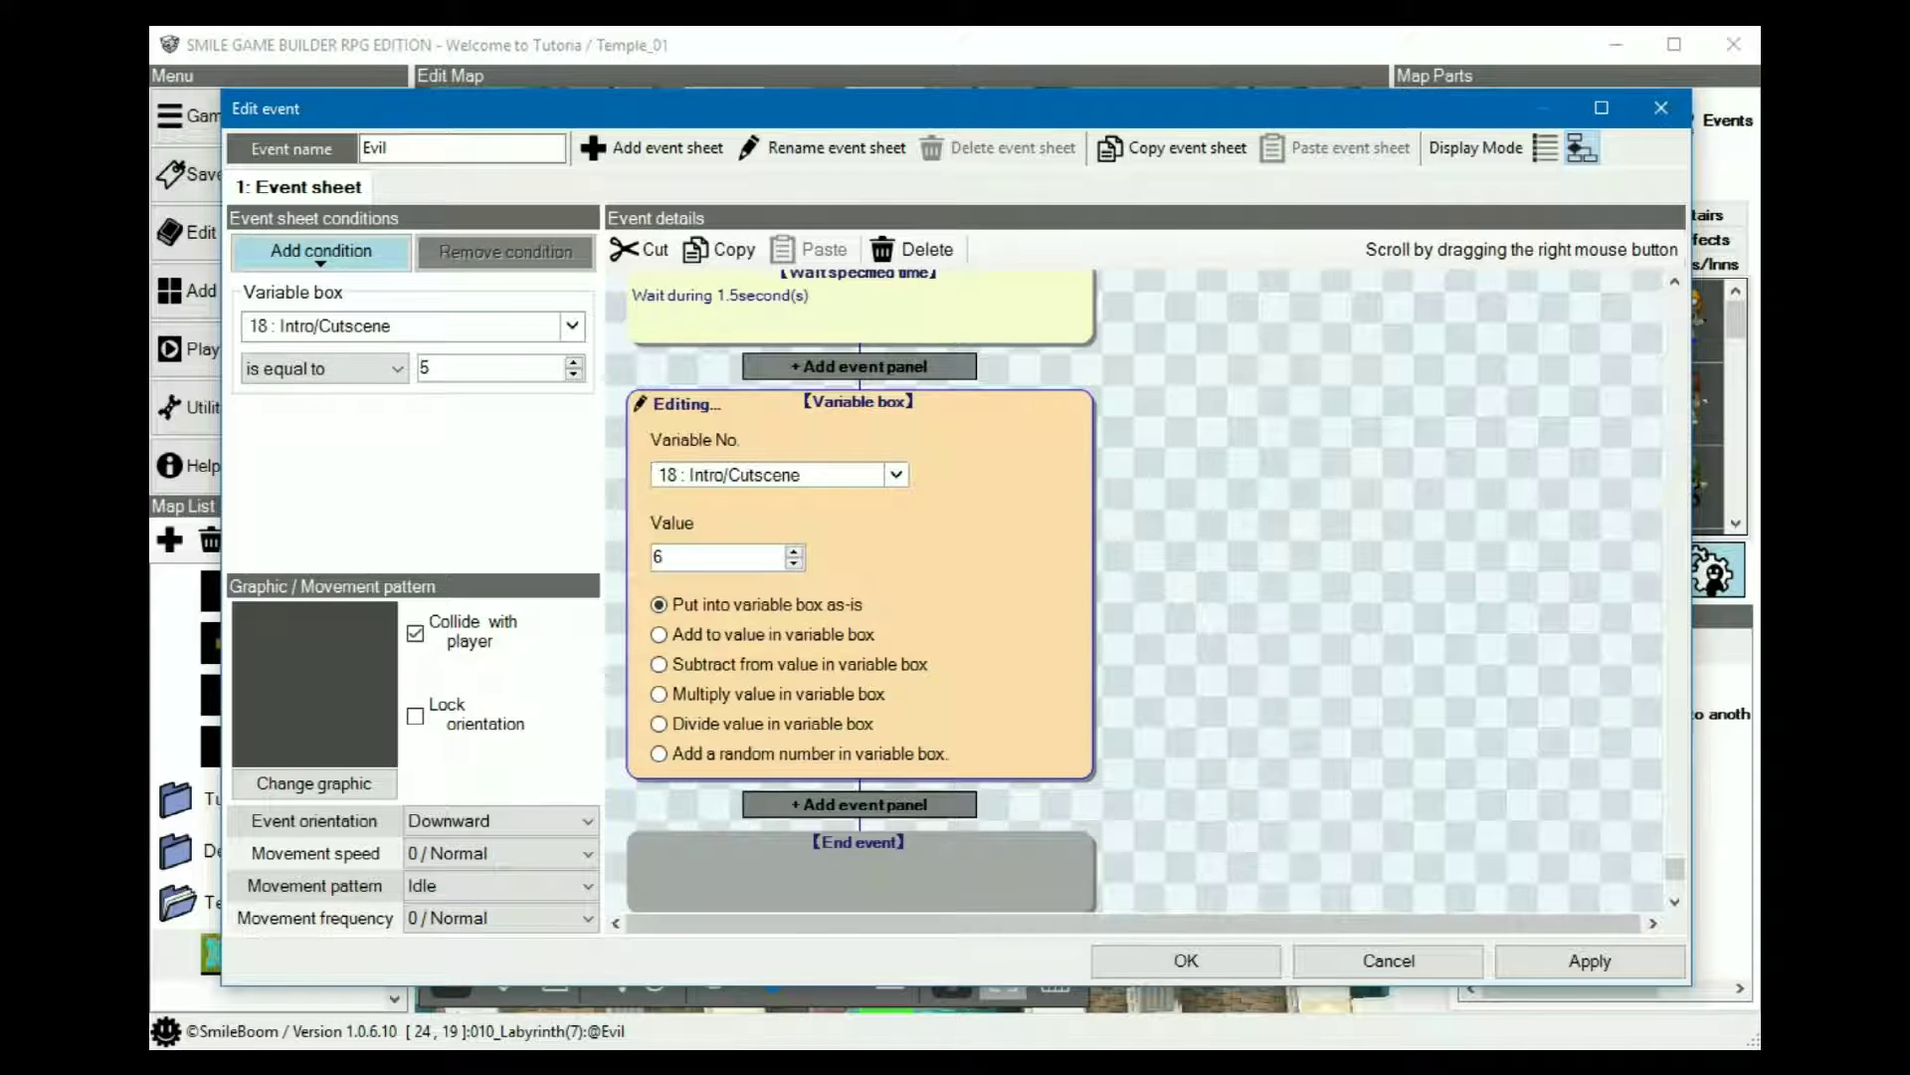
{"action": "left_click", "coordinate": [1186, 960]}
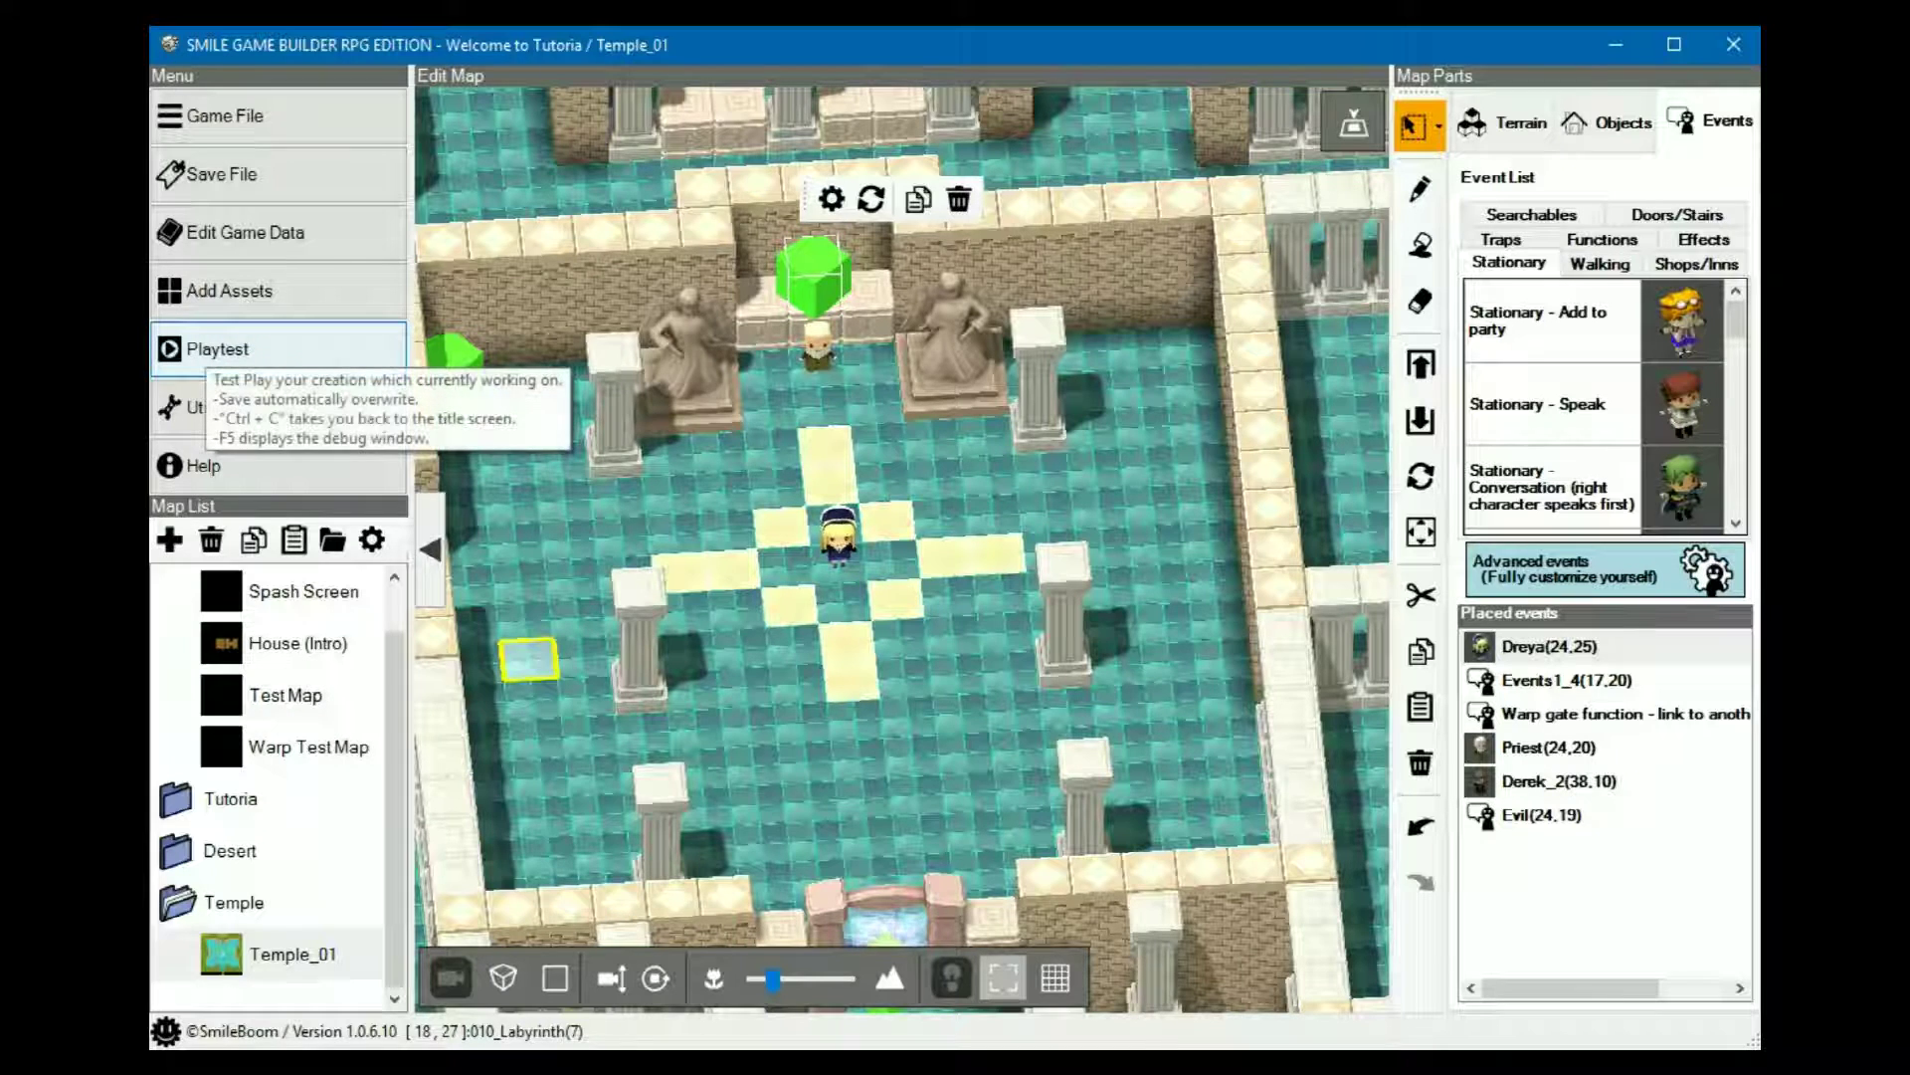
- Playtest the game, advancing the Messenger and hero dialogues and walking the hero out through the house's front door
{"action": "left_click", "coordinate": [194, 351]}
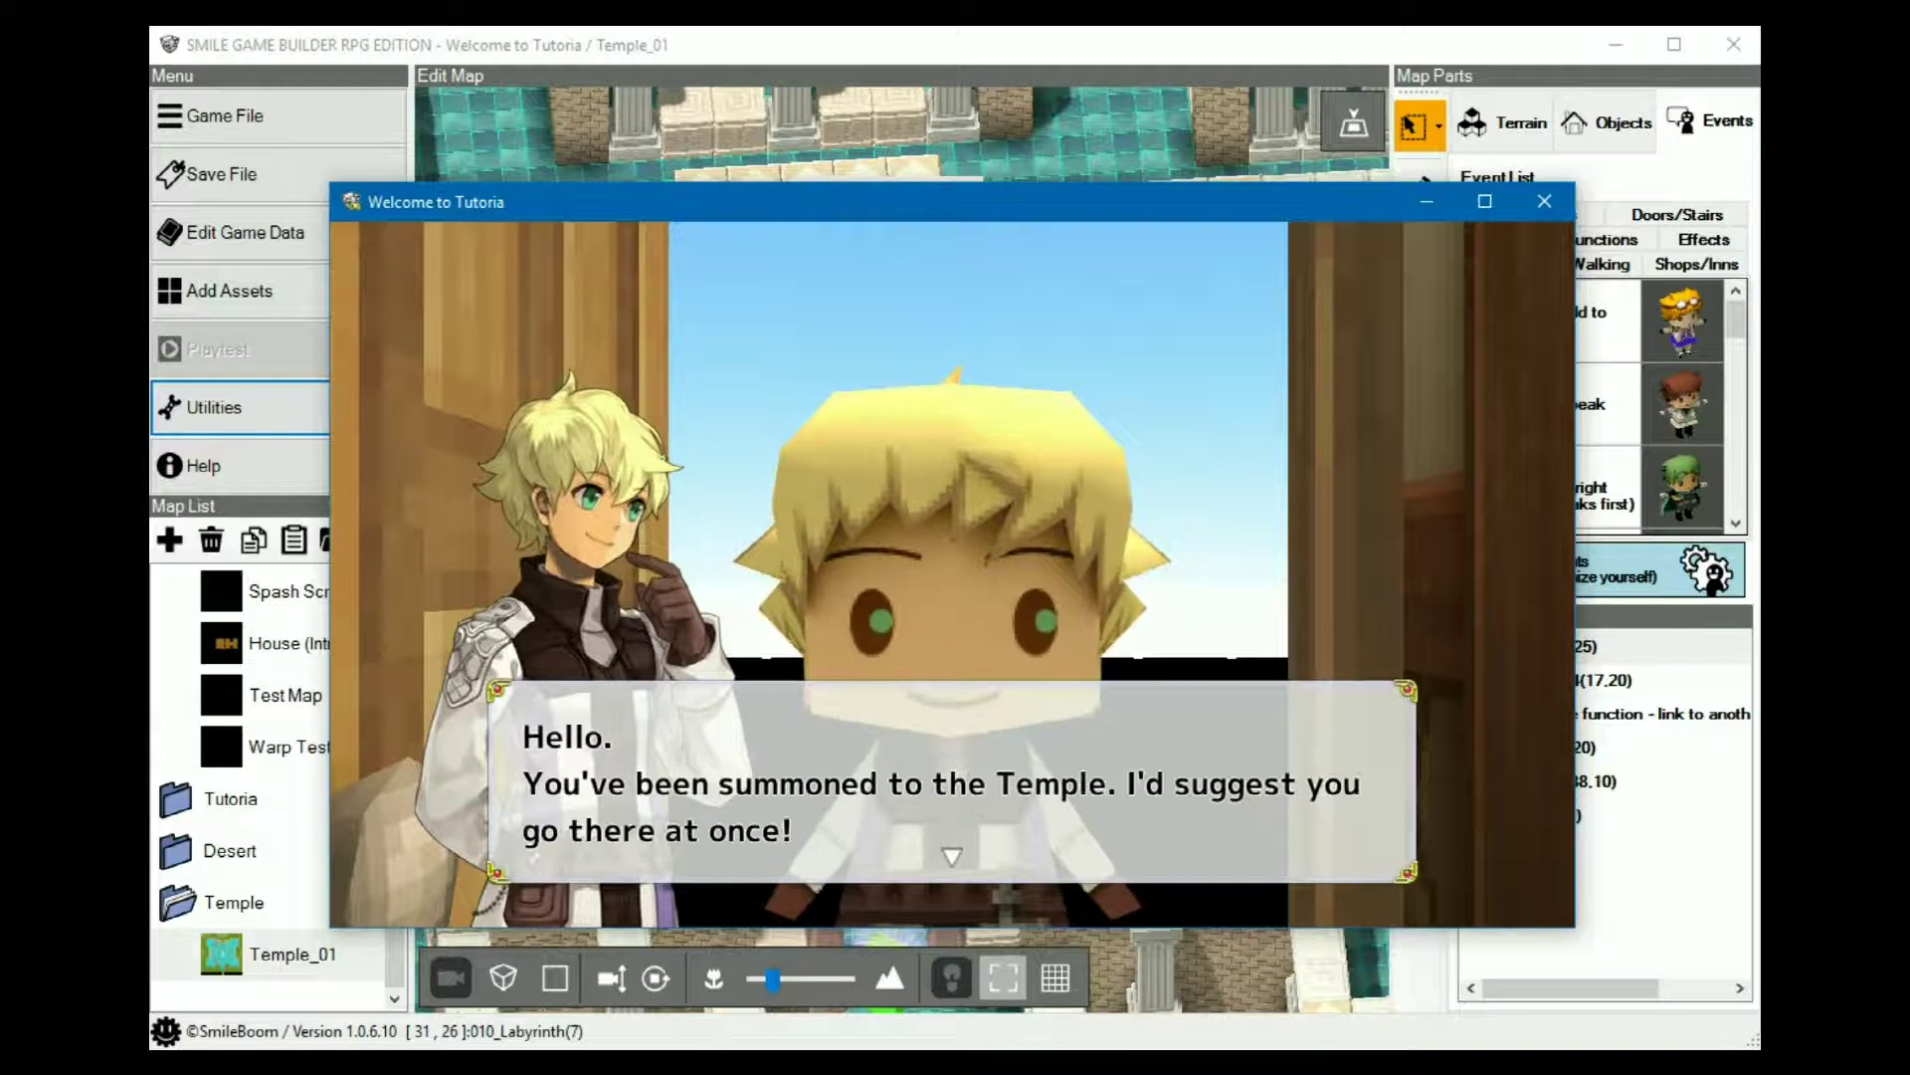
{"action": "key", "text": "Return"}
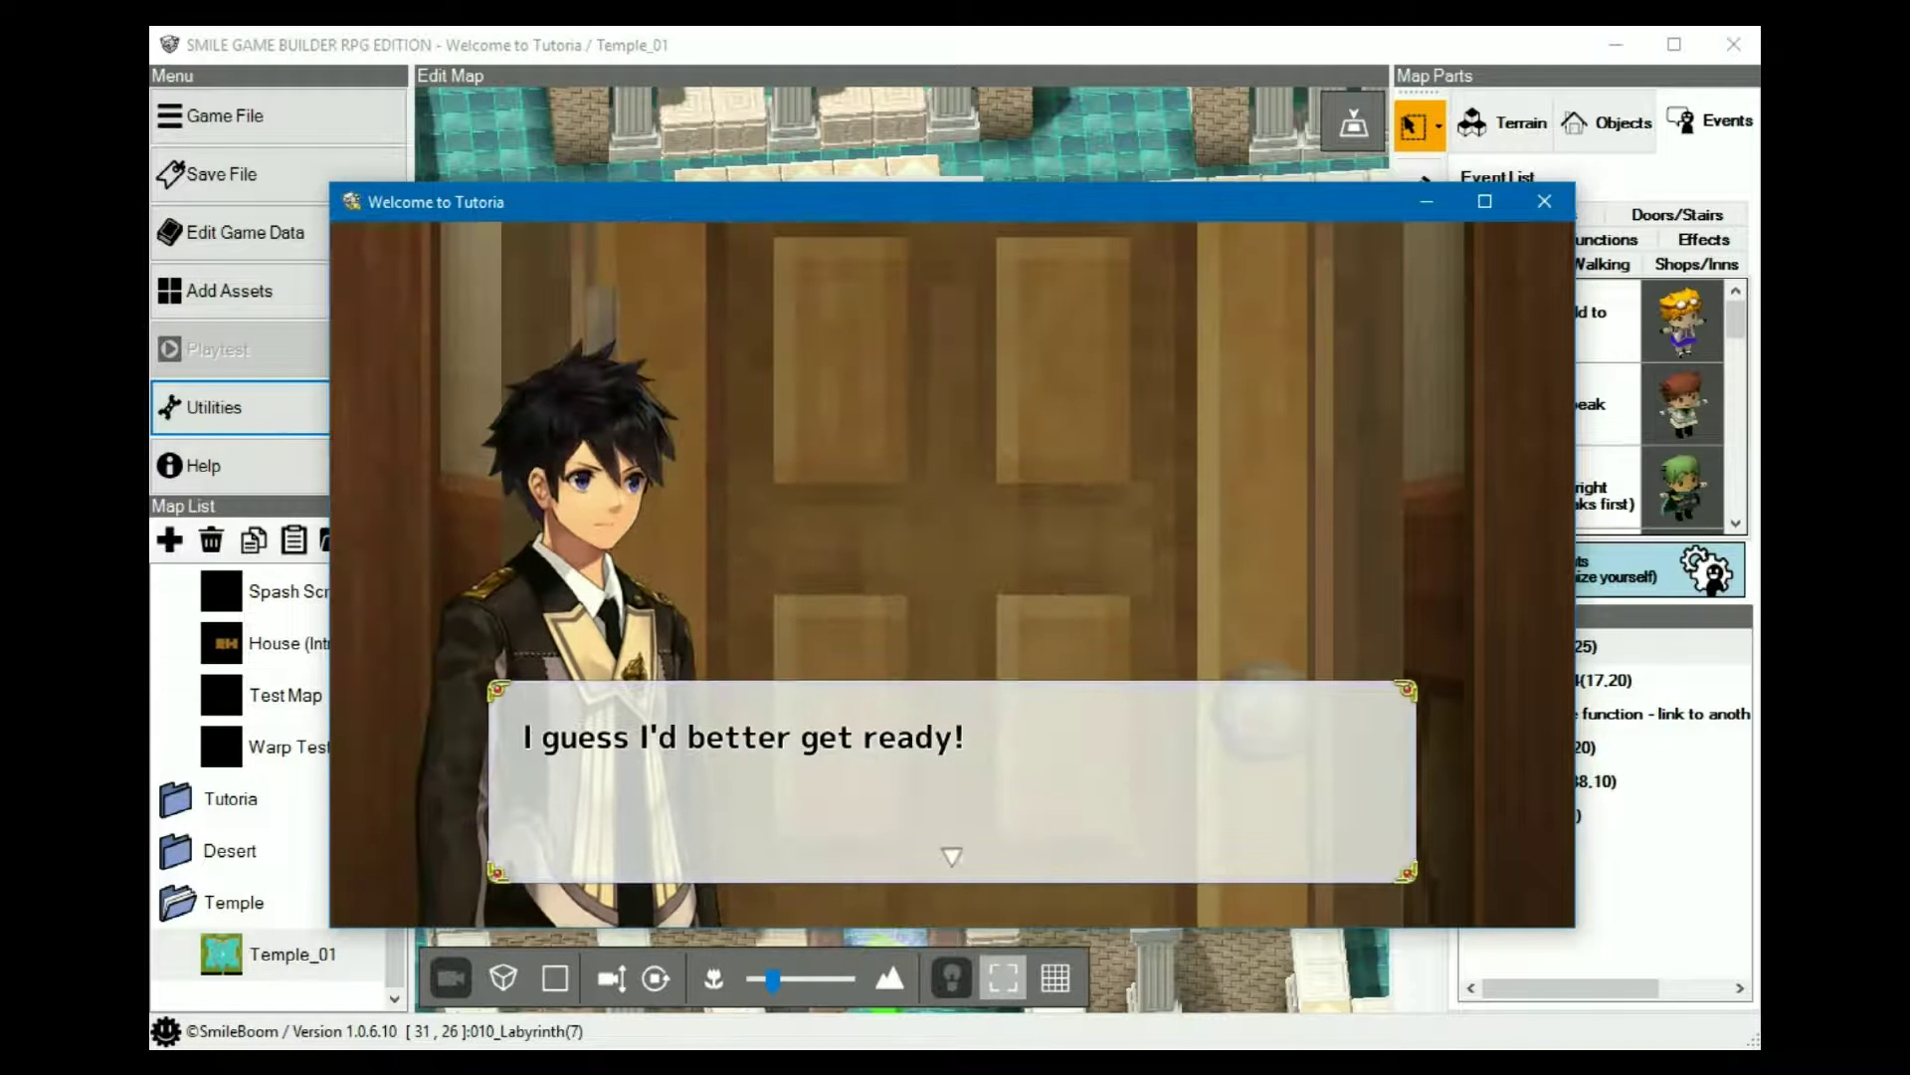
{"action": "key", "text": "Return"}
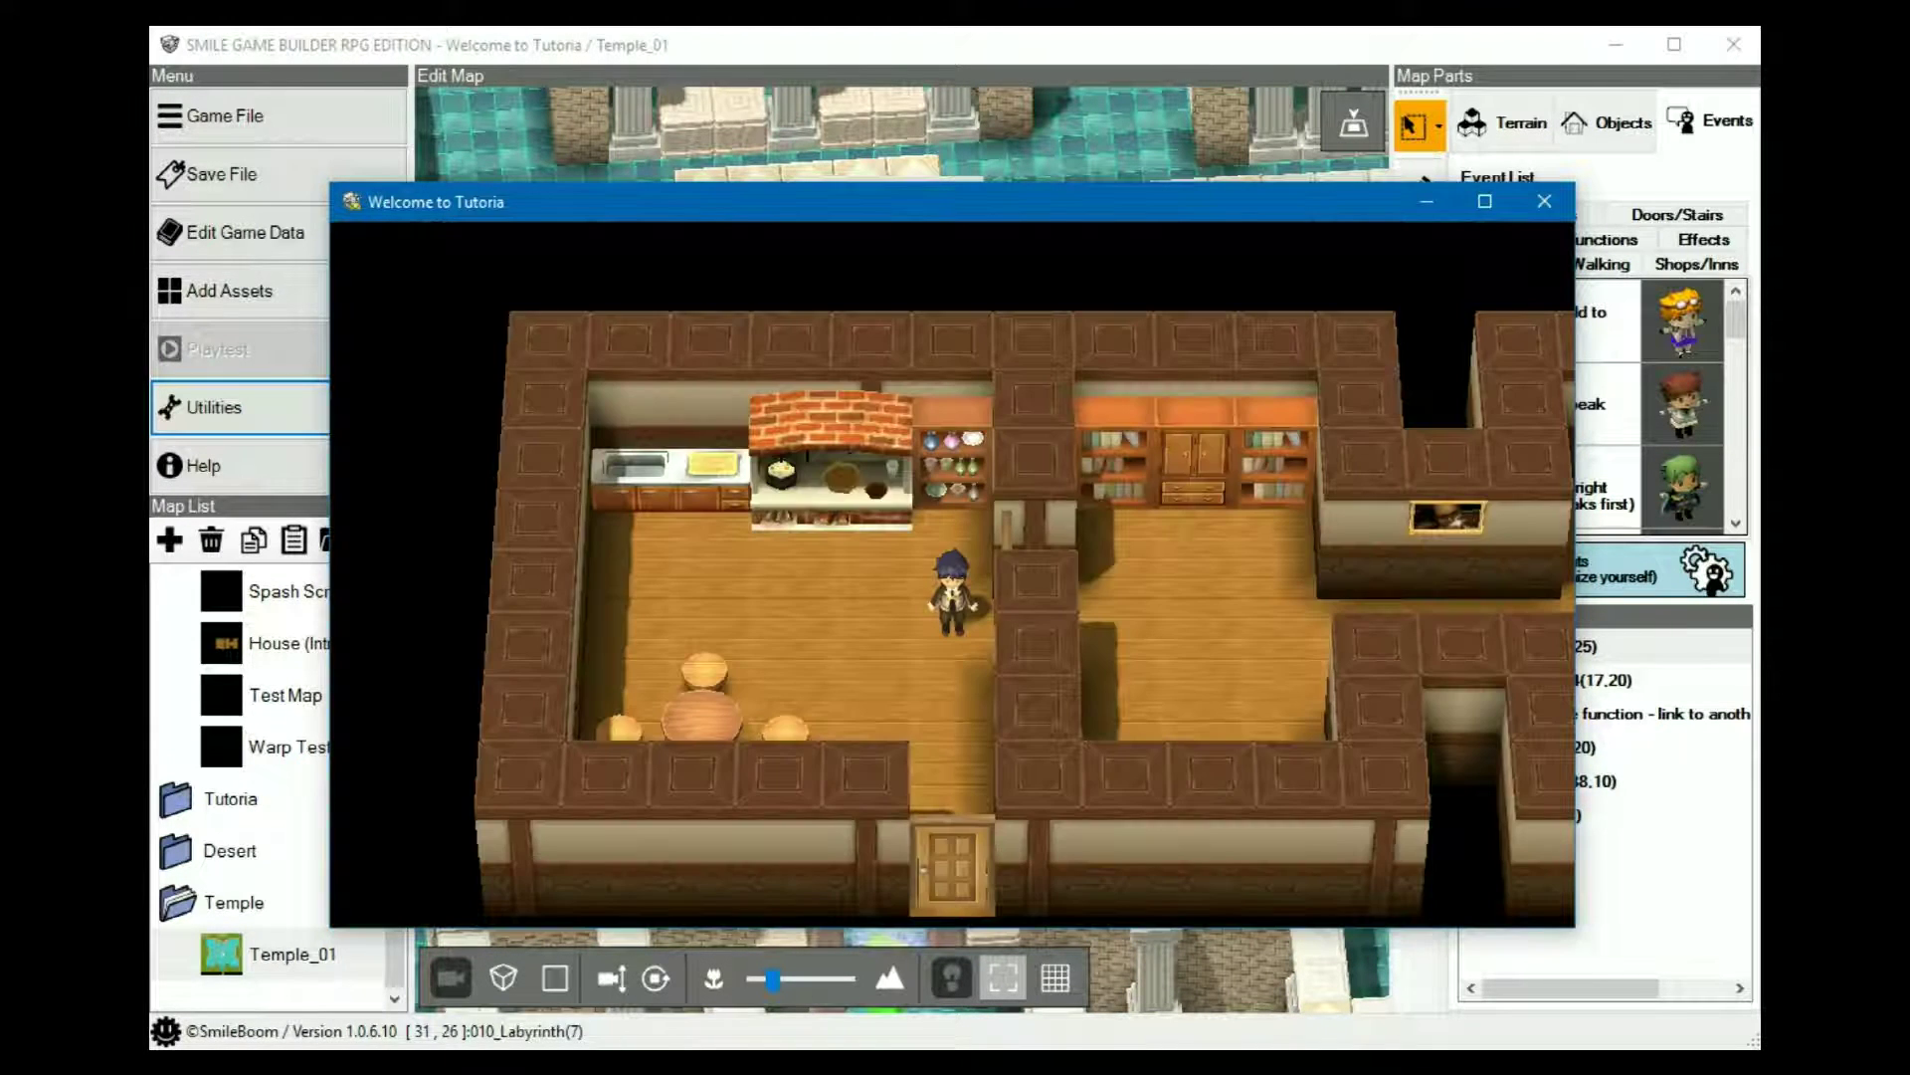
{"action": "key", "text": "Down"}
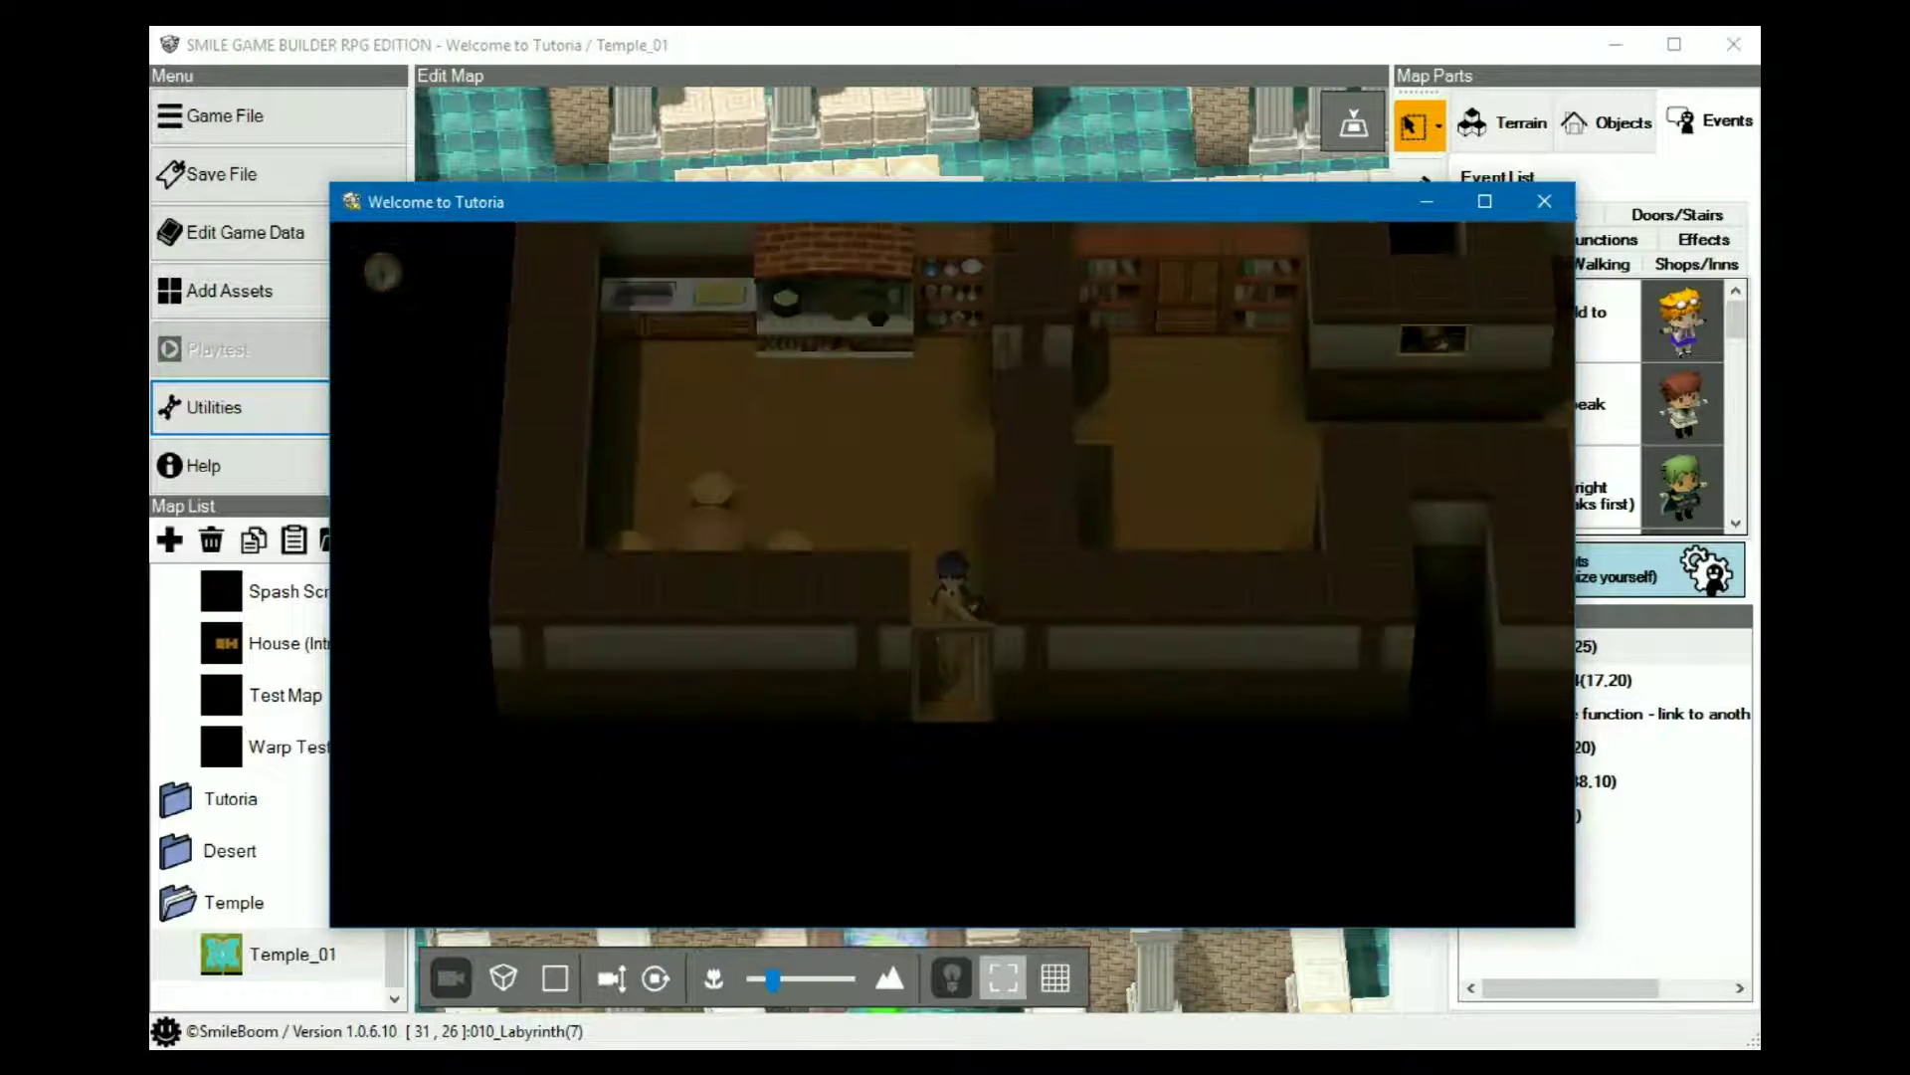
{"action": "key", "text": "Down"}
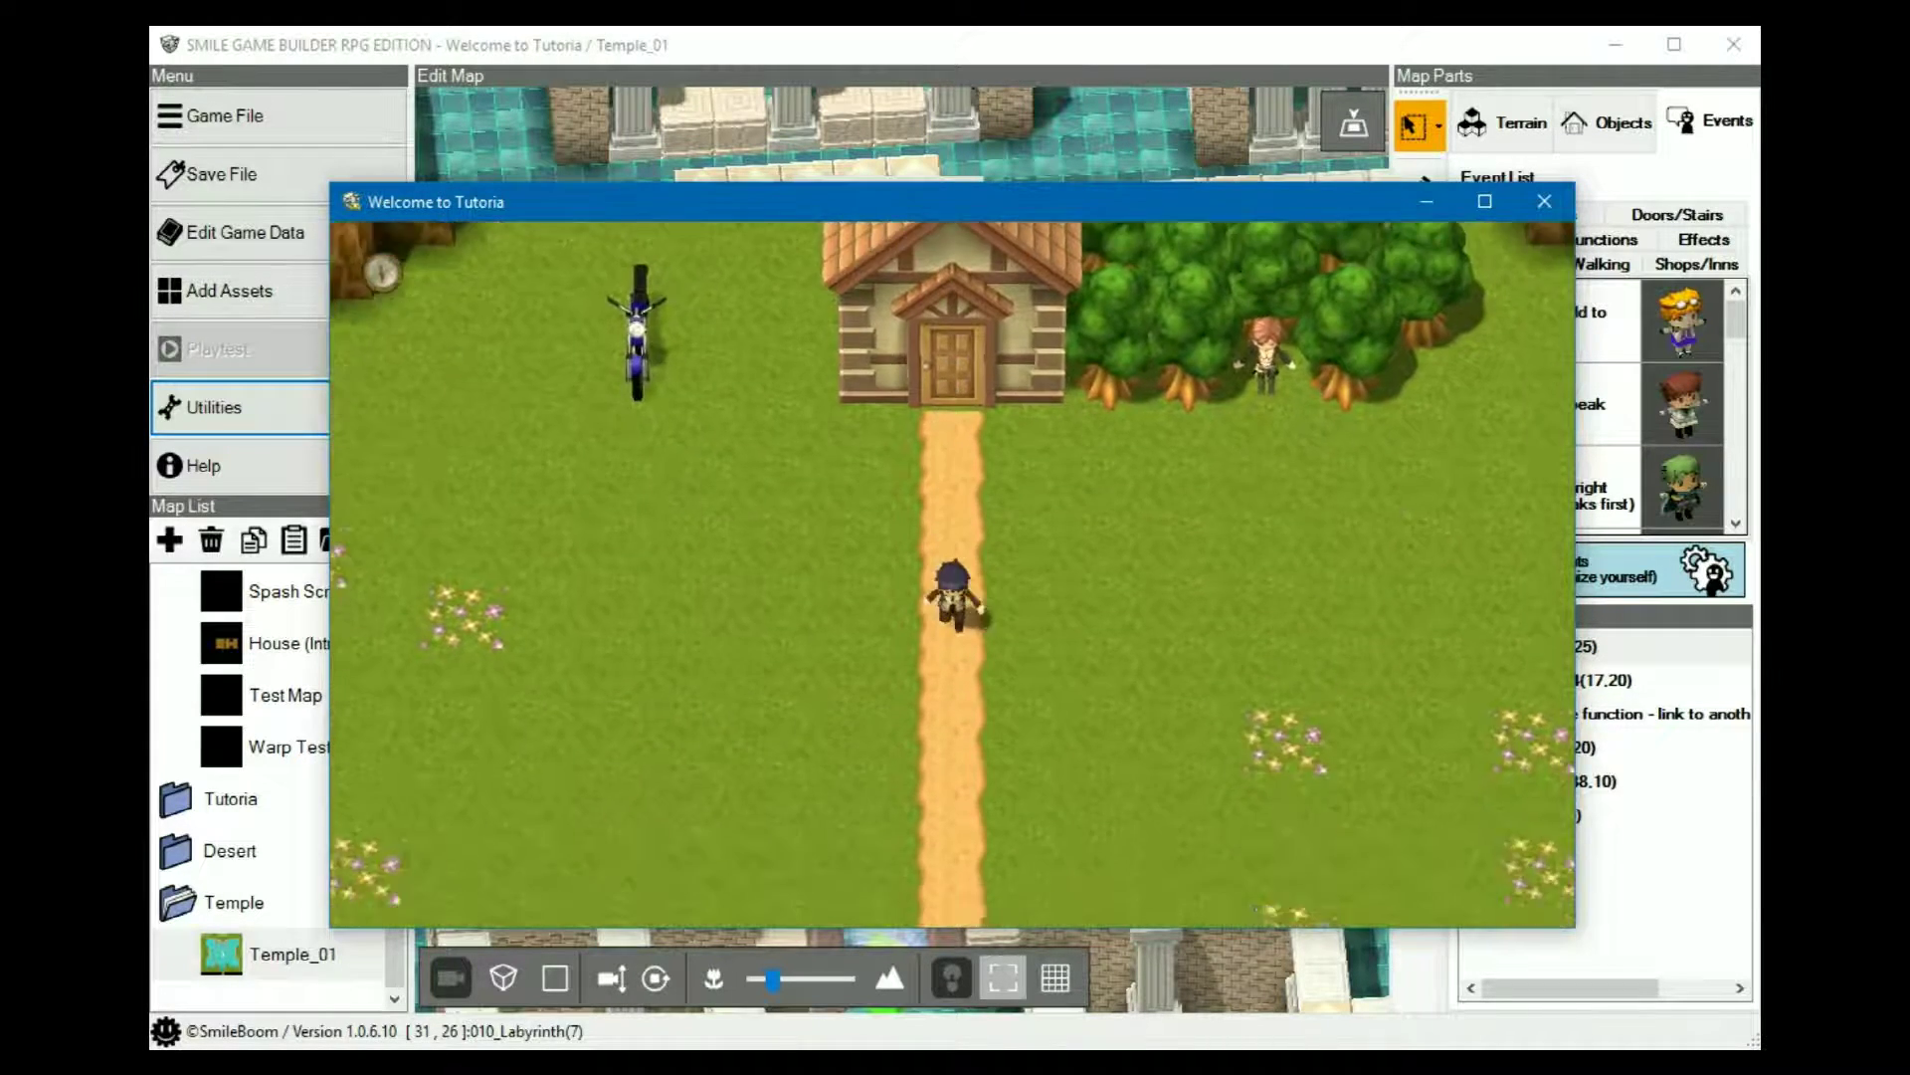
- Walk the hero from the house across the wooden bridges to the stone portal on the upper ledge and teleport to the temple
{"action": "key", "text": "Left"}
{"action": "key", "text": "Left"}
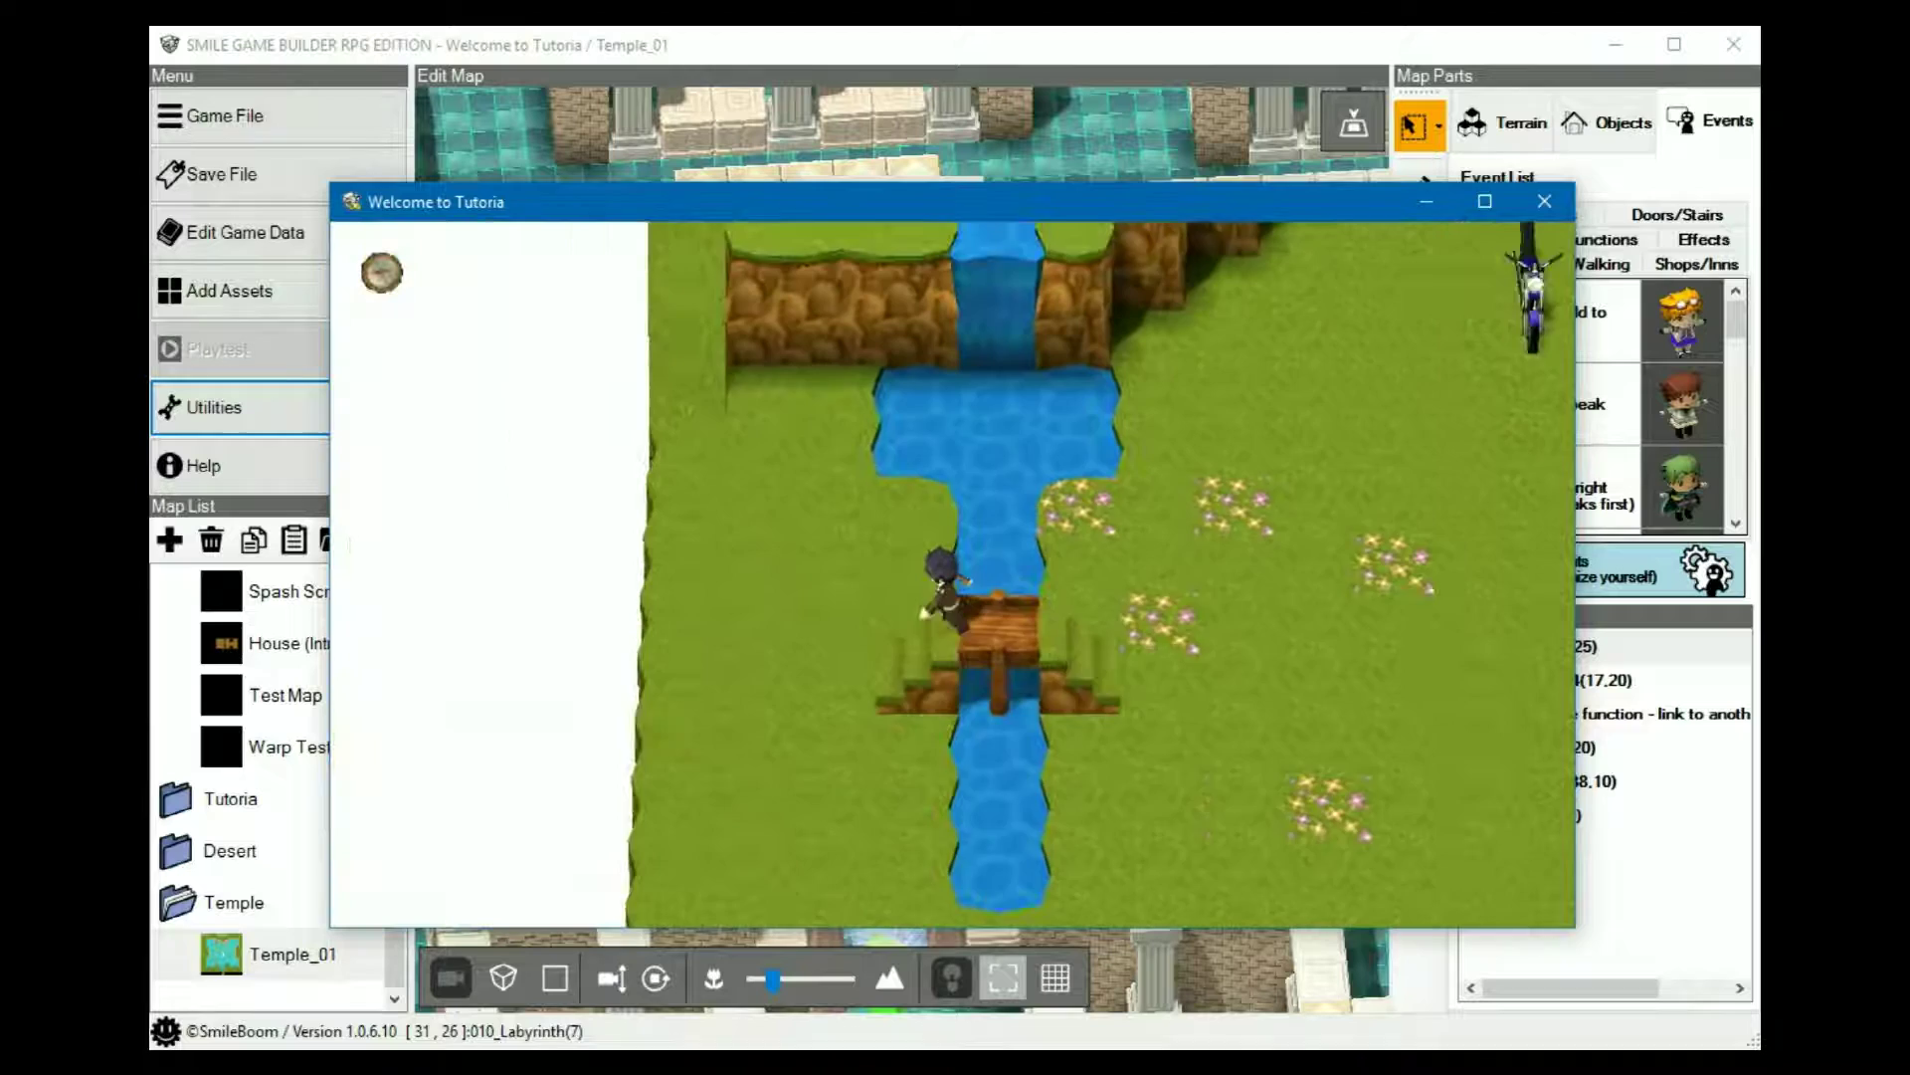
{"action": "key", "text": "Down"}
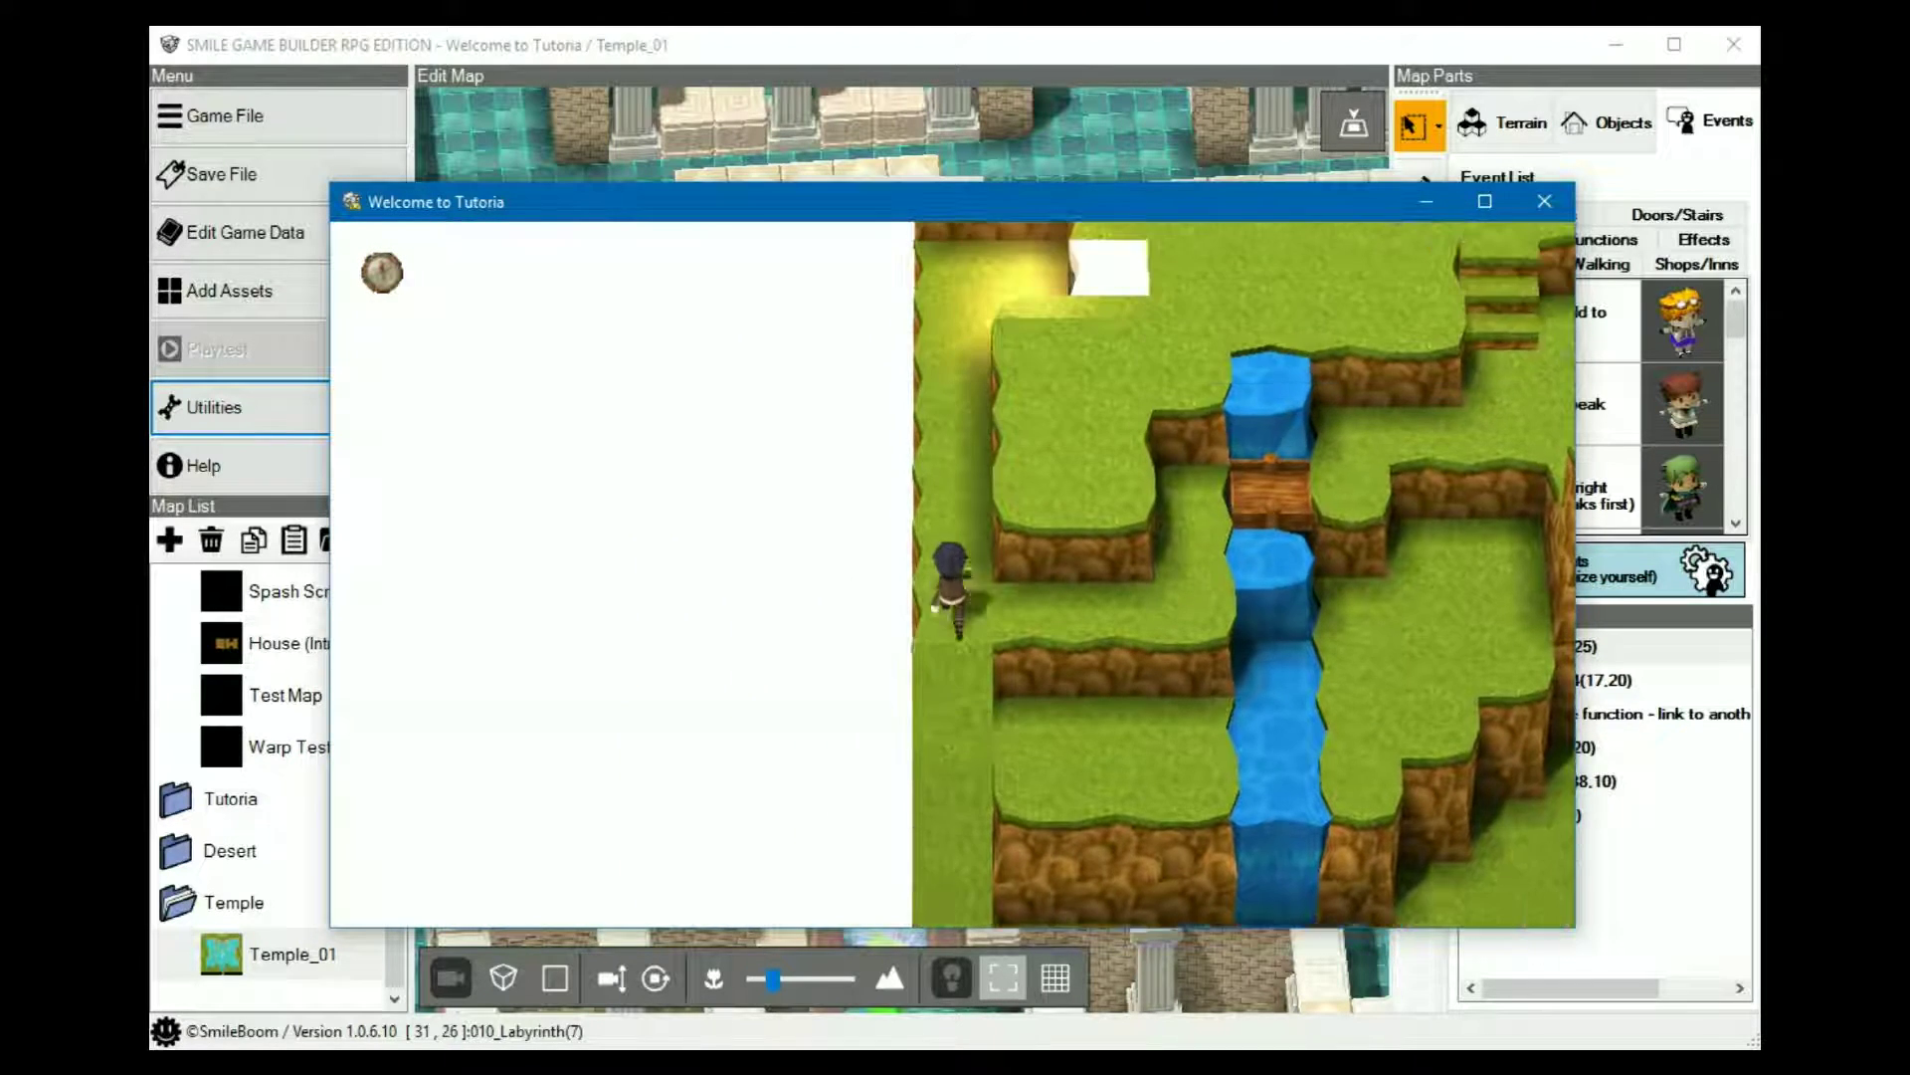
{"action": "key", "text": "Right"}
{"action": "key", "text": "Up"}
{"action": "key", "text": "Right"}
{"action": "key", "text": "Up"}
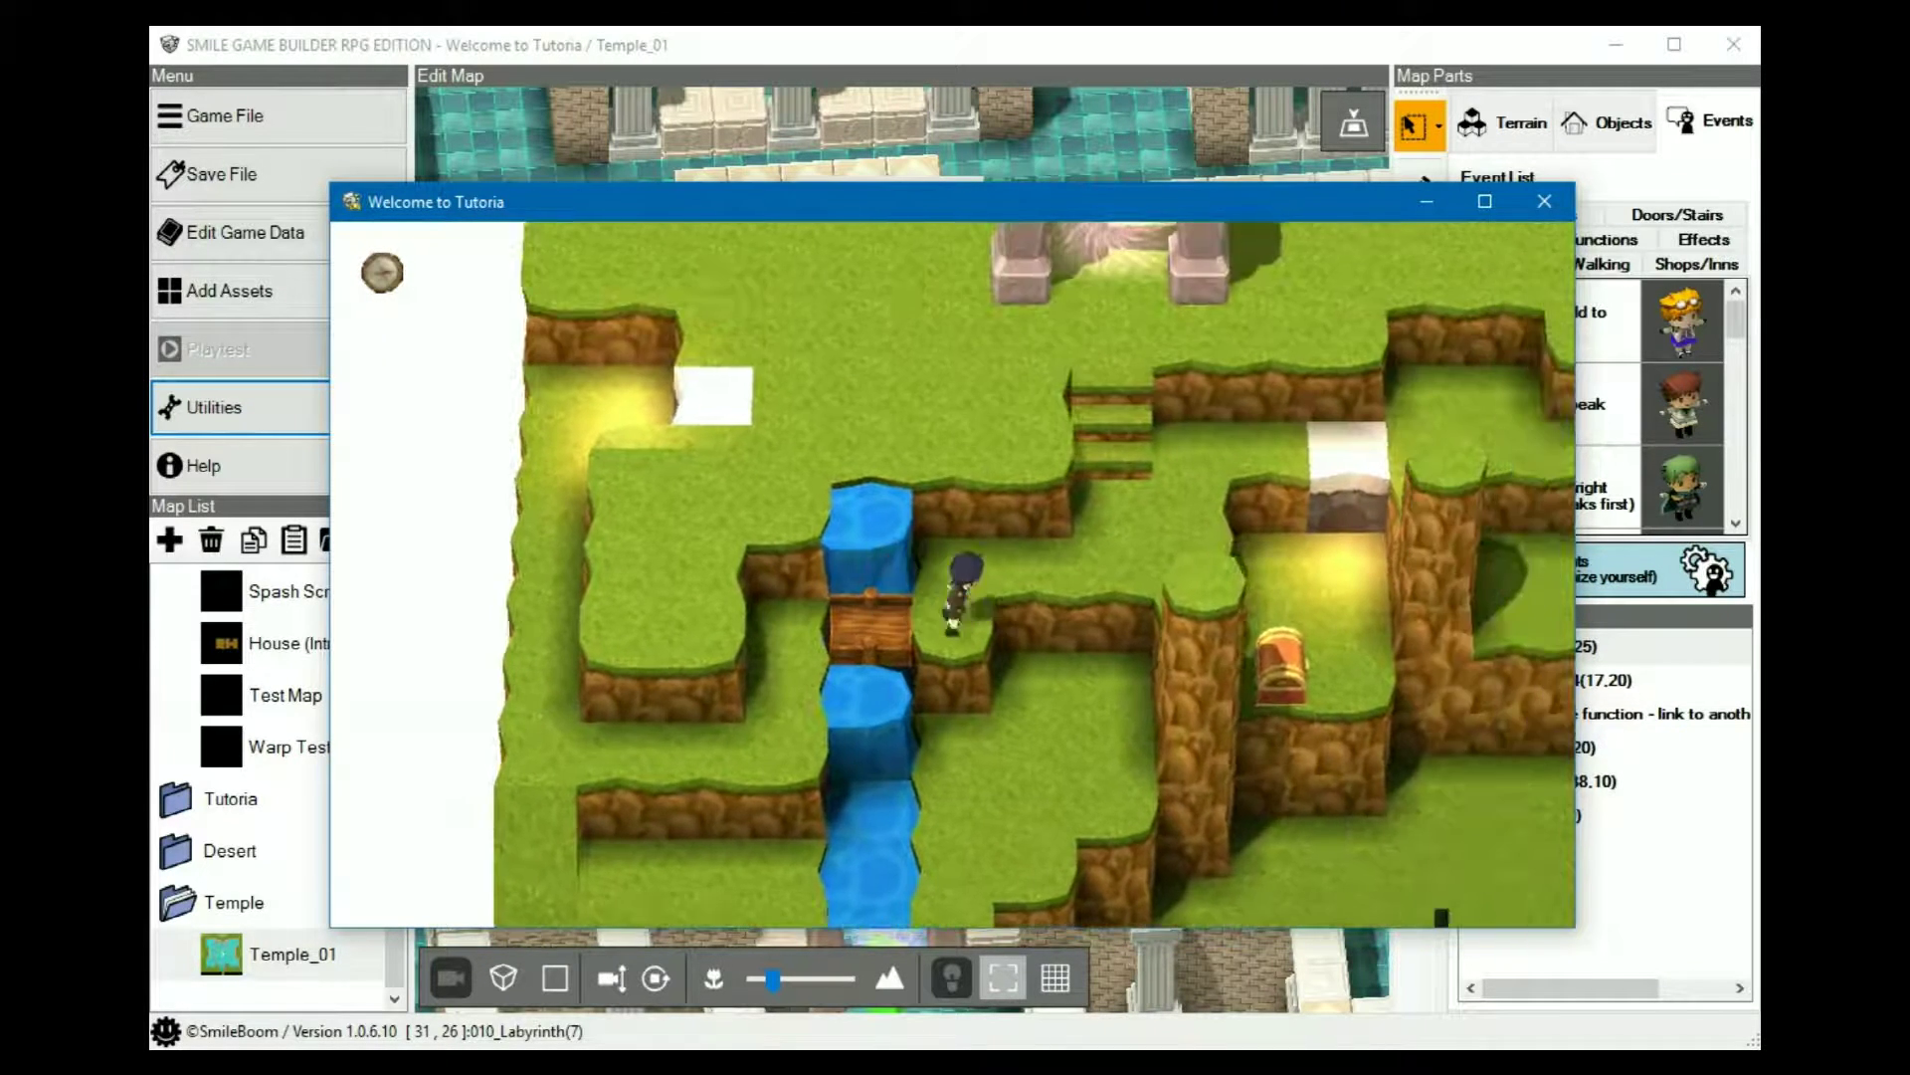
{"action": "key", "text": "Right"}
{"action": "key", "text": "Up"}
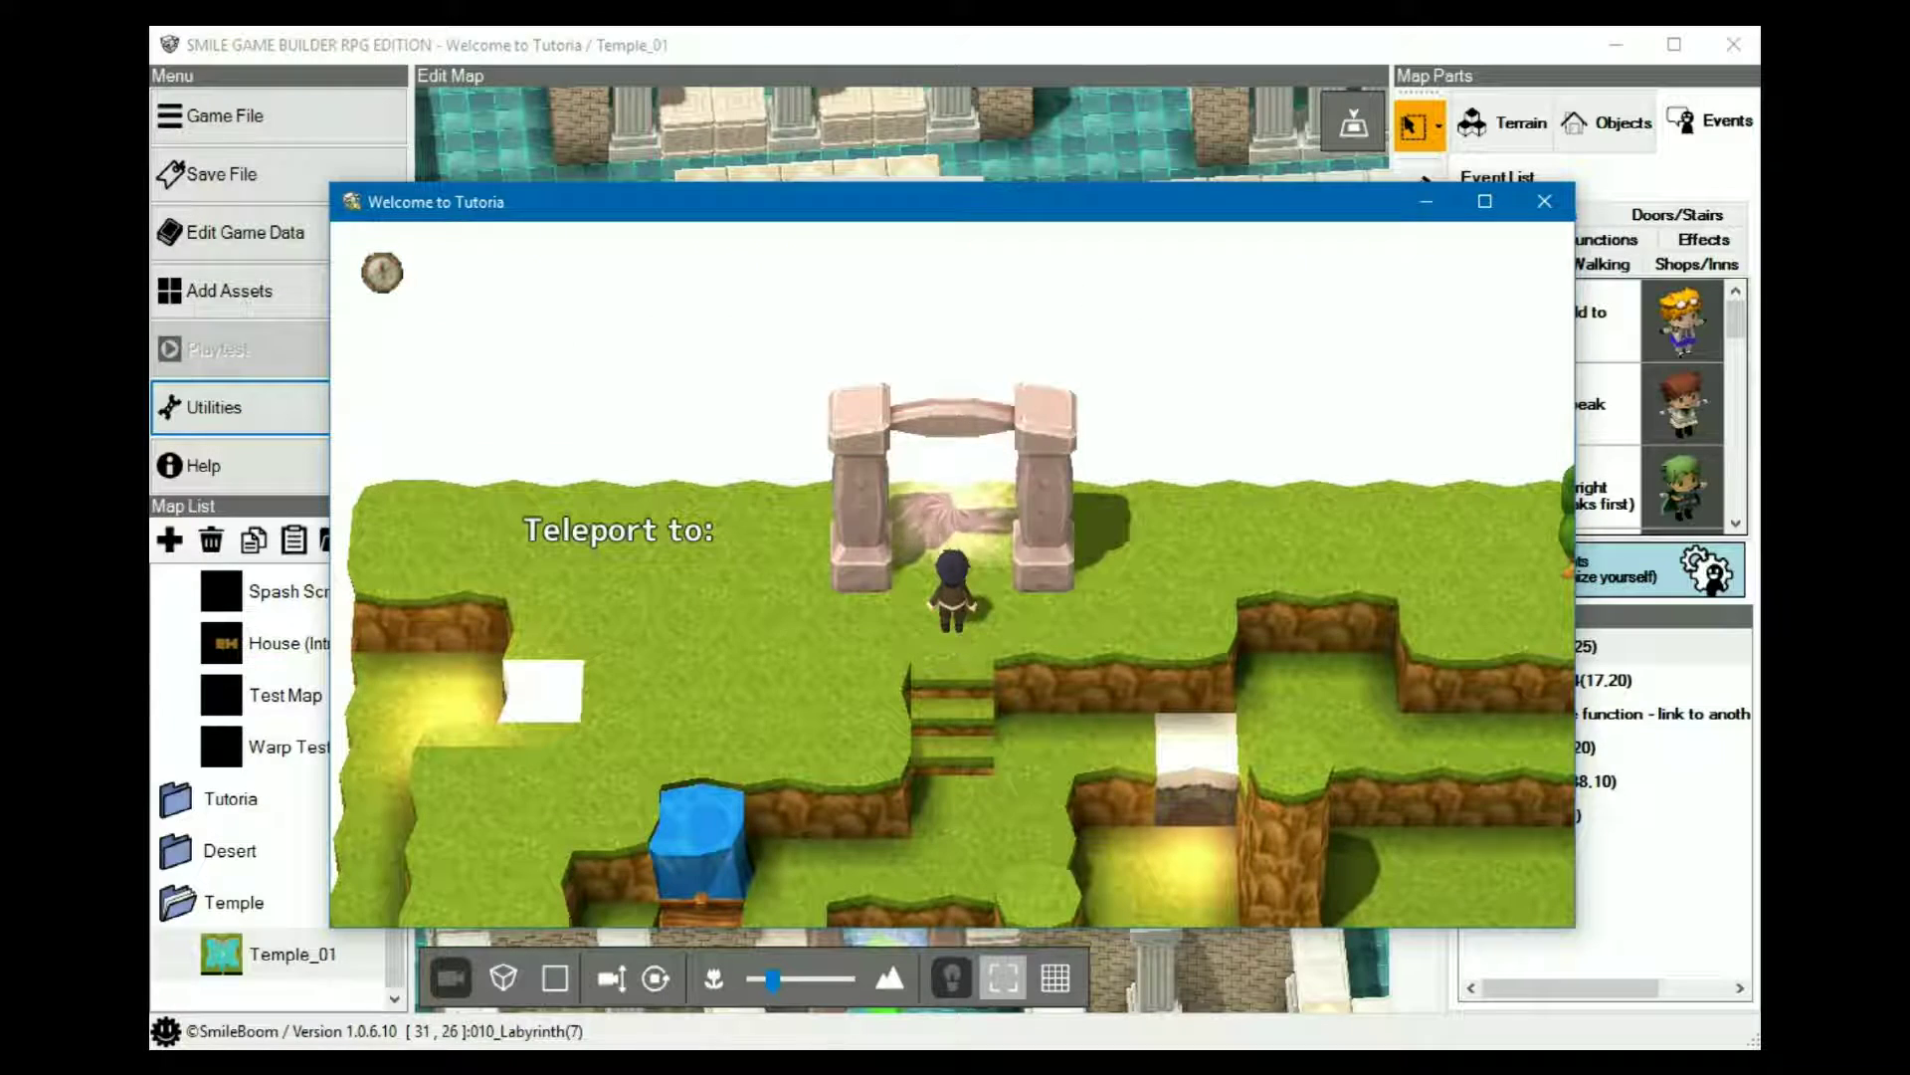
{"action": "key", "text": "Return"}
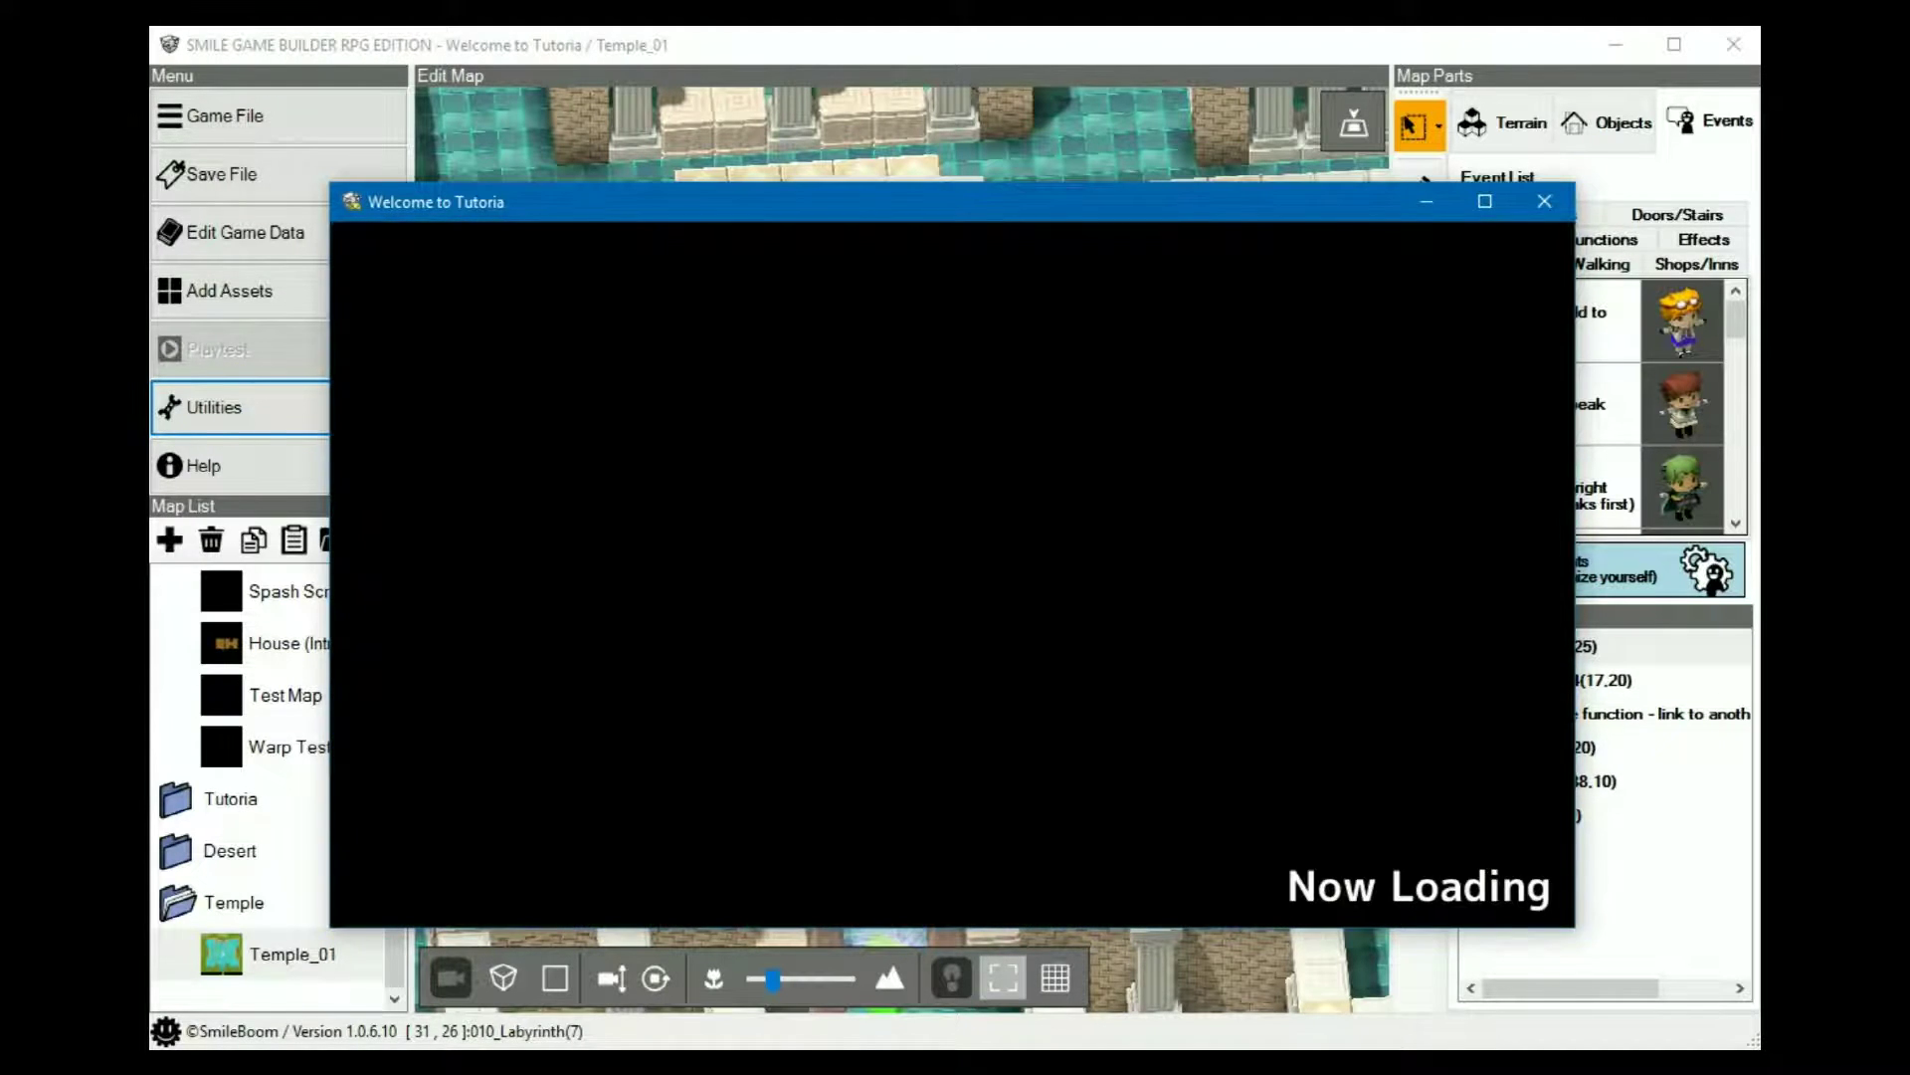
- Walk the hero up the temple hall to Dreya and advance through her welcome and her message about the Priest
{"action": "key", "text": "Up"}
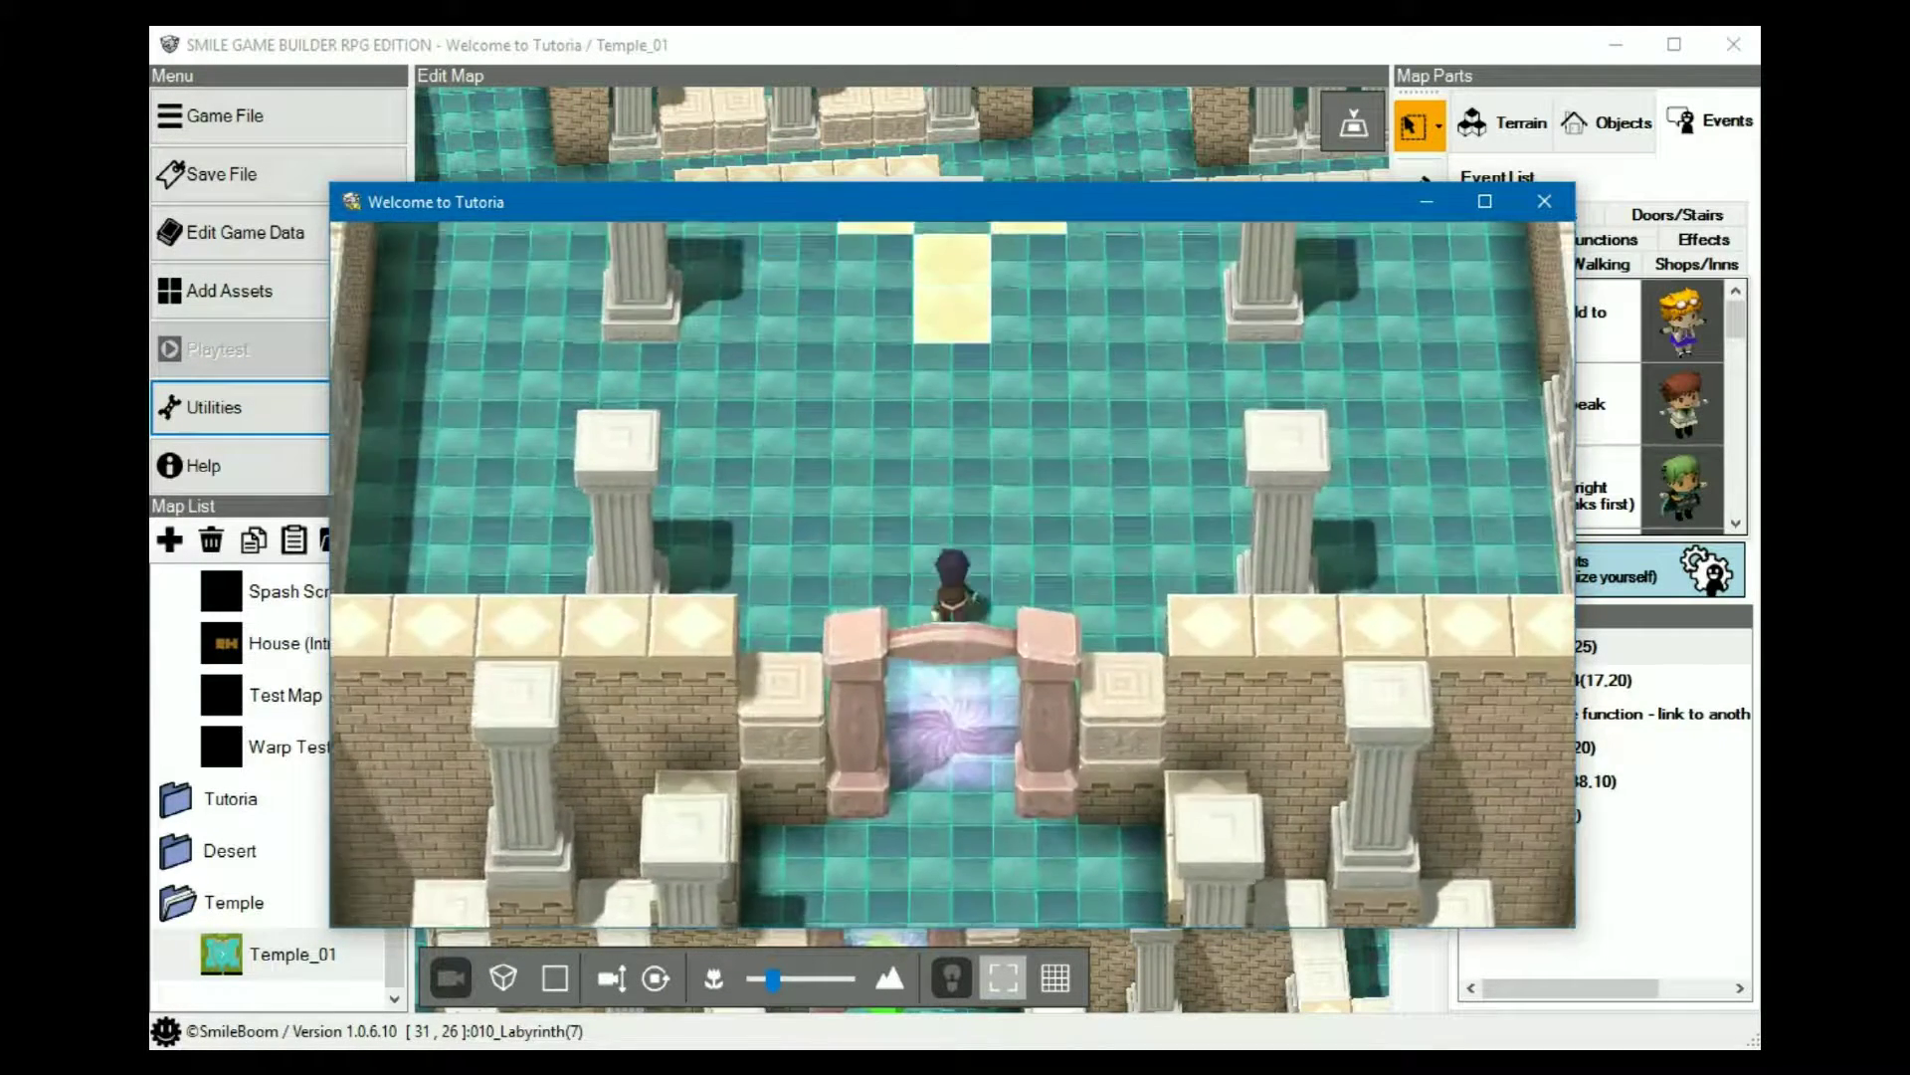
{"action": "key", "text": "Up"}
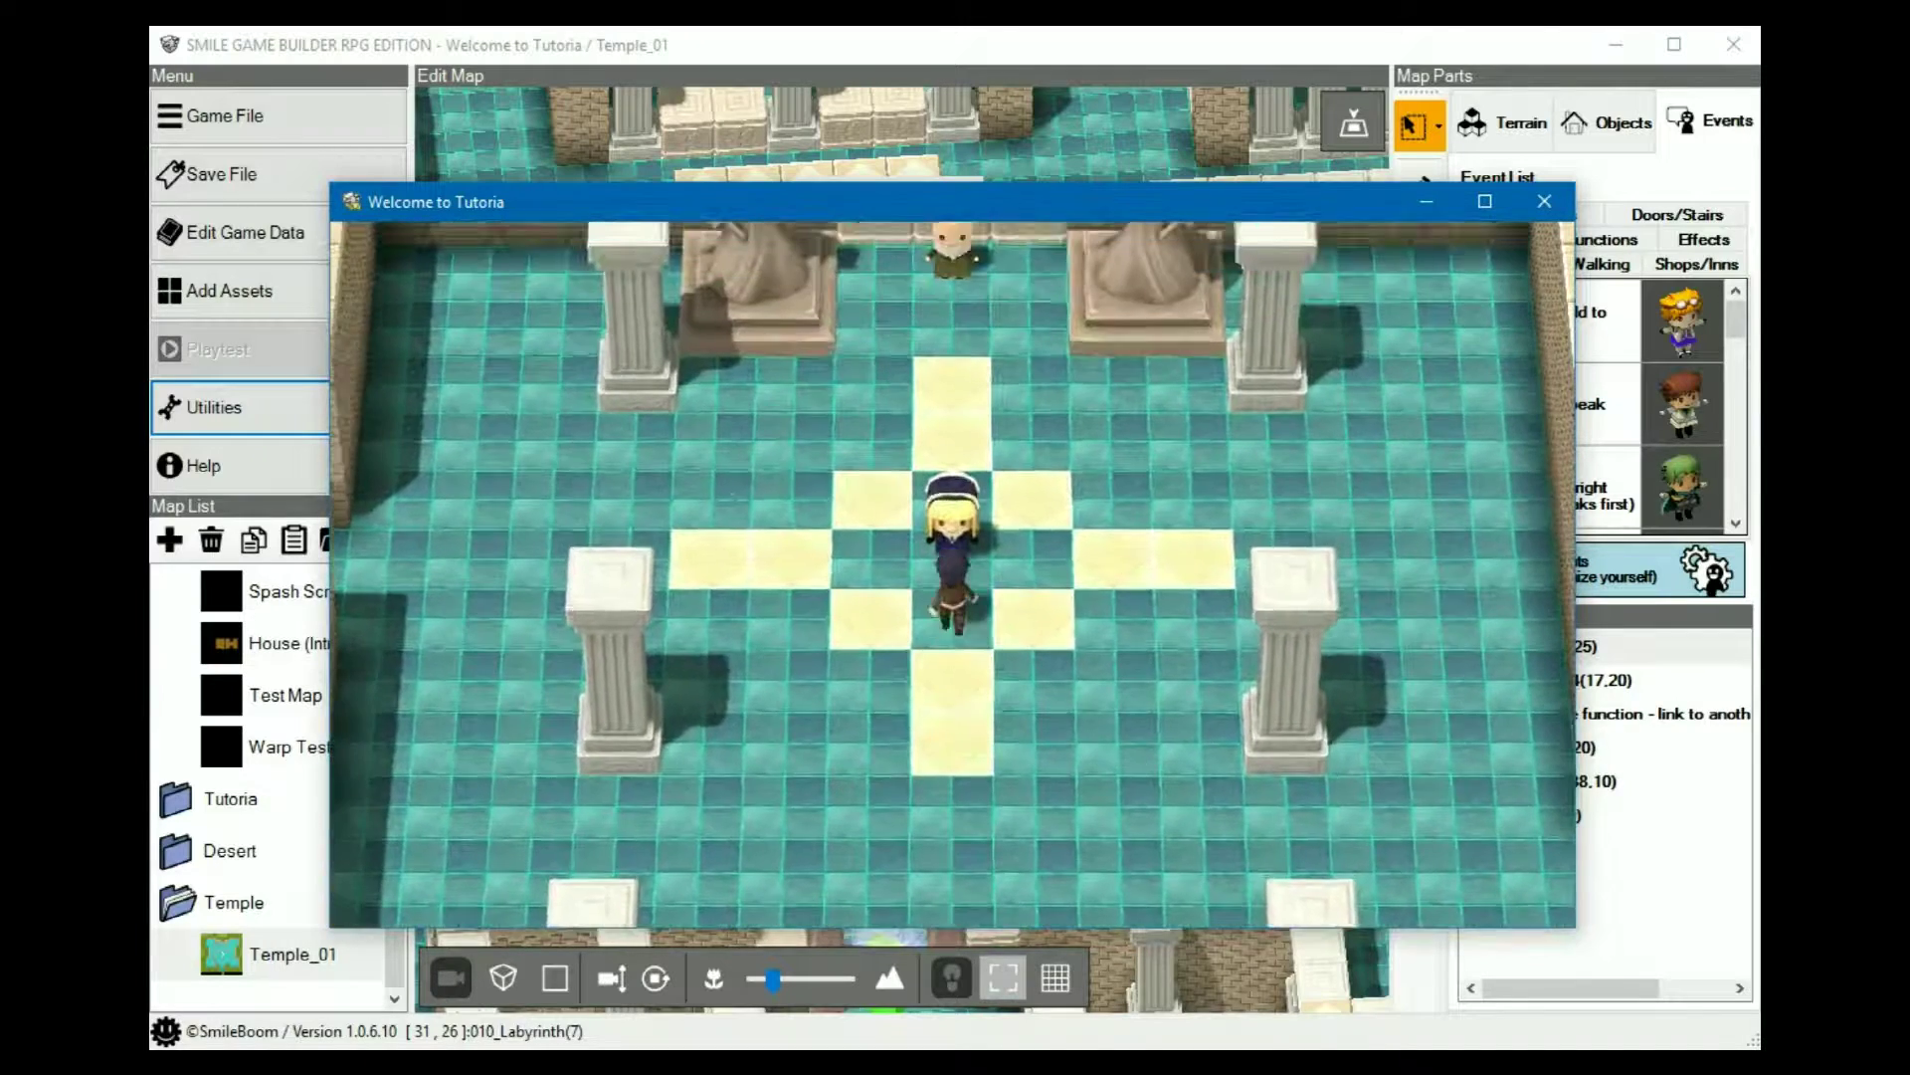
{"action": "key", "text": "Return"}
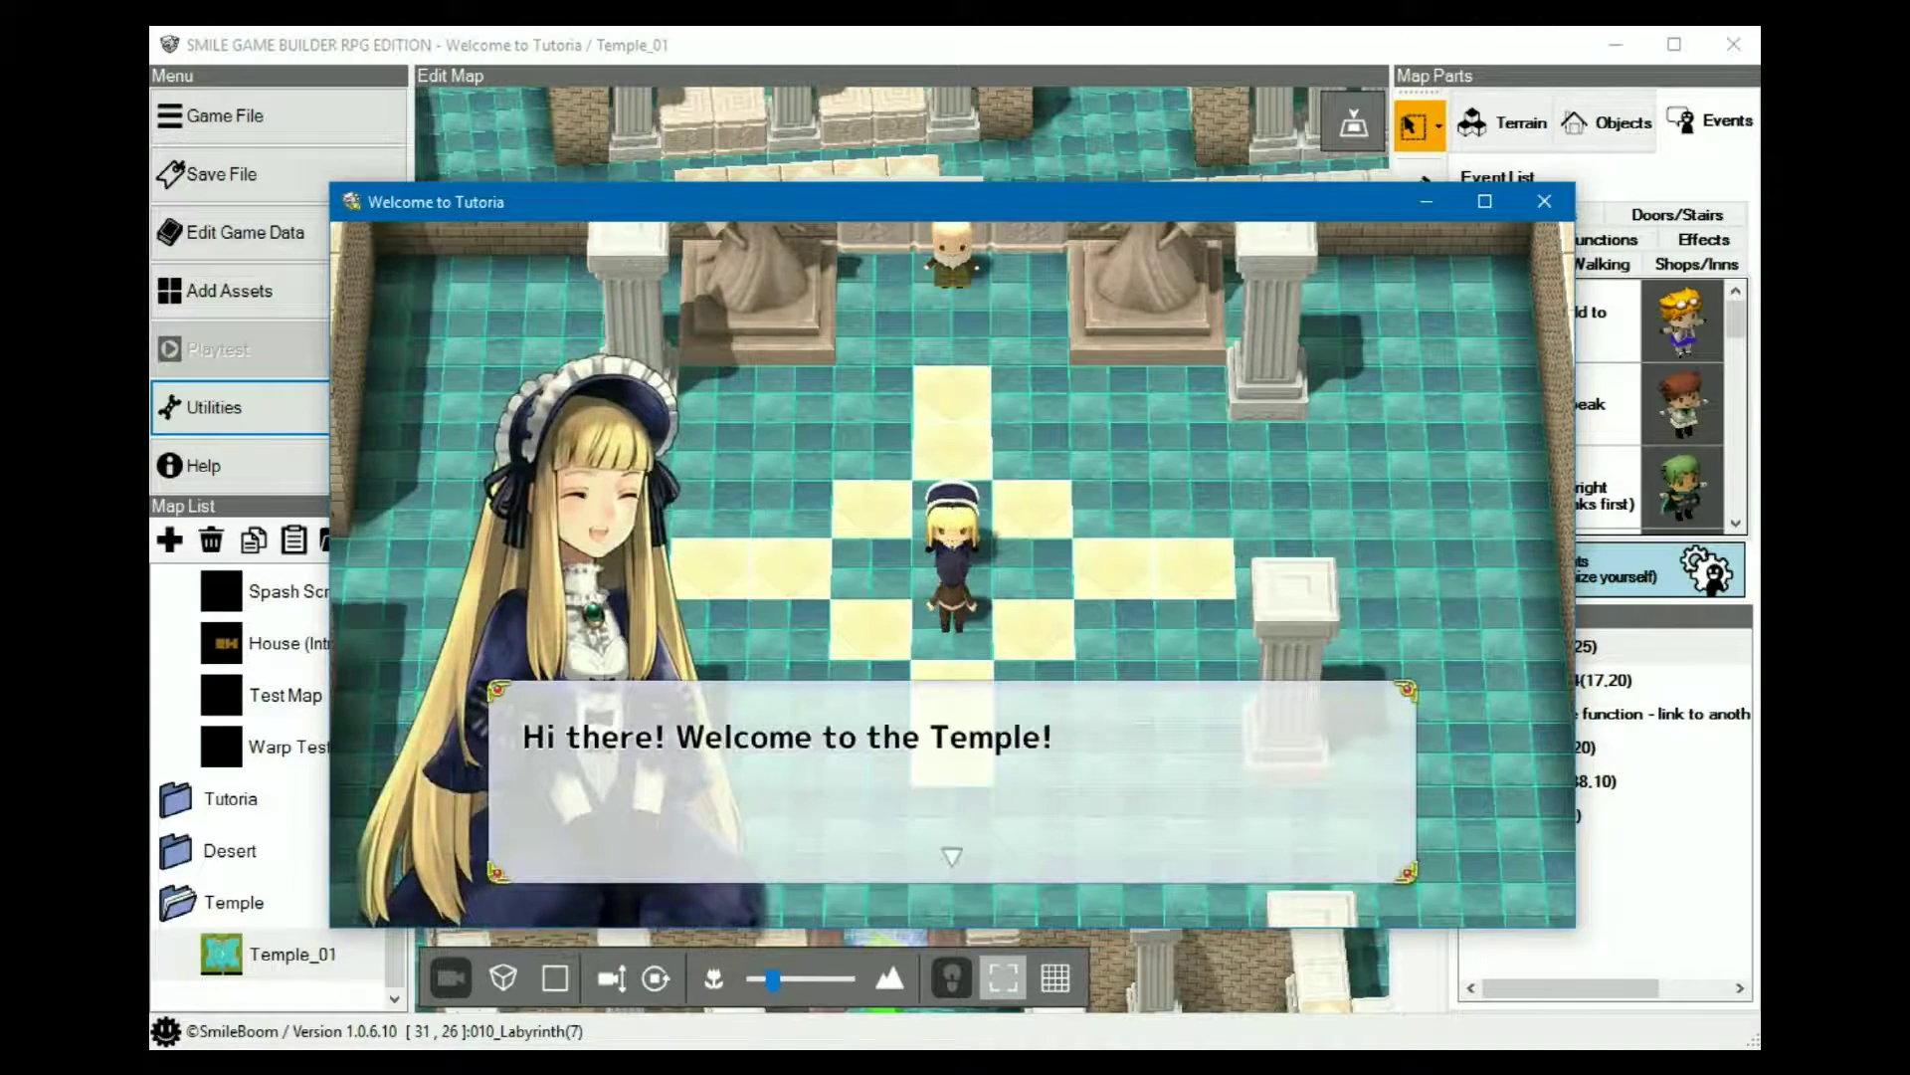
{"action": "key", "text": "Return"}
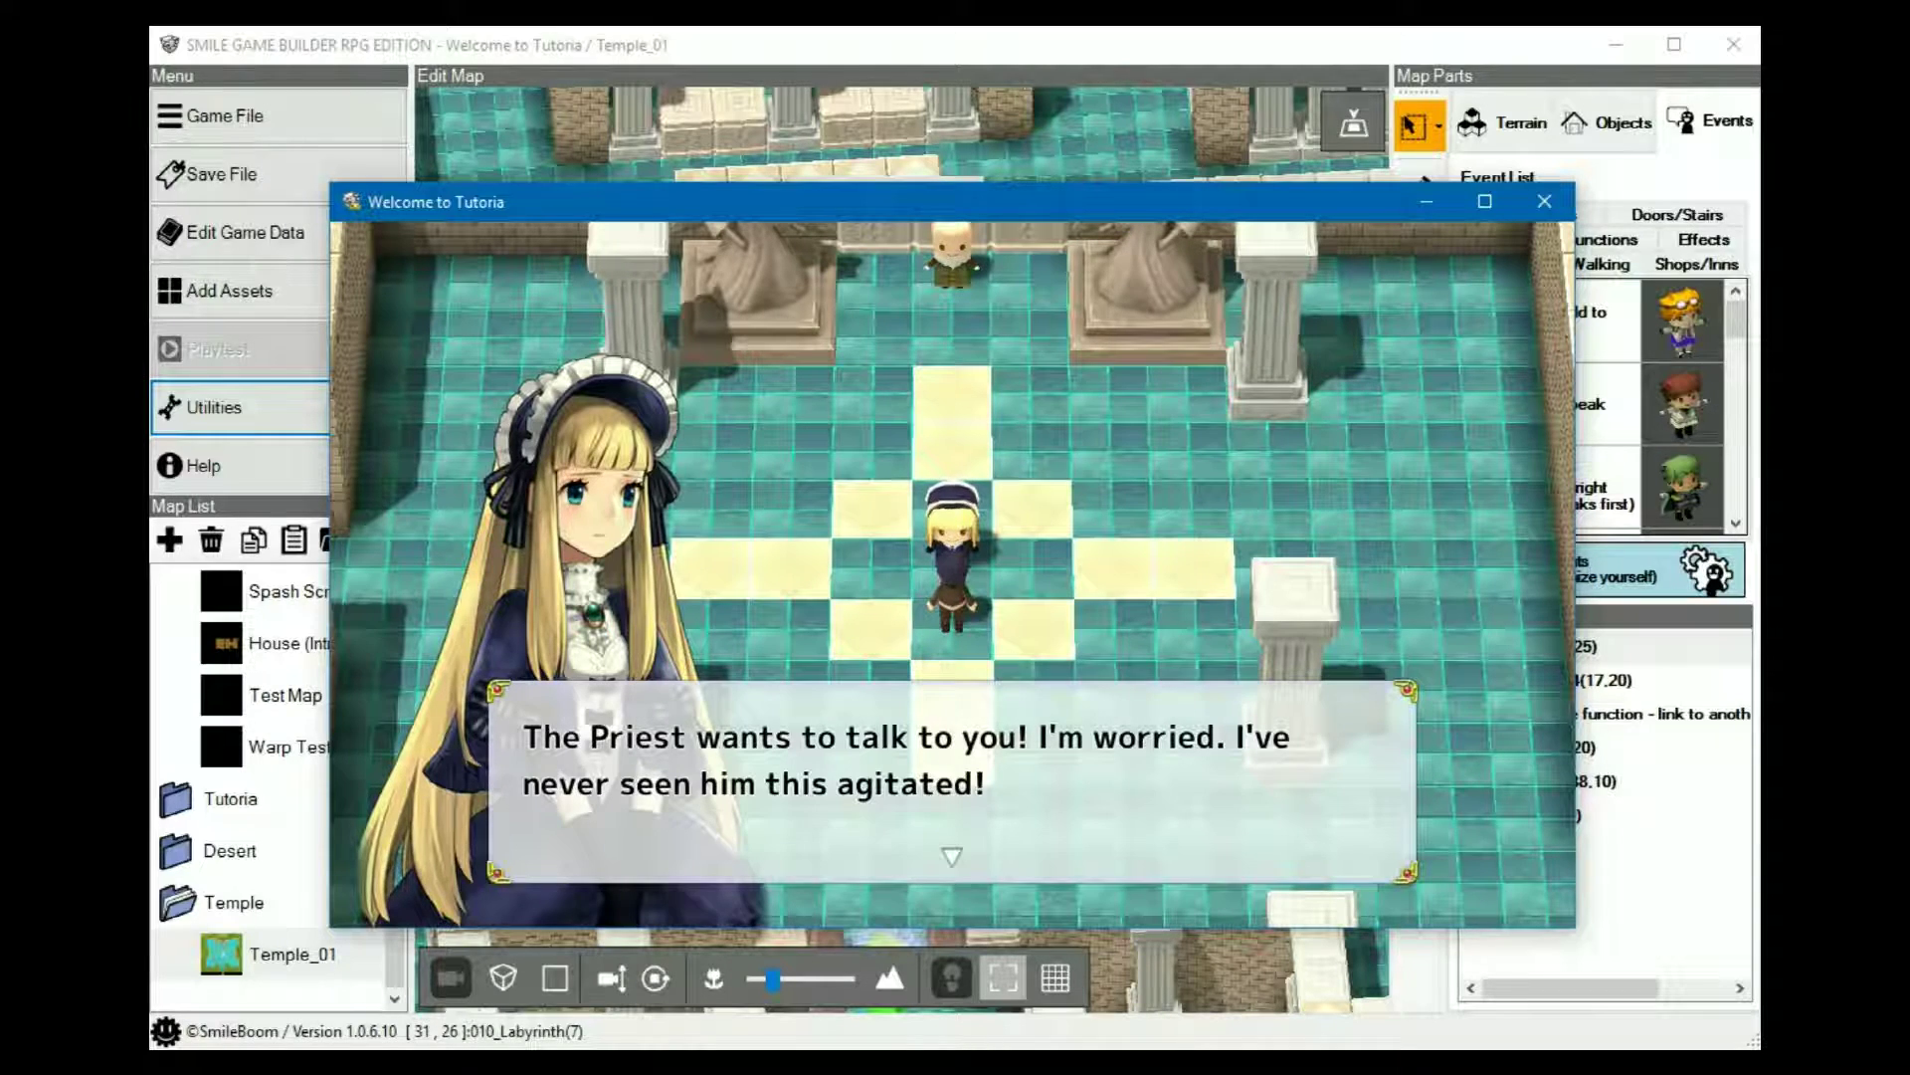
{"action": "key", "text": "Return"}
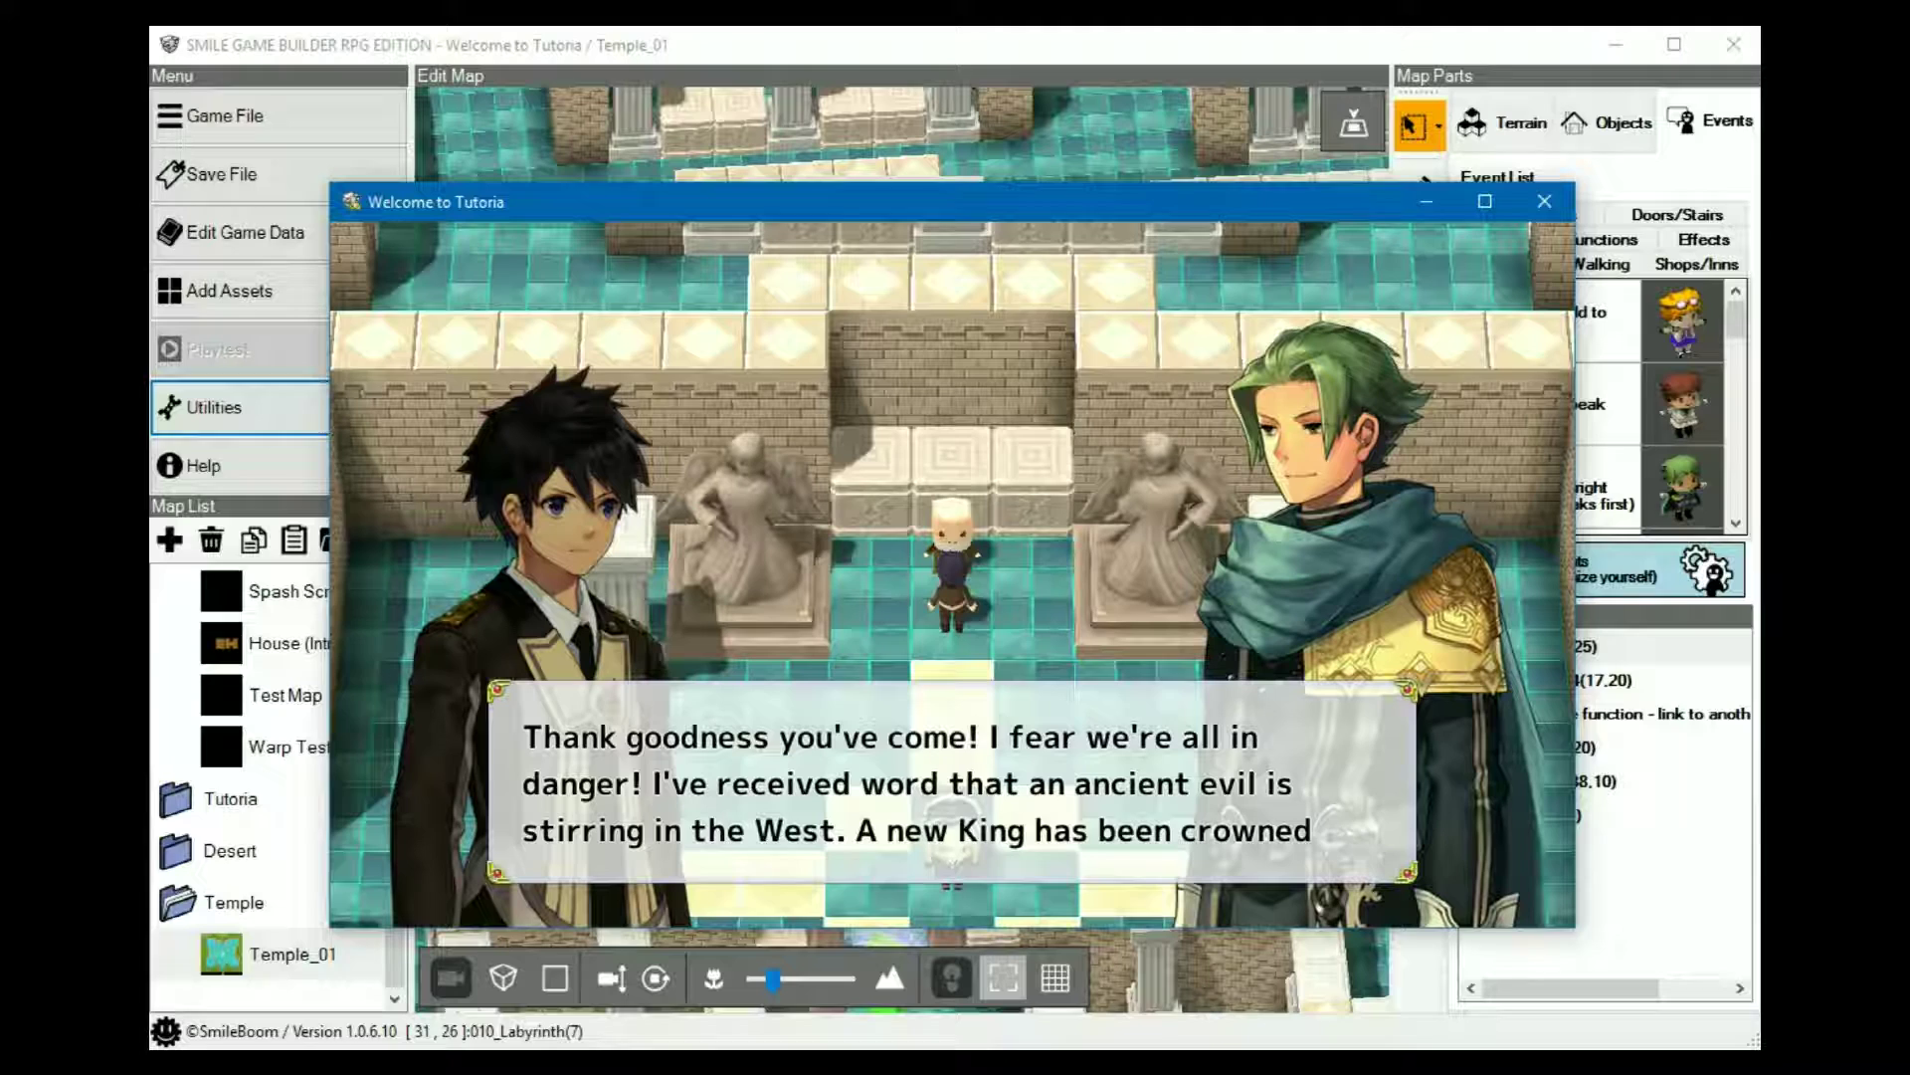
- Advance through the Priest and hero conversation between the statues and the red-robed villain's two dialogues
{"action": "key", "text": "Return"}
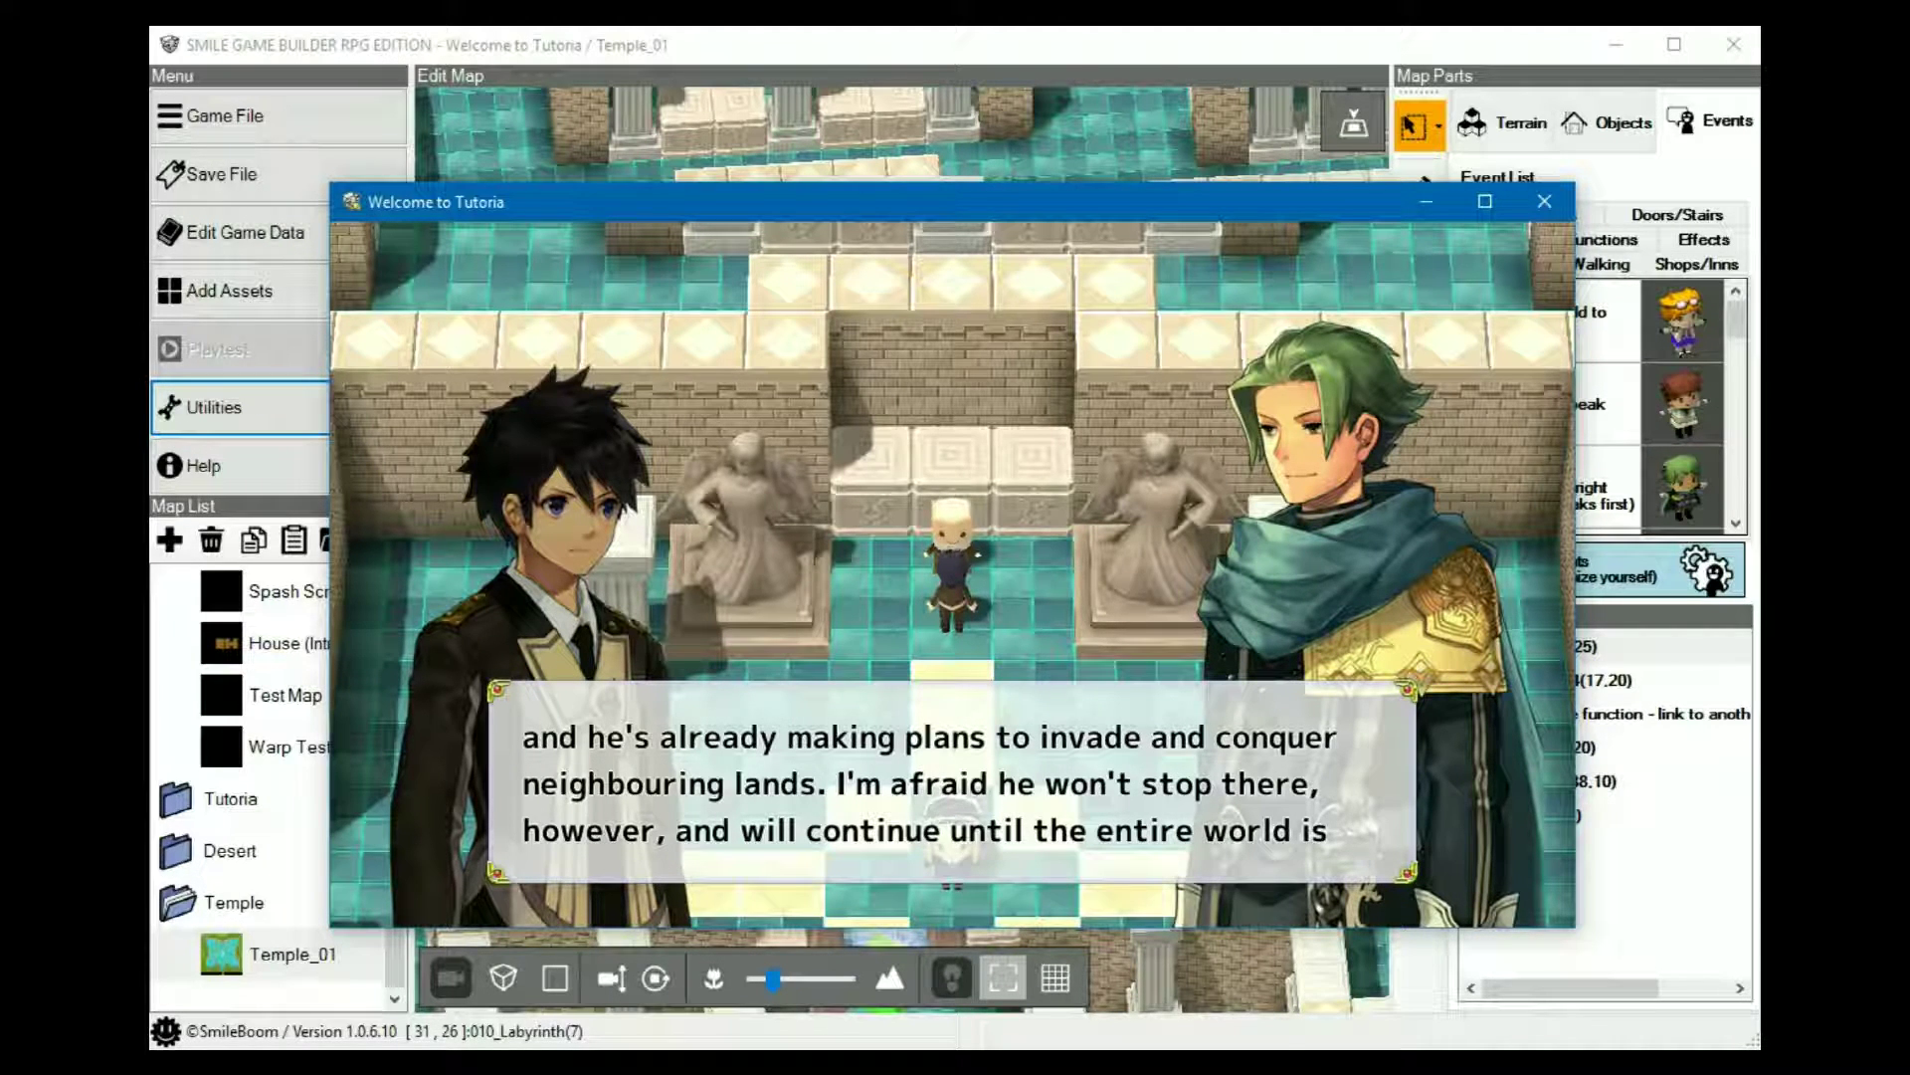
{"action": "key", "text": "Return"}
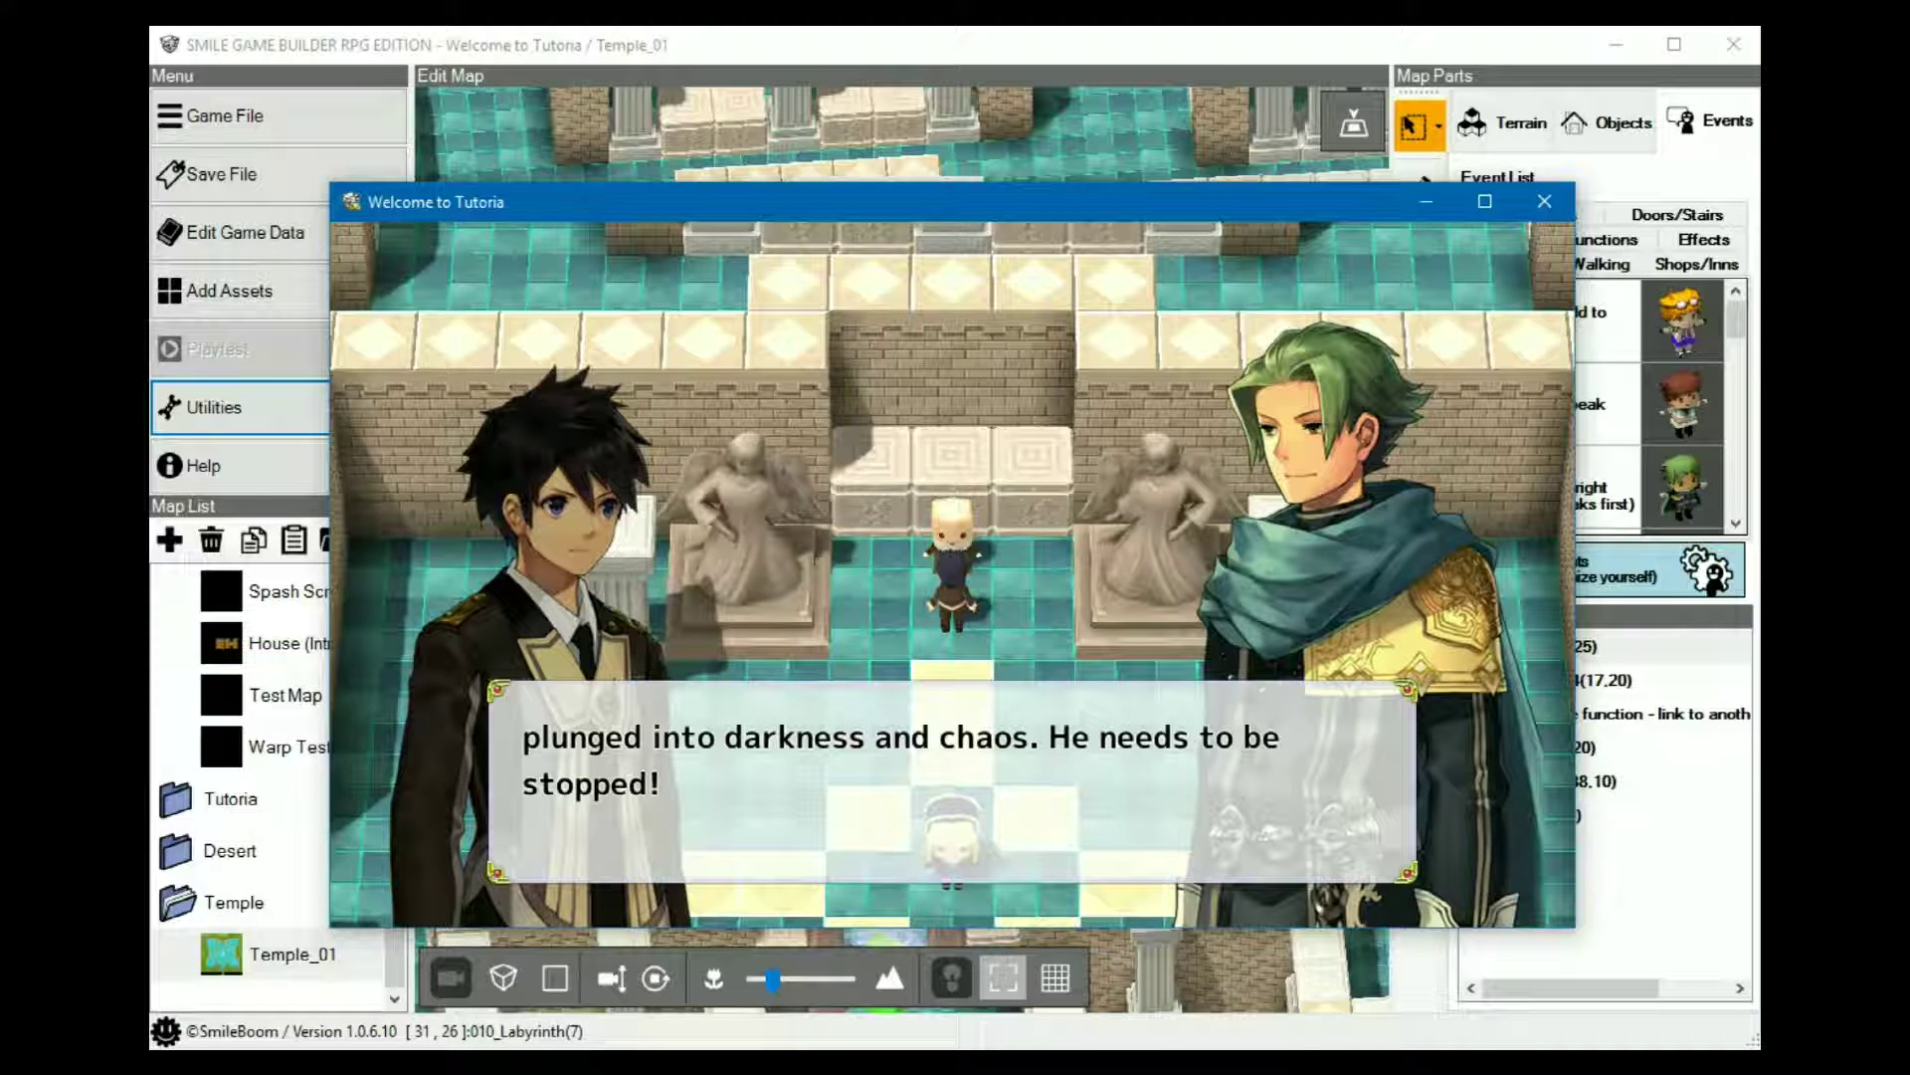
{"action": "key", "text": "Return"}
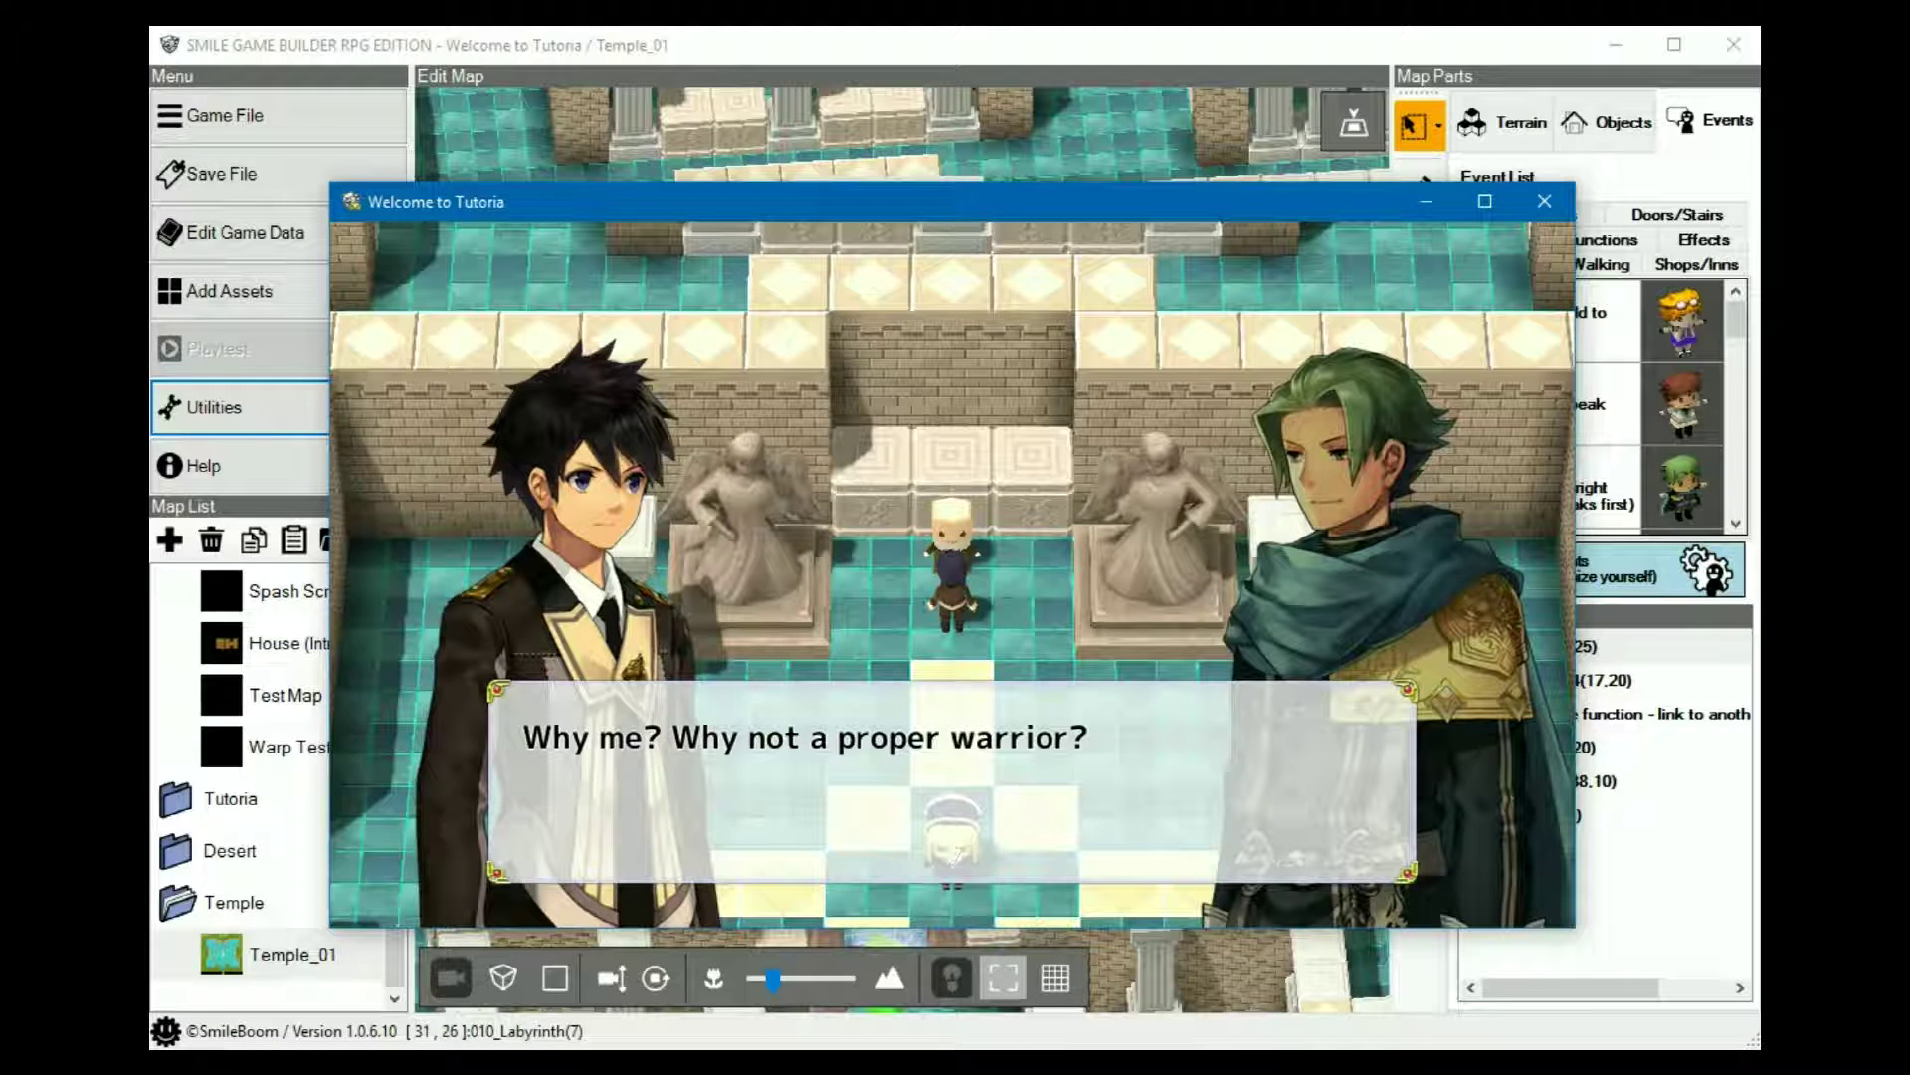
{"action": "key", "text": "Return"}
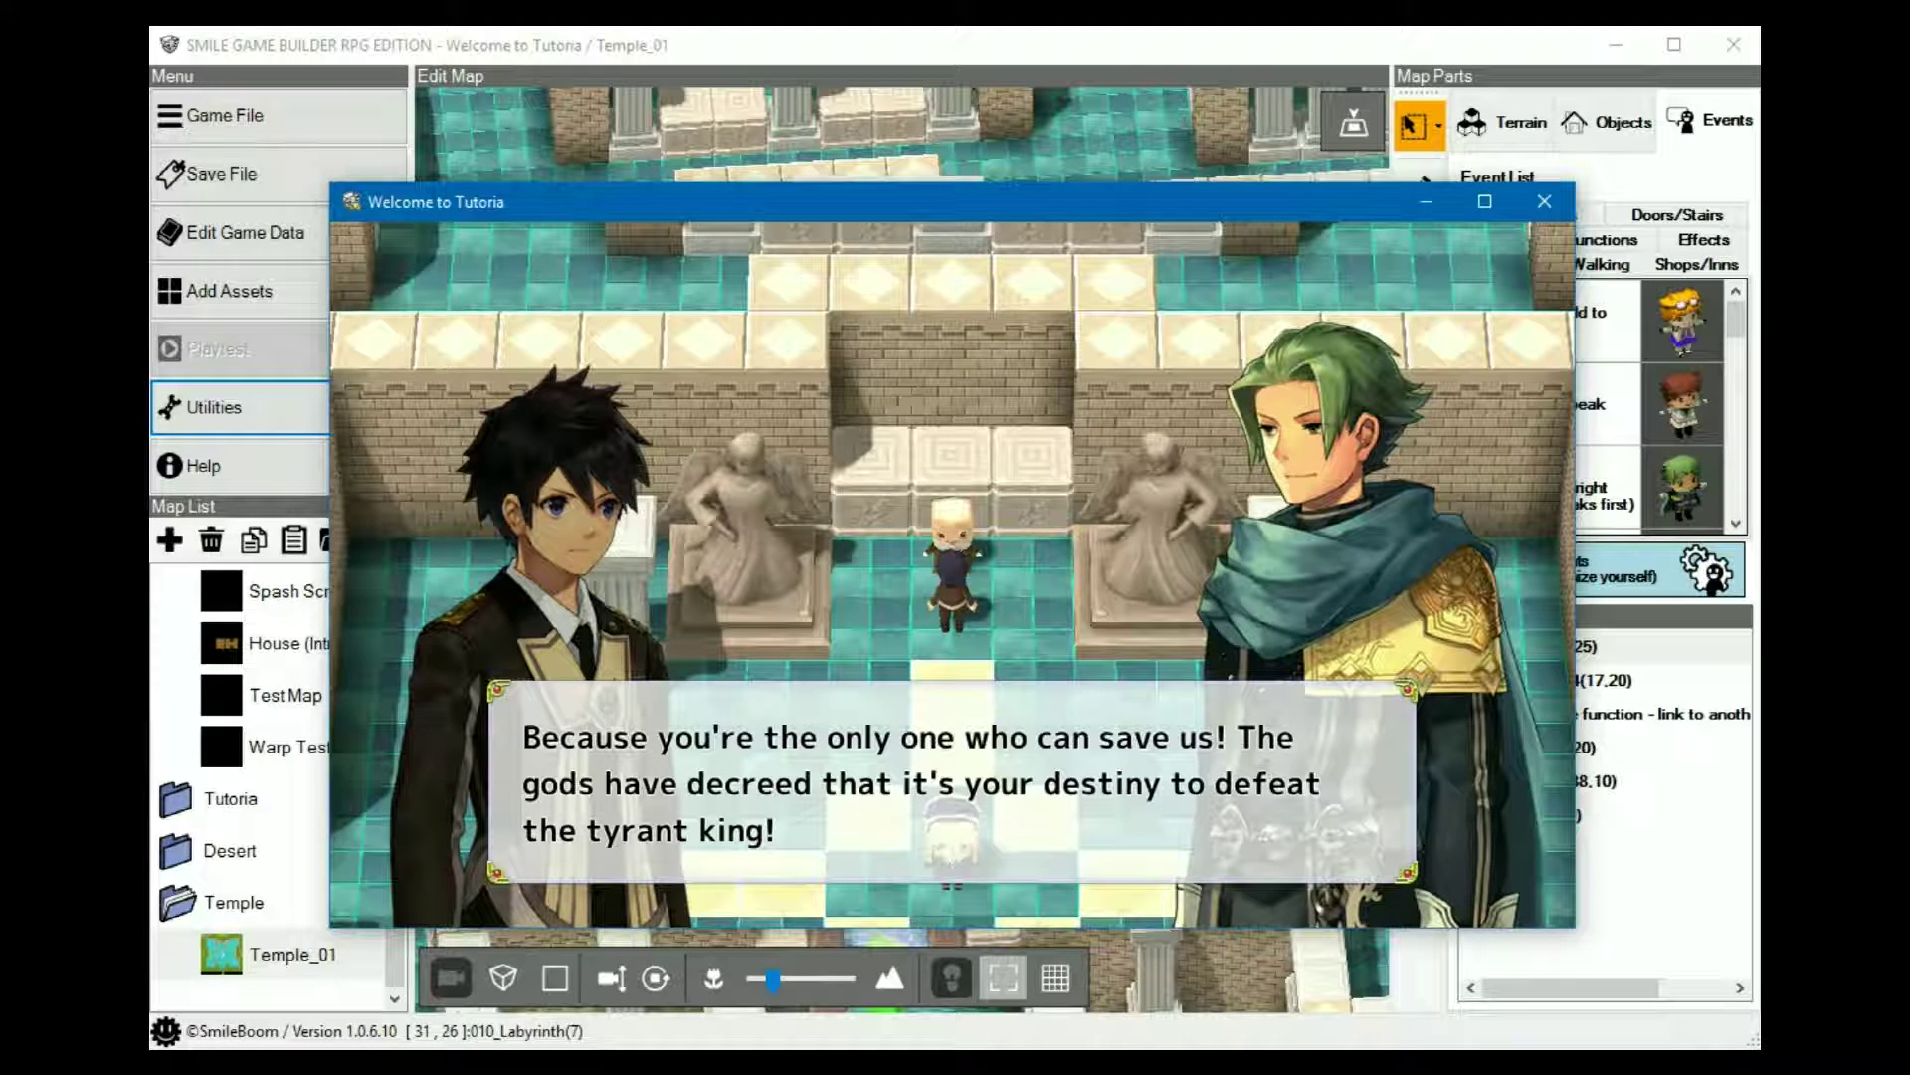
{"action": "key", "text": "Return"}
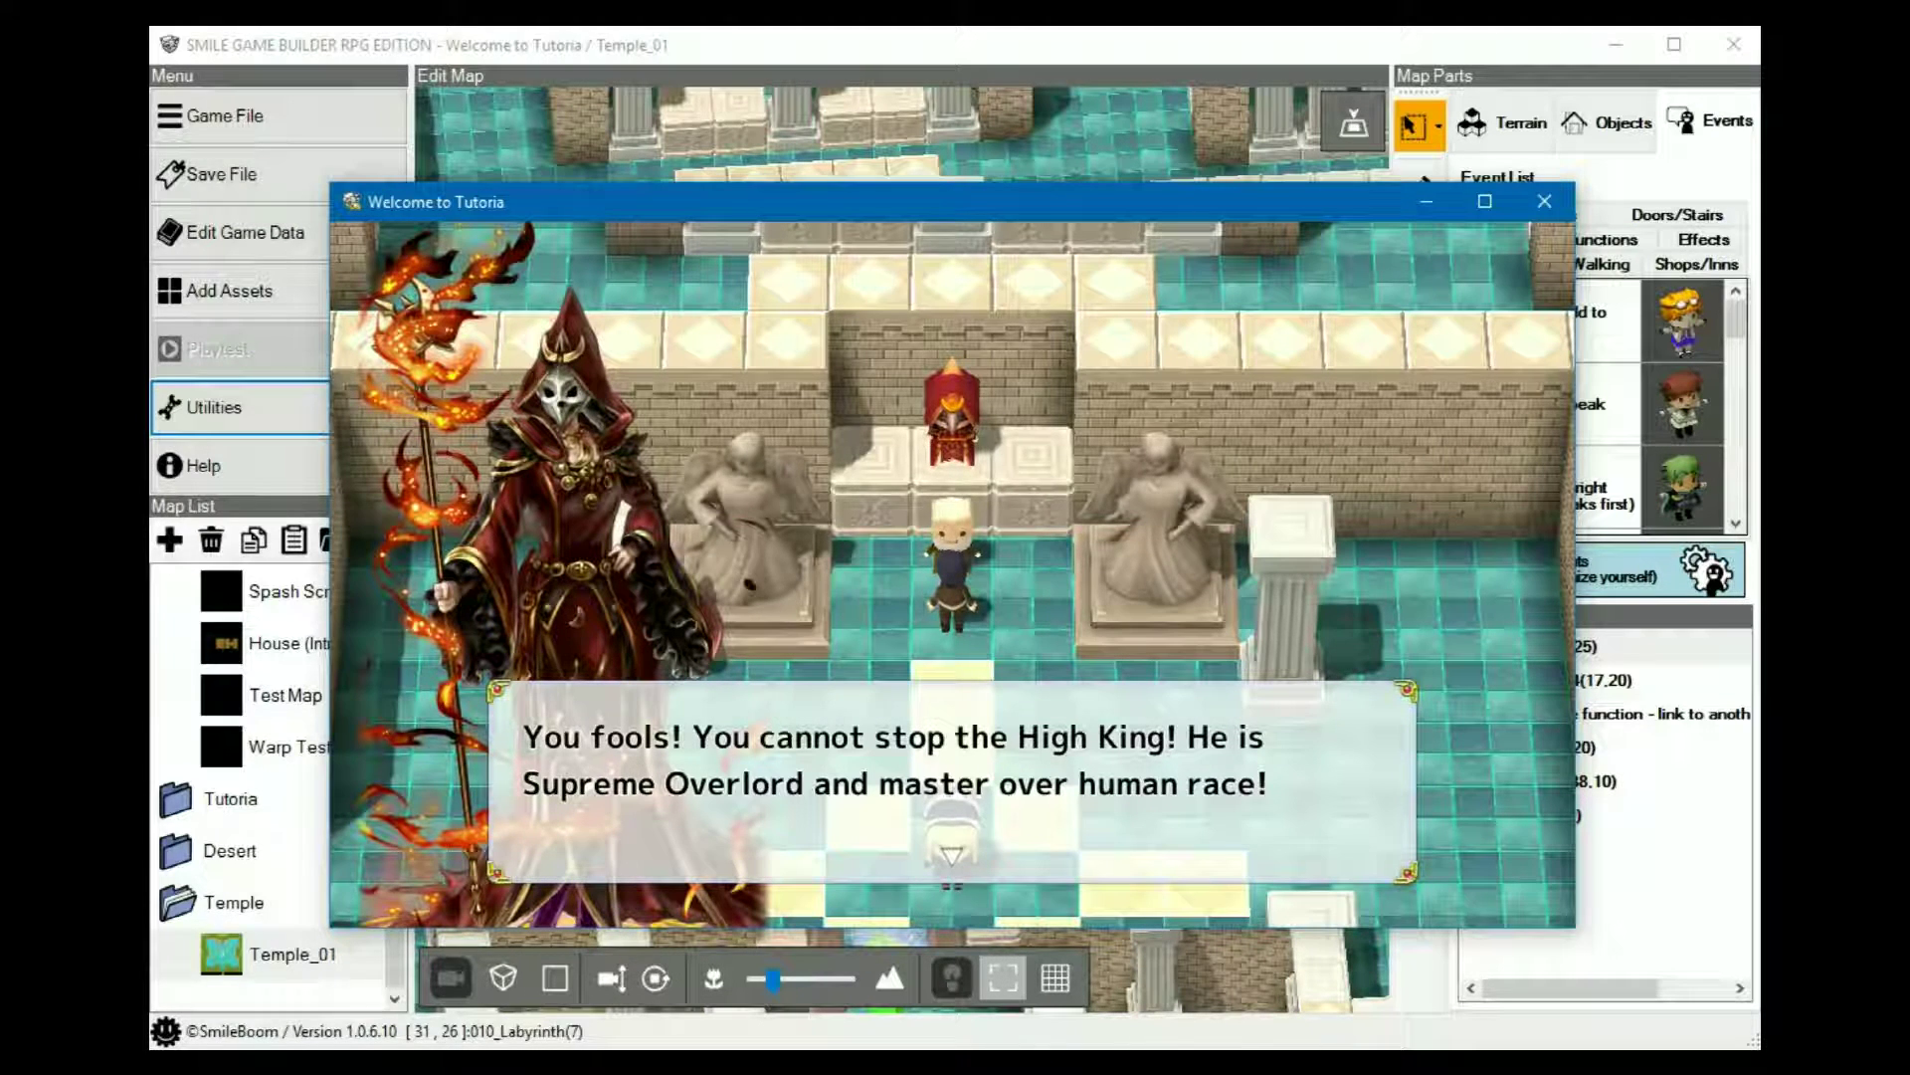
{"action": "key", "text": "Return"}
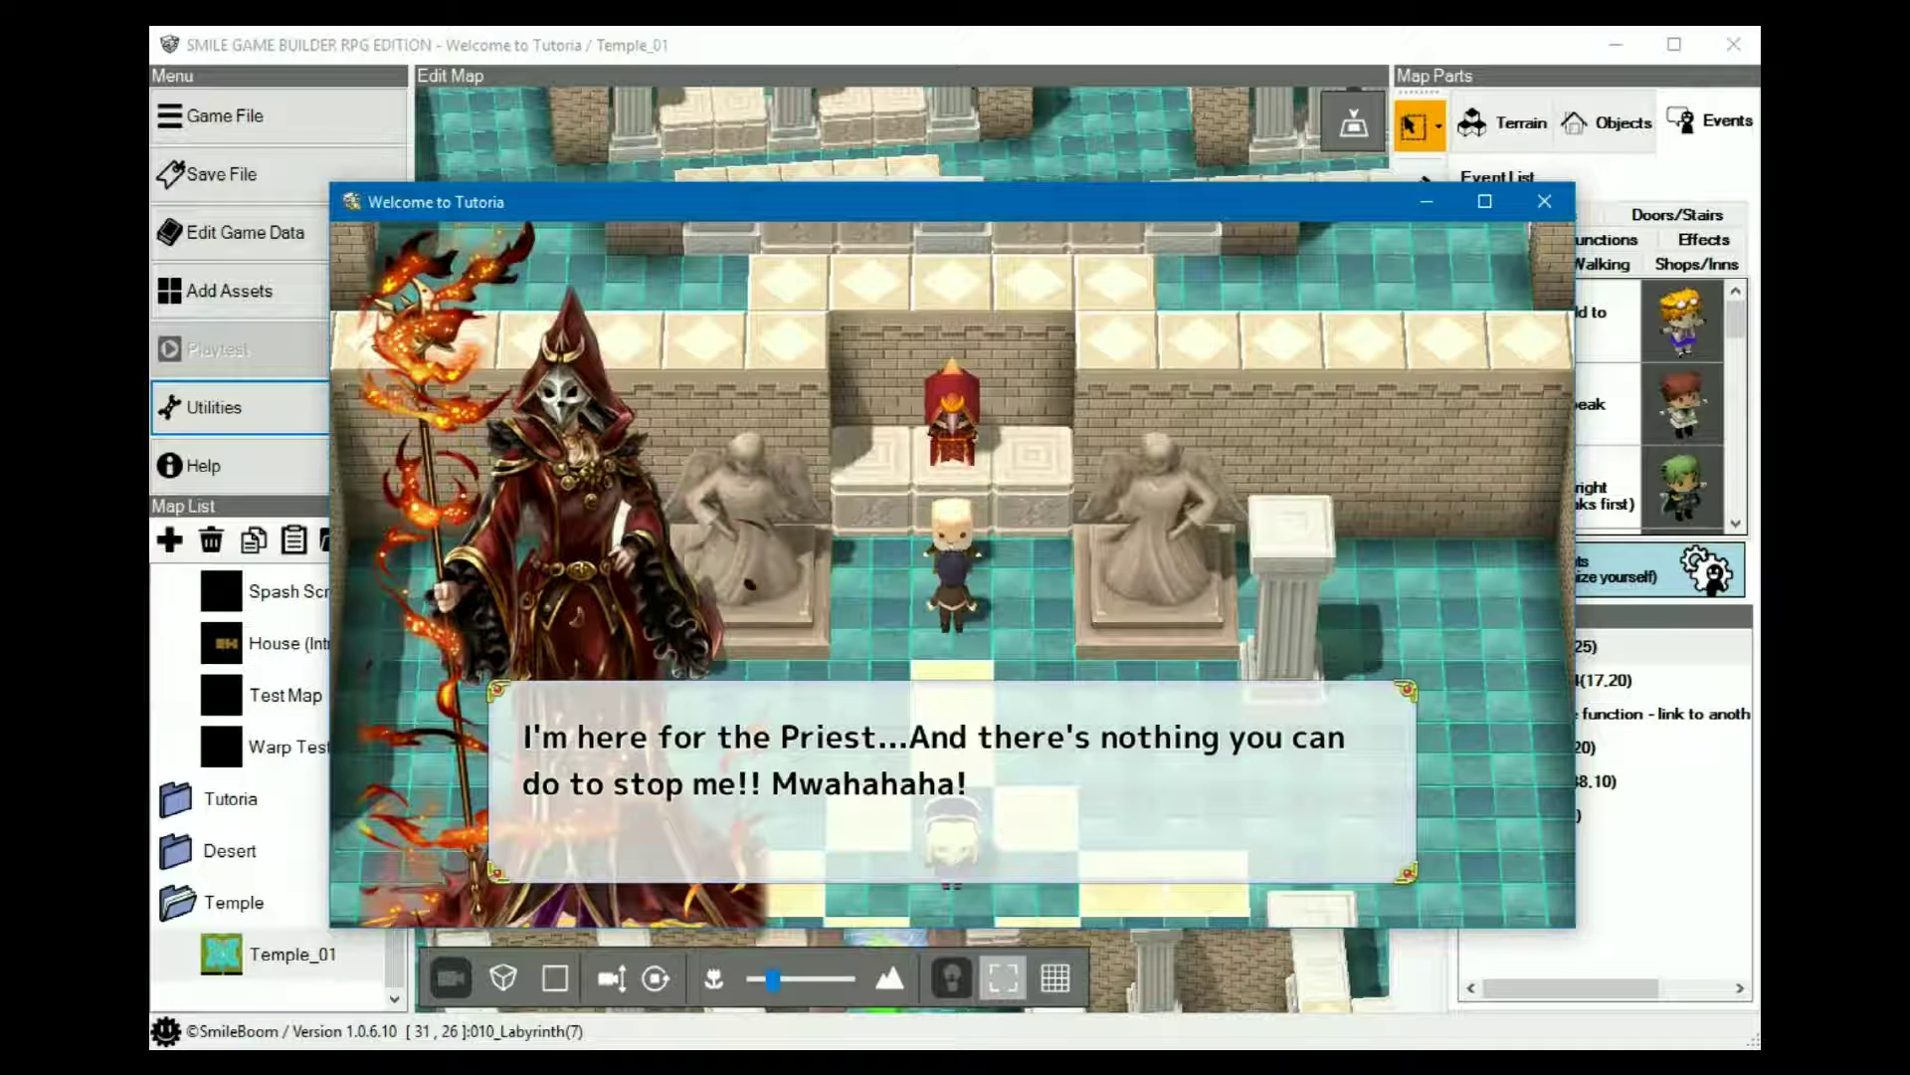
{"action": "key", "text": "Return"}
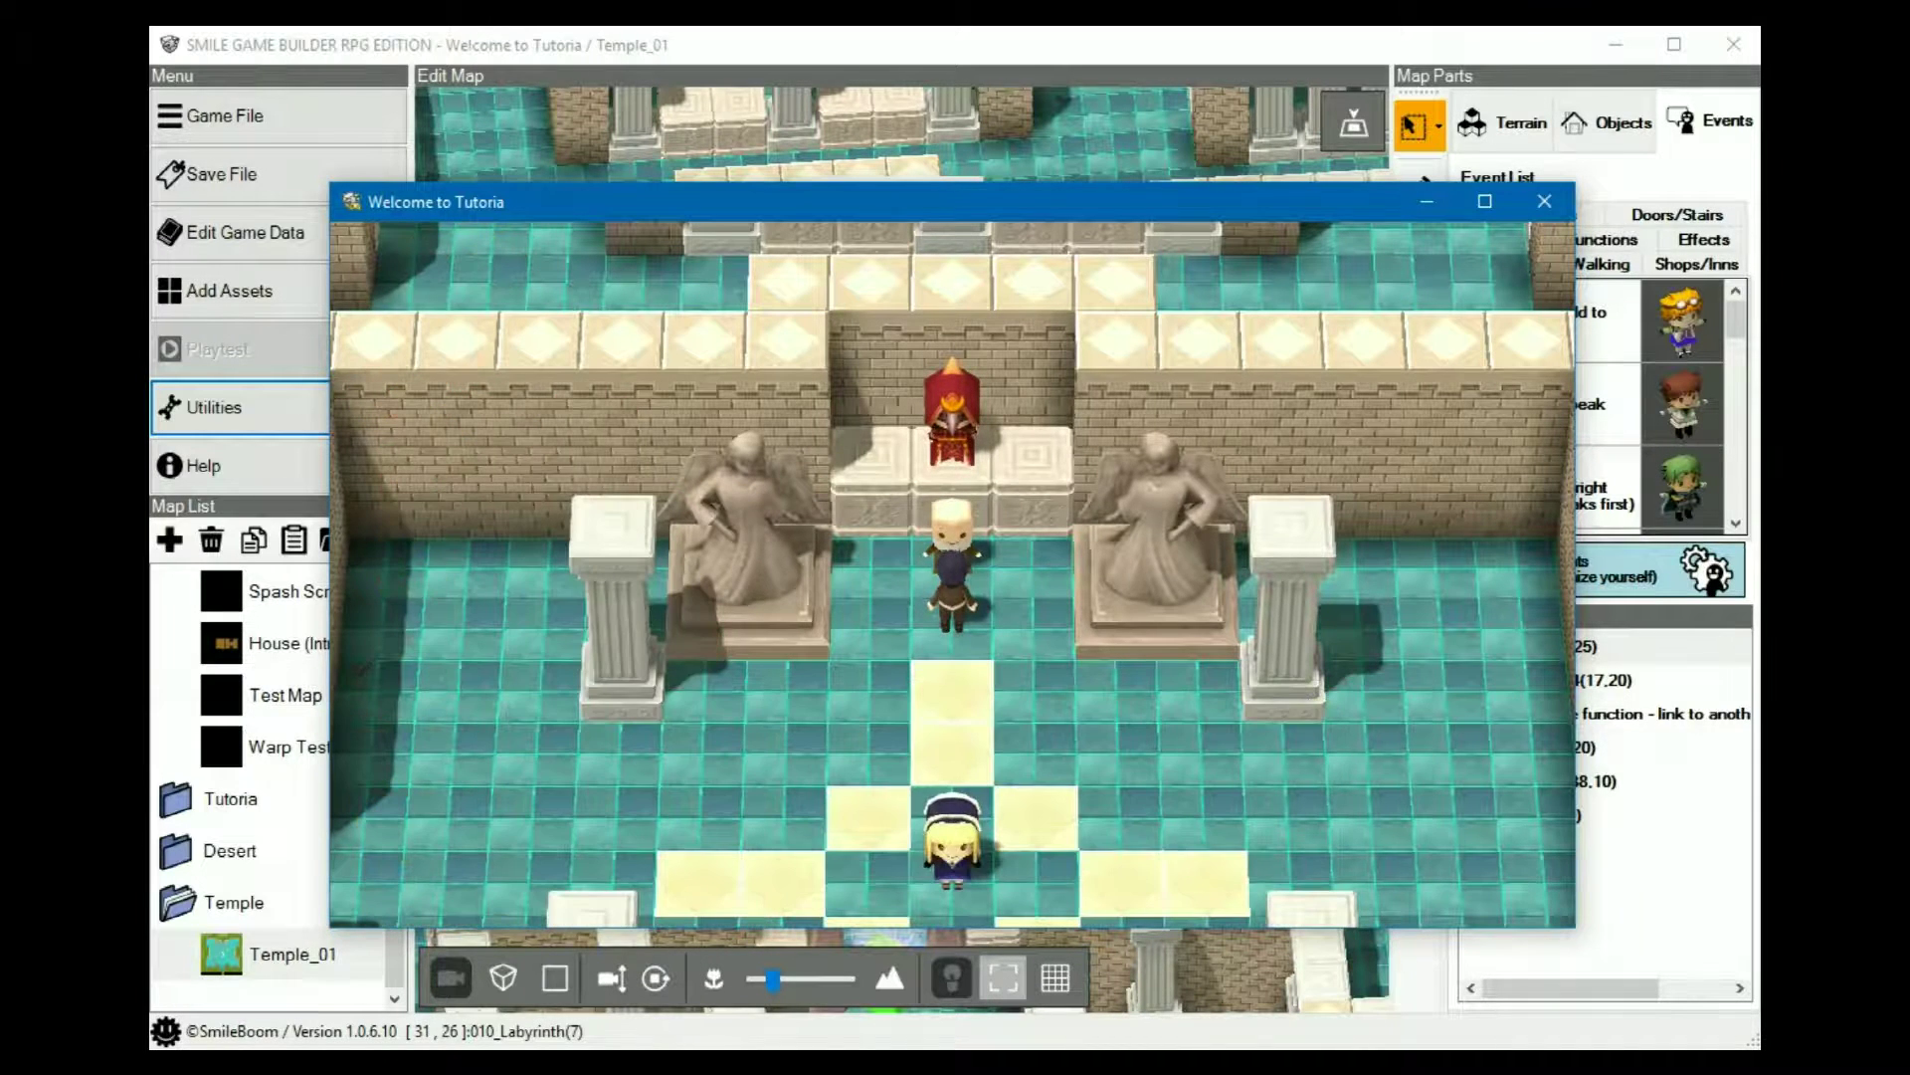